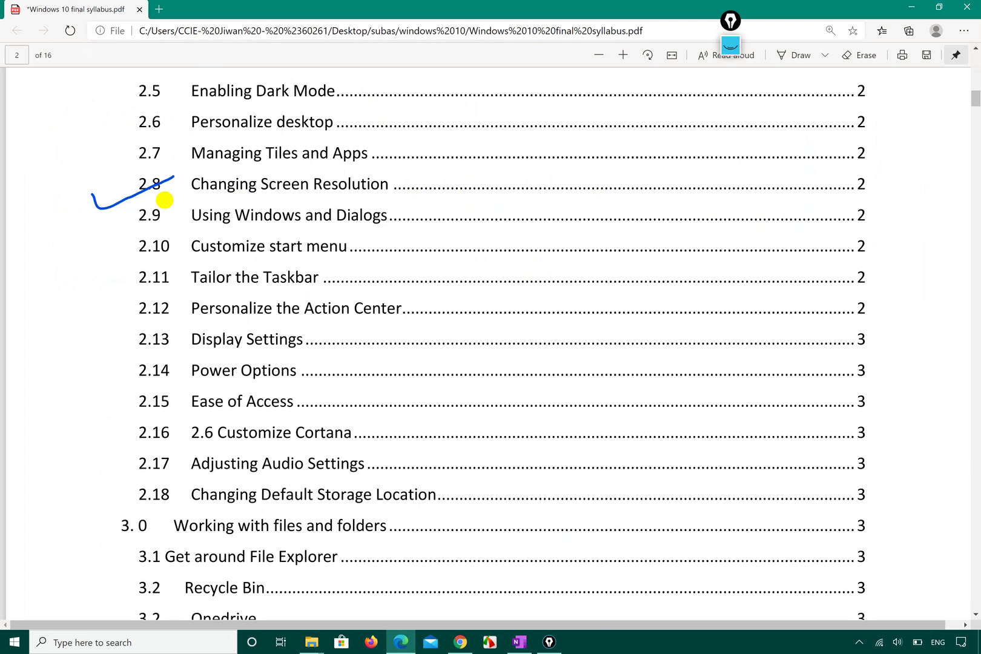
- Ink check marks beside syllabus topics 2.8, 2.10 and 2.11, and underline the titles of topics 2.9 and 2.10
left_click(793, 51)
left_click_drag(93, 189, 186, 181)
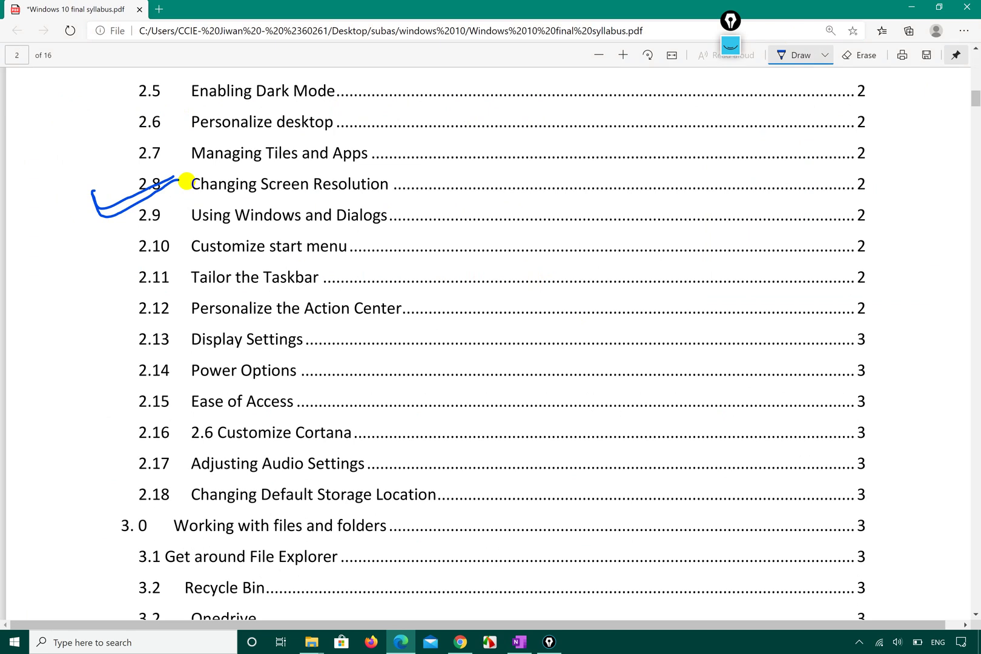
left_click_drag(224, 230, 375, 218)
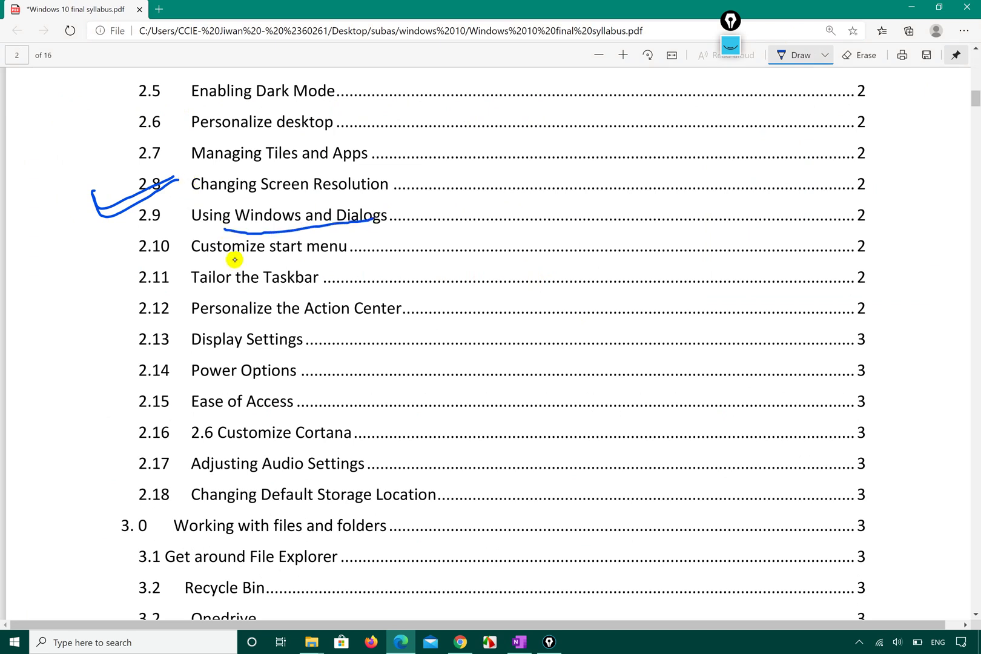
left_click_drag(198, 264, 332, 258)
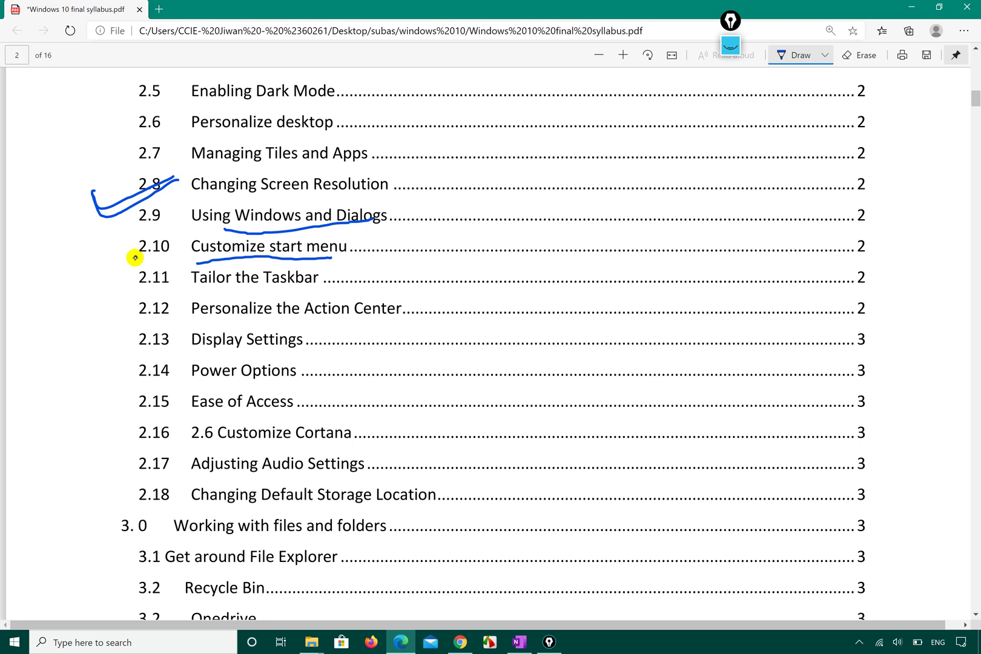
mouse_move(135, 257)
left_mouse_down()
mouse_move(210, 233)
mouse_move(129, 257)
mouse_move(207, 245)
left_mouse_up()
mouse_move(124, 287)
left_mouse_down()
mouse_move(114, 280)
mouse_move(131, 281)
left_mouse_up()
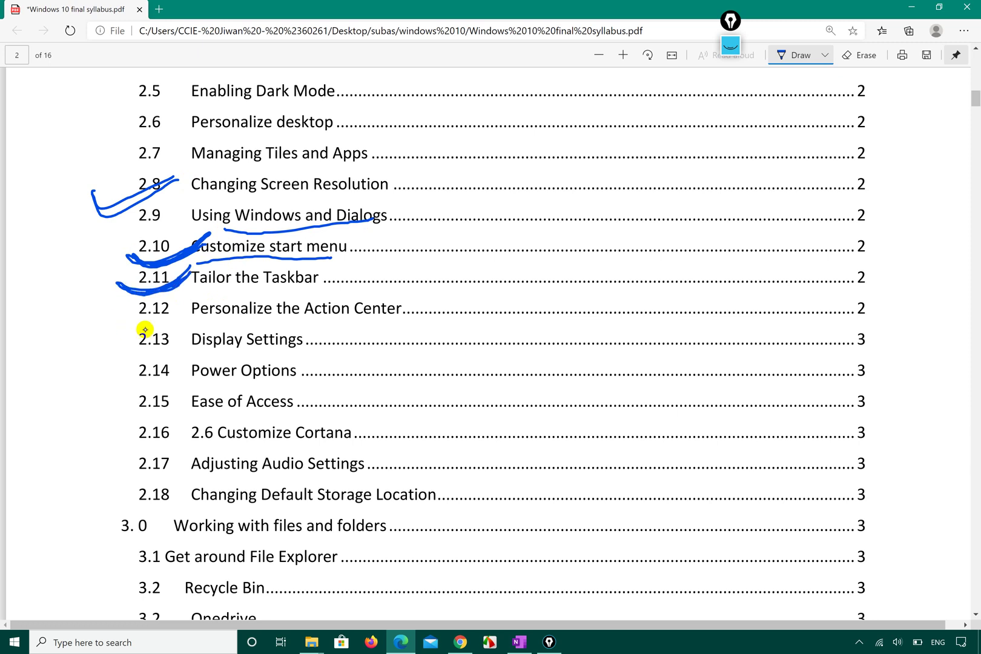
- Draw ink loops around the ends of topics 2.9 and 2.12, and check marks beside topics 2.13 and 2.14
left_click_drag(262, 269, 365, 165)
left_click_drag(361, 223, 351, 228)
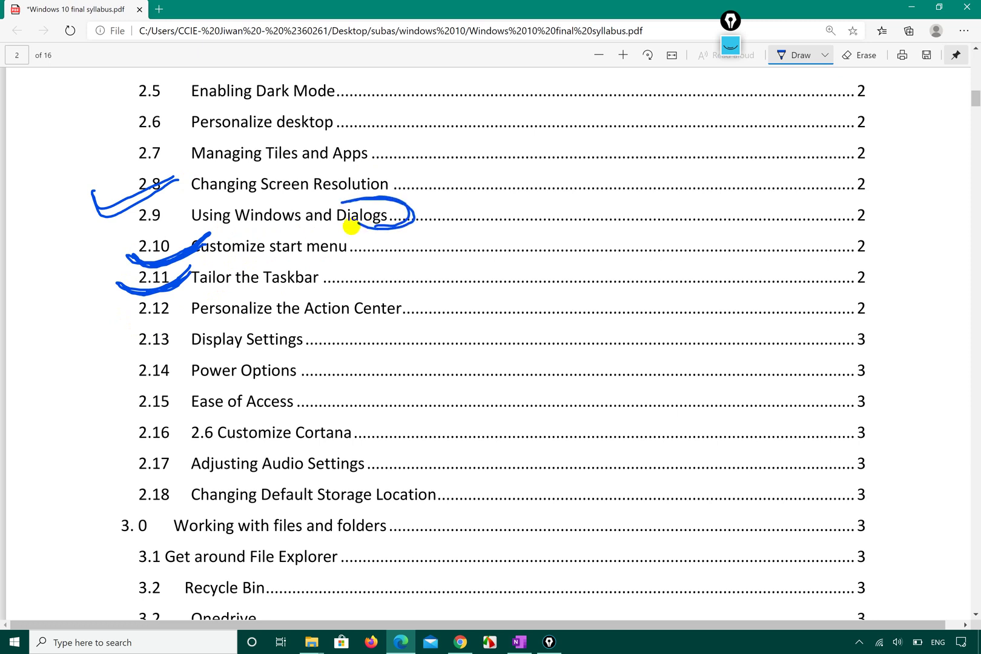
mouse_move(360, 299)
left_mouse_down()
mouse_move(410, 292)
mouse_move(390, 324)
left_mouse_up()
mouse_move(120, 347)
left_mouse_down()
mouse_move(177, 331)
mouse_move(129, 369)
mouse_move(179, 362)
left_mouse_up()
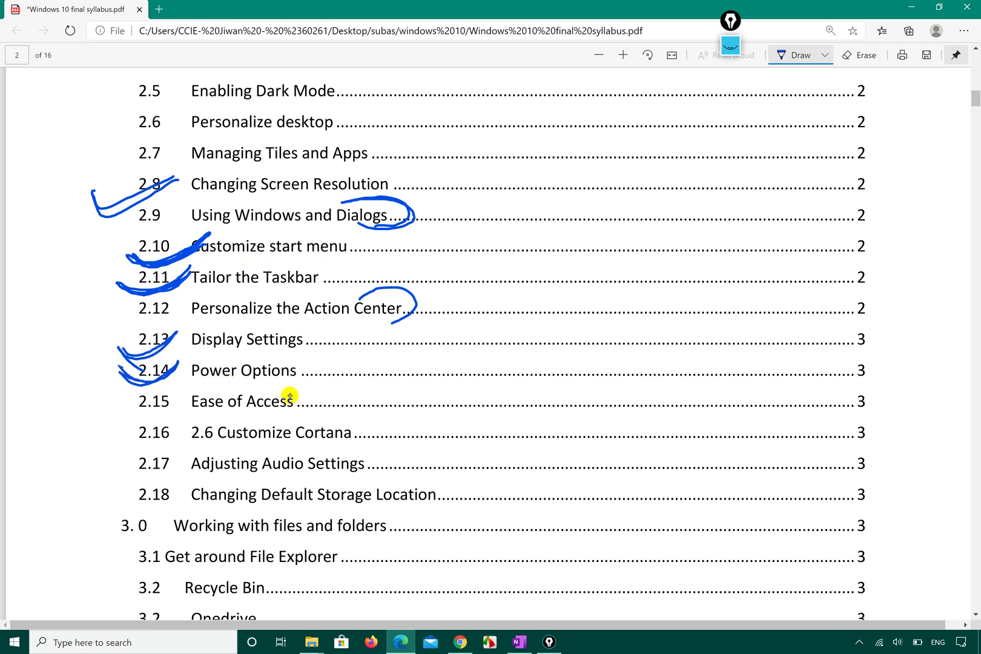
- Draw ink loops around the ends of topics 2.15 to 2.18, and retrace the loops at "Access" and "Dialogs"
mouse_move(256, 392)
left_mouse_down()
mouse_move(290, 386)
mouse_move(273, 413)
mouse_move(369, 428)
mouse_move(335, 452)
mouse_move(350, 471)
left_mouse_up()
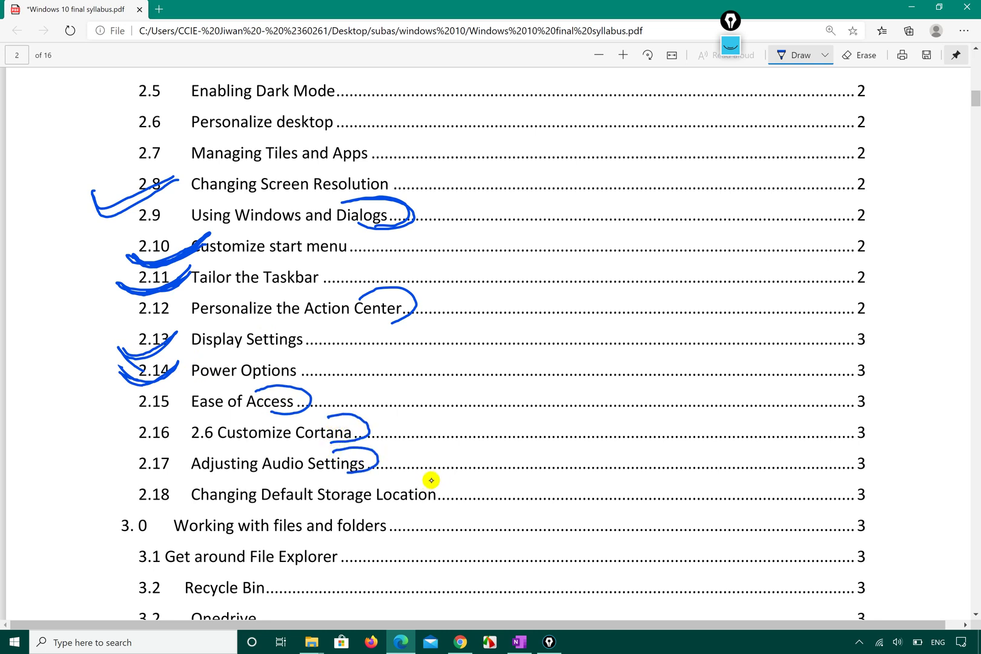
mouse_move(416, 479)
left_mouse_down()
mouse_move(454, 491)
mouse_move(429, 507)
left_mouse_up()
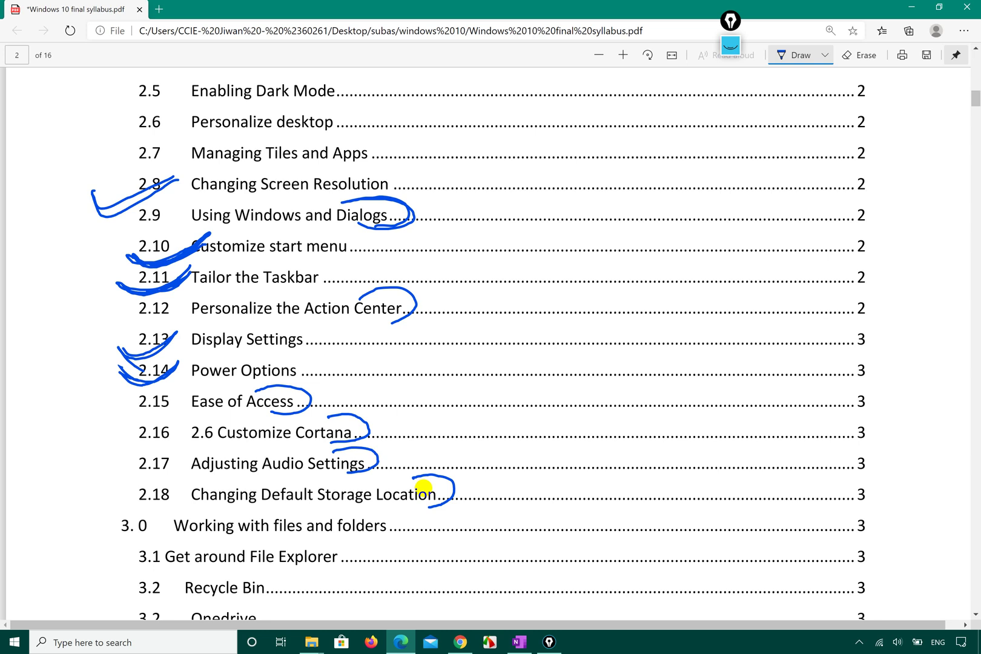
left_click_drag(256, 412, 301, 410)
mouse_move(342, 198)
left_mouse_down()
mouse_move(408, 205)
mouse_move(361, 224)
left_mouse_up()
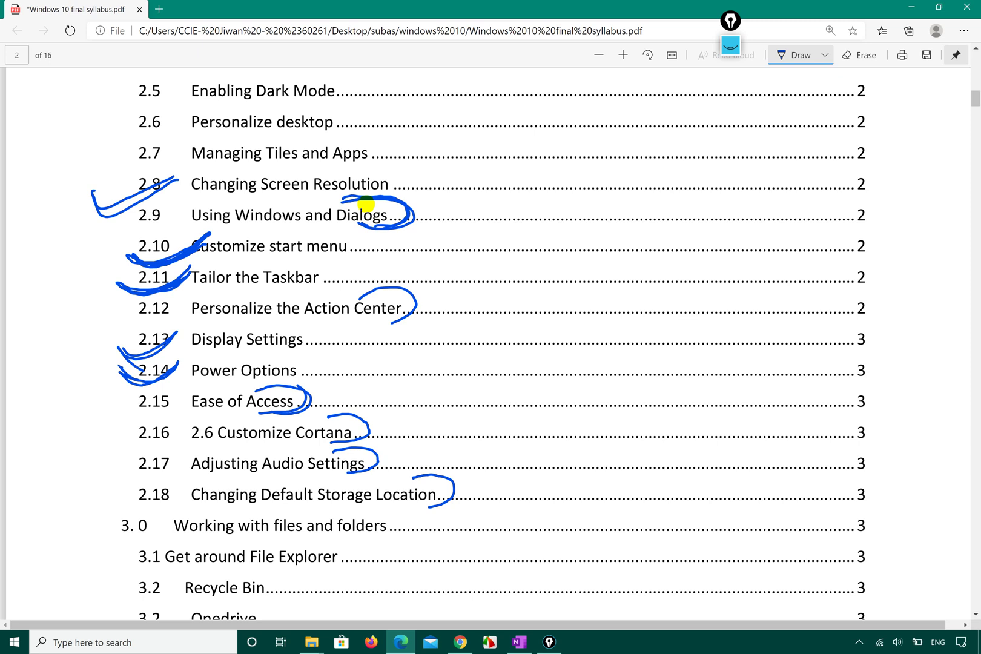
- Clear the old screen annotations from the desktop and set the annotation pen colour to green
key("super+d")
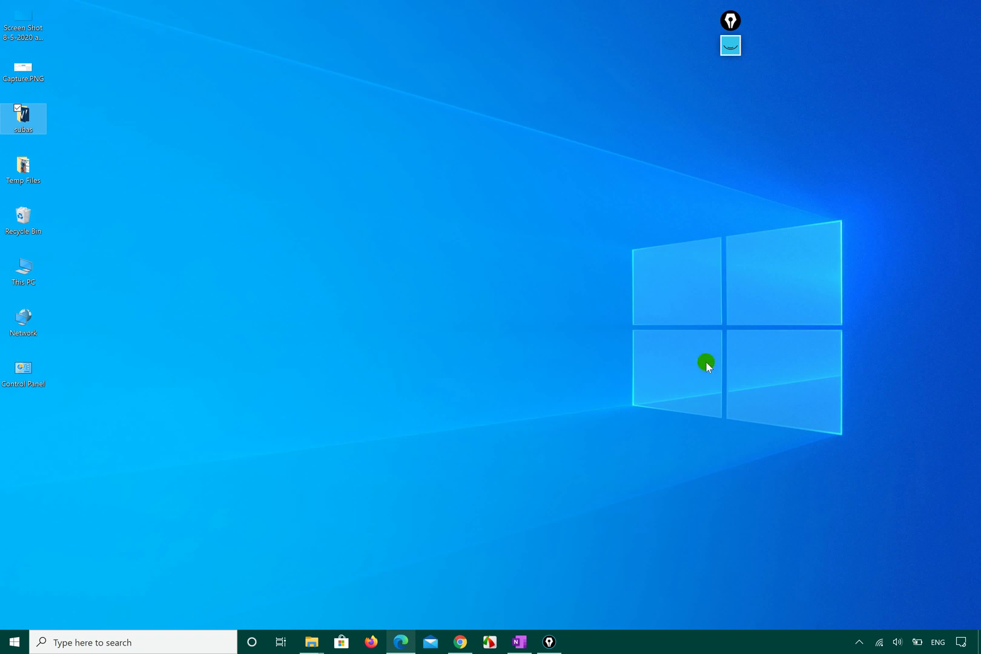
left_click(731, 22)
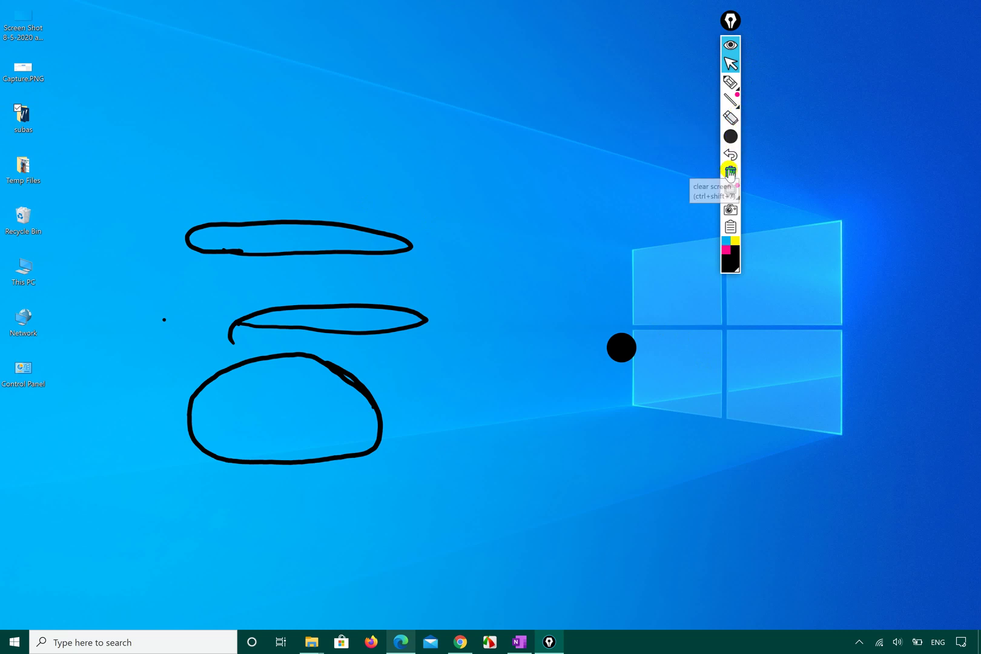
left_click(732, 174)
left_click(731, 82)
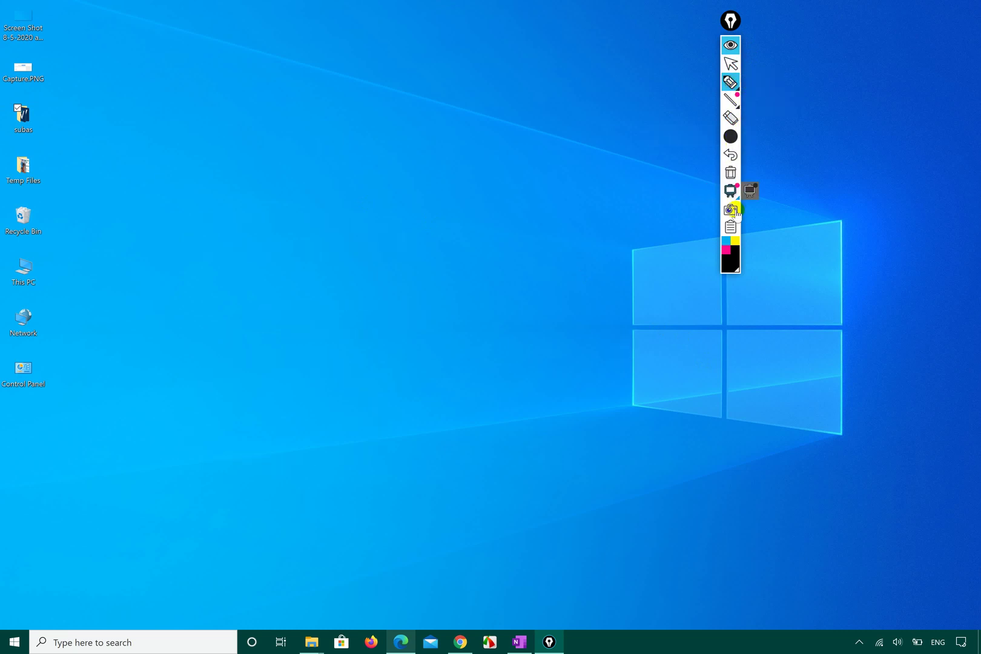
left_click(730, 262)
left_click(761, 128)
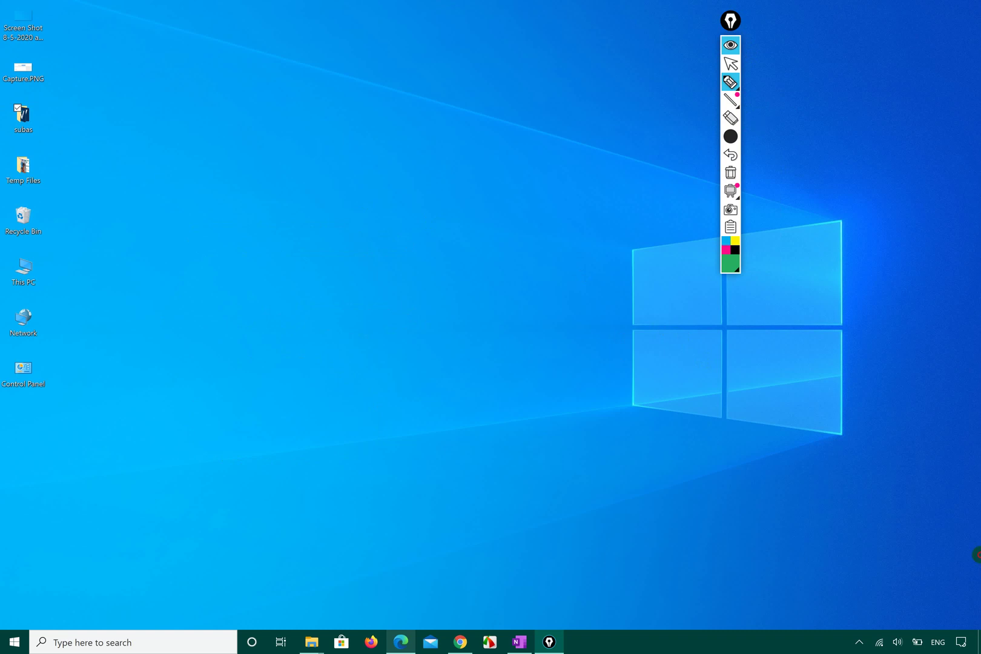
- Draw a green dot and a thick curved stroke below the wallpaper's Windows logo, and return to the normal cursor
left_click(732, 80)
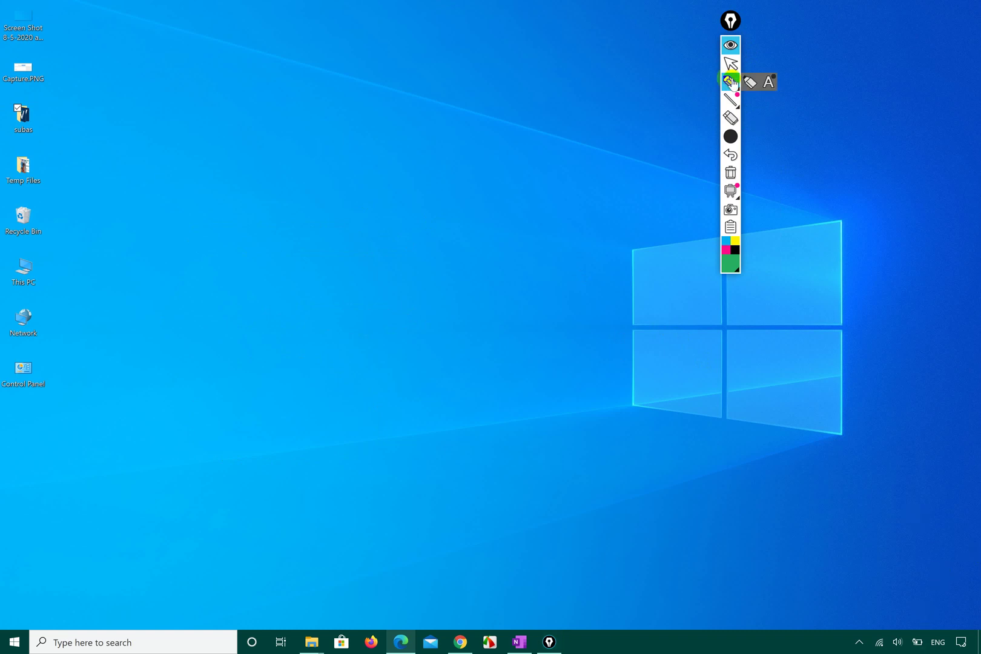
left_click(858, 449)
left_click_drag(955, 510, 889, 641)
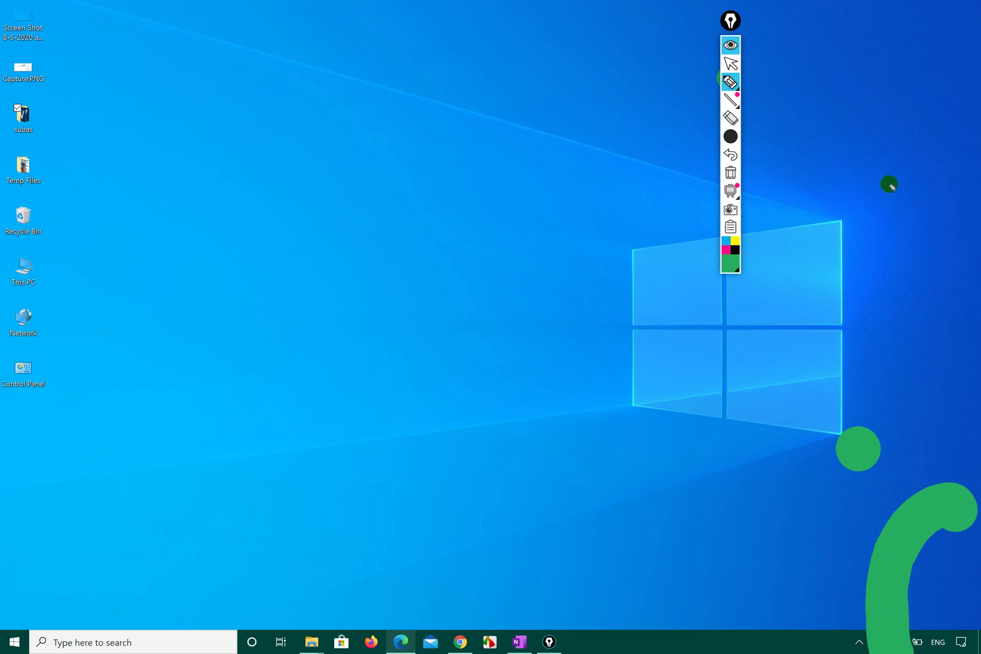
left_click(731, 63)
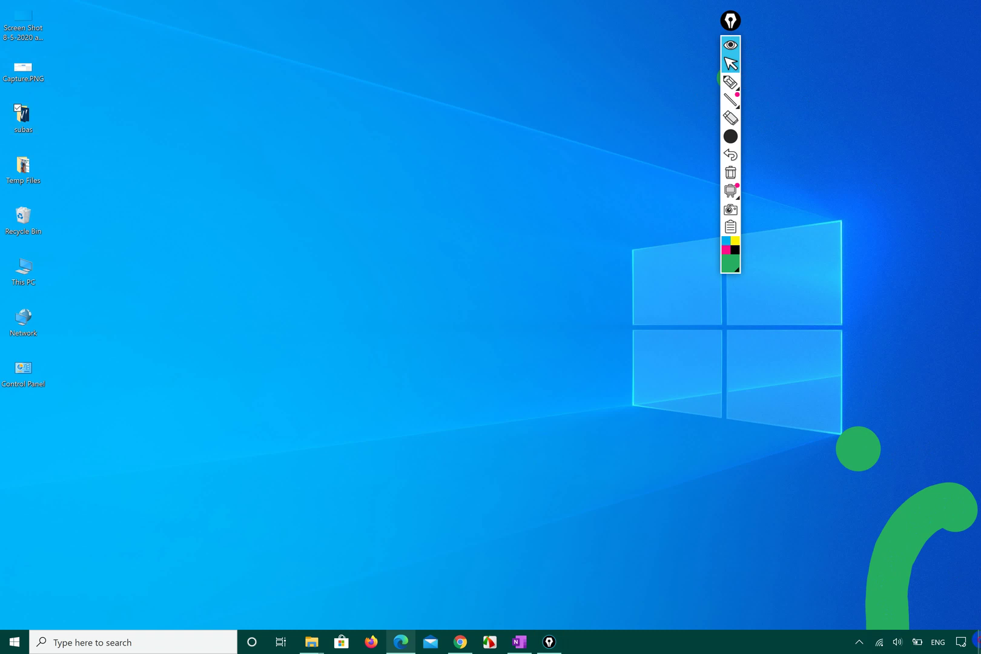
left_click(979, 641)
left_click(467, 642)
left_click(471, 642)
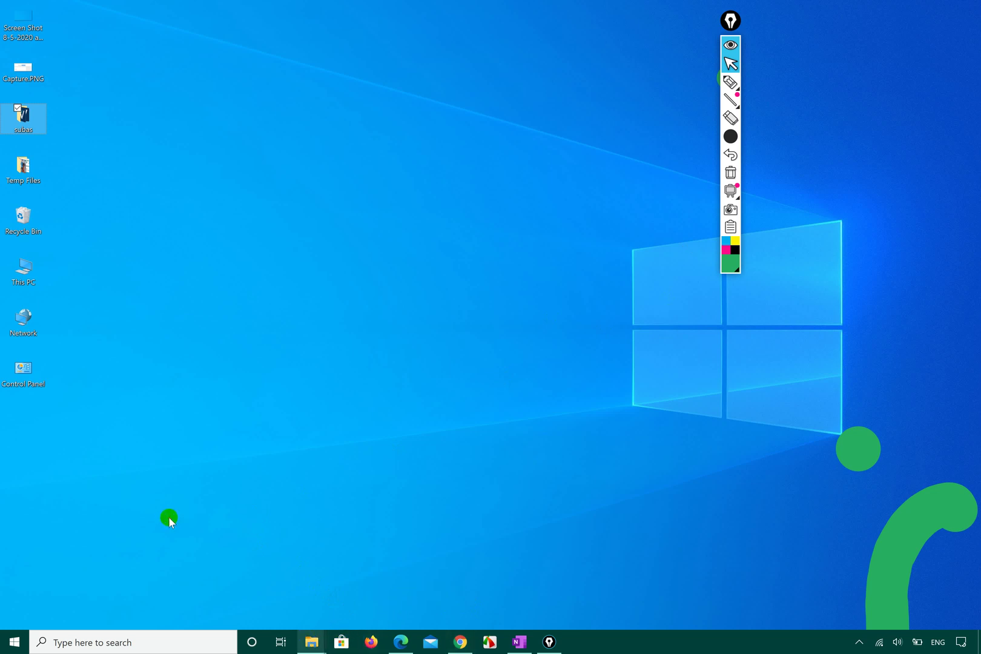
- Open This PC from the desktop, restore its window to a smaller size, and move it near the desktop's centre
left_click(169, 520)
left_click(35, 272)
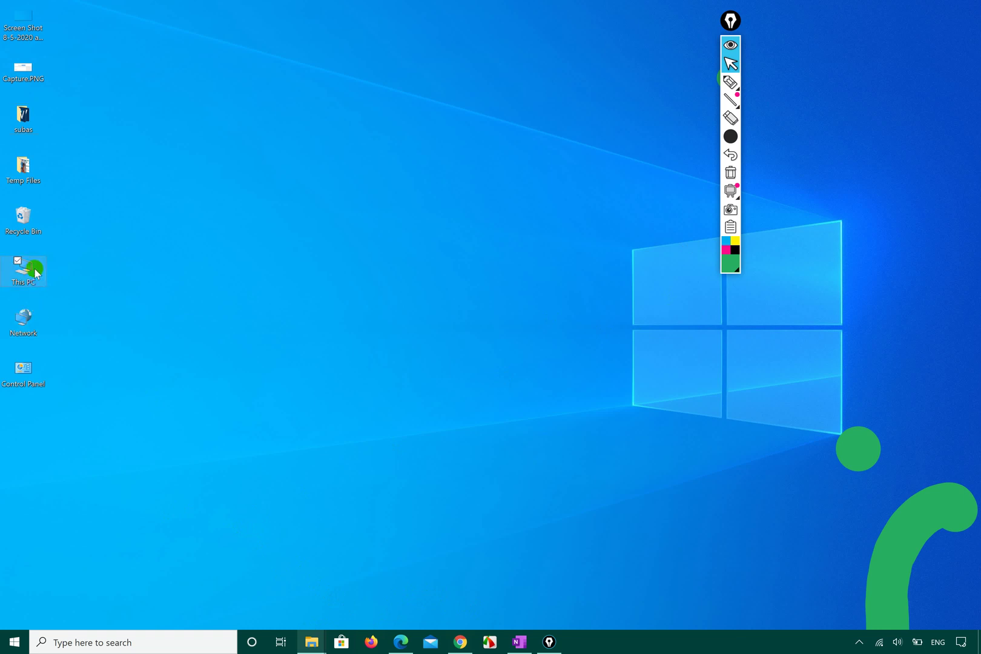
double_click(35, 272)
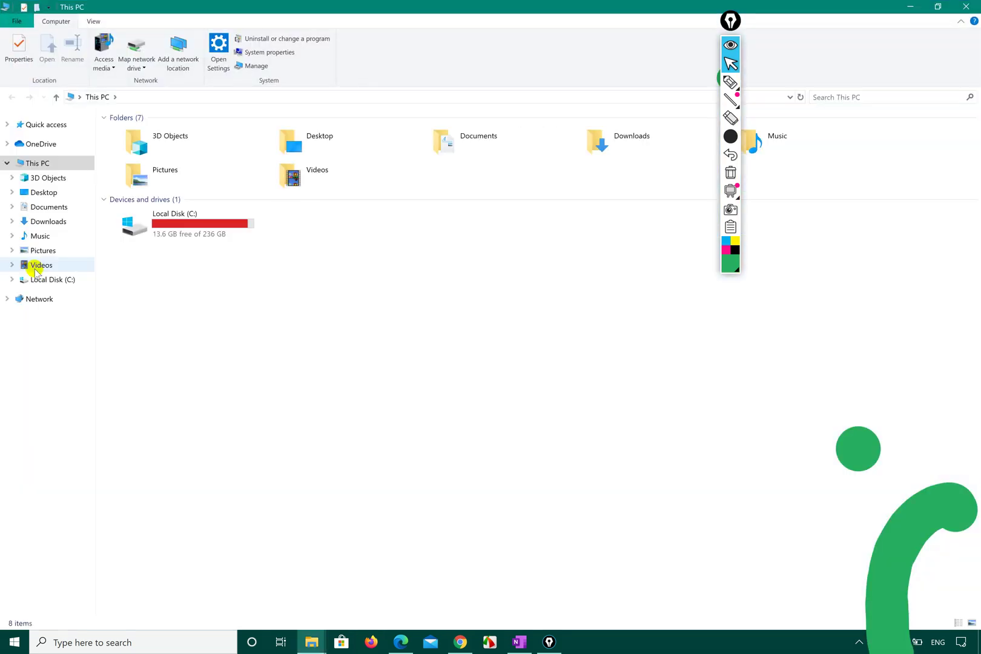
left_click(936, 8)
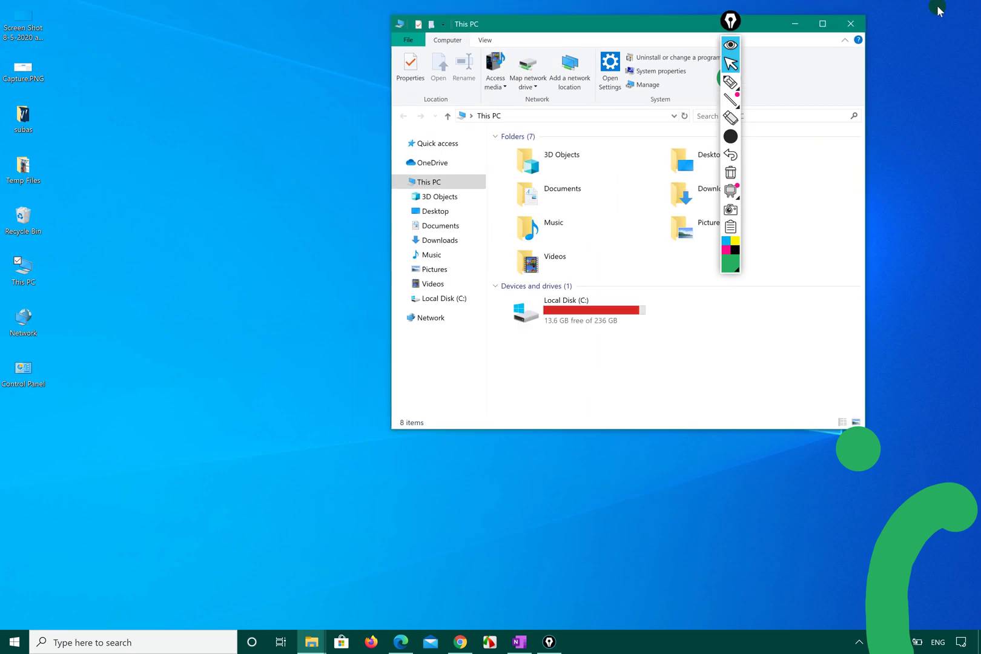
left_click_drag(630, 23, 447, 94)
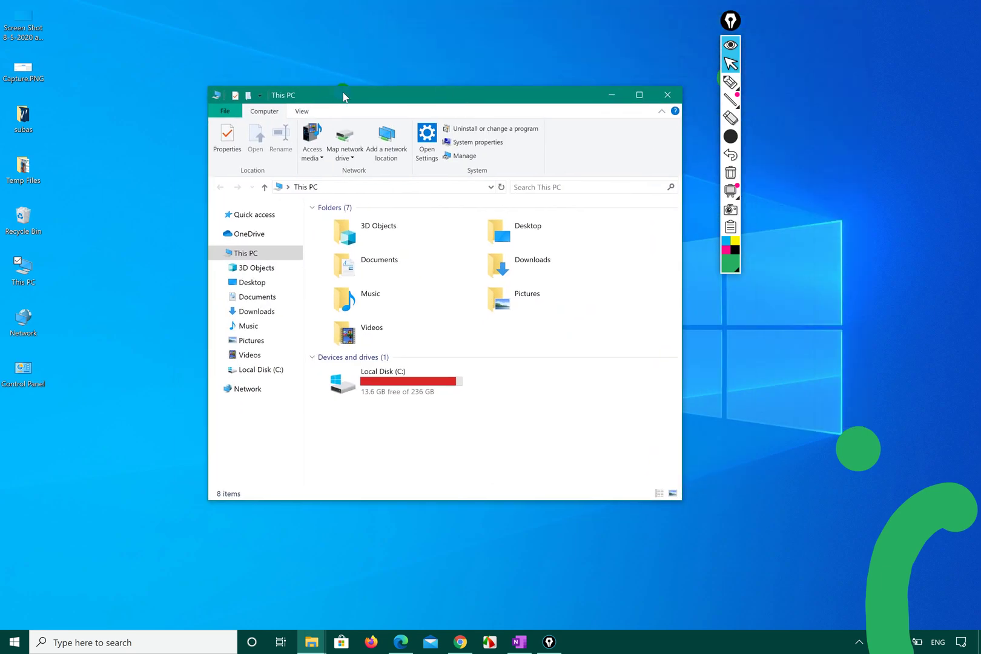
mouse_move(344, 94)
left_mouse_down()
mouse_move(330, 94)
mouse_move(366, 117)
mouse_move(336, 82)
mouse_move(324, 93)
left_mouse_up()
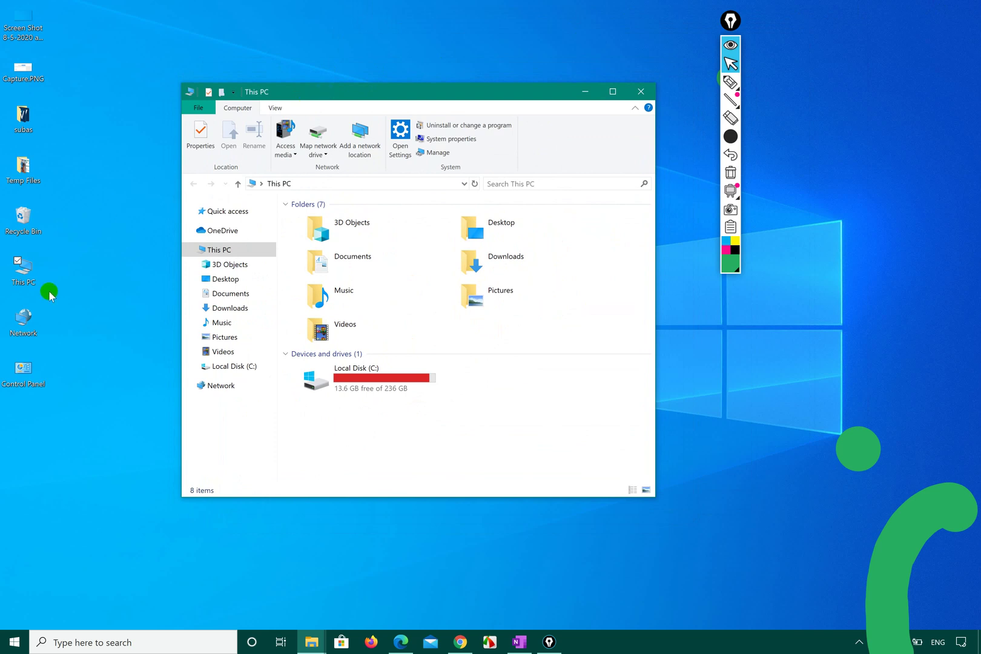
- Open Control Panel from the desktop and move its window and the This PC window apart
double_click(31, 372)
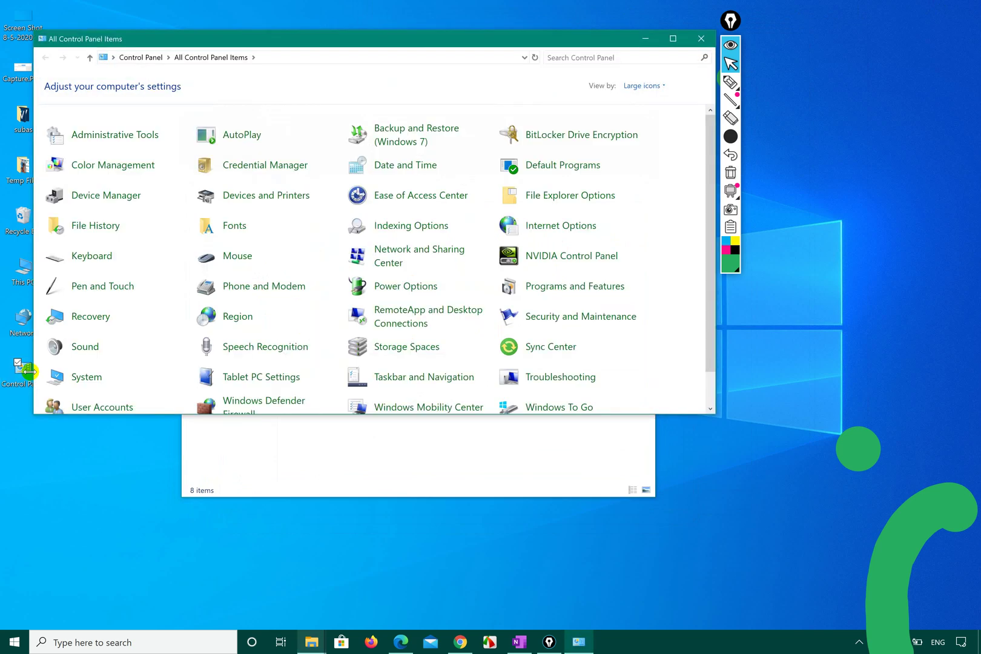
left_click_drag(423, 40, 629, 110)
left_click_drag(479, 84, 352, 20)
- Close the This PC window and reposition the Control Panel window near the middle of the desktop
left_click(593, 113)
left_click(519, 25)
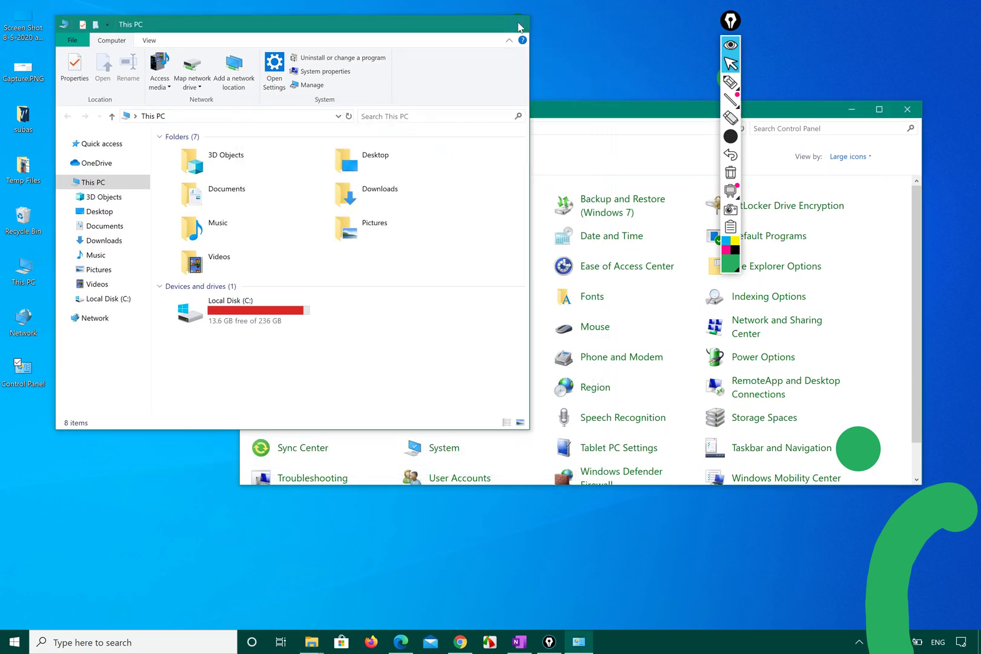
left_click(518, 26)
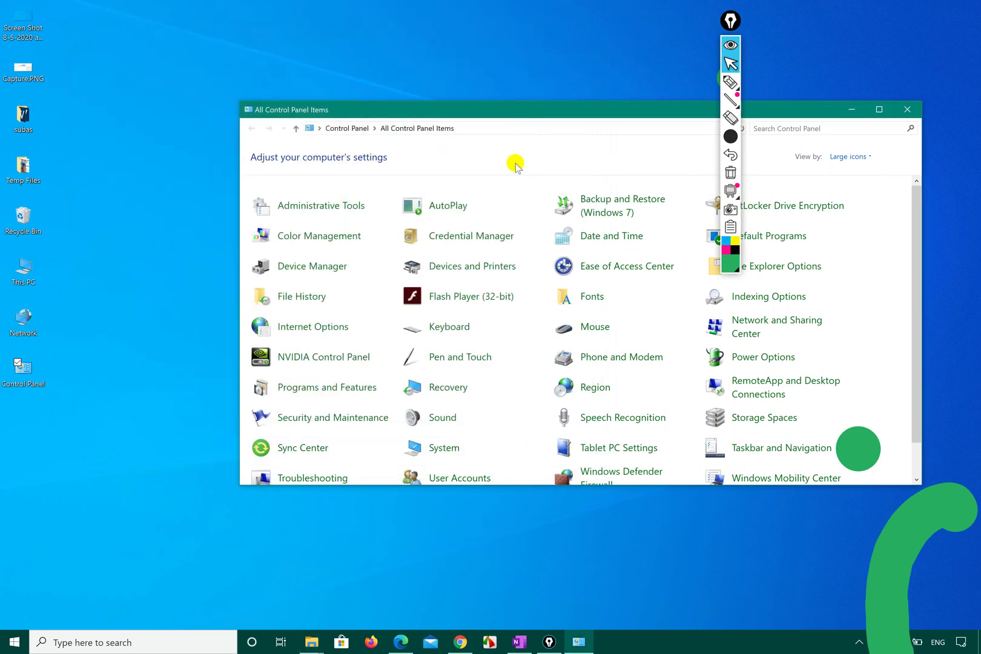
left_click(551, 106)
left_click_drag(551, 107, 518, 90)
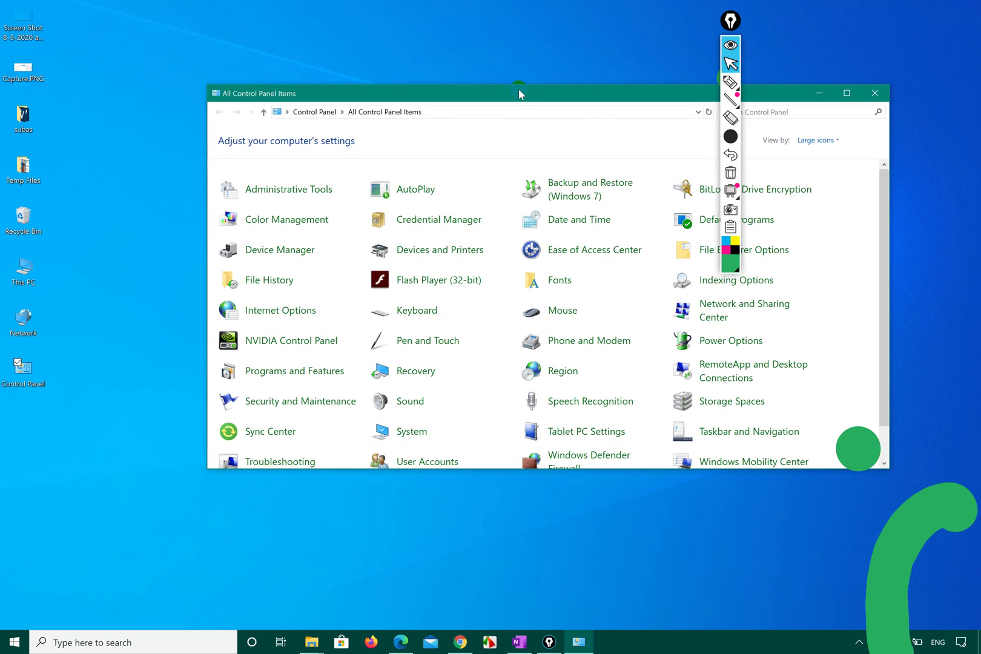
- Open Administrative Tools from Control Panel, shift its window aside, and launch Computer Management
left_click(301, 192)
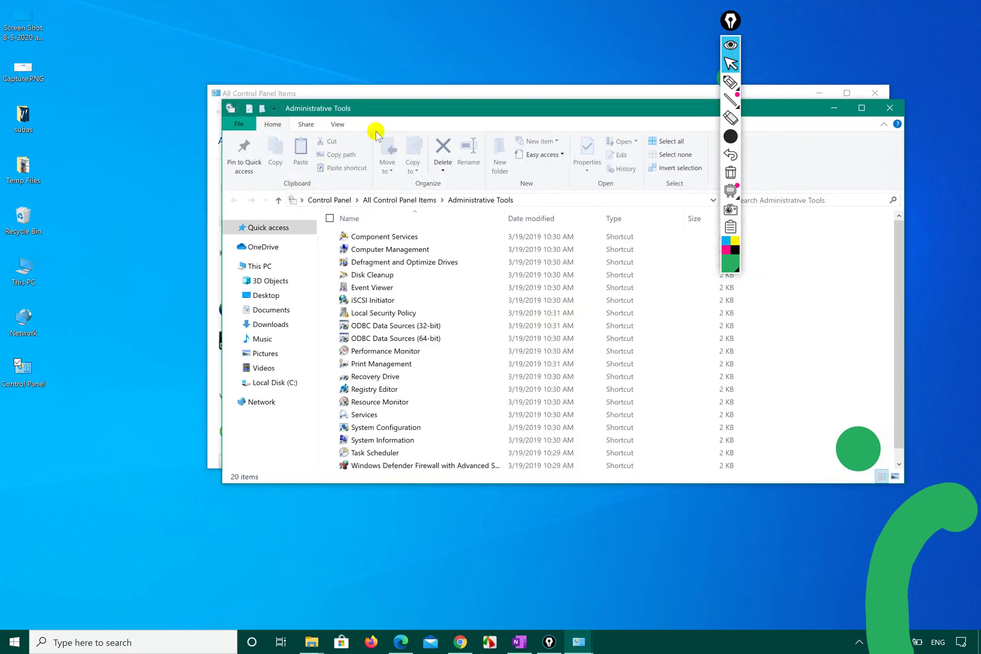
left_click_drag(423, 107, 401, 124)
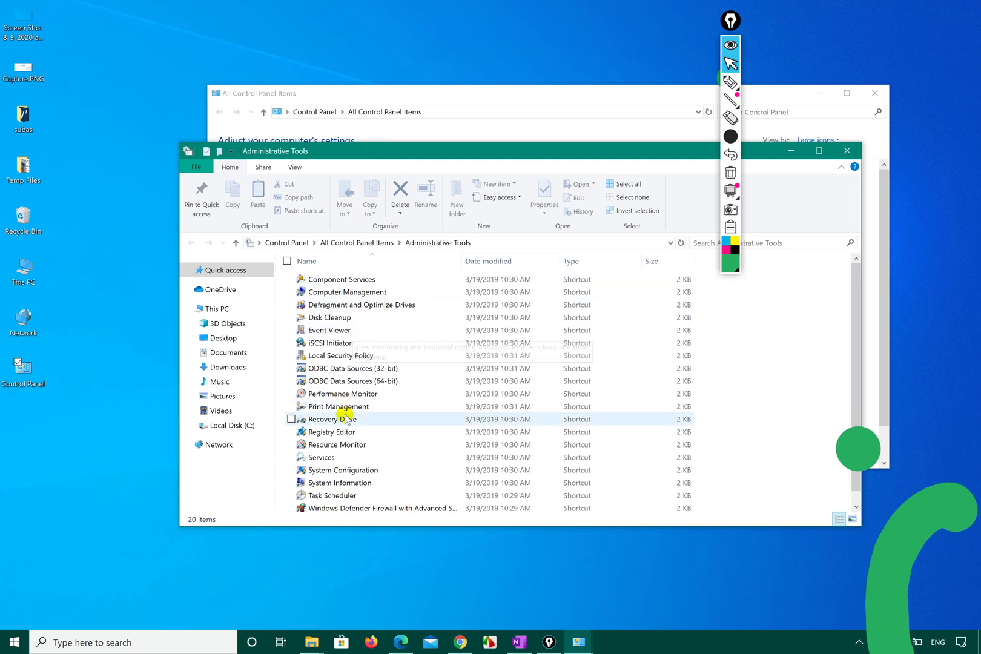
left_click(351, 292)
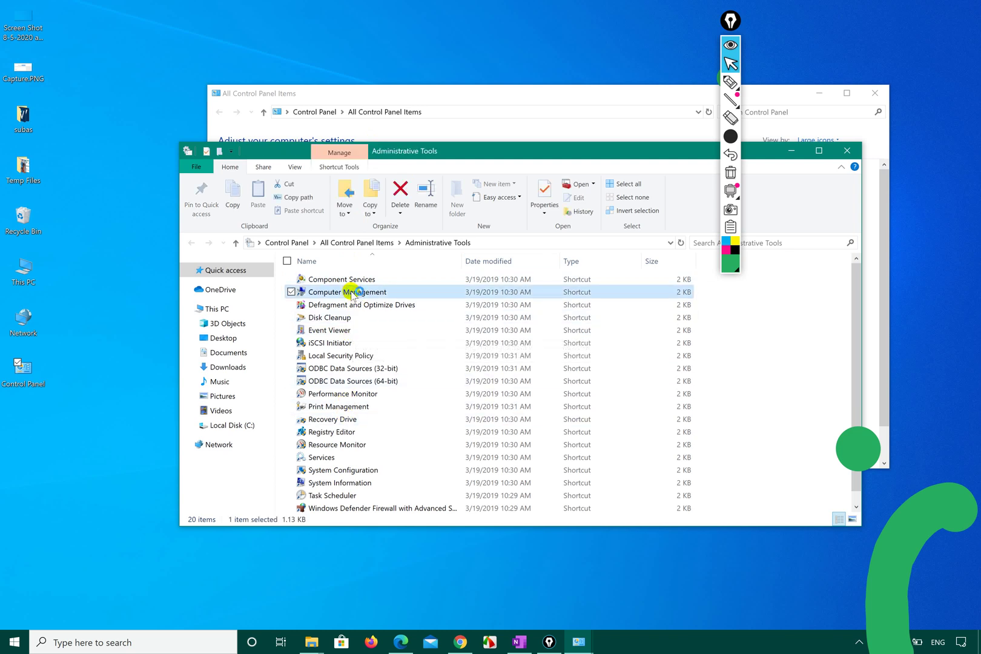
- Close the Administrative Tools and Control Panel windows, and move the Computer Management window toward the desktop's centre
left_click(847, 151)
left_click(875, 93)
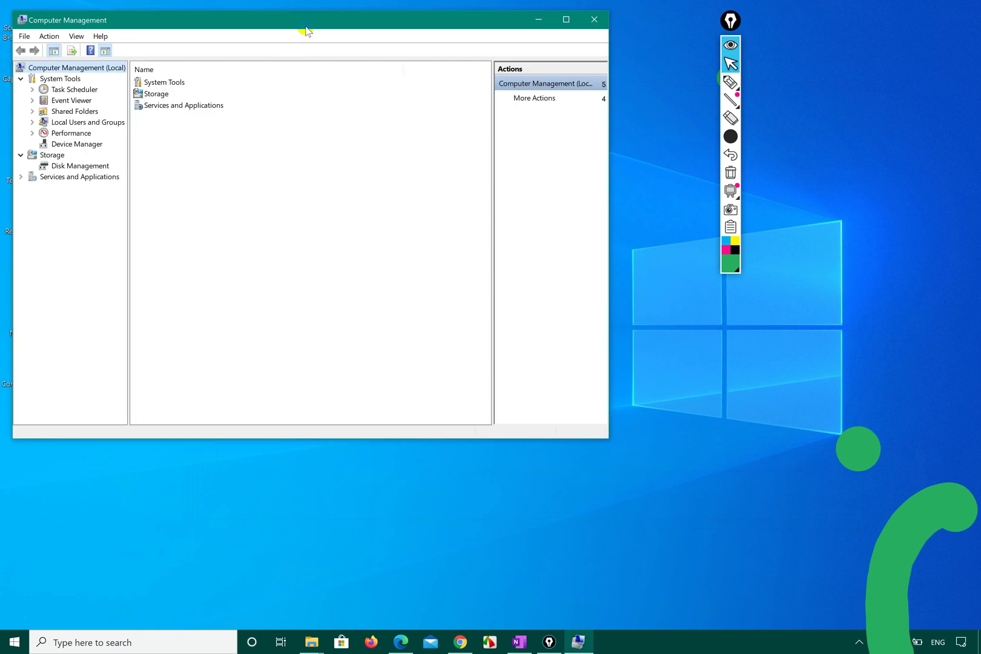
left_click_drag(305, 25, 403, 128)
- In Device Manager, open the properties of HID Sensor Collection V2 under Sensors and move the dialog lower over the window
left_click(184, 246)
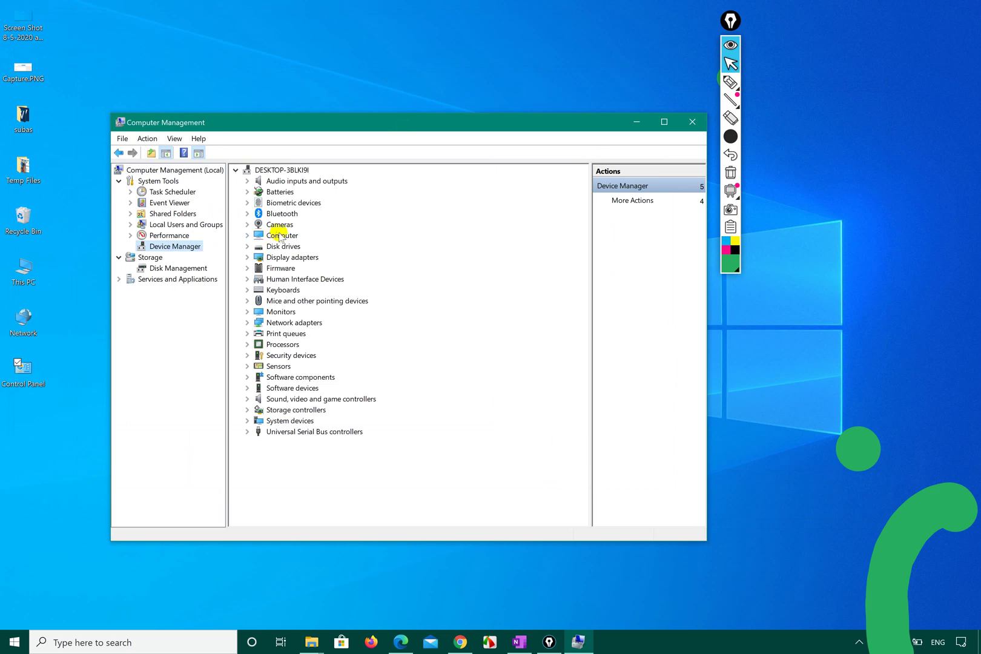
left_click(248, 366)
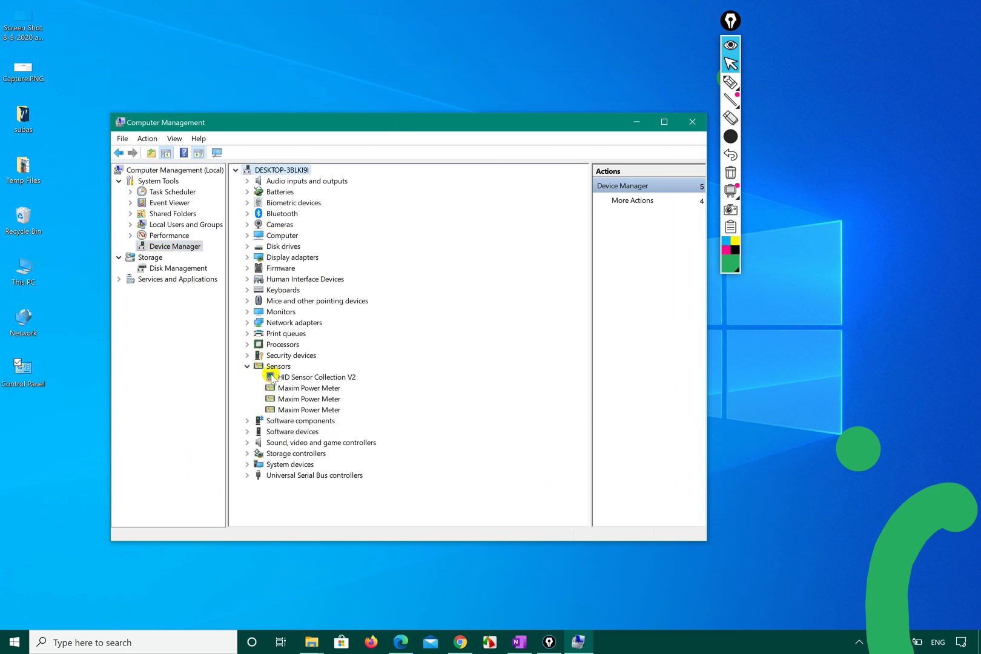
right_click(320, 381)
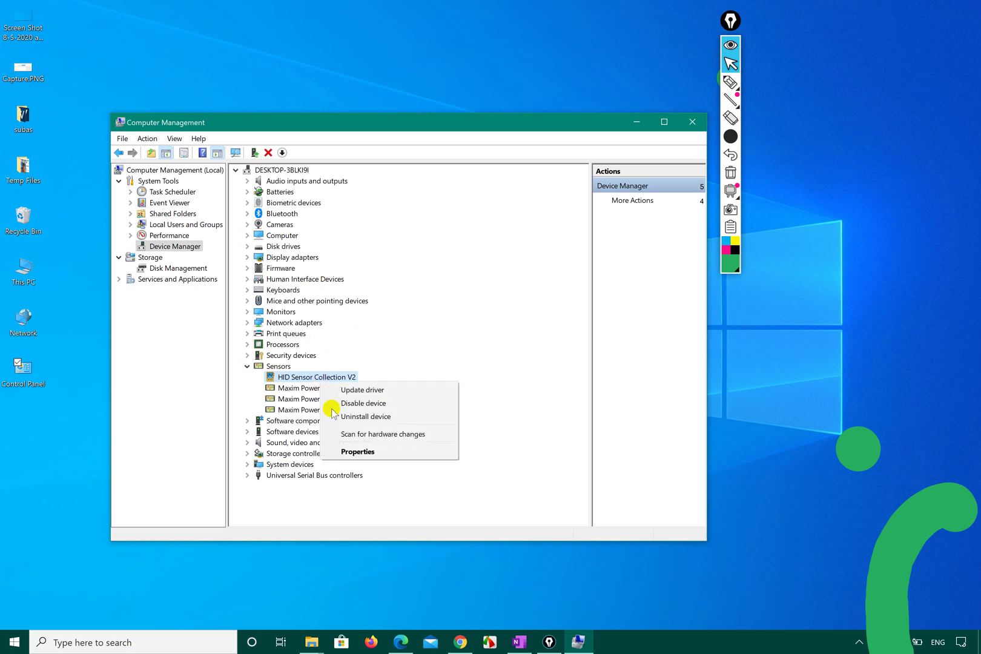
left_click(334, 451)
scroll(350, 451, "down", 1)
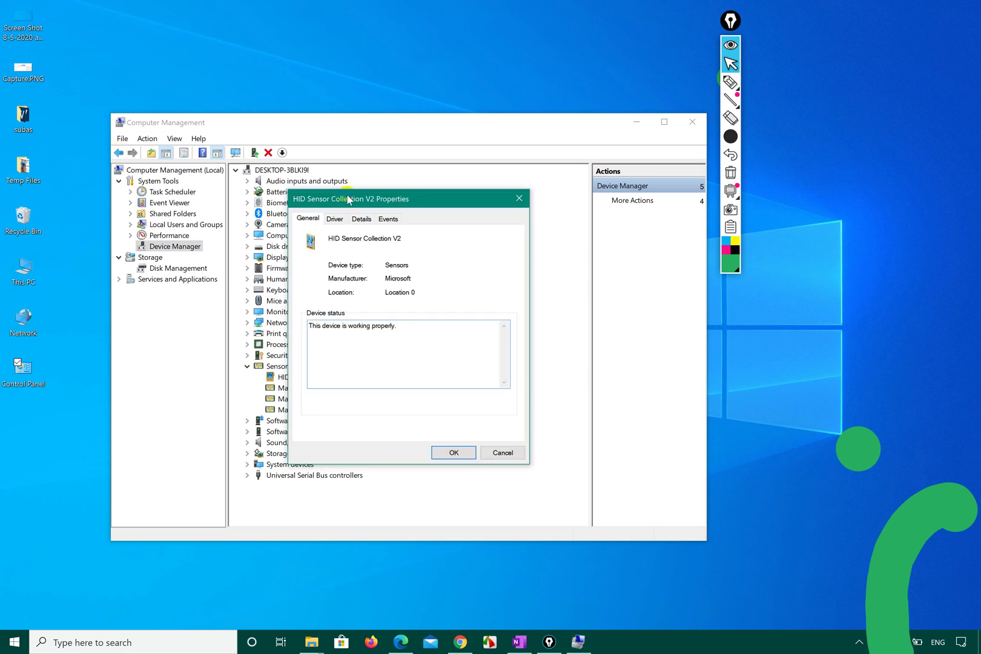
left_click_drag(347, 200, 417, 261)
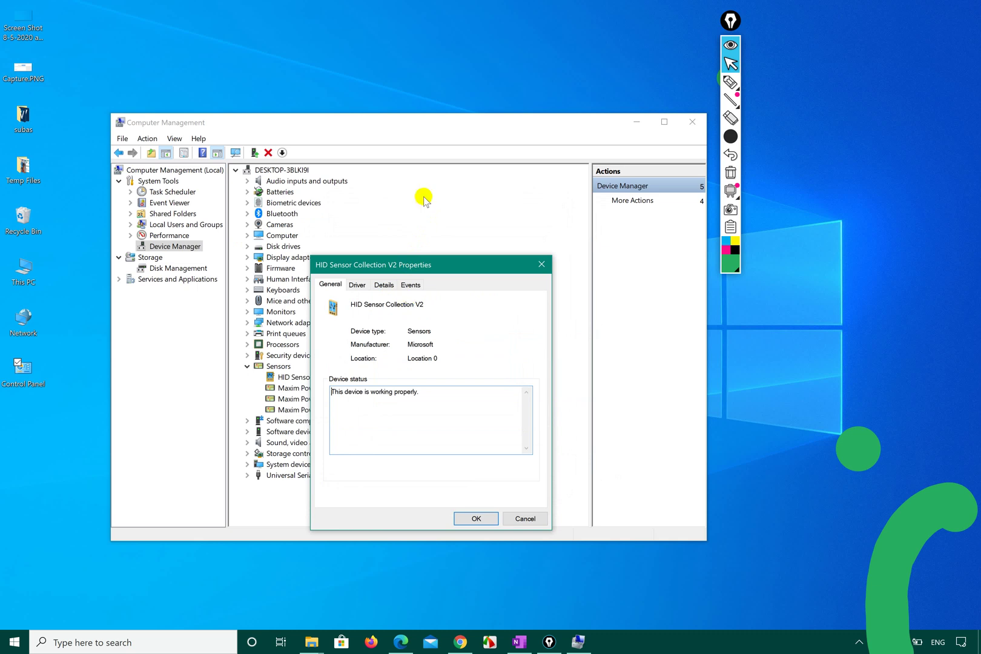
- Move the Computer Management window toward the desktop's upper right and shift the HID Sensor Collection V2 Properties dialog to its left
left_click_drag(404, 124, 678, 88)
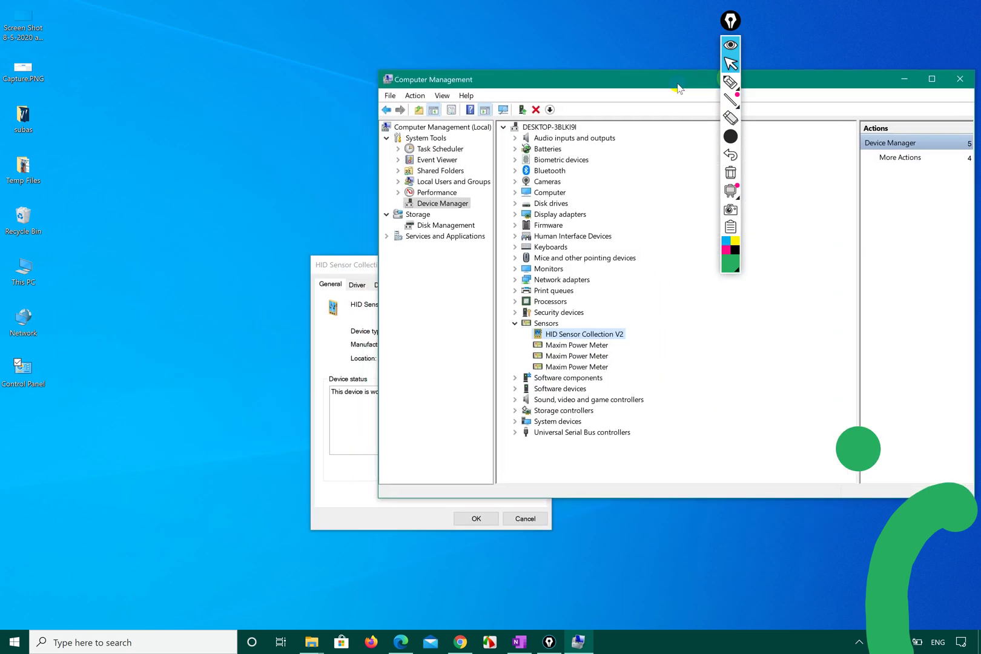
left_click(343, 266)
left_click_drag(343, 268, 291, 269)
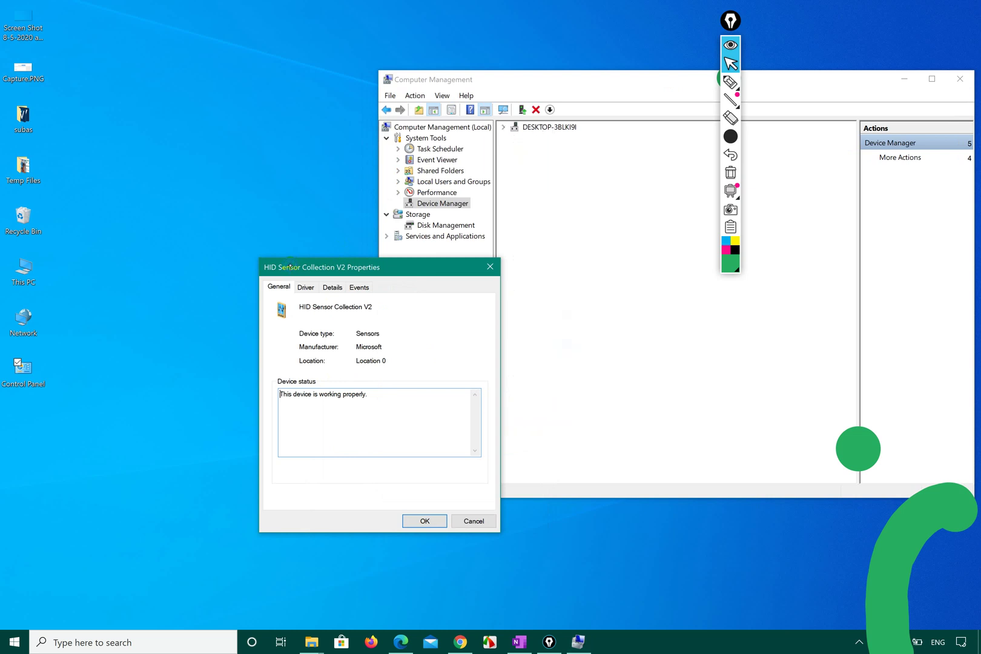
- Switch to OneNote and go to a blank area below the existing notes
left_click(525, 640)
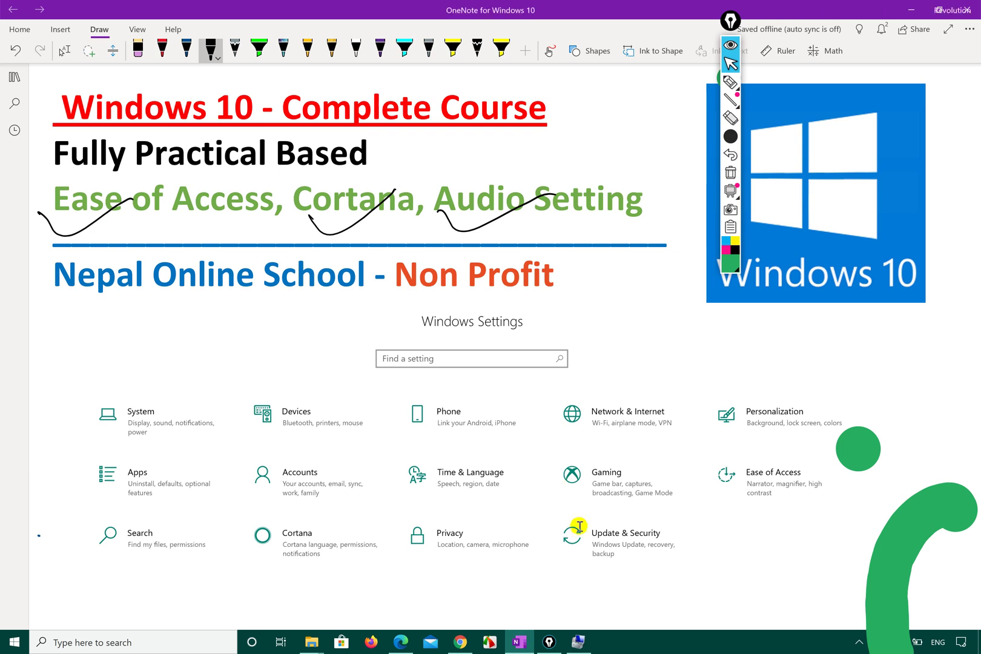
scroll(578, 524, "down", 5)
scroll(433, 554, "down", 12)
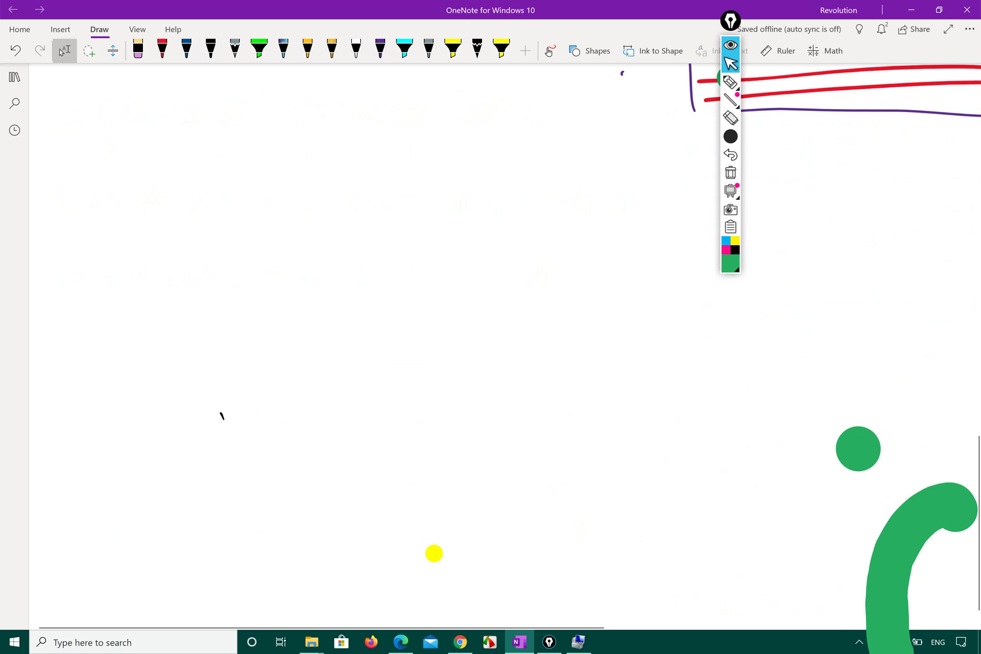
left_click_drag(222, 414, 223, 461)
left_click(207, 420)
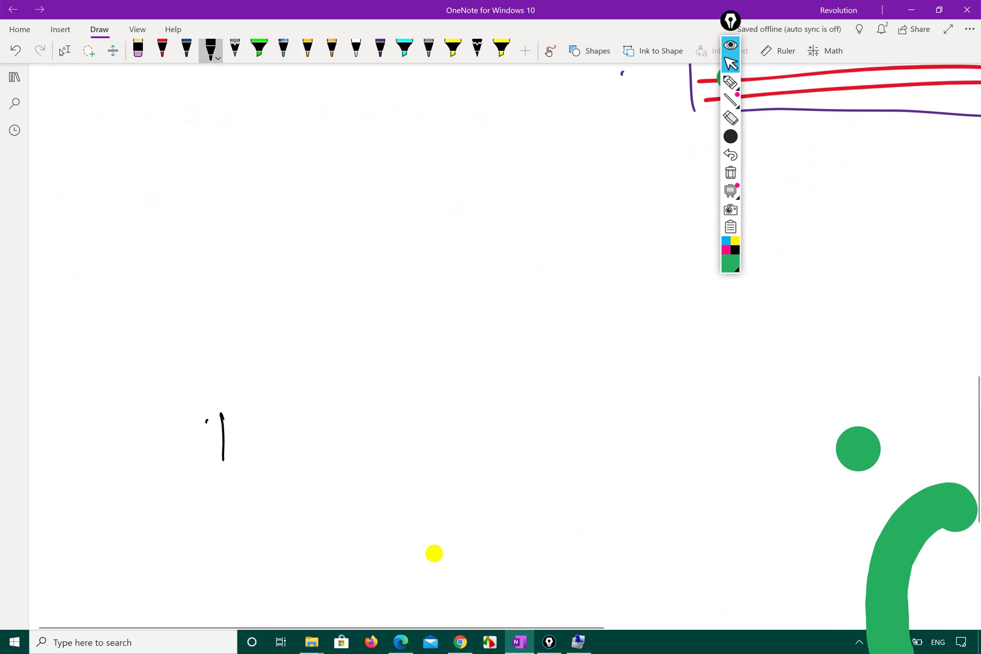
mouse_move(189, 418)
left_mouse_down()
mouse_move(221, 407)
mouse_move(248, 455)
mouse_move(203, 458)
left_mouse_up()
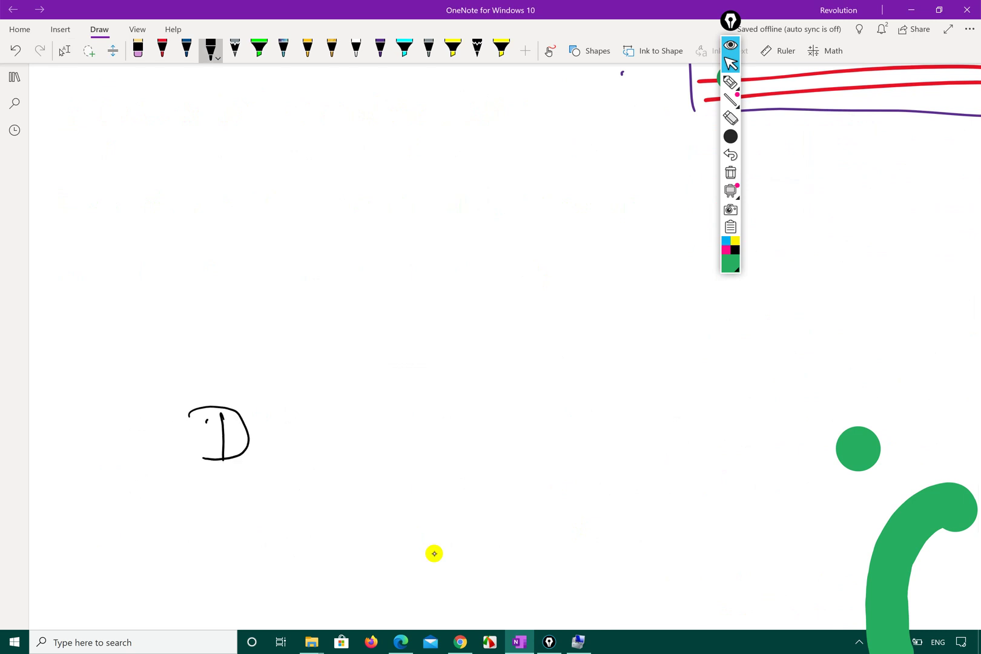
key("ctrl+z")
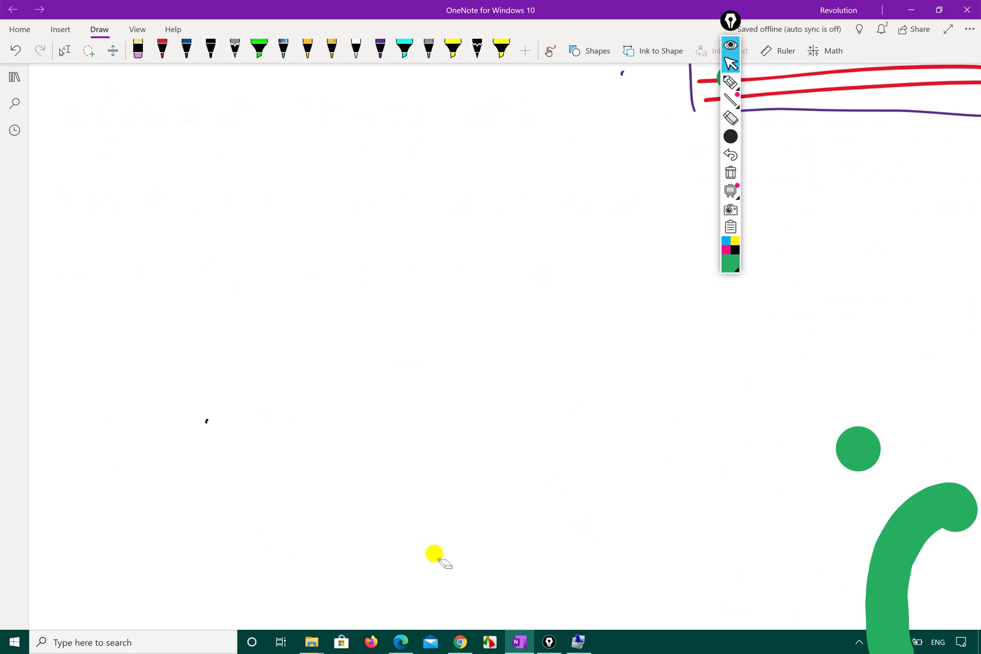
- Handwrite "every dailog box = window" on the blank area with the 1 mm Indigo pen
left_click(380, 48)
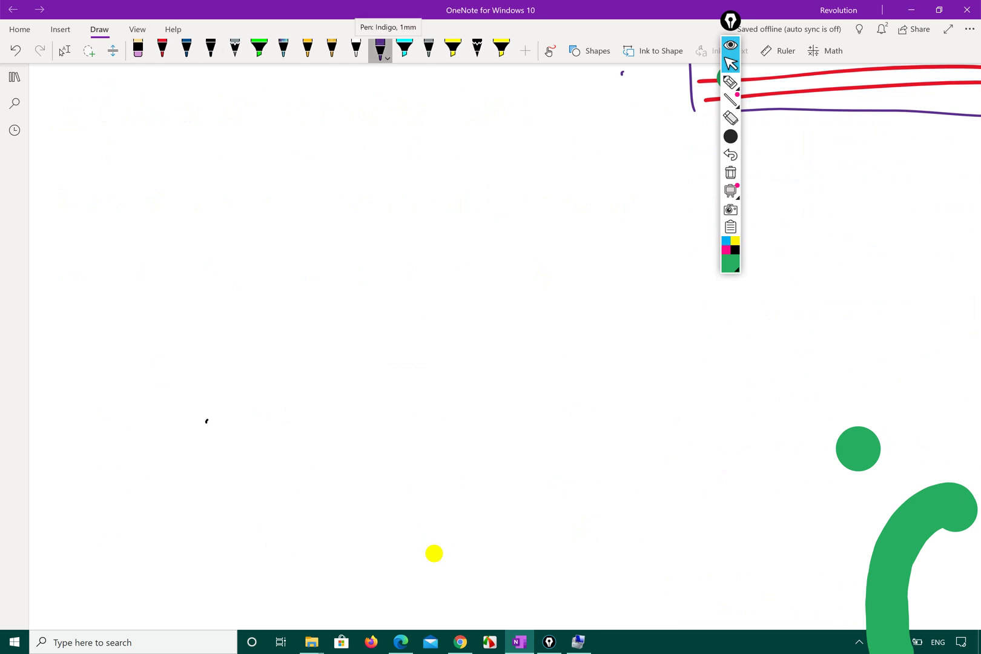
mouse_move(155, 372)
left_mouse_down()
mouse_move(170, 380)
mouse_move(205, 359)
mouse_move(208, 374)
mouse_move(225, 356)
mouse_move(244, 363)
mouse_move(229, 401)
left_mouse_up()
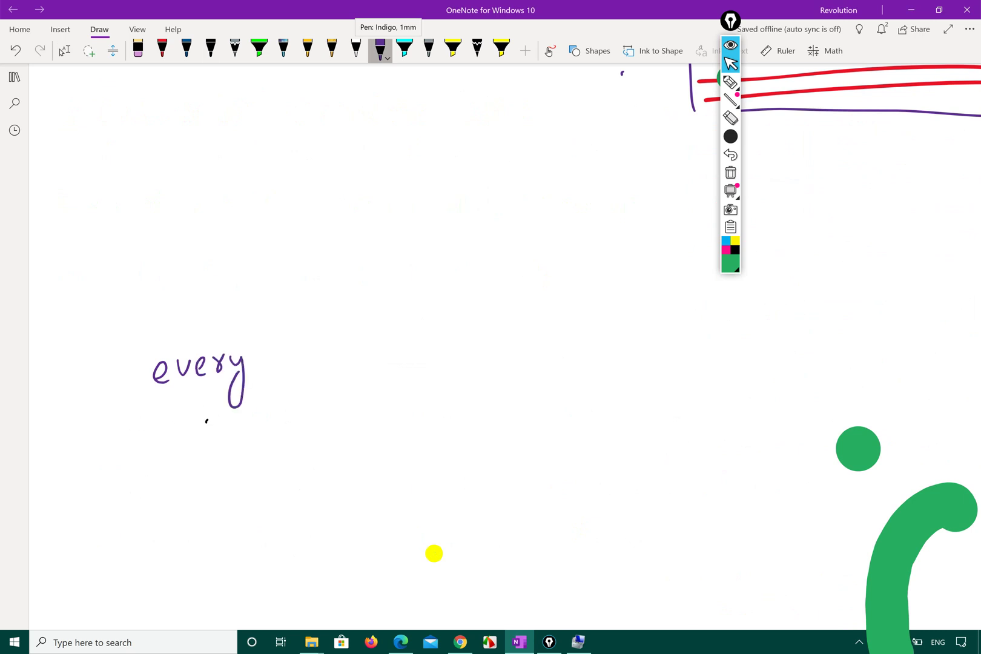
left_click_drag(286, 350, 283, 371)
left_click_drag(288, 329, 289, 372)
mouse_move(307, 346)
left_mouse_down()
mouse_move(311, 366)
mouse_move(319, 361)
left_mouse_up()
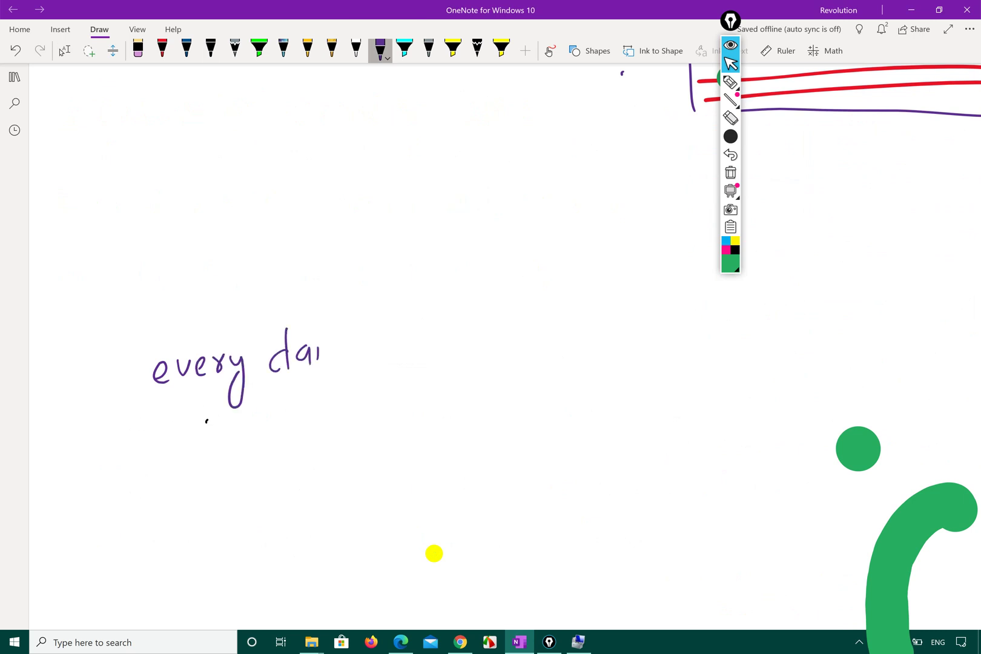
left_click(314, 336)
mouse_move(331, 320)
left_mouse_down()
mouse_move(329, 360)
mouse_move(346, 343)
mouse_move(364, 370)
mouse_move(354, 394)
mouse_move(367, 362)
left_mouse_up()
mouse_move(393, 310)
left_mouse_down()
mouse_move(393, 356)
mouse_move(429, 338)
mouse_move(452, 350)
mouse_move(438, 350)
left_mouse_up()
mouse_move(464, 333)
left_mouse_down()
mouse_move(479, 330)
mouse_move(481, 341)
mouse_move(516, 334)
mouse_move(543, 308)
mouse_move(559, 329)
mouse_move(567, 296)
left_mouse_up()
left_click_drag(574, 310, 587, 325)
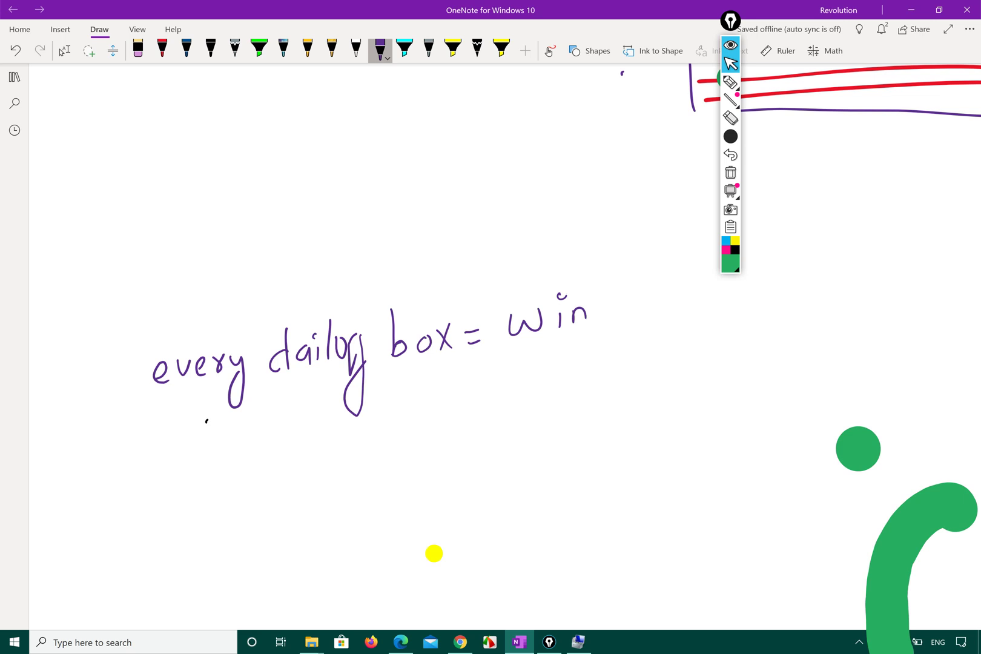
left_click_drag(603, 303, 605, 323)
left_click_drag(615, 301, 660, 302)
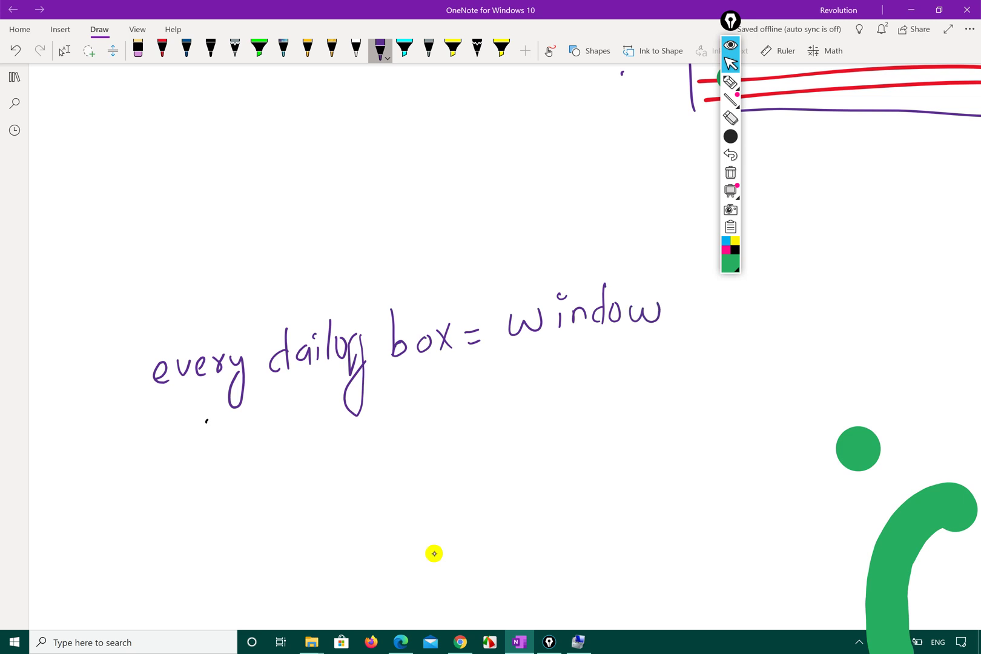
- Handwrite "every window ≠ dailog box" as a second line beneath the first note
mouse_move(174, 466)
left_mouse_down()
mouse_move(191, 461)
mouse_move(177, 472)
mouse_move(189, 477)
left_mouse_up()
left_click_drag(201, 458, 232, 472)
mouse_move(236, 463)
left_mouse_down()
mouse_move(265, 450)
mouse_move(268, 484)
left_mouse_up()
left_click_drag(307, 448, 338, 445)
left_click(341, 428)
mouse_move(344, 437)
left_mouse_down()
mouse_move(346, 459)
mouse_move(372, 455)
mouse_move(401, 423)
left_mouse_up()
mouse_move(411, 422)
left_mouse_down()
mouse_move(411, 443)
mouse_move(380, 445)
mouse_move(458, 418)
mouse_move(407, 441)
left_mouse_up()
mouse_move(486, 426)
left_mouse_down()
mouse_move(513, 418)
mouse_move(500, 455)
left_mouse_up()
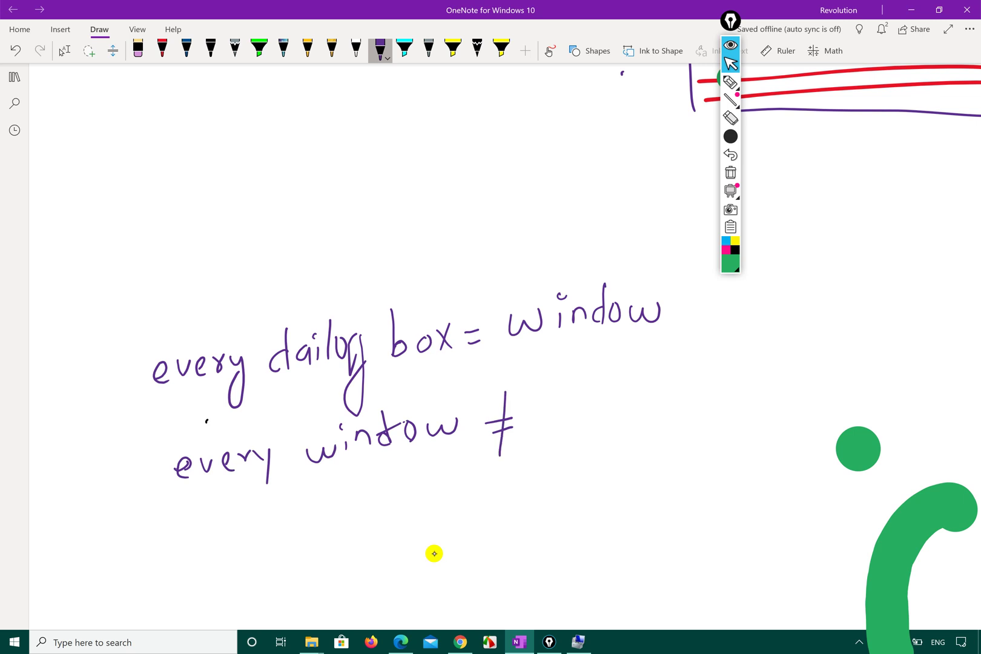
left_click_drag(571, 387, 571, 418)
mouse_move(590, 402)
left_mouse_down()
mouse_move(583, 411)
mouse_move(602, 413)
left_mouse_up()
left_click_drag(597, 392, 616, 415)
left_click_drag(633, 393, 631, 394)
mouse_move(646, 401)
left_mouse_down()
mouse_move(653, 389)
mouse_move(644, 425)
left_mouse_up()
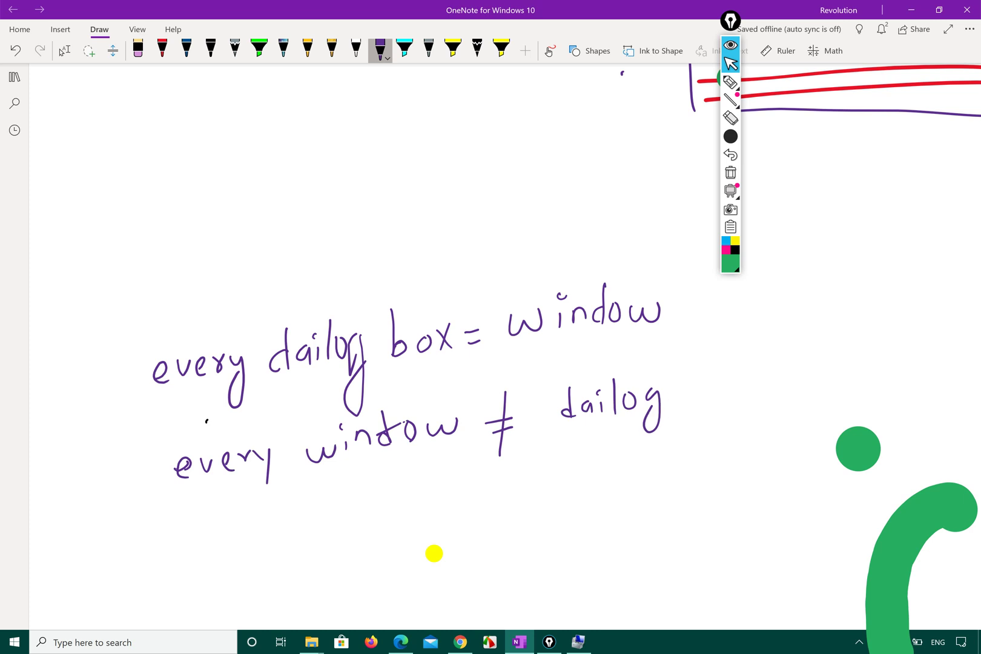
left_click_drag(692, 364, 693, 405)
left_click_drag(713, 386, 717, 401)
mouse_move(742, 377)
left_mouse_down()
mouse_move(727, 403)
mouse_move(750, 400)
left_mouse_up()
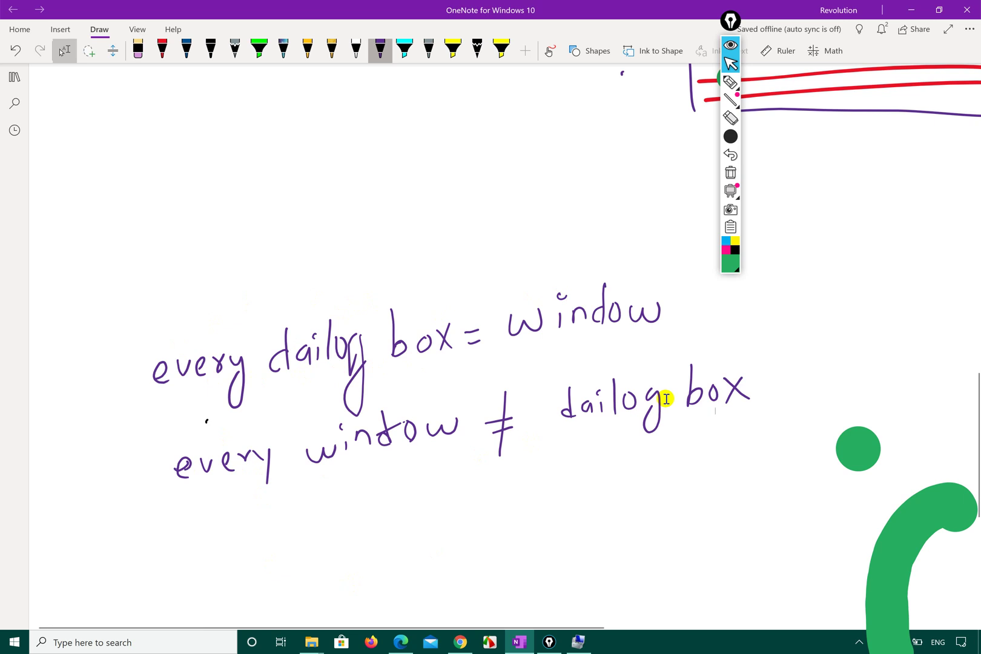
- Return to Computer Management, move and cancel the HID Sensor Collection V2 Properties dialog, and close the Computer Management window
key("super+d")
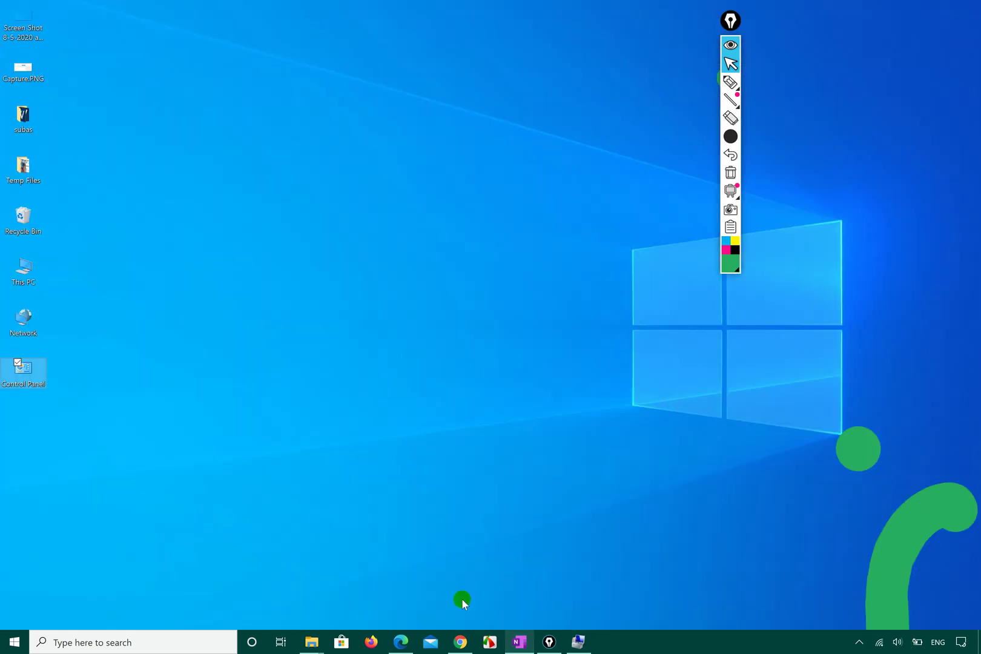
mouse_move(571, 646)
left_click(571, 647)
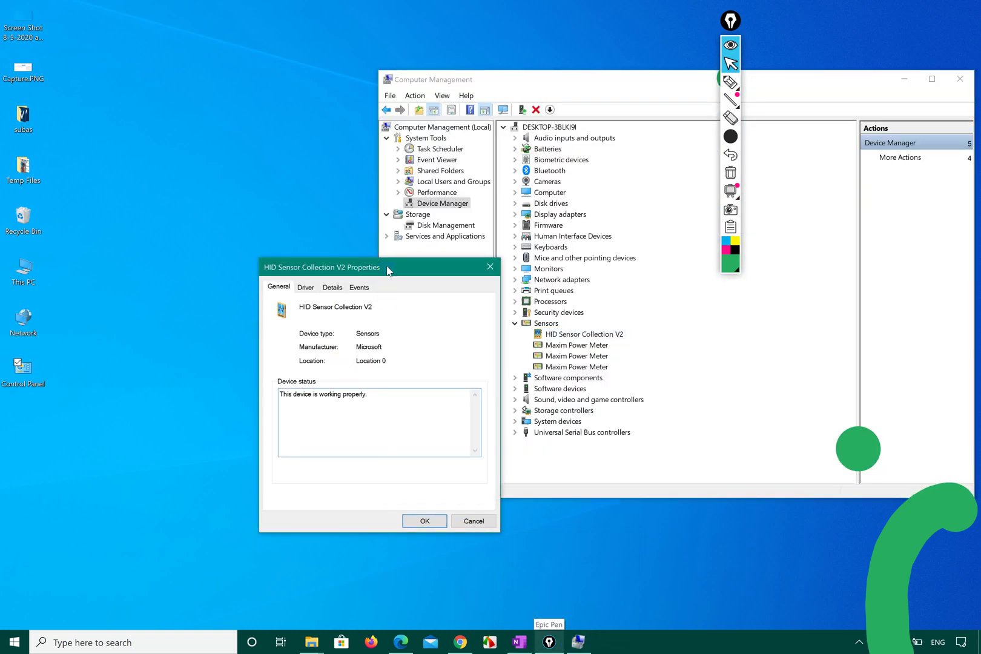
left_click_drag(388, 267, 417, 208)
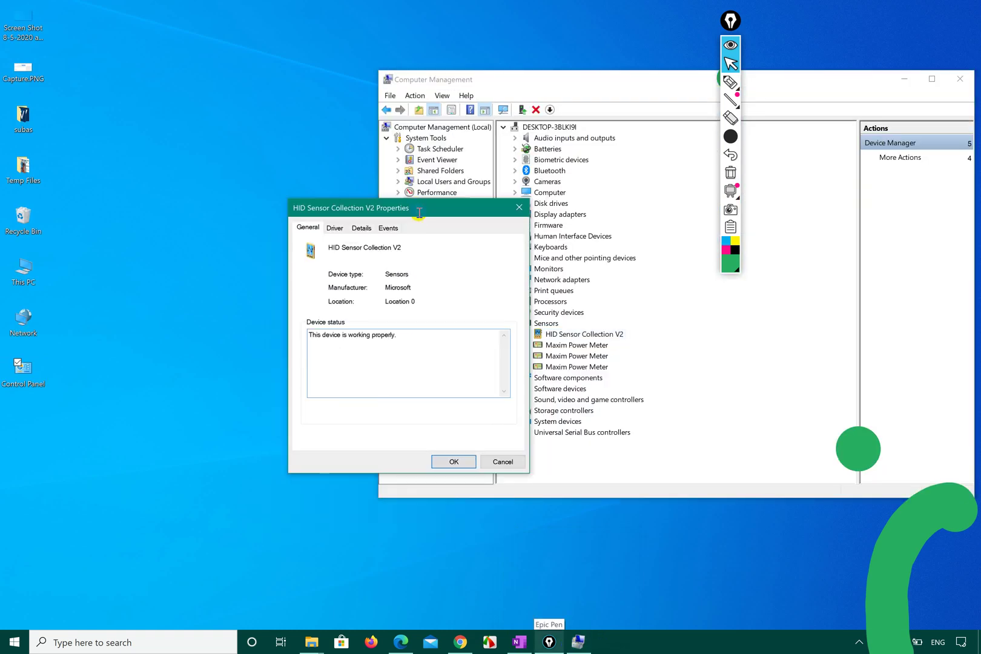
left_click(500, 462)
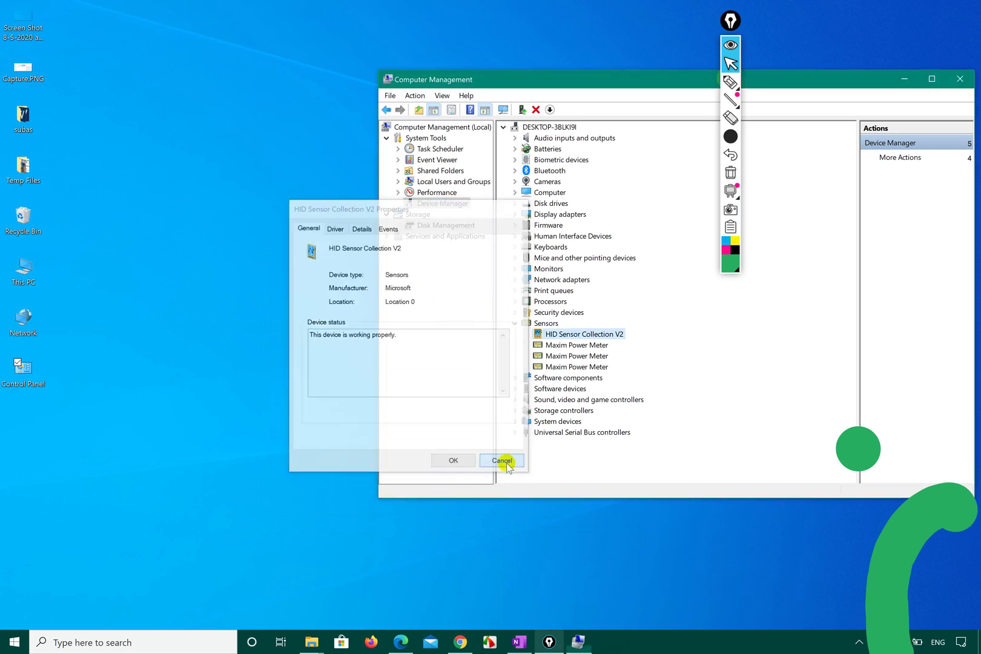
left_click(958, 79)
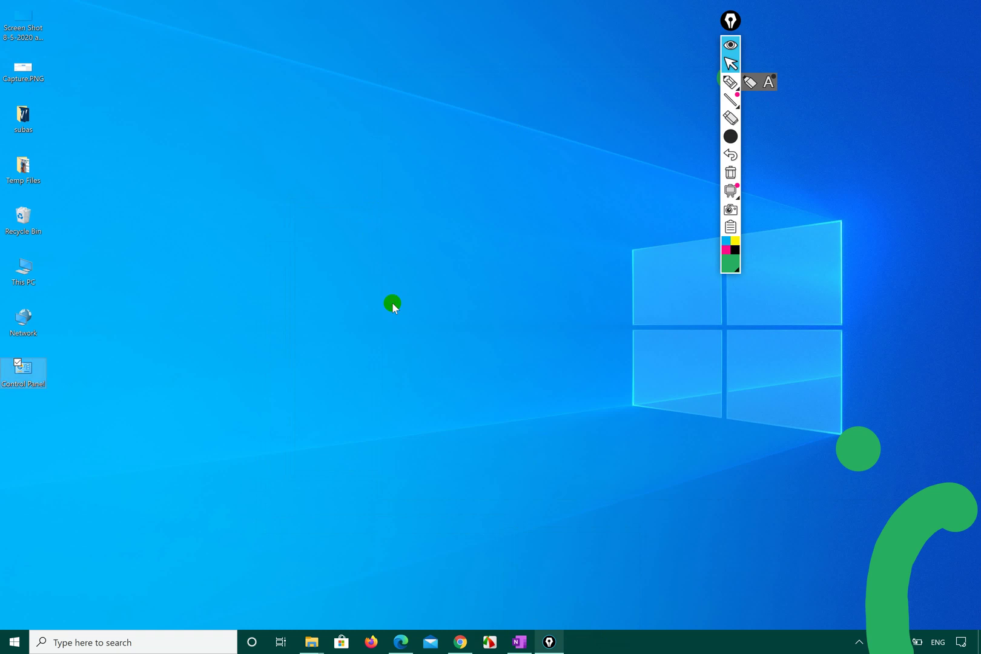
- Open the Run dialog, clear its entry, move the dialog up across the desktop, and cancel it
key("super+r")
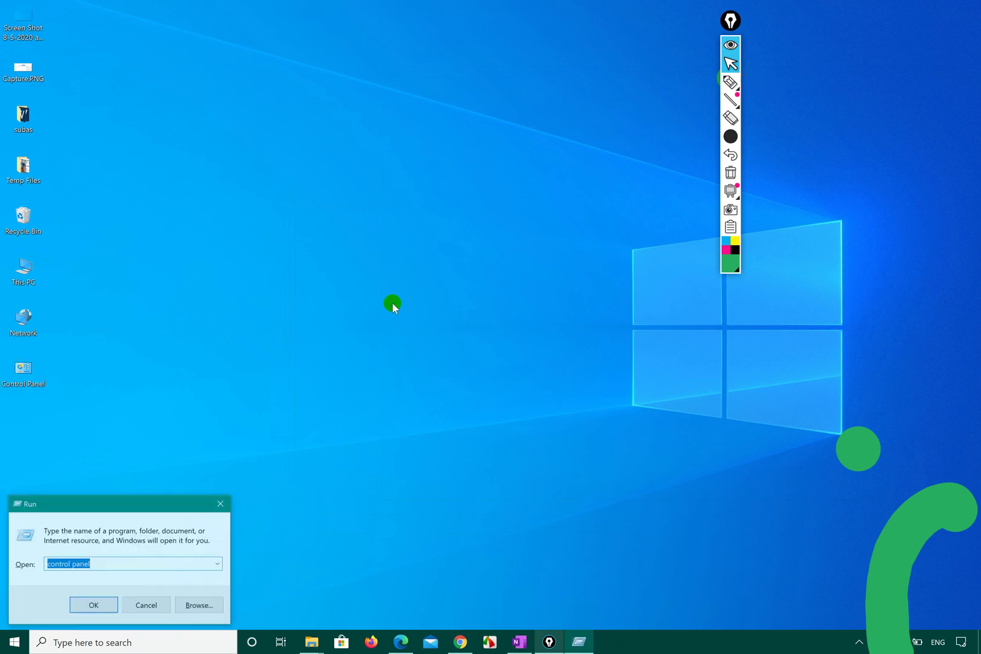
key("BackSpace")
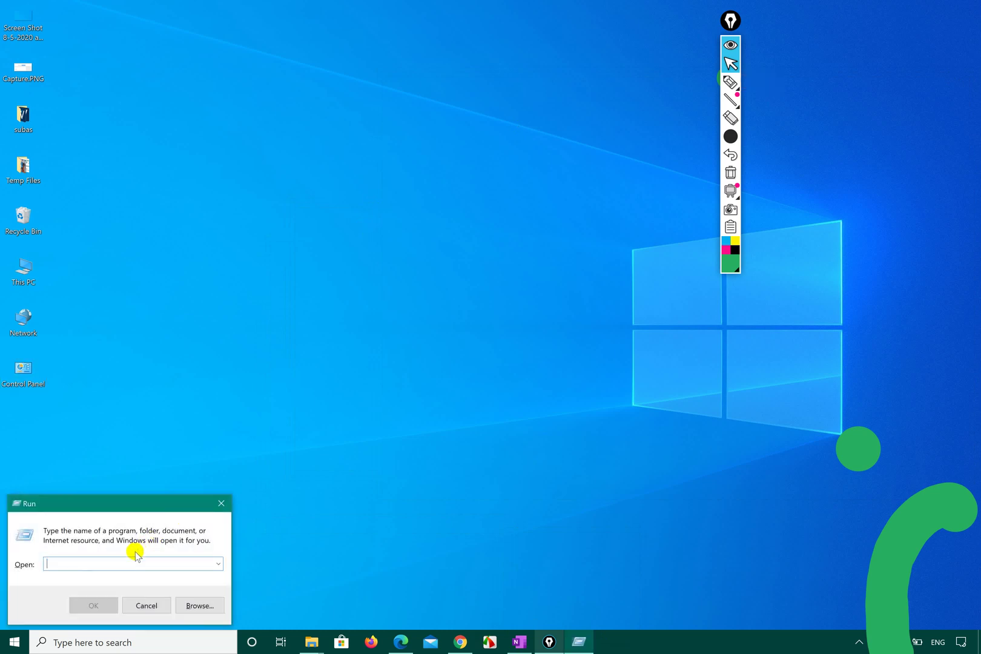
left_click(119, 497)
left_click_drag(121, 507, 174, 451)
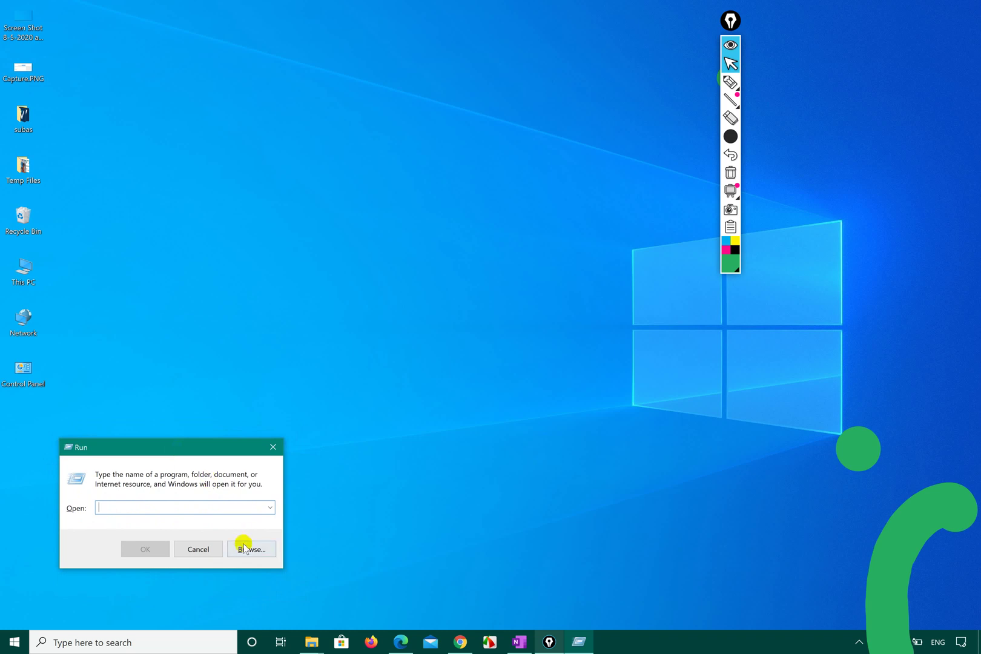
left_click(209, 550)
- Launch Word through the Run dialog with the command winword and create a blank document
key("super+r")
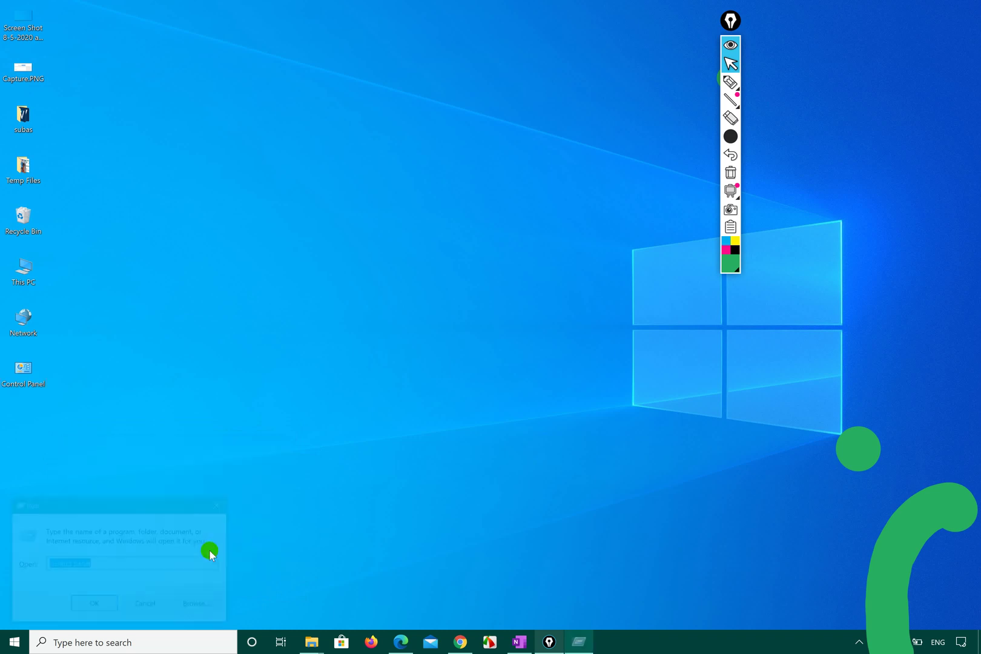
key("BackSpace")
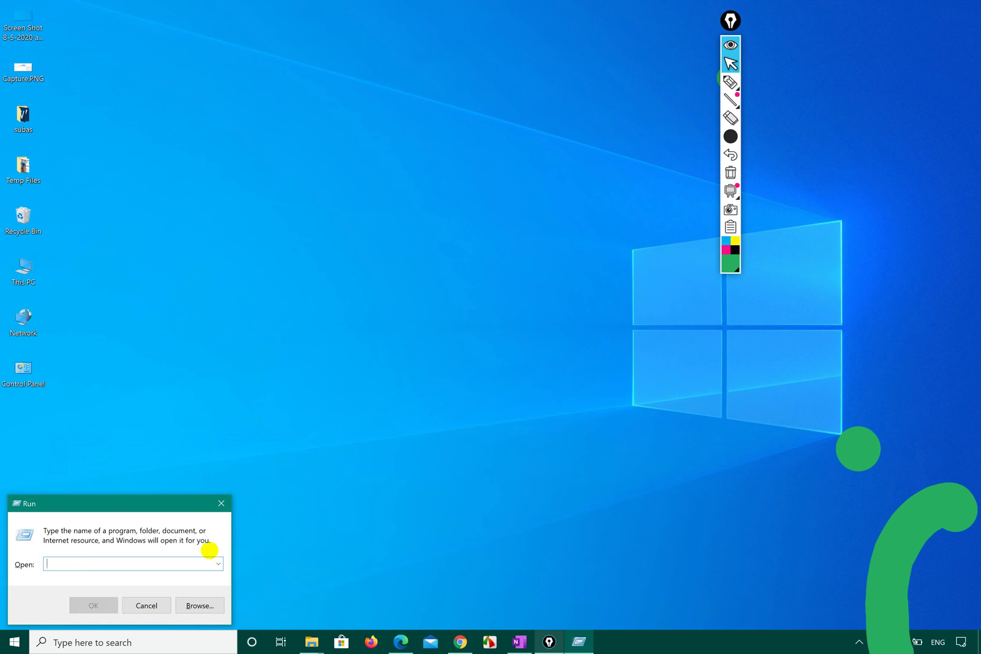
type("winword")
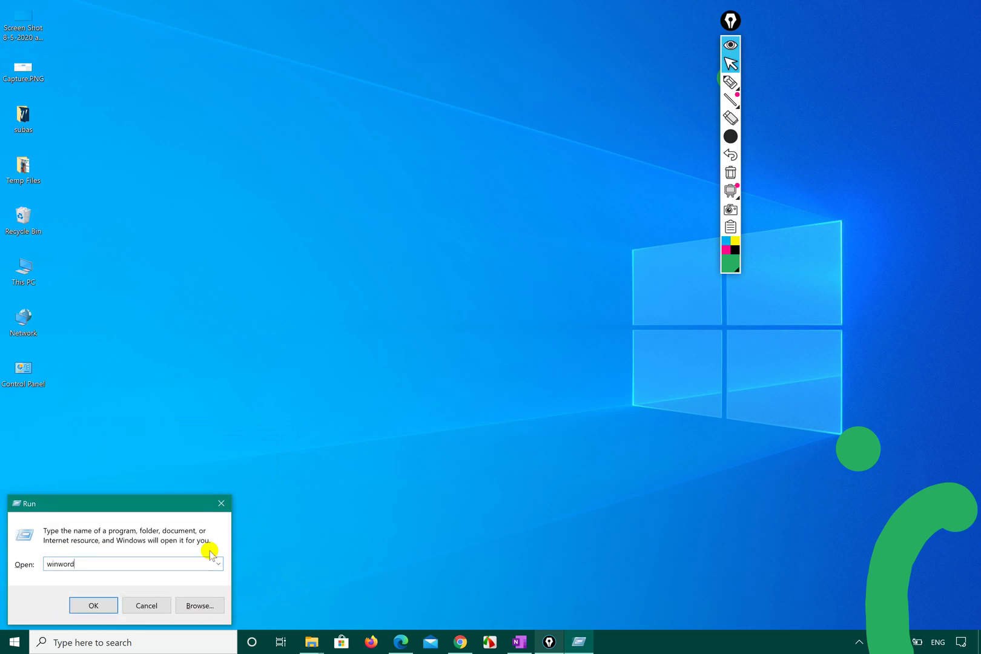
key("Return")
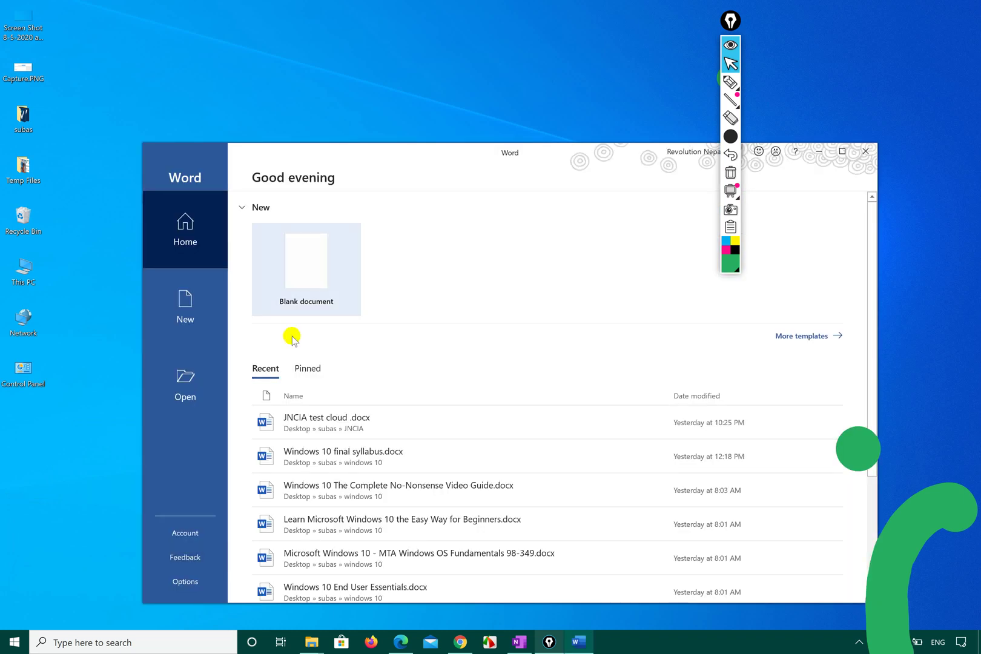
left_click(309, 273)
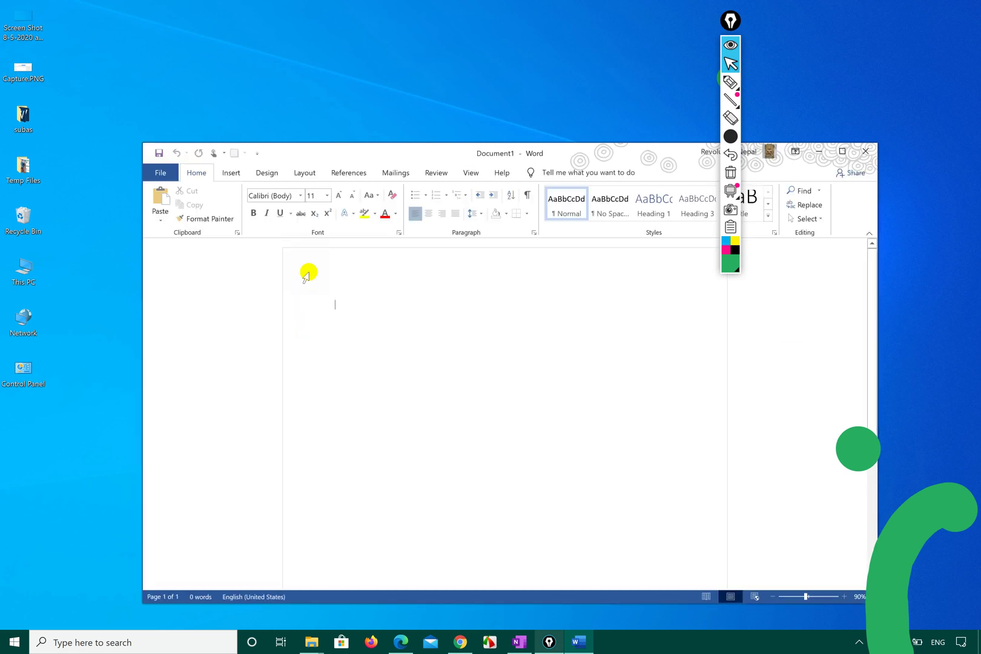
- Enter filler text in the document: "Jzshbdfvkamsdv ka,emd fv", several blank lines, and "Asrdgvbaesr", "Dbg" and "Et" on separate lines
type("jzshbdfvkamsdv ka,emd fv")
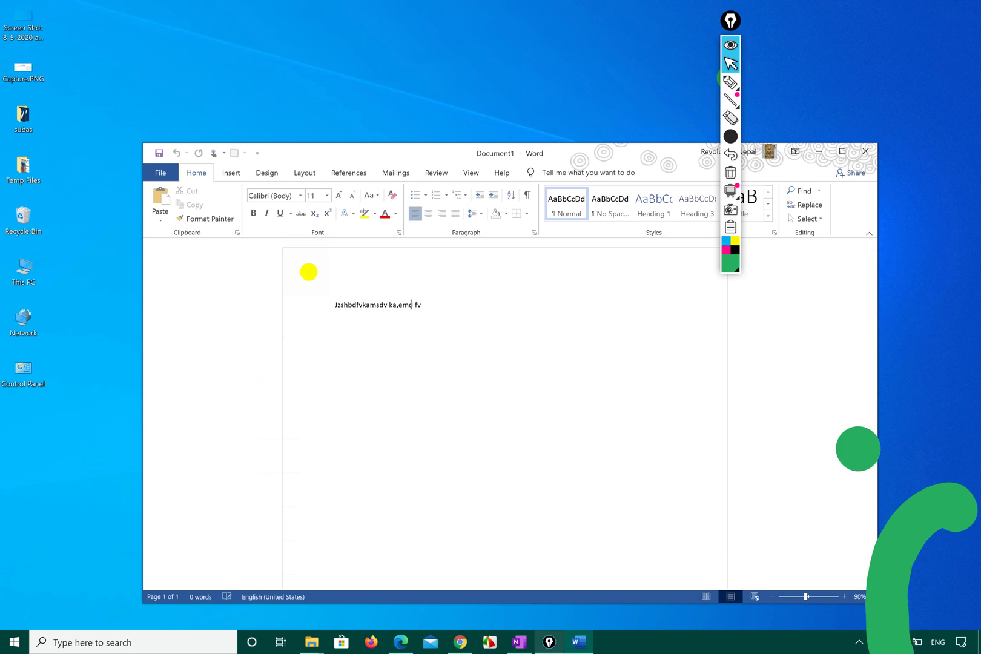
key("Return")
key("Return")
key("Return")
key("Return")
type("asrdgvbaesr")
key("Return")
type("dbg")
key("Return")
type("et")
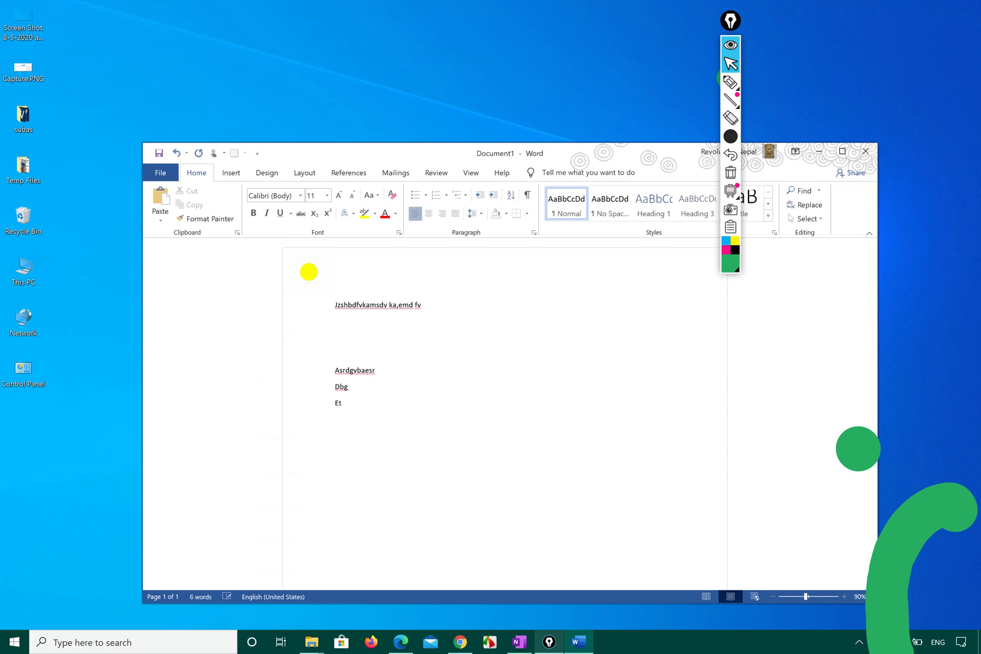
- Move the Word window up and left on the desktop and hide the Epic Pen tools and drawings
left_click_drag(459, 146, 388, 88)
left_click(731, 45)
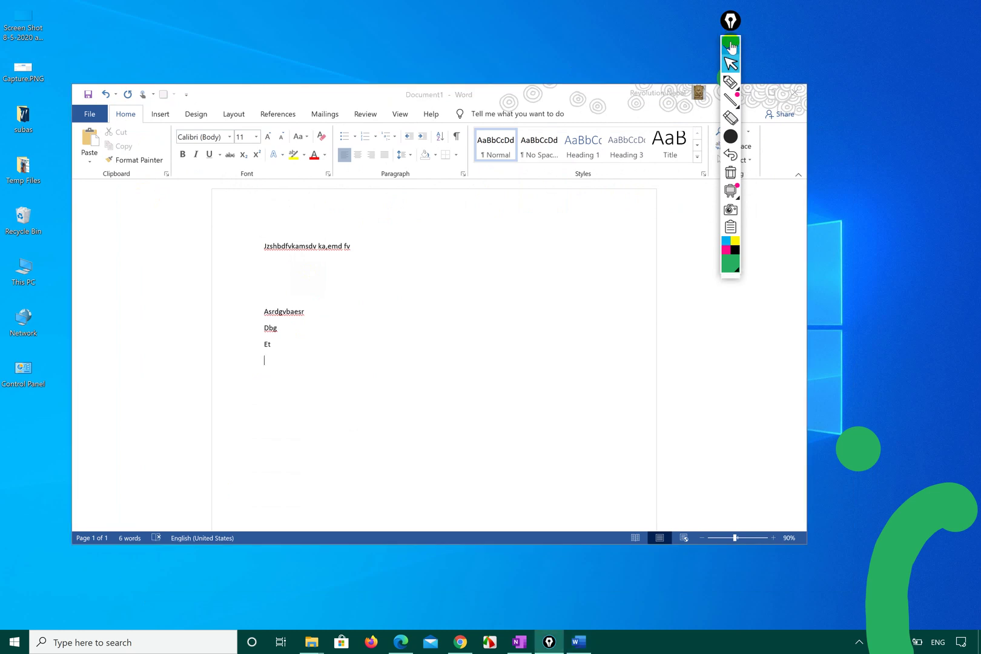
left_click(781, 97)
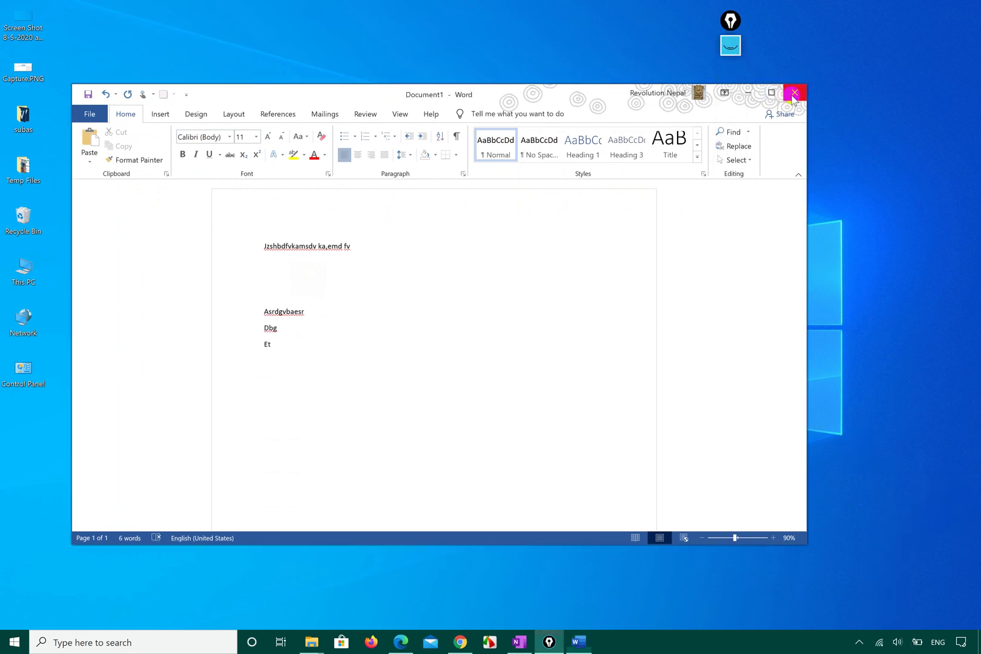
- Close the unsaved Word document to bring up the save prompt, and move the prompt around over the document window
left_click(794, 94)
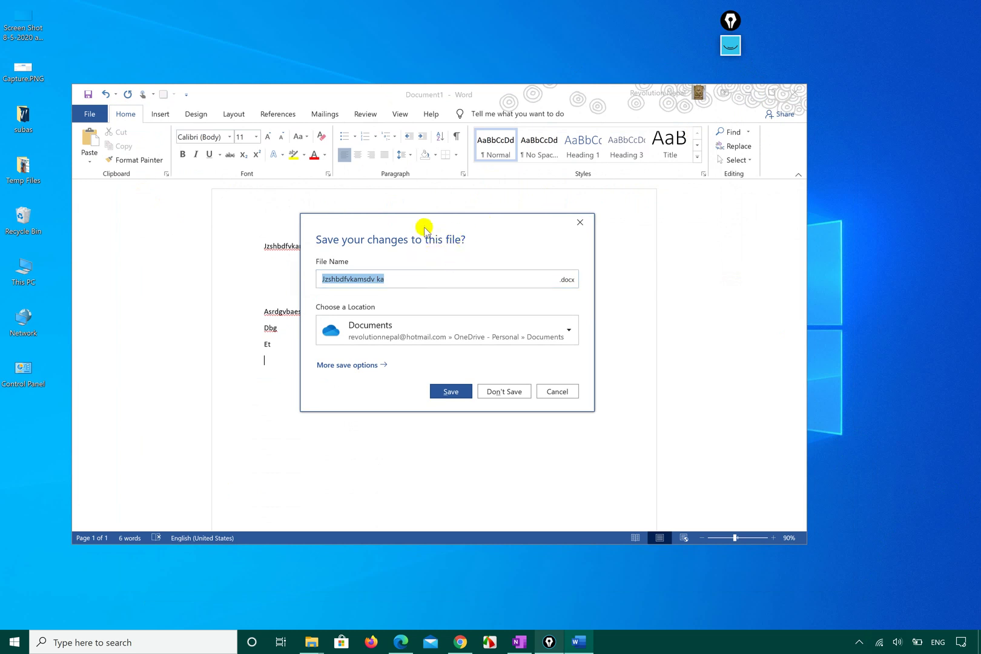
left_click_drag(420, 227, 493, 250)
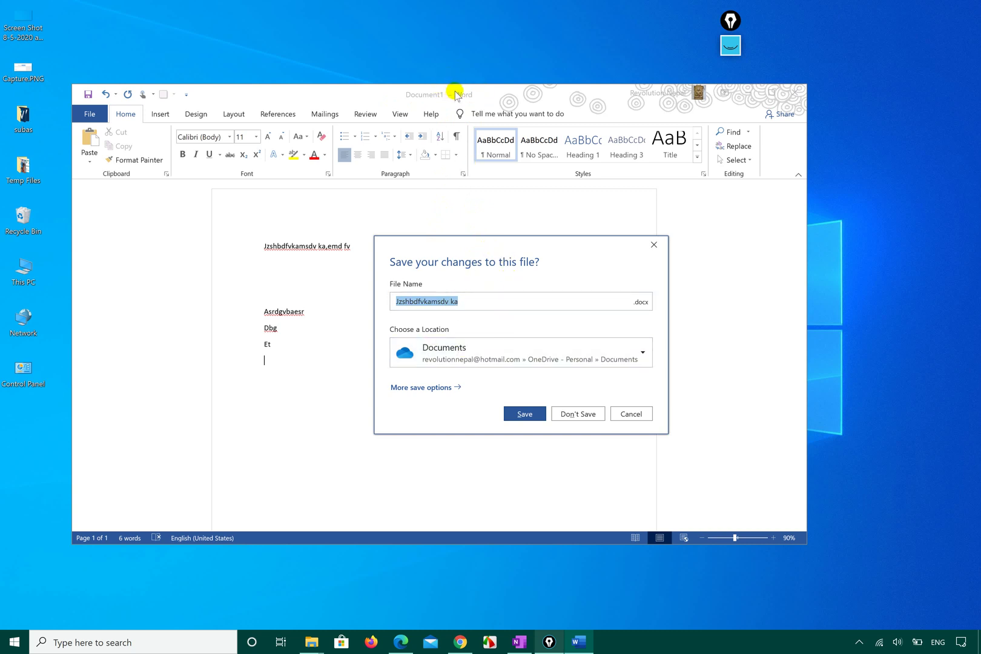
left_click_drag(470, 248, 441, 261)
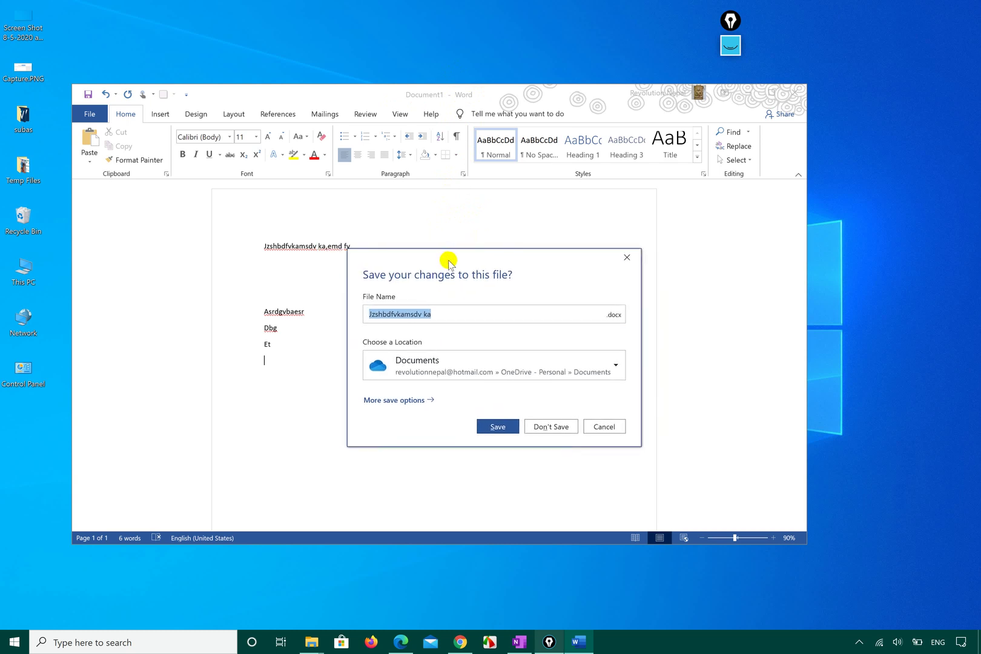
- Try to activate the Word window by its title bar while the save prompt is open
left_click(445, 105)
left_click(499, 97)
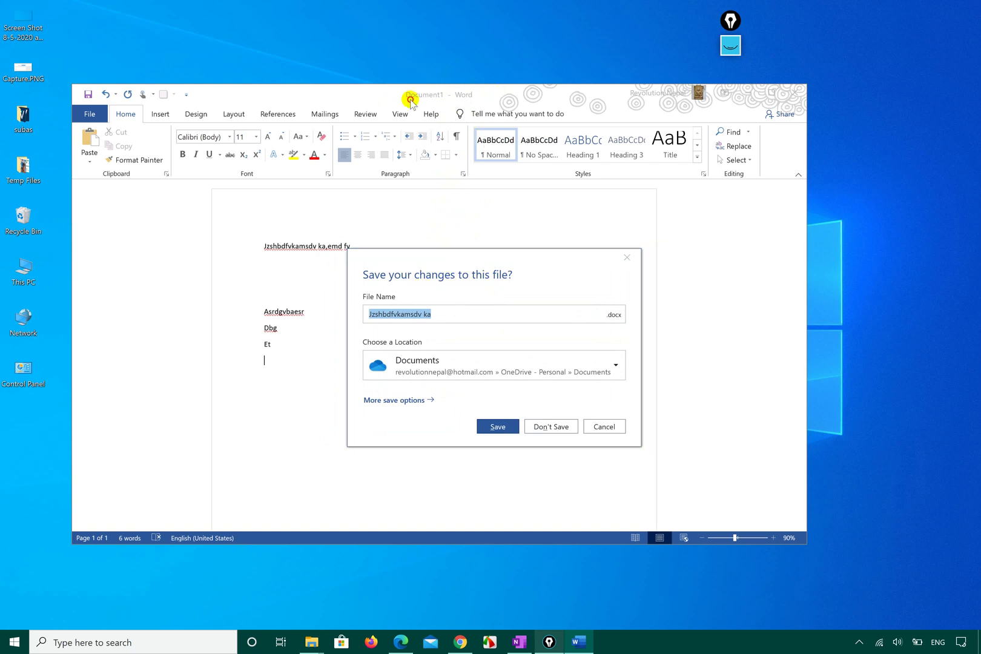
left_click(468, 95)
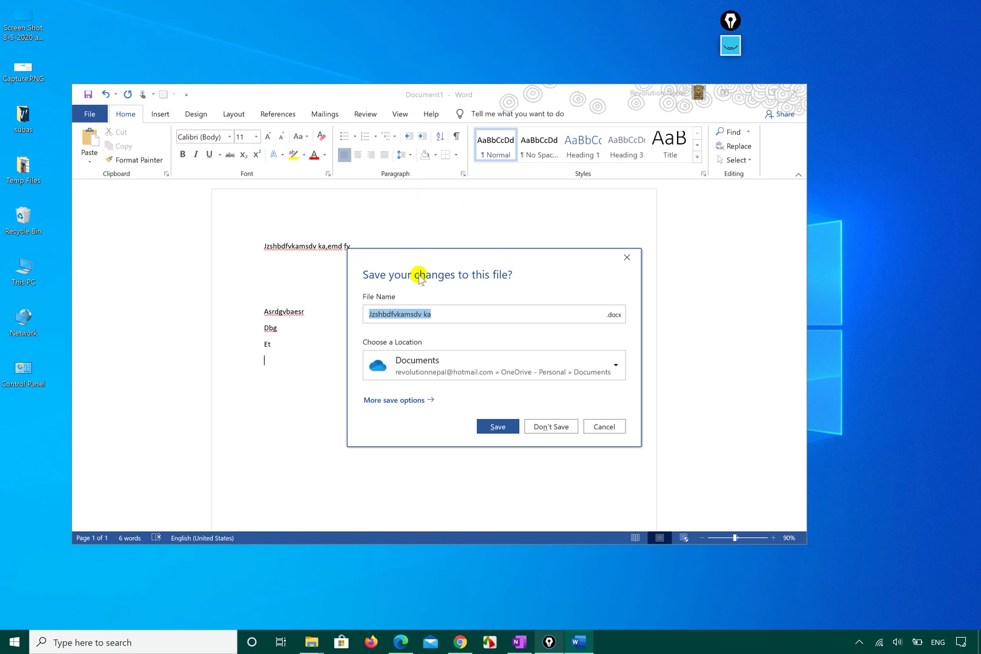
- Cancel the save prompt, close the Word document again and discard it without saving
left_click(602, 428)
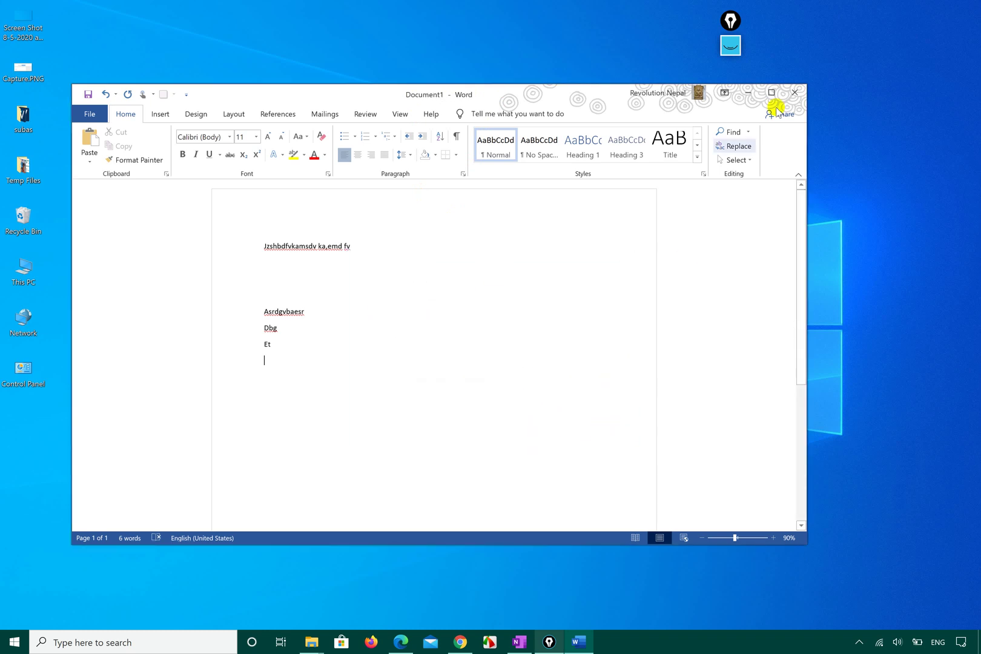
left_click(795, 93)
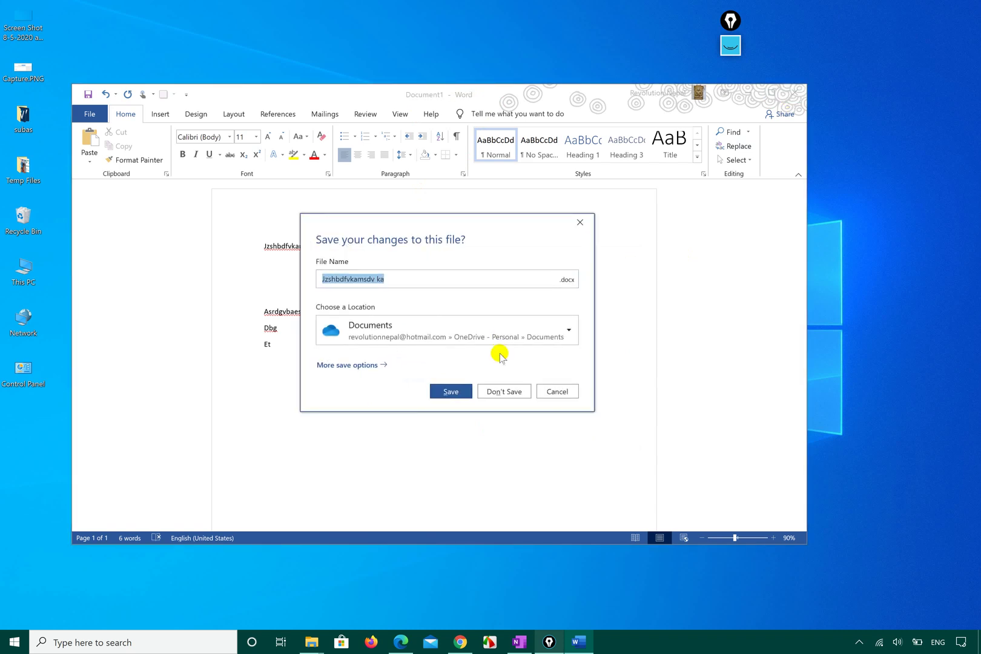
left_click(503, 391)
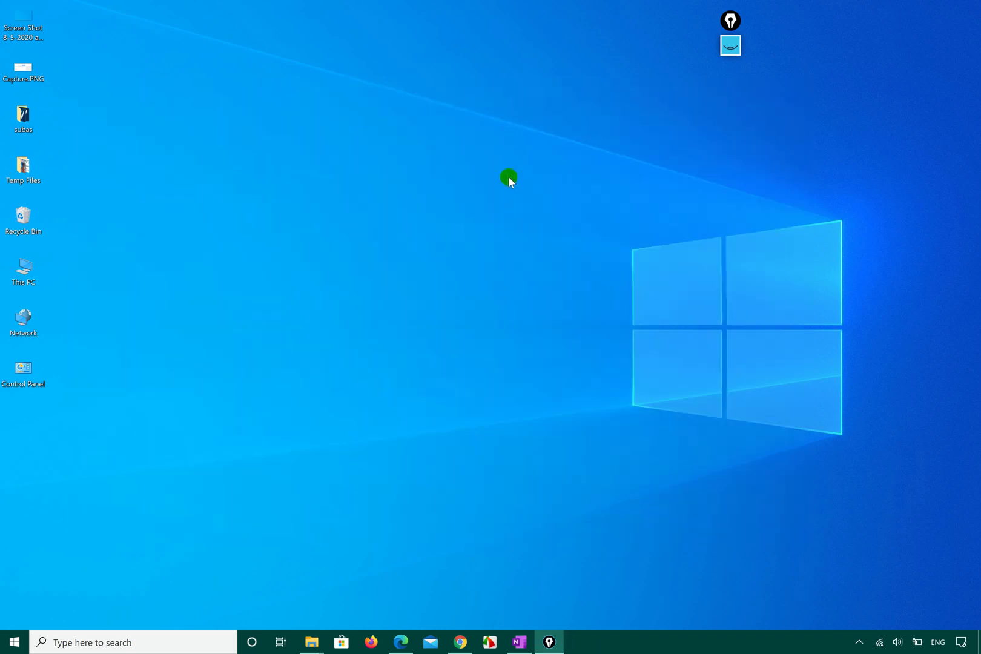
- Switch to the syllabus PDF in Edge, clear the ink around topic 2.9 Using Windows and Dialogs and draw a tick there instead
left_click(401, 642)
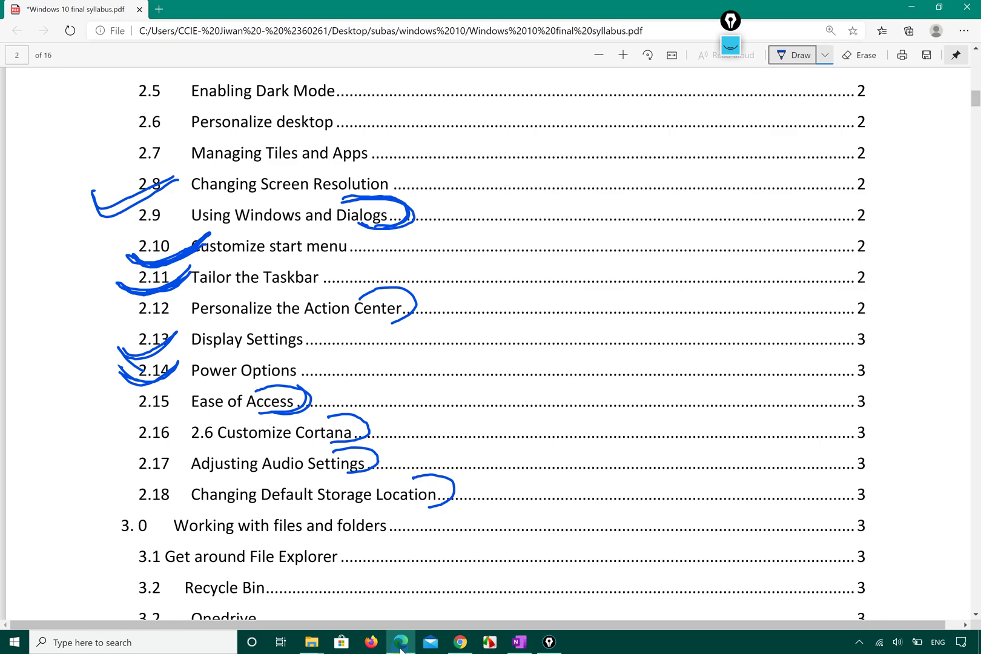
left_click_drag(392, 225, 400, 222)
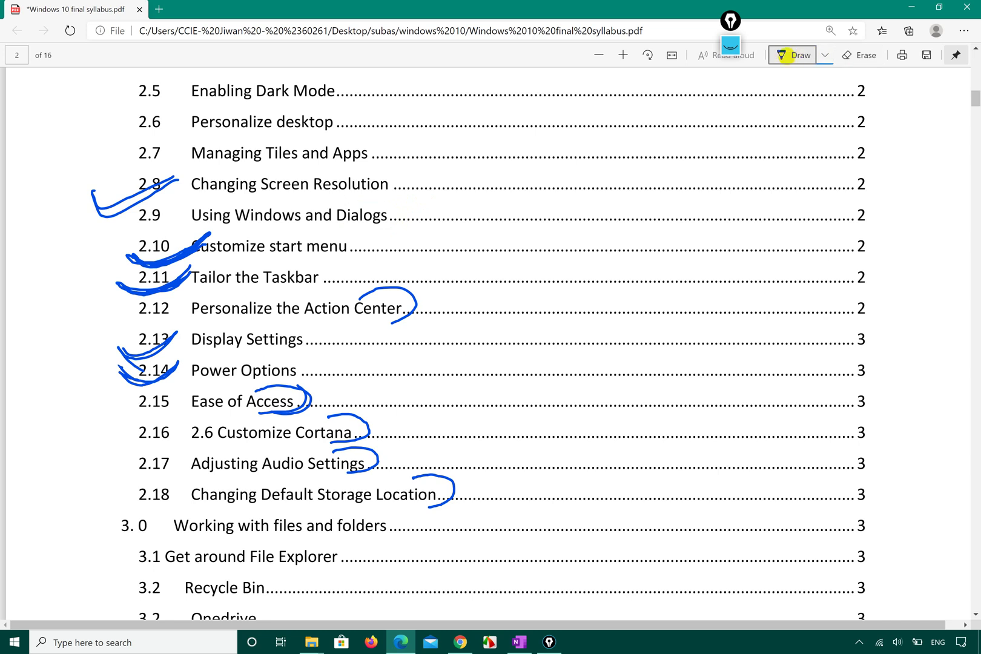
mouse_move(371, 212)
left_mouse_down()
mouse_move(380, 233)
mouse_move(434, 200)
left_mouse_up()
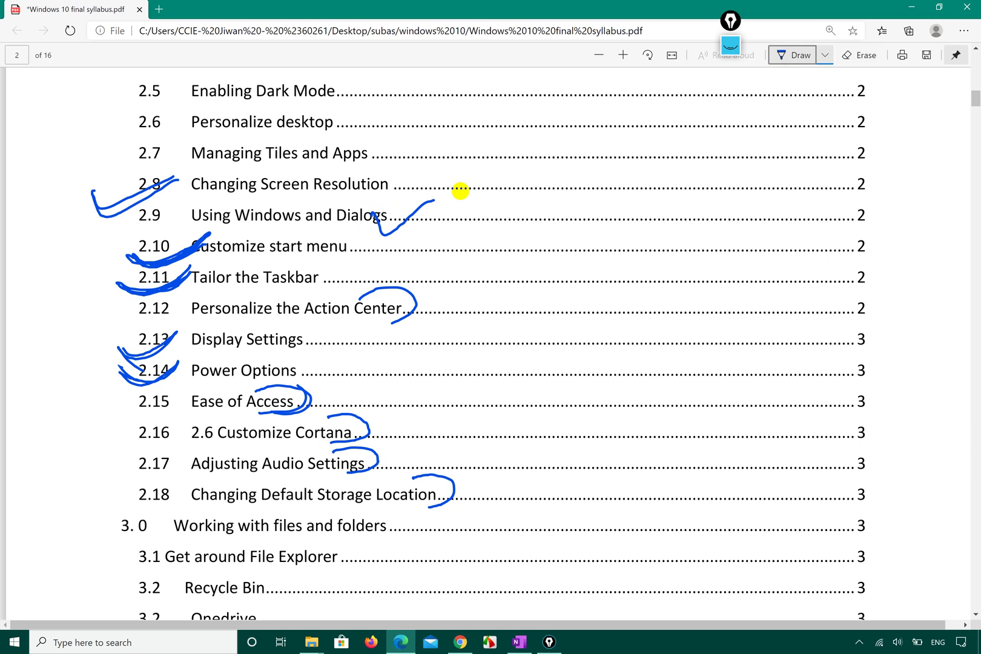
- Undo the tick on 2.9 and the ink mark on 2.12, and draw a new curved mark around the end of Personalize the Action Center
key("ctrl+z")
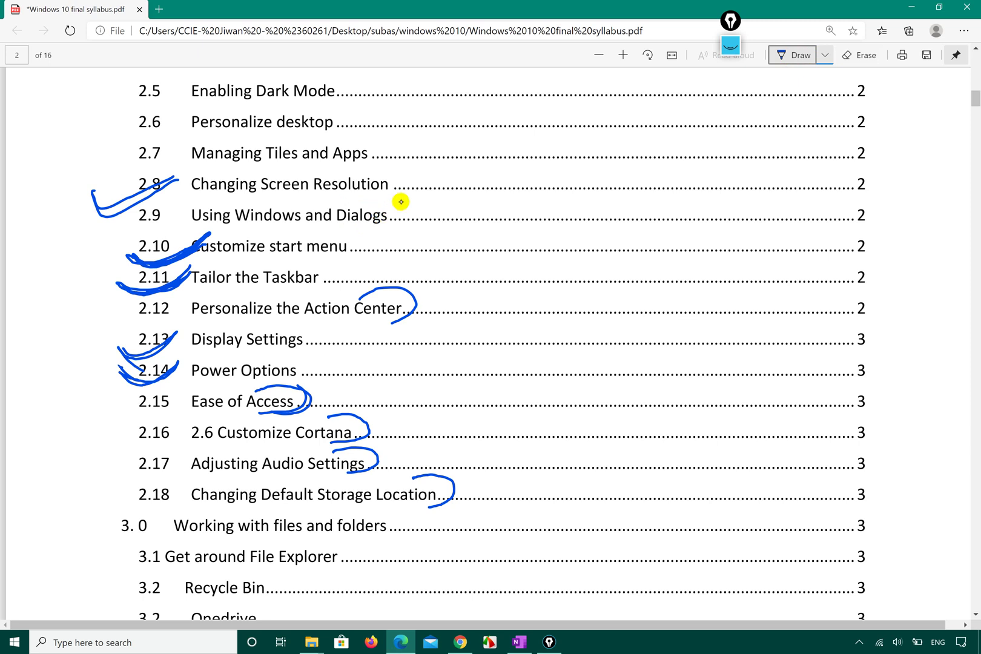
key("ctrl+z")
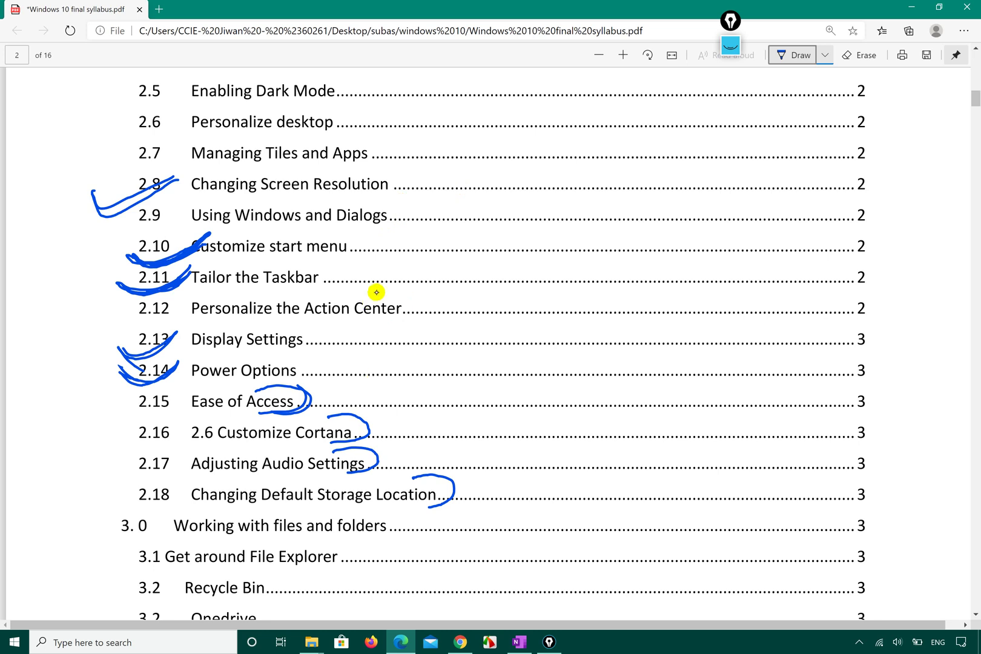
mouse_move(367, 288)
left_mouse_down()
mouse_move(390, 287)
mouse_move(422, 316)
mouse_move(366, 327)
mouse_move(370, 285)
left_mouse_up()
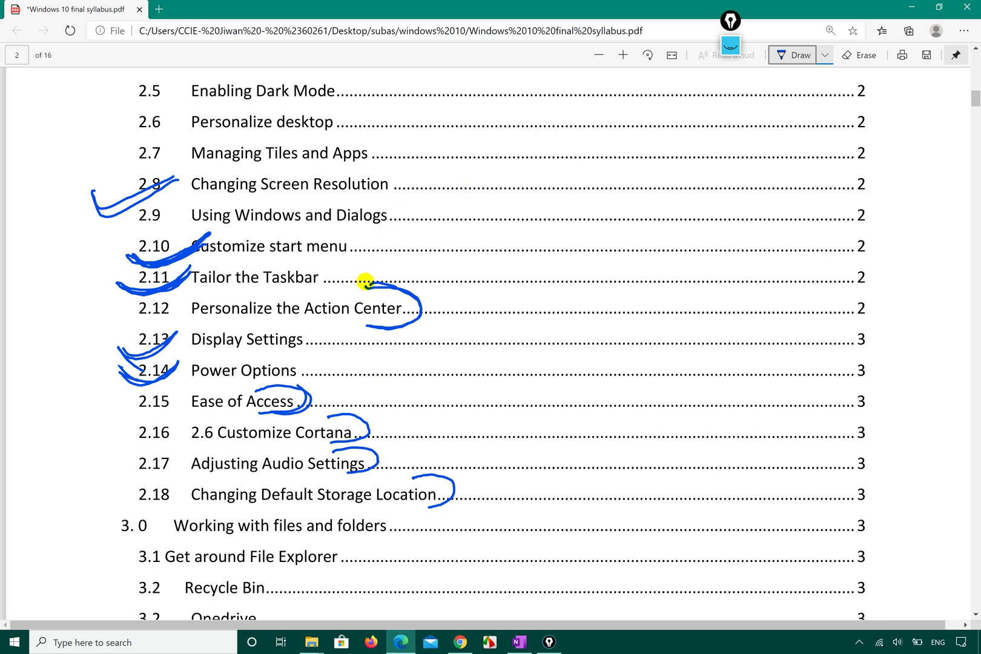
- Show the desktop and view the Action Center, closing it and opening it again to look over its quick actions
key("super+d")
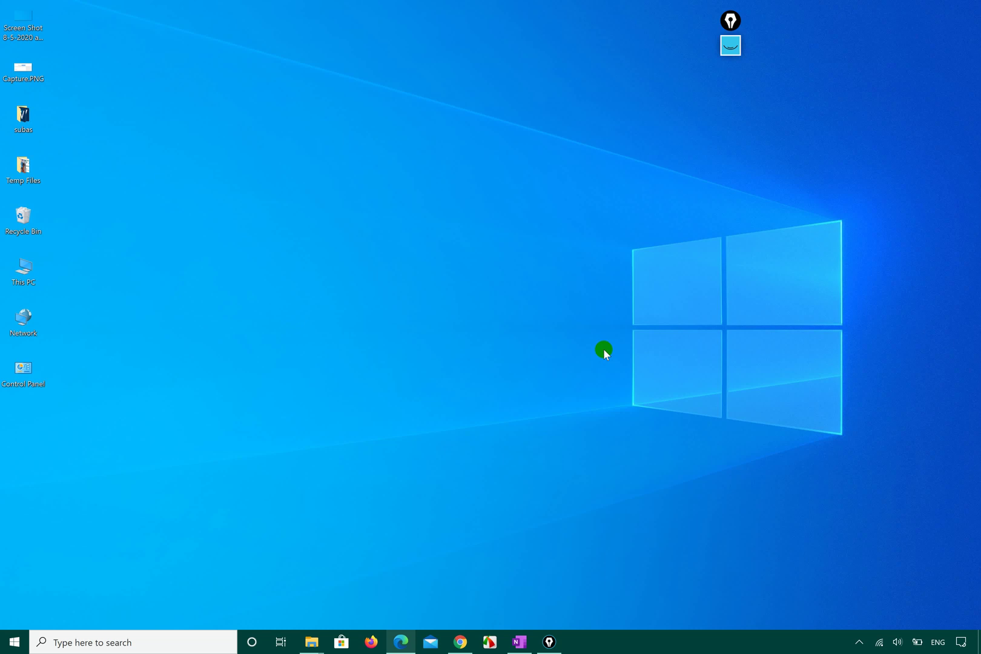
key("super+a")
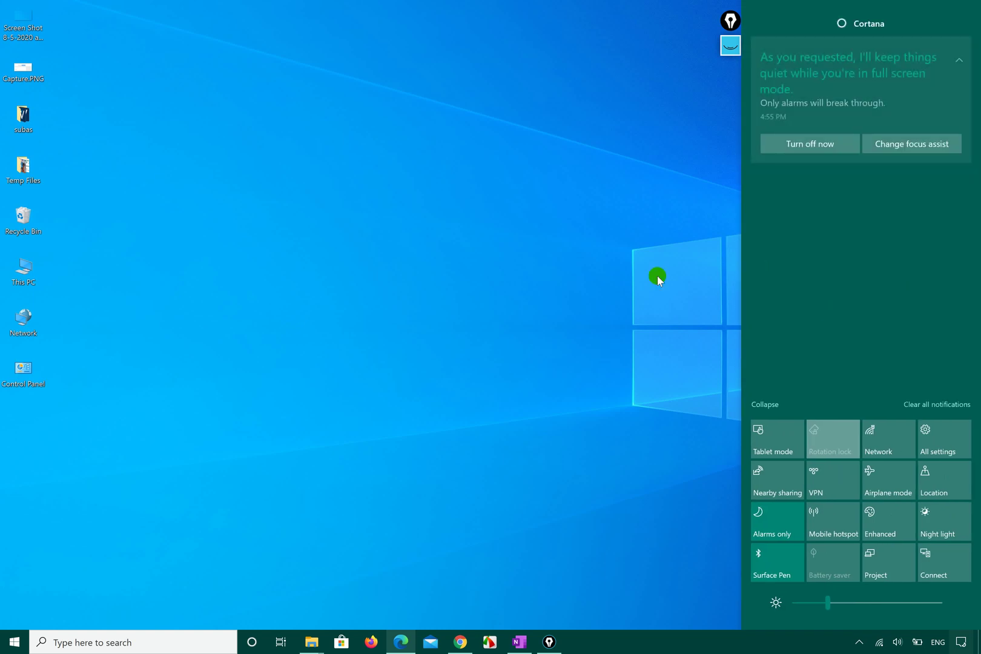
left_click(658, 278)
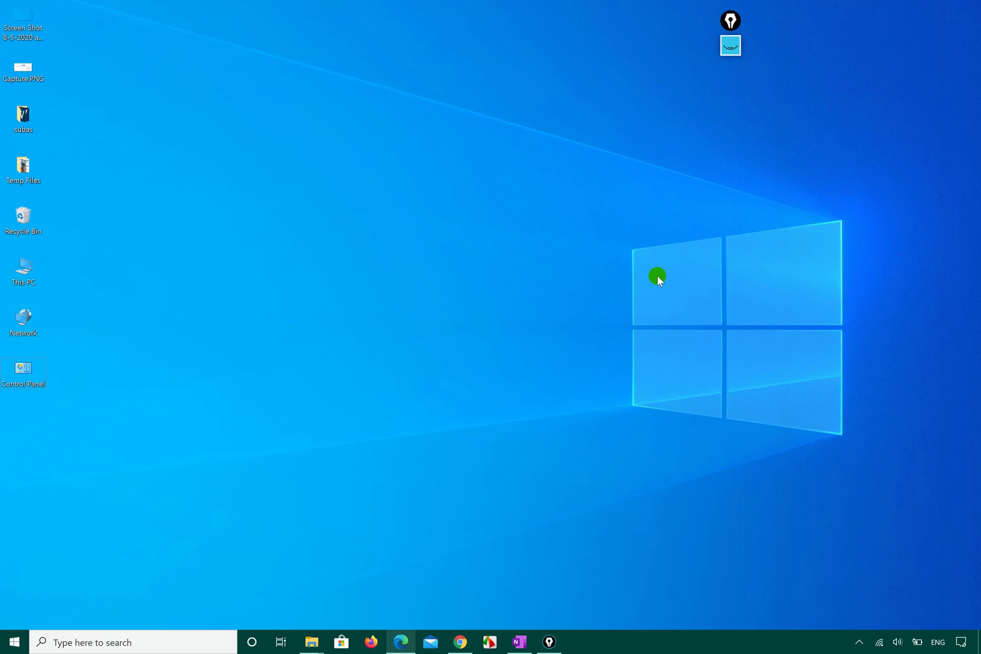
key("super+a")
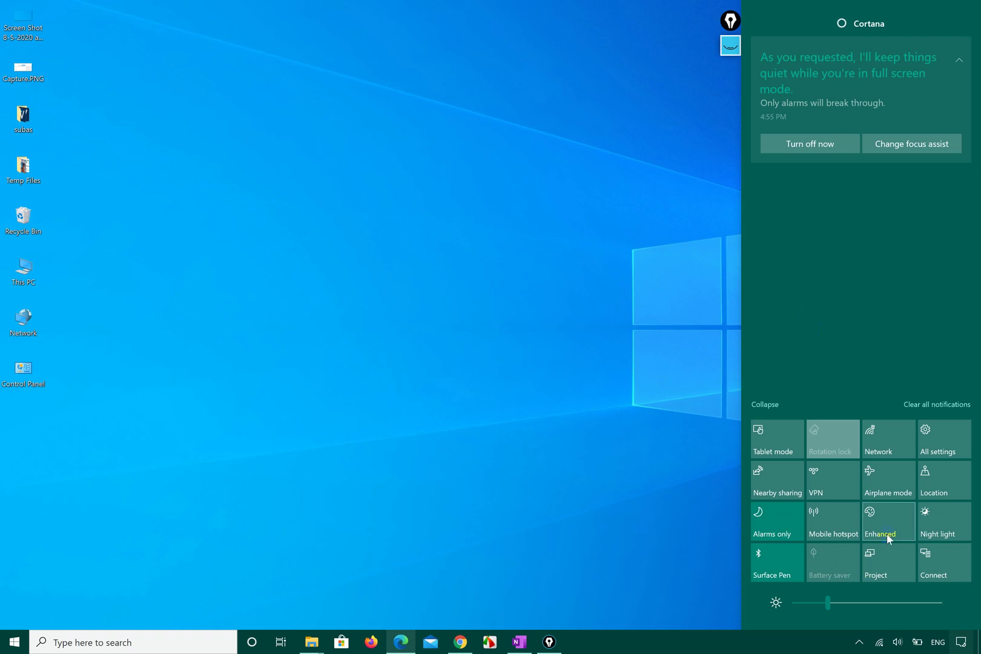
left_click(848, 371)
- Show the Epic Pen tools, try to draw over the open Action Center, clear all drawings and return to the cursor tool
left_click(730, 45)
left_click(732, 83)
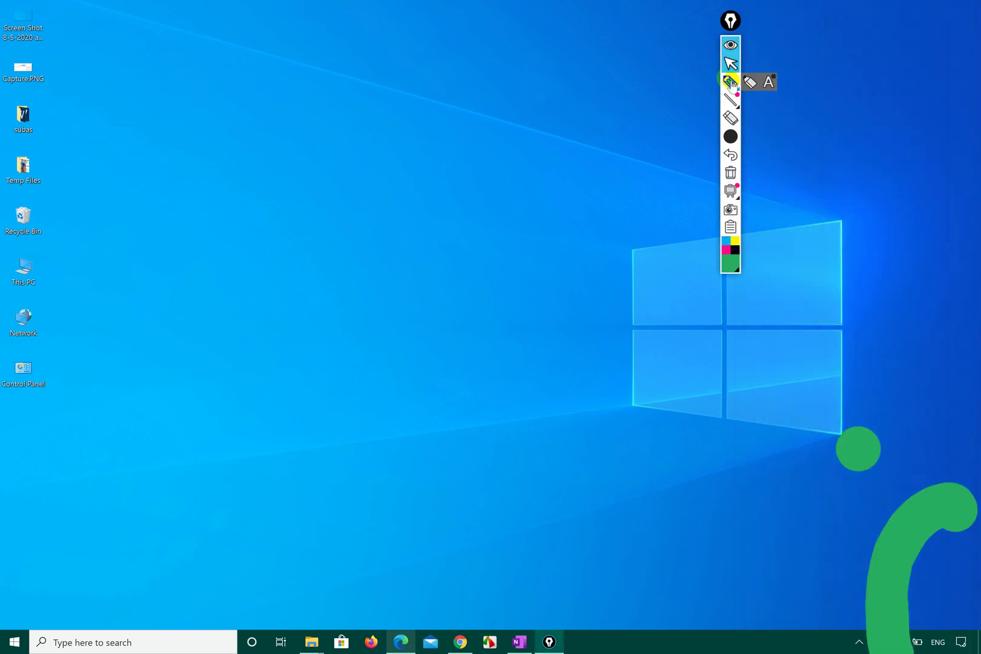
left_click(732, 83)
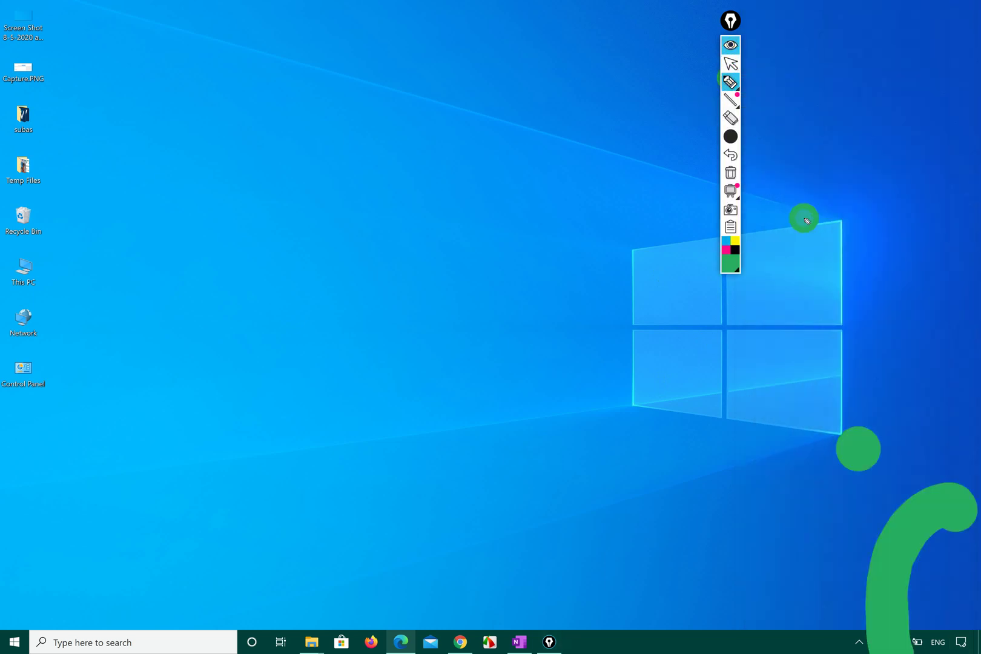
key("super+a")
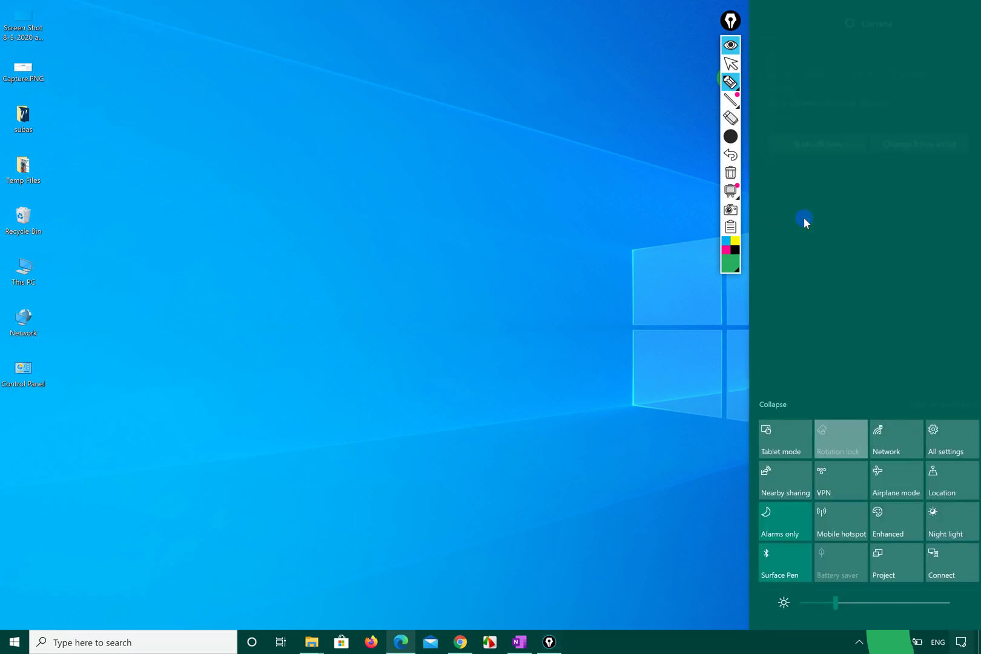
mouse_move(641, 330)
left_mouse_down()
mouse_move(665, 380)
mouse_move(871, 431)
left_mouse_up()
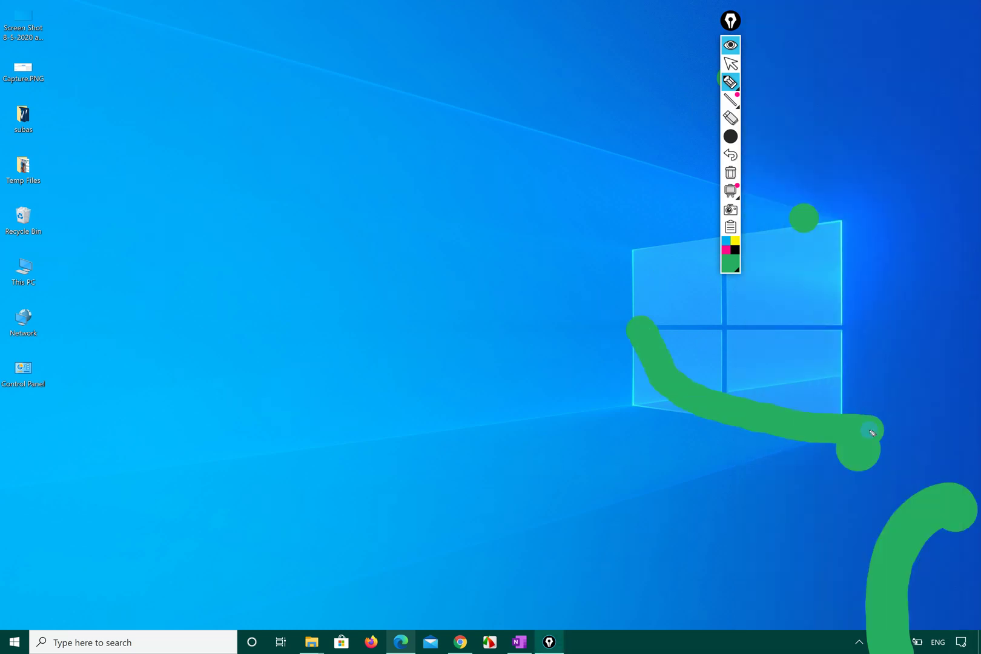
left_click(731, 173)
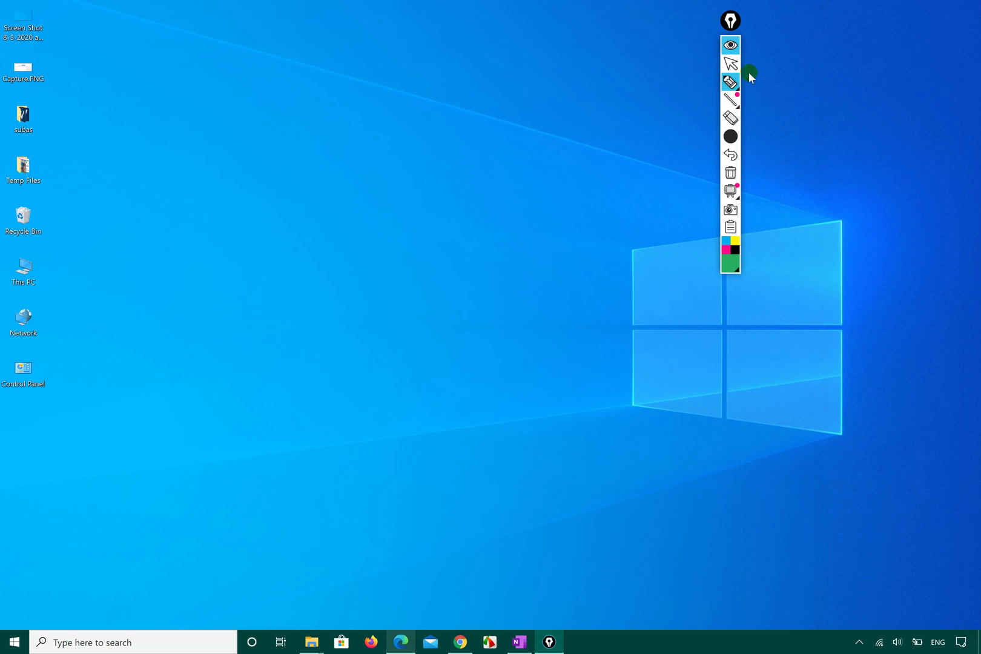
left_click(734, 63)
- Edit the Action Center's quick actions, moving Alarms only to the third slot of the first row and Battery saver to the third slot of the second row
left_click(962, 642)
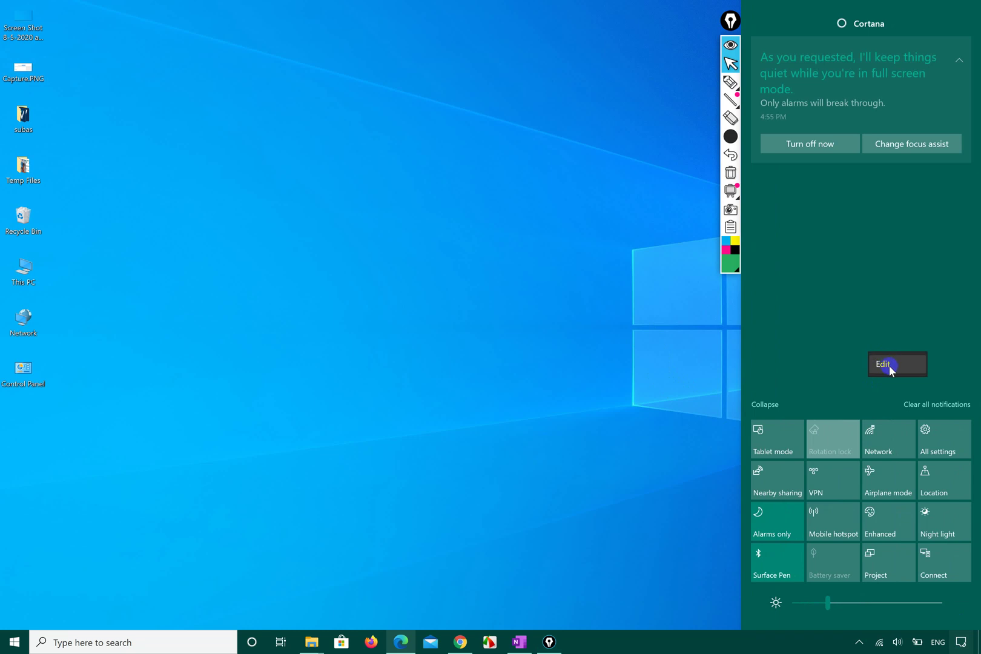
left_click(889, 365)
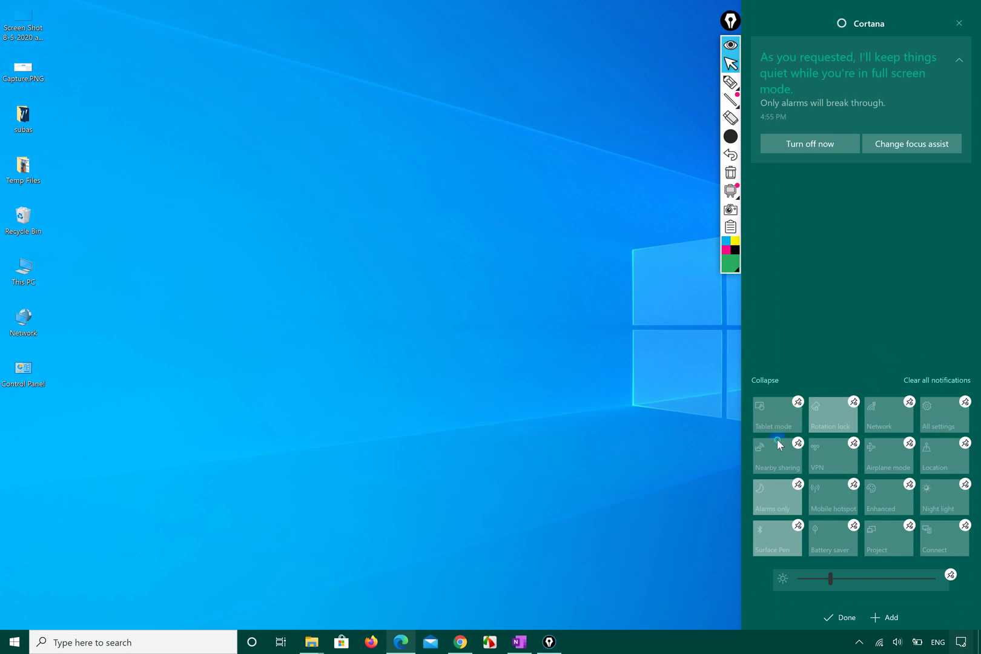
left_click_drag(777, 501, 820, 468)
left_click_drag(829, 534, 840, 464)
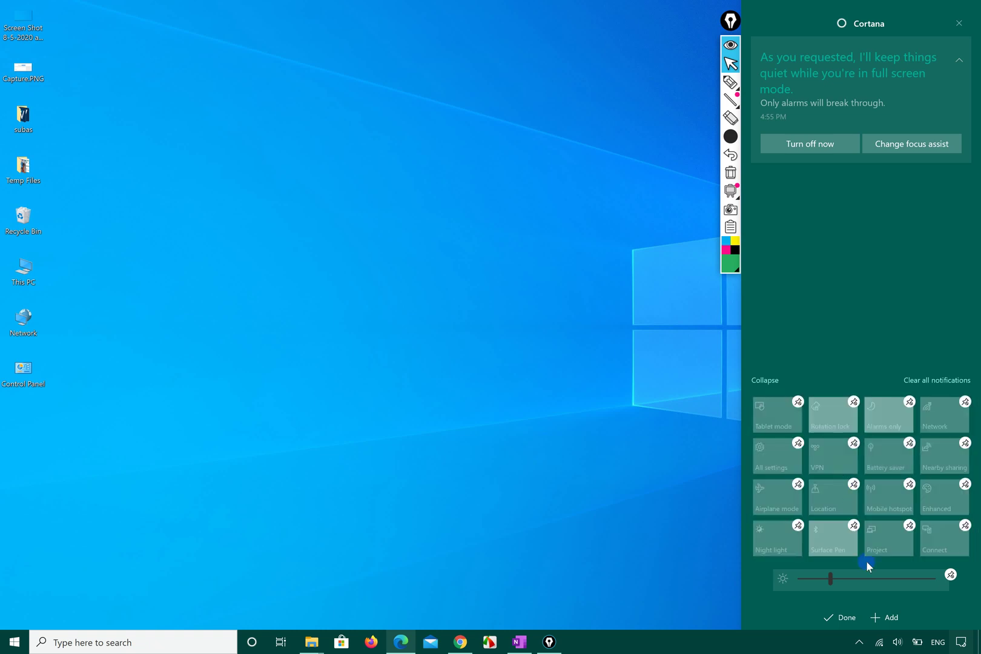
- Unpin the Project quick action and add the Wi-Fi quick action in the Action Center
left_click(909, 525)
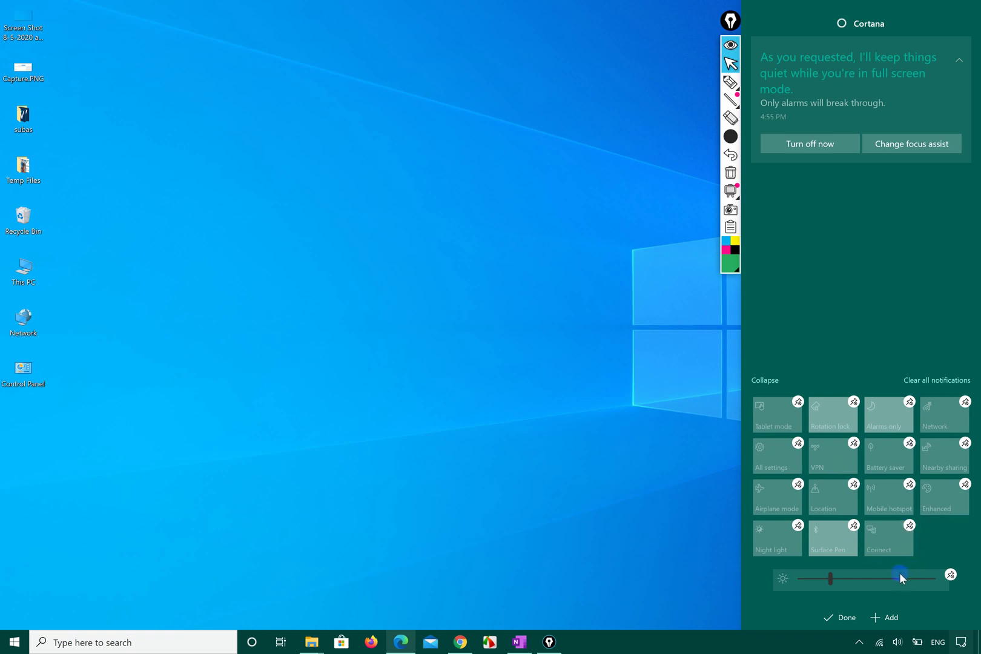
left_click(880, 619)
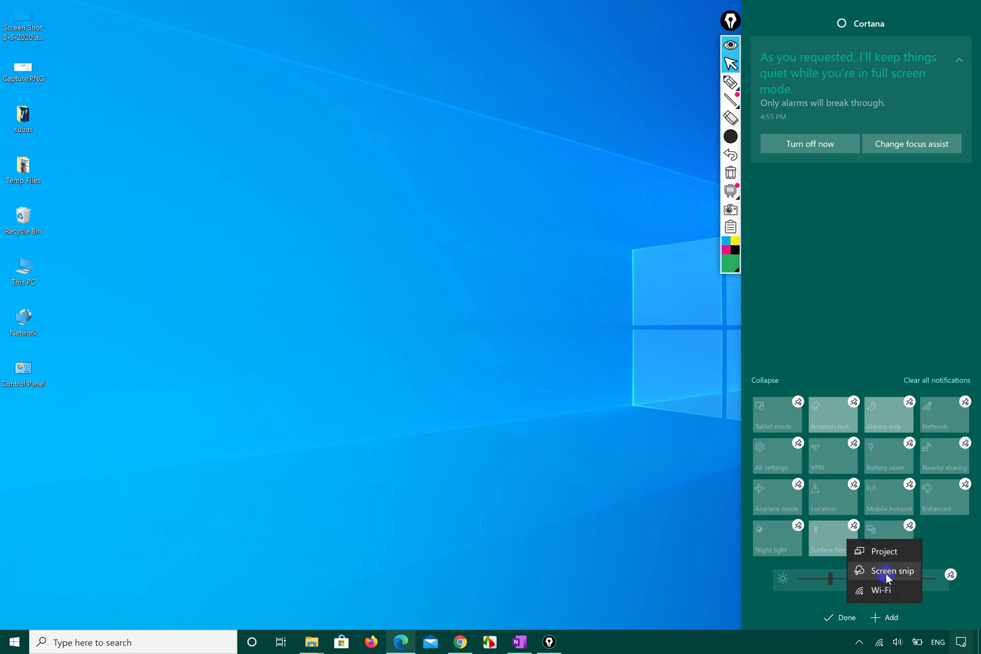
left_click(881, 588)
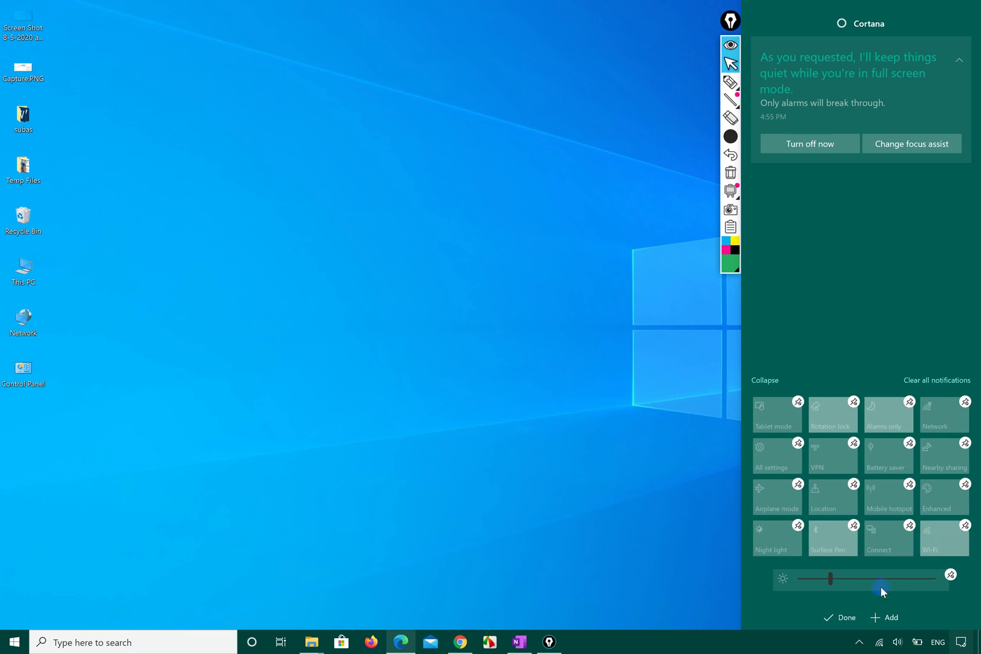
- Add the Screen snip and Project quick actions and finish editing the Action Center
left_click(882, 615)
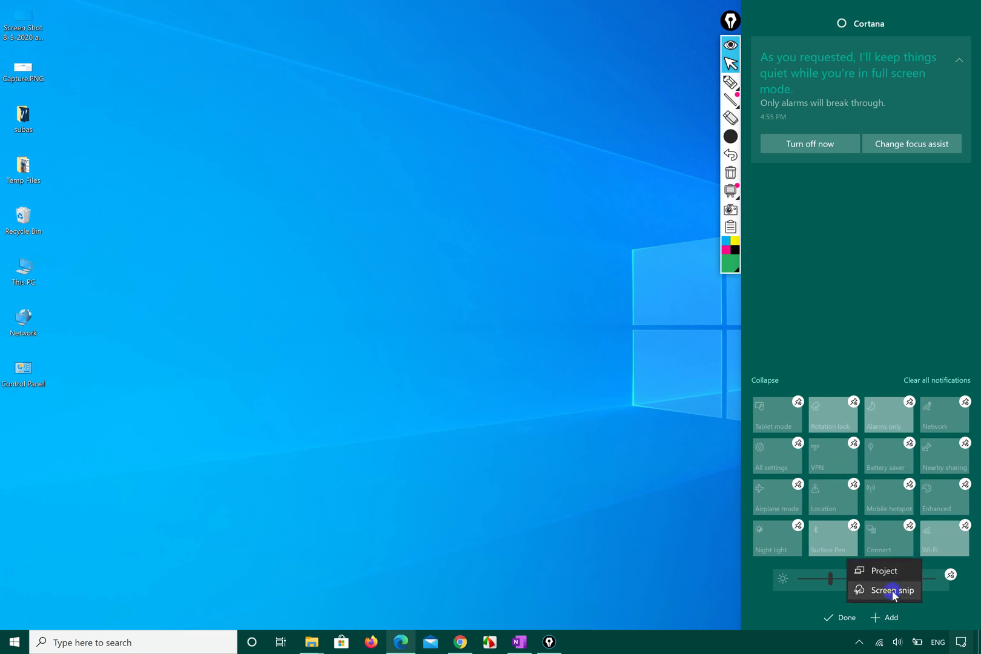
left_click(892, 590)
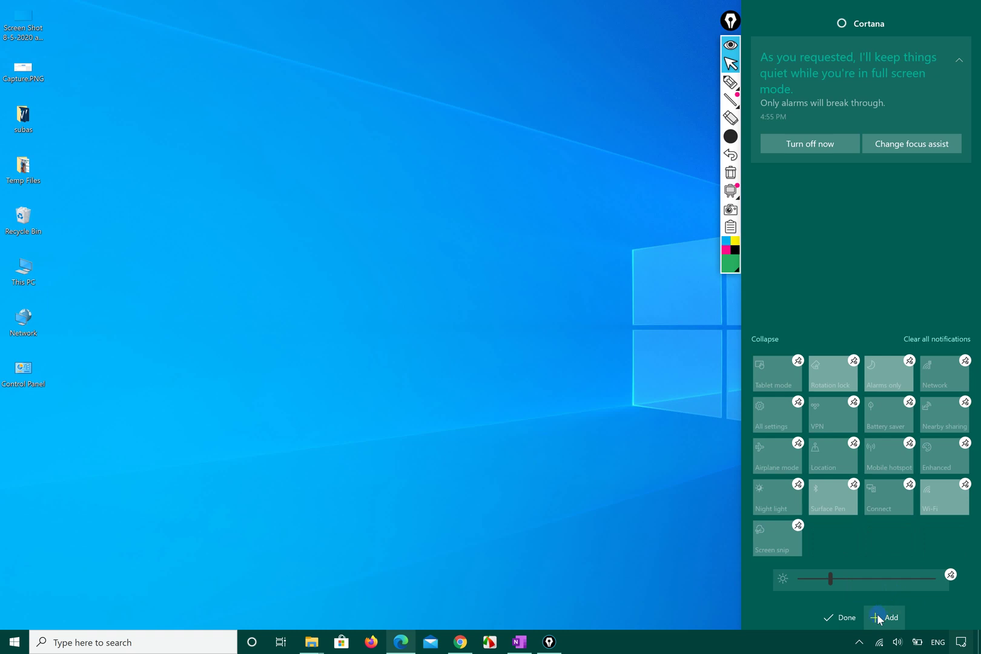
left_click(880, 618)
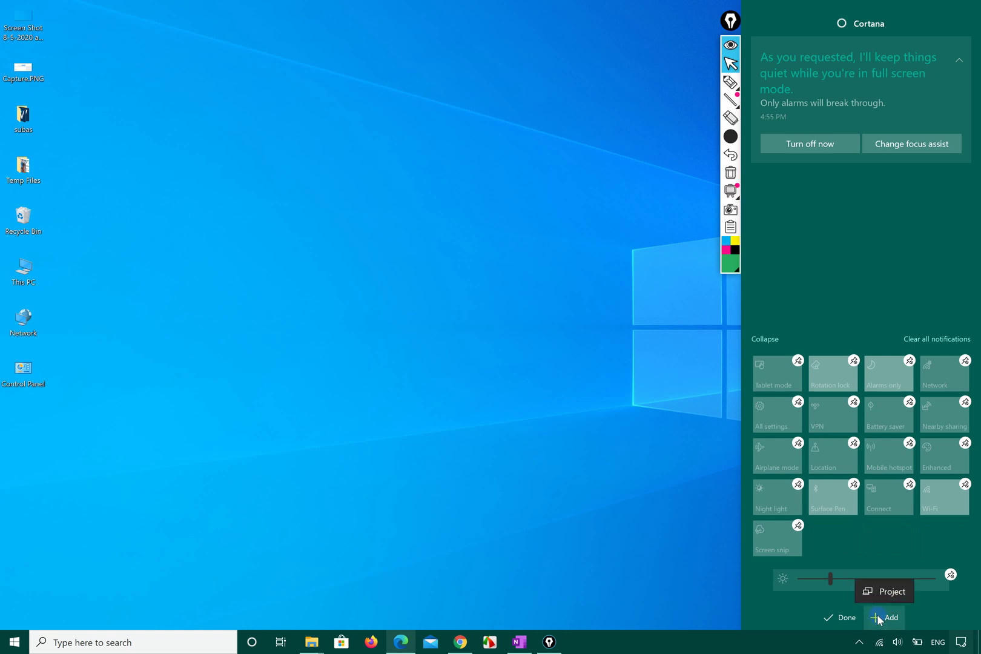
left_click(885, 596)
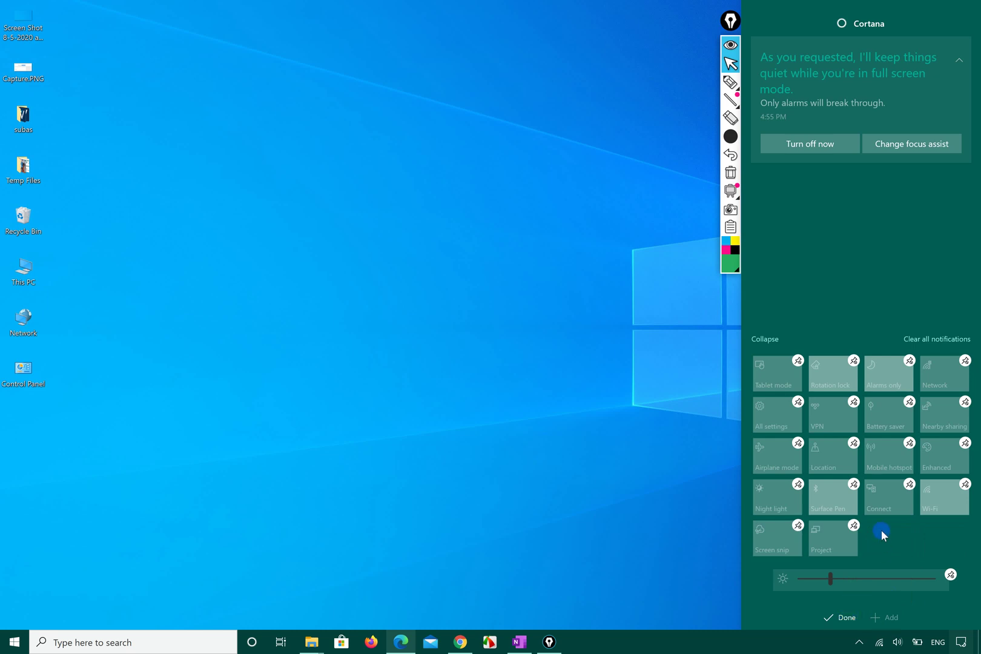
left_click(842, 617)
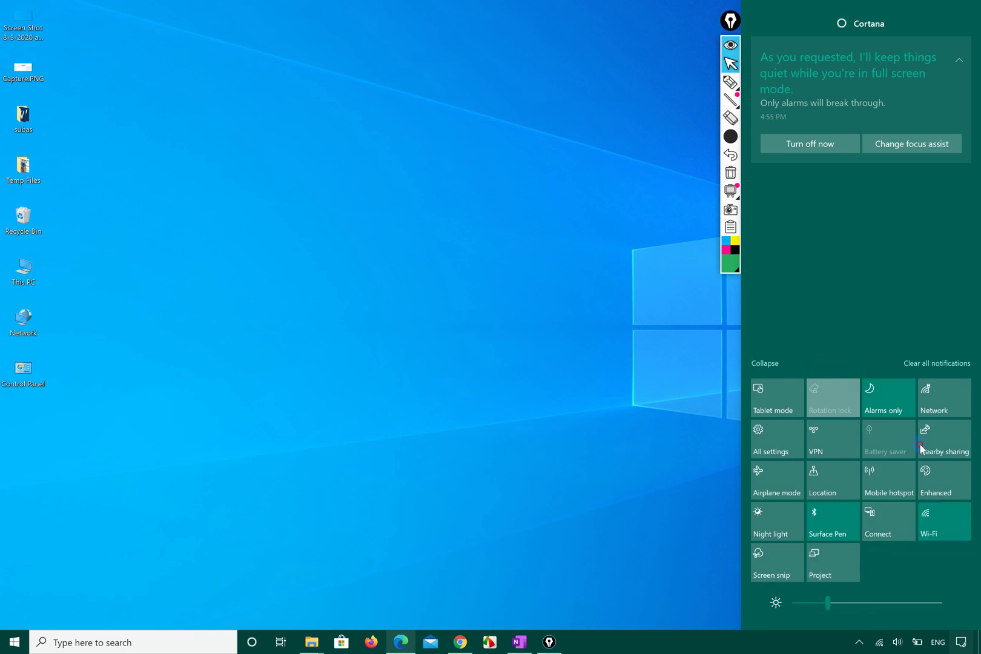
- Edit the Action Center's quick actions, moving Mobile hotspot to the fourth row's second slot and Network to its third slot
left_click(936, 413)
left_click(865, 557)
right_click(824, 271)
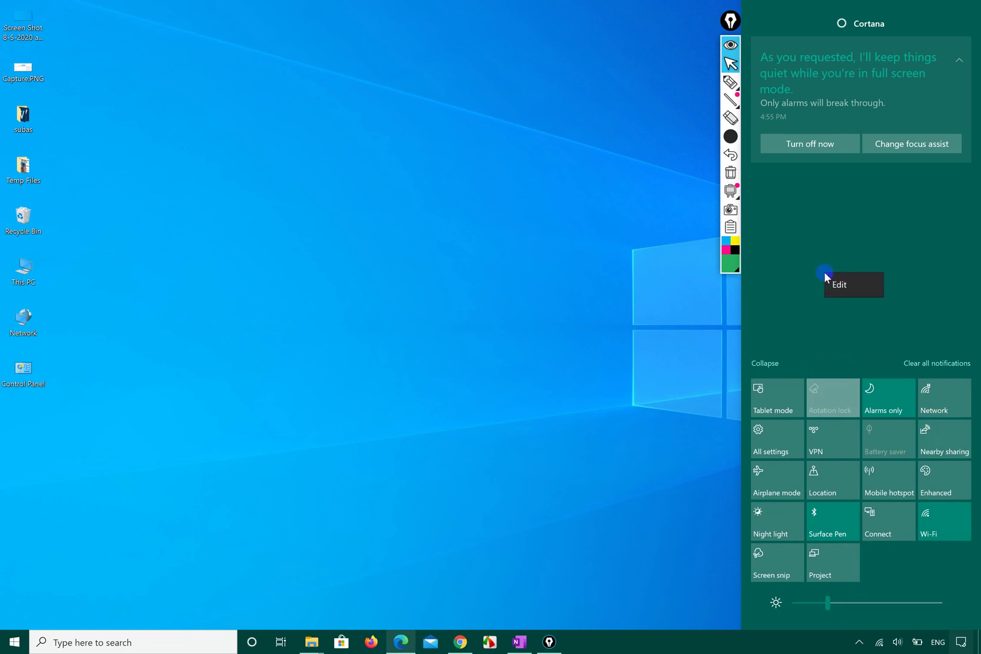
left_click(832, 281)
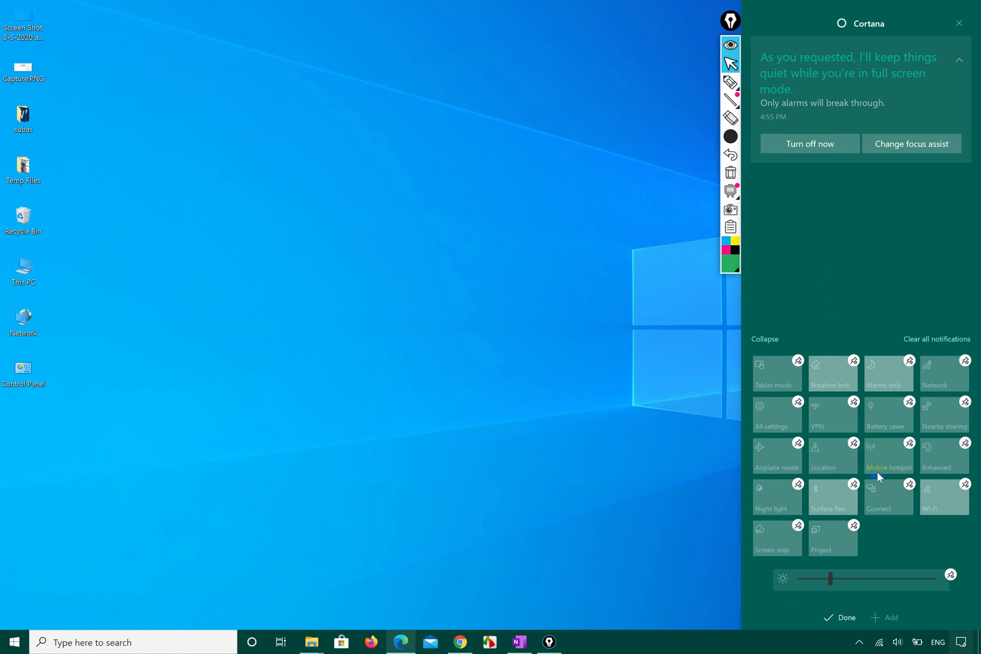
left_click_drag(880, 460, 826, 499)
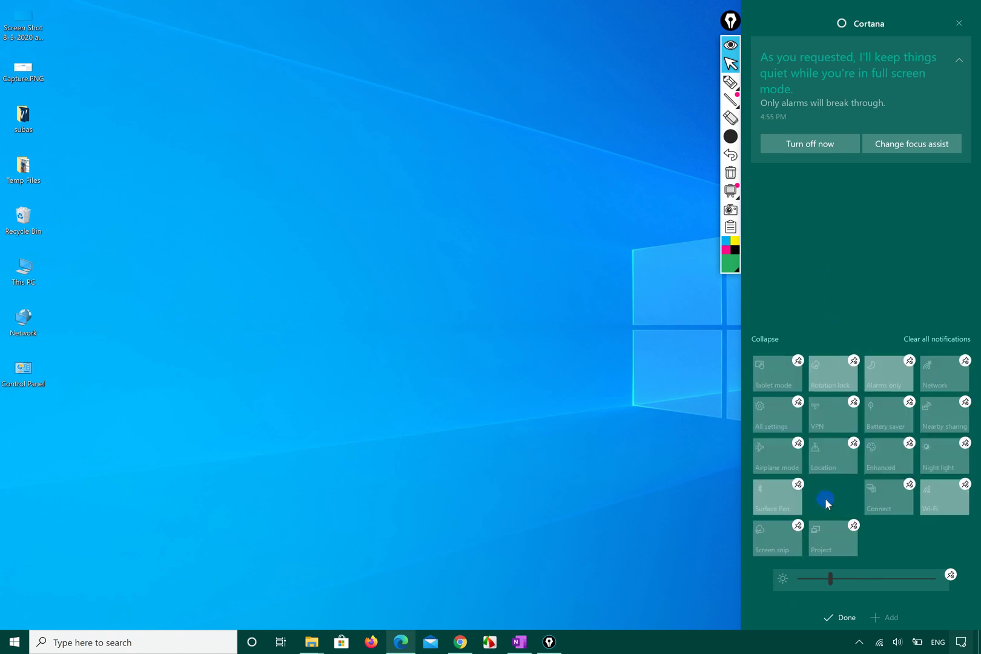
mouse_move(934, 497)
left_mouse_down()
mouse_move(793, 486)
mouse_move(773, 495)
mouse_move(939, 500)
left_mouse_up()
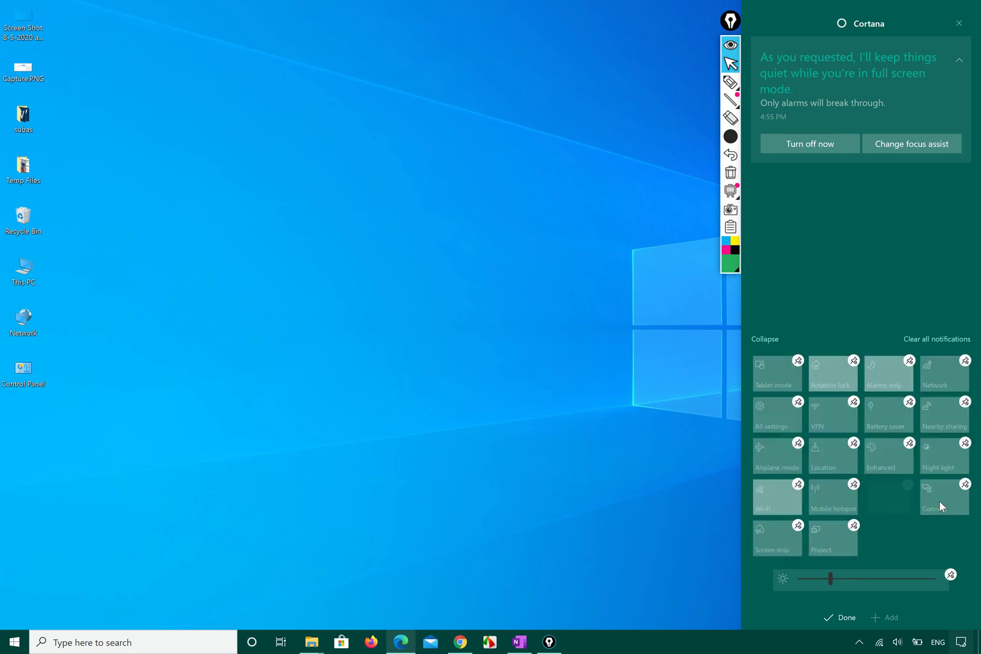
left_click_drag(942, 385, 876, 499)
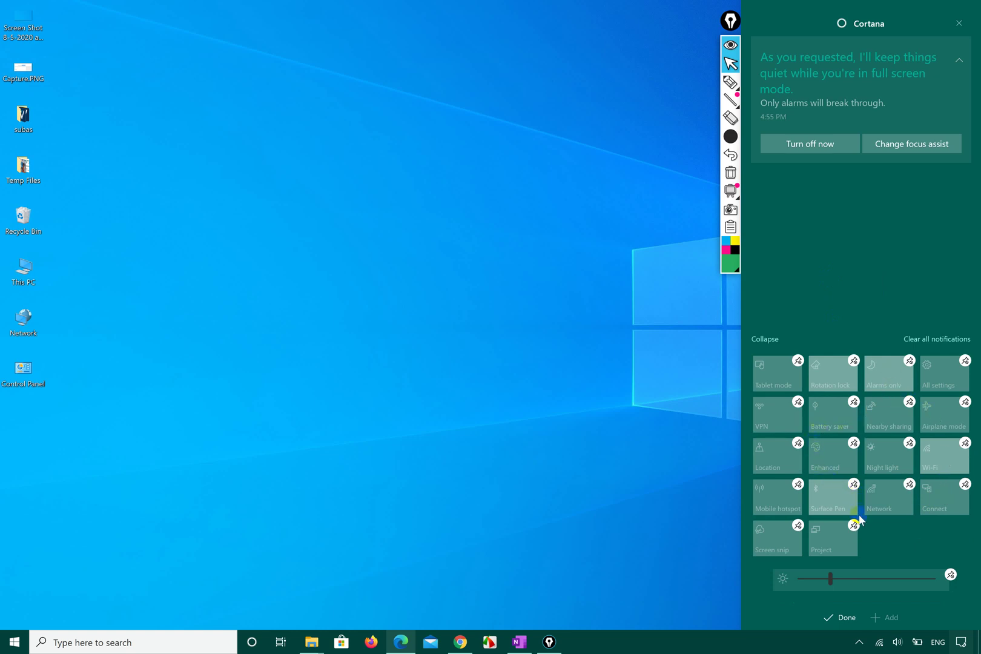
- Rearrange the quick actions so Connect comes last, Mobile hotspot is third in the fourth row and Airplane mode is third in the third row
left_click_drag(938, 460, 755, 496)
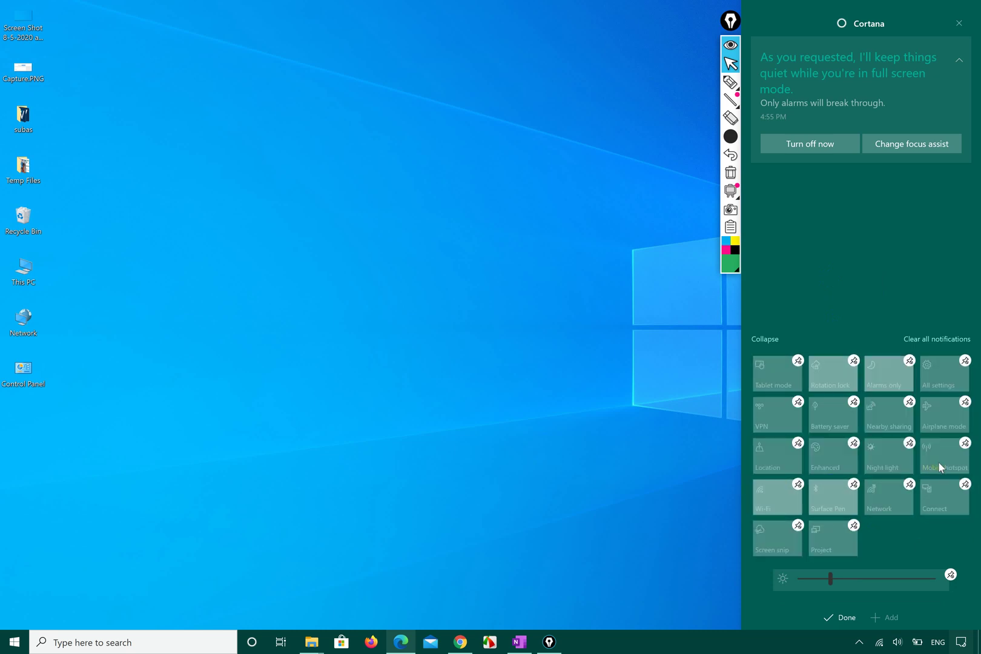
left_click_drag(941, 466, 830, 501)
left_click_drag(943, 459, 946, 504)
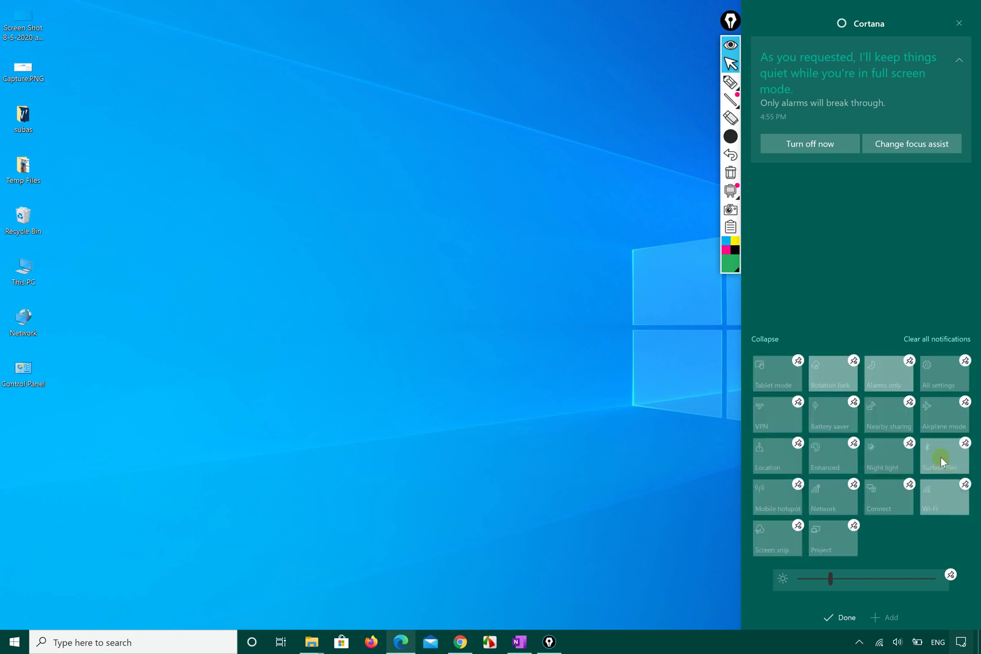
left_click_drag(942, 459, 922, 482)
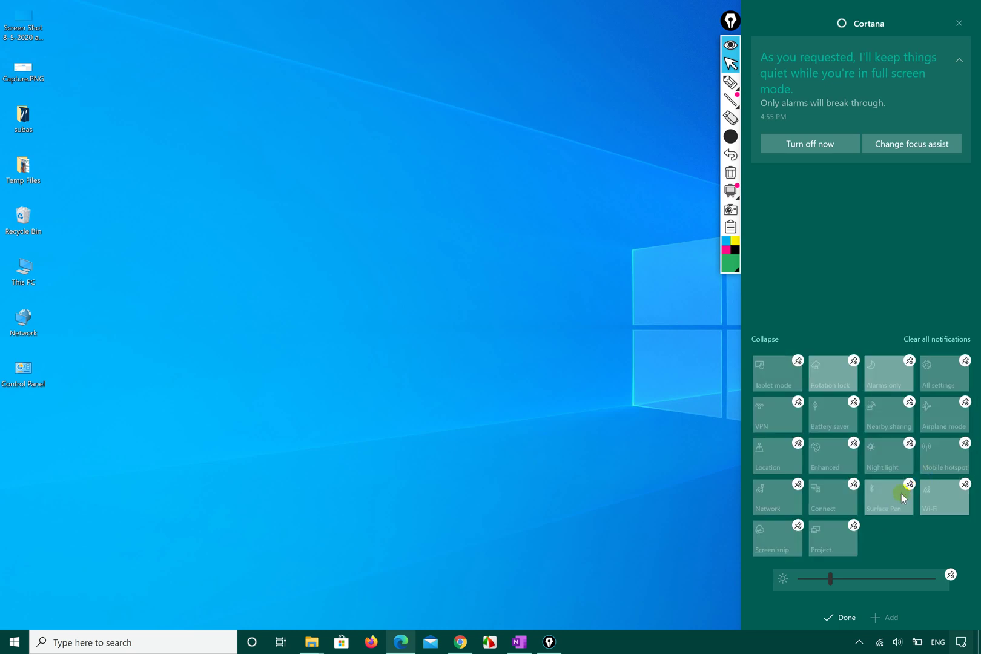
left_click_drag(825, 500, 892, 542)
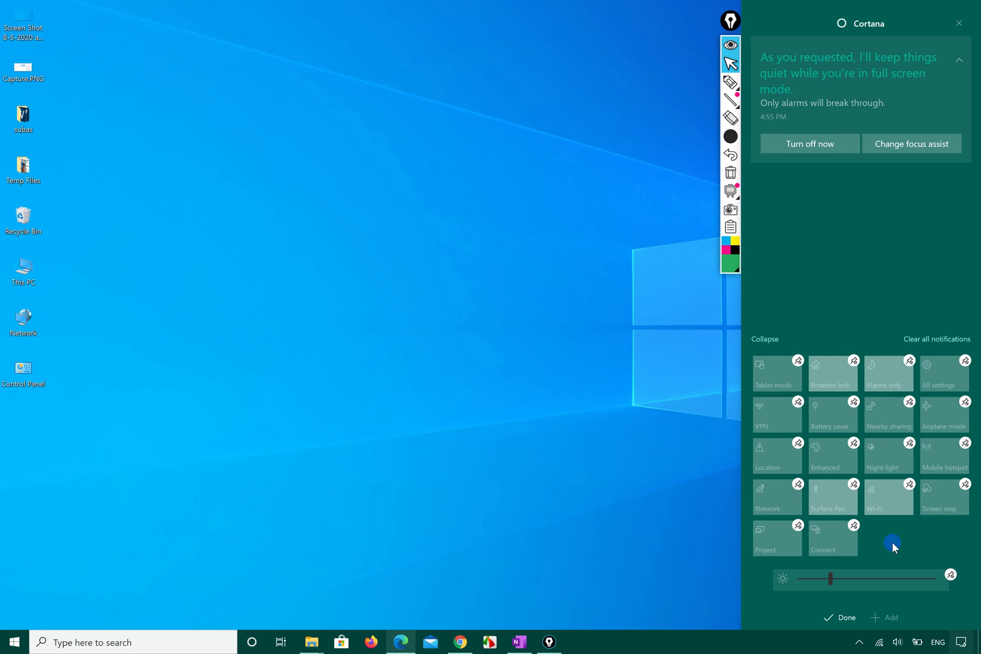
left_click_drag(947, 450, 941, 474)
left_click_drag(946, 419, 843, 464)
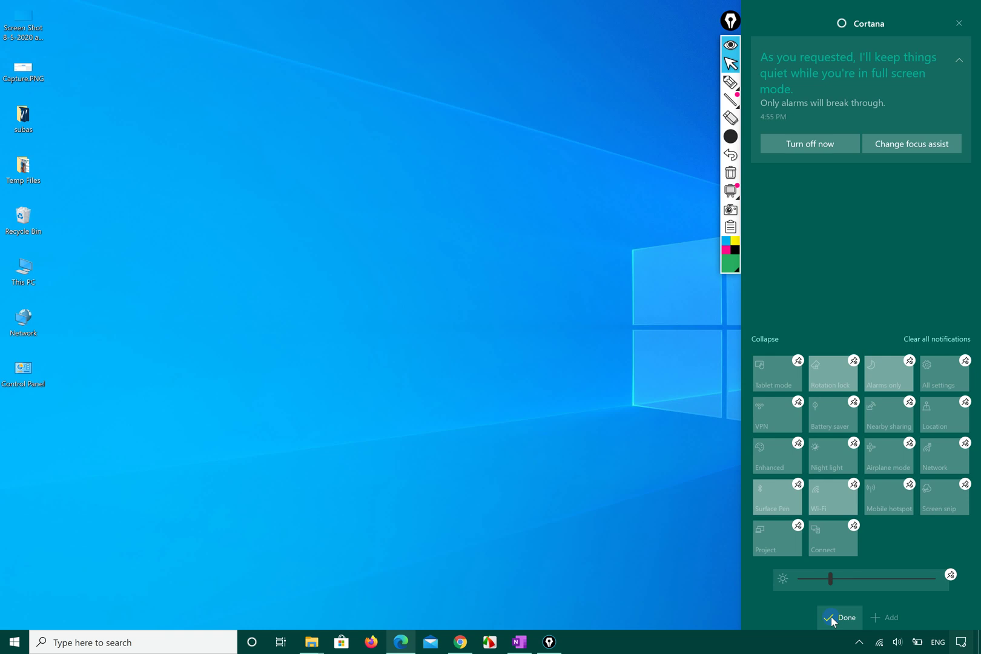
- Unpin the Connect and VPN quick actions and finish editing the Action Center
left_click(854, 526)
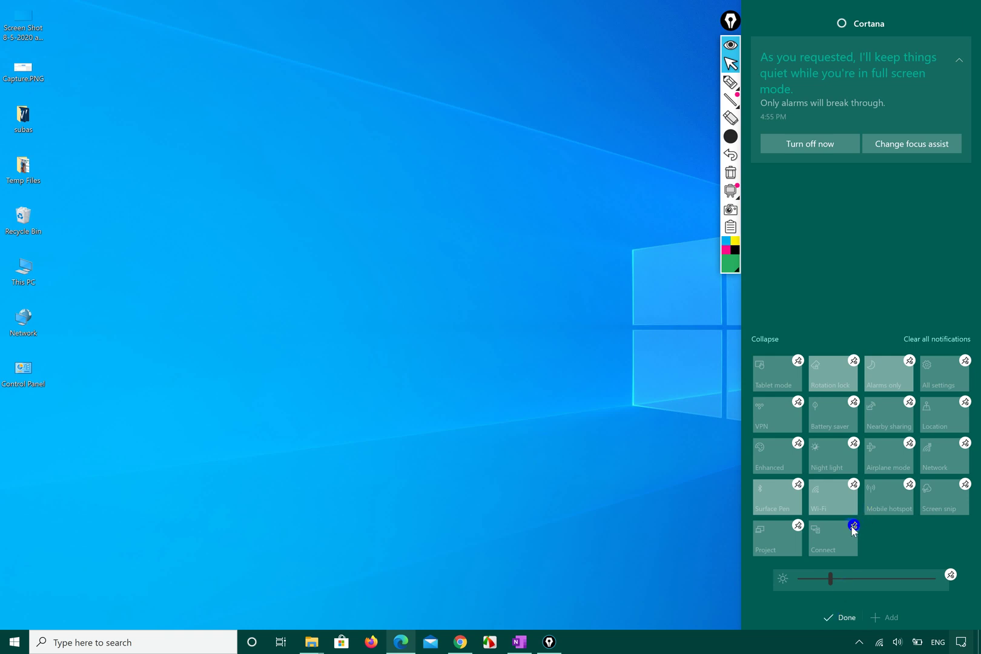
left_click(799, 402)
left_click(798, 402)
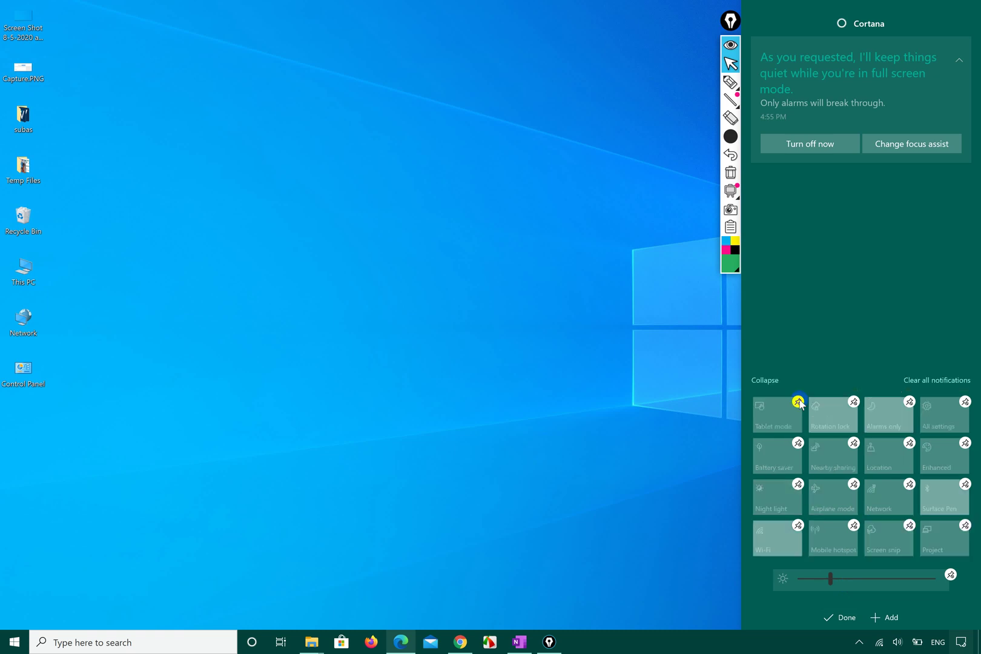
left_click(837, 617)
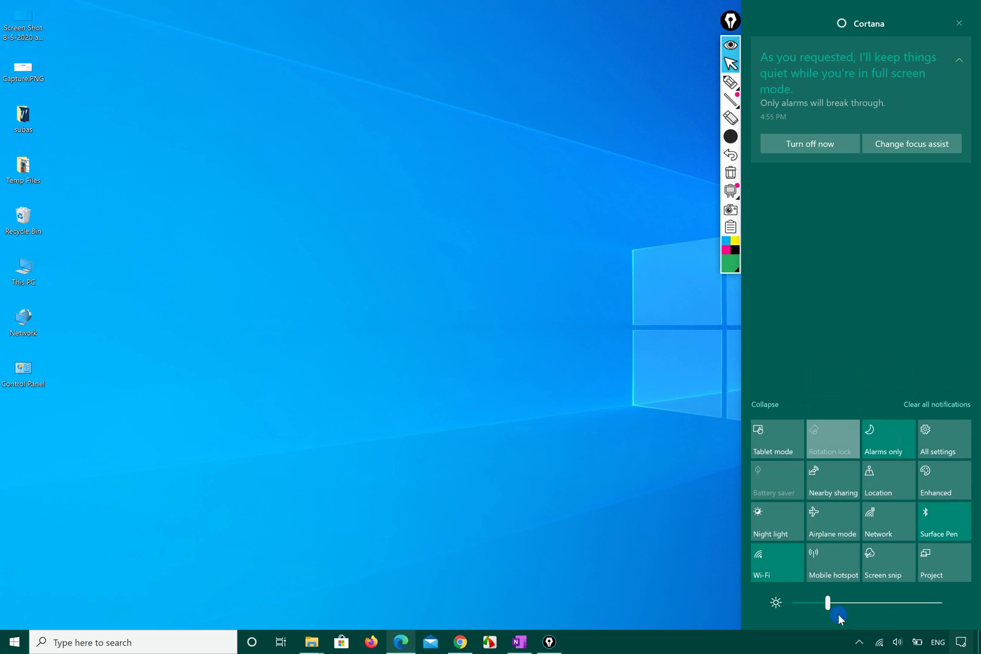
- Raise the screen brightness slightly and capture a rectangular screen snip of the desktop's central area
left_click(828, 601)
mouse_move(828, 601)
left_mouse_down()
mouse_move(802, 603)
mouse_move(897, 601)
mouse_move(797, 604)
mouse_move(887, 602)
mouse_move(835, 603)
left_mouse_up()
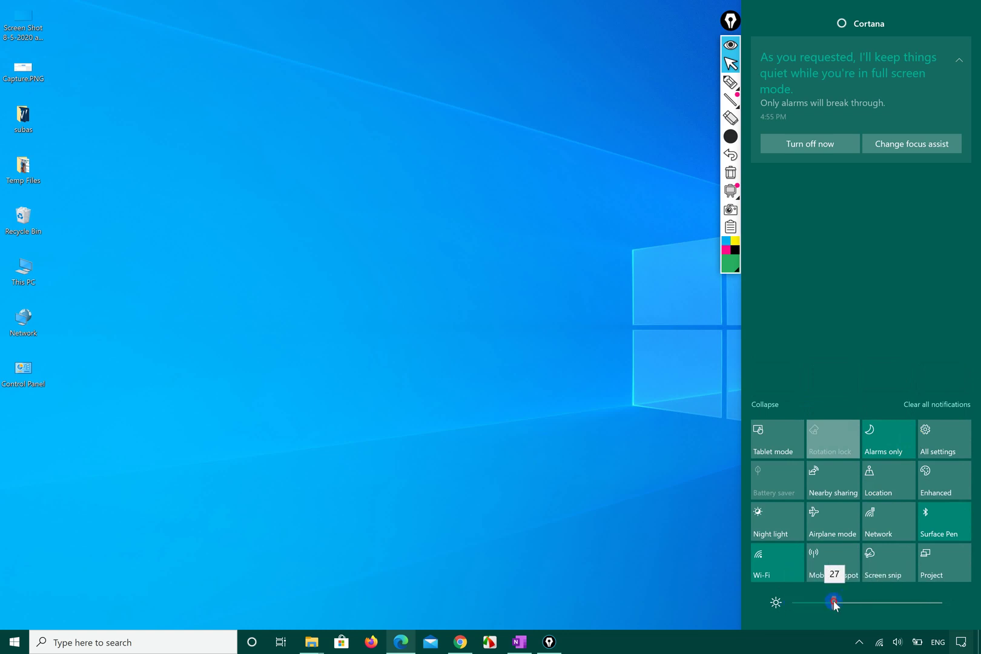
left_click(889, 573)
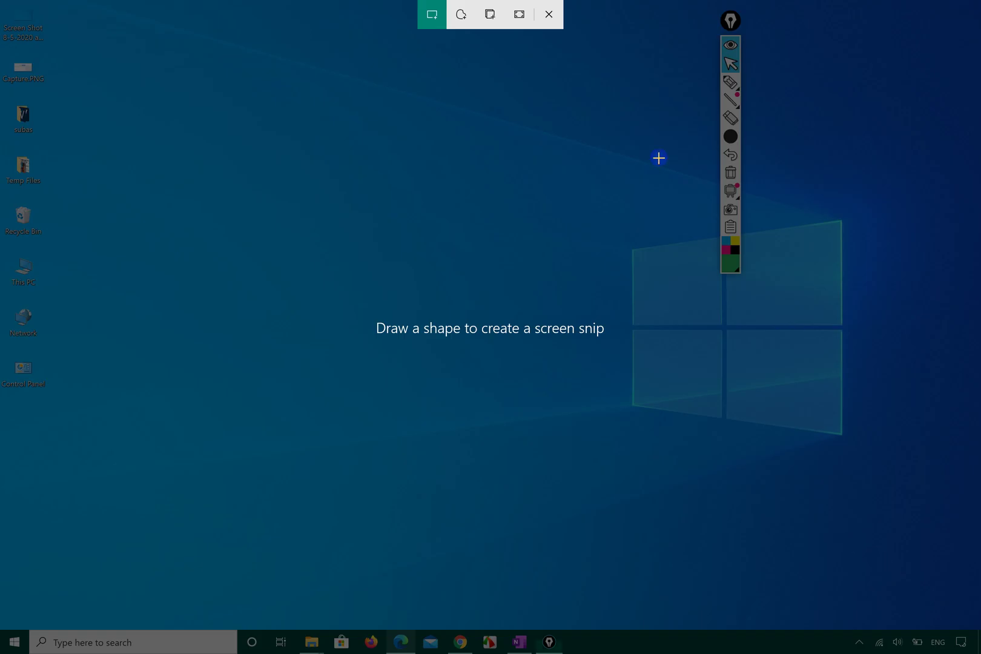
left_click_drag(263, 149, 811, 428)
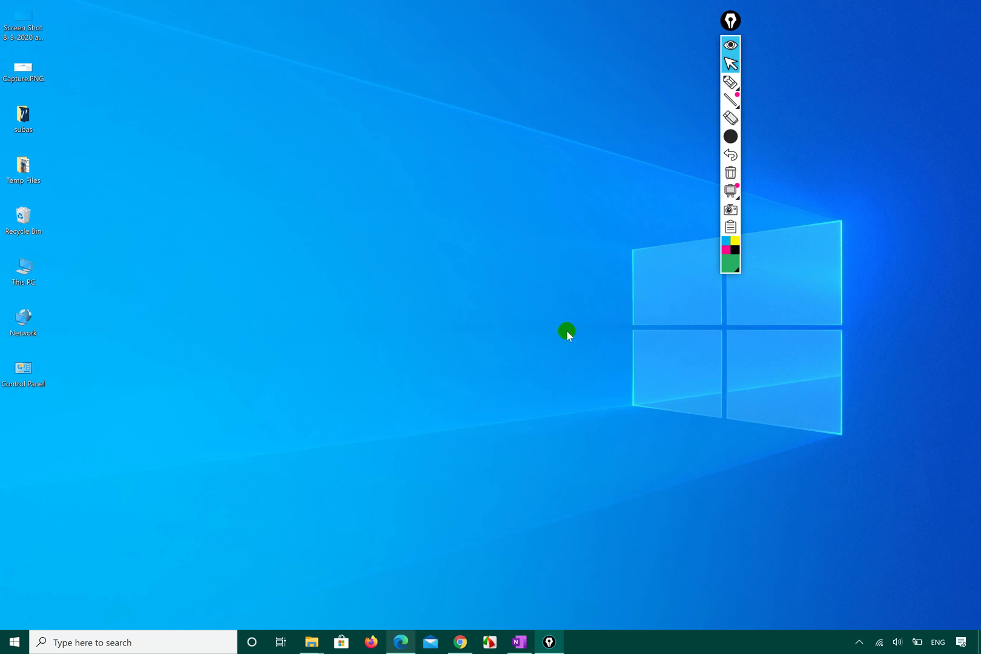
- Switch to the syllabus PDF in Microsoft Edge and erase the ink mark beside 2.12 Personalize the Action Center
left_click(395, 643)
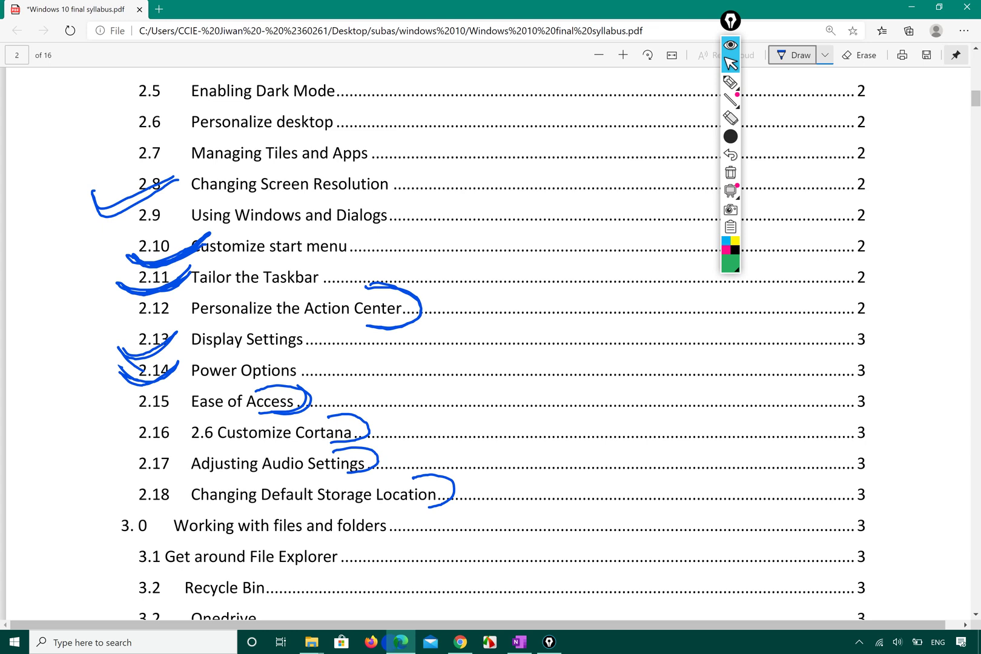
right_click(418, 295)
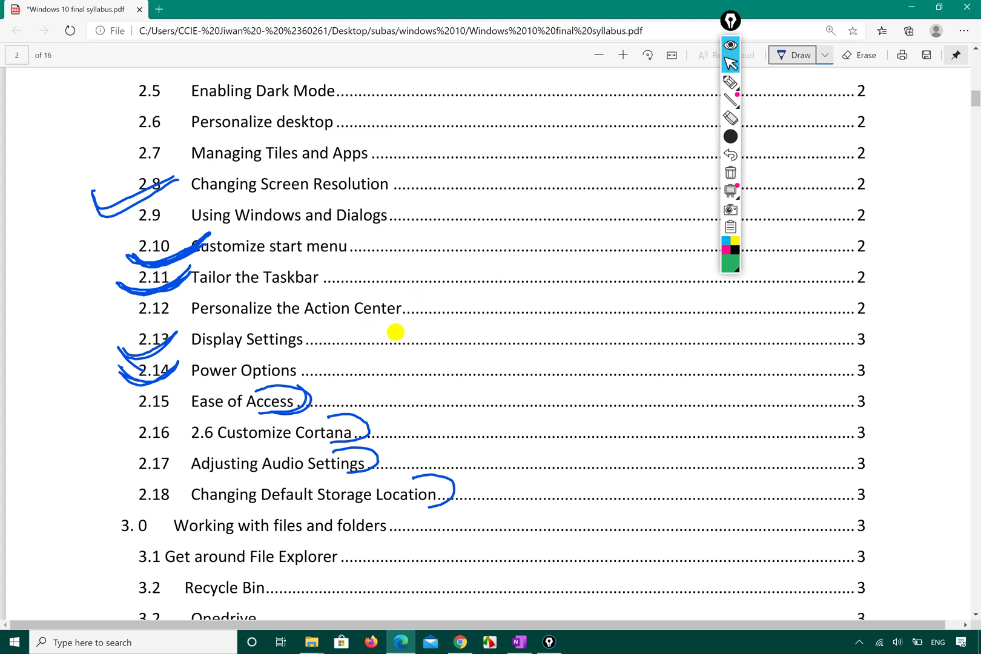
- Edit the Action Center's quick actions, moving Wi-Fi, Mobile hotspot and Surface Pen to the first three slots, and finish editing
left_click(961, 643)
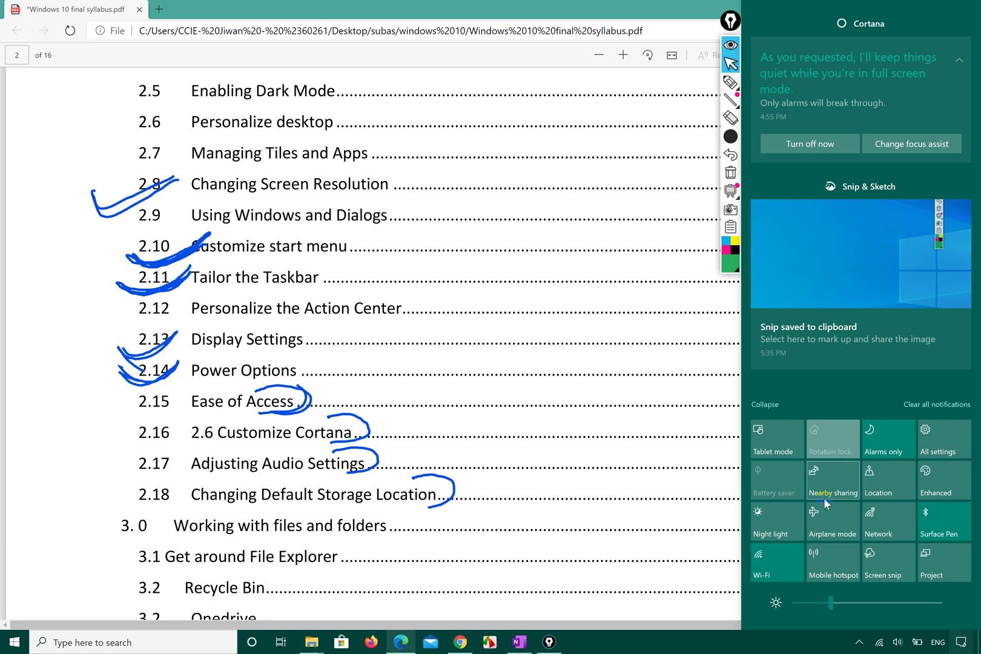
left_click(817, 456)
right_click(858, 384)
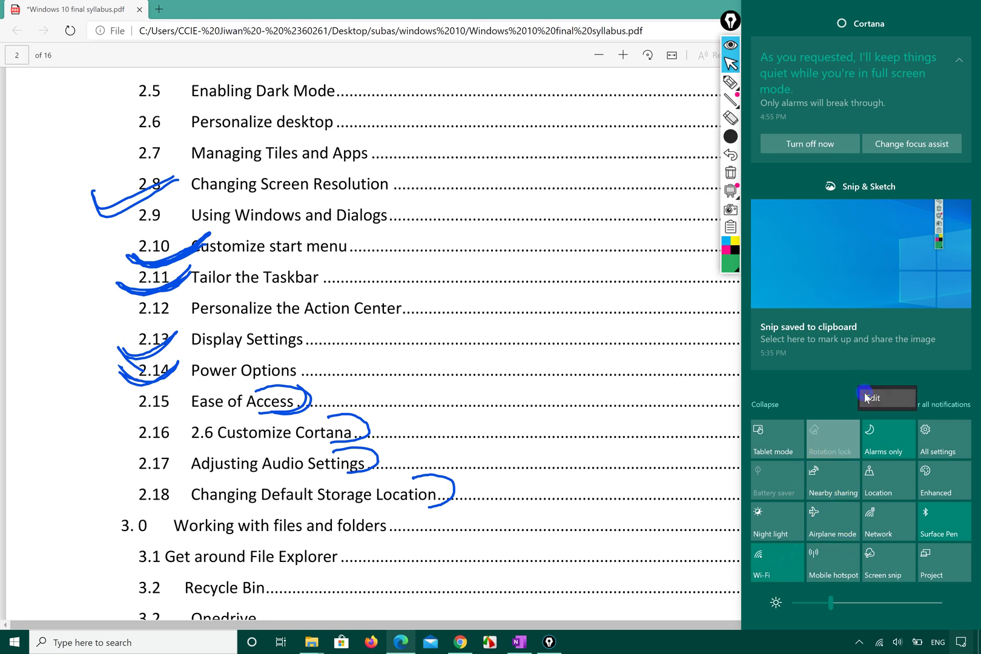
left_click(866, 395)
left_click(775, 538)
left_click_drag(776, 538, 746, 429)
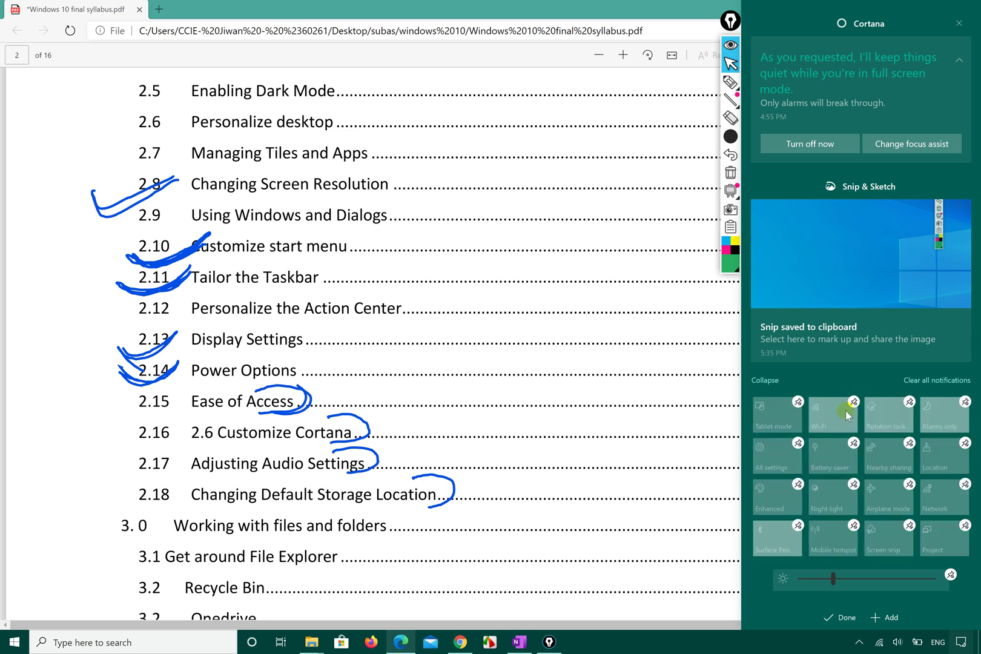
left_click_drag(843, 413, 769, 414)
left_click_drag(828, 547, 818, 422)
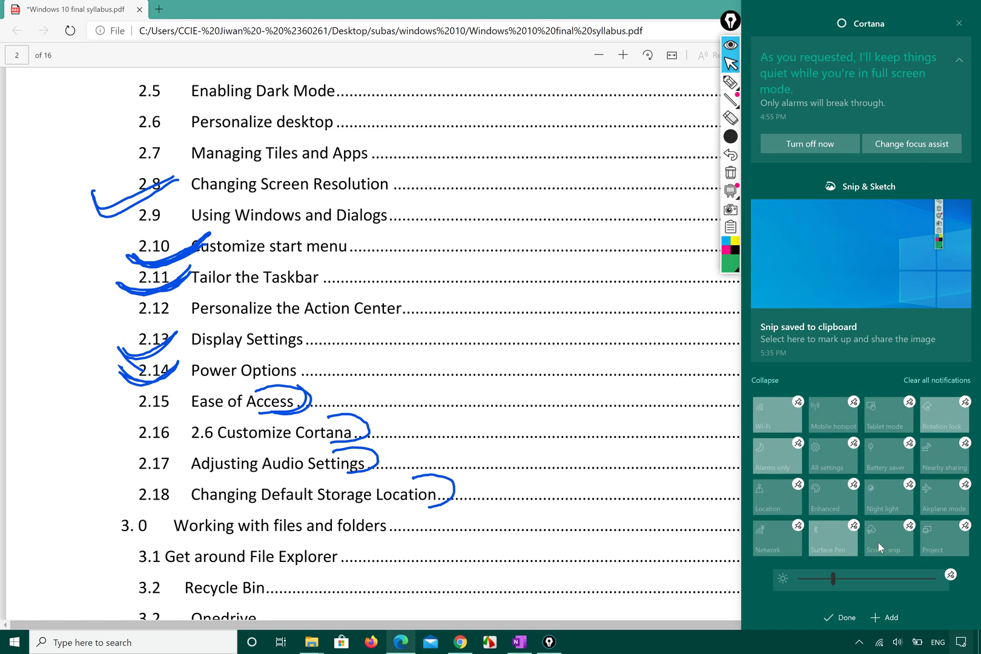
left_click_drag(825, 545, 881, 410)
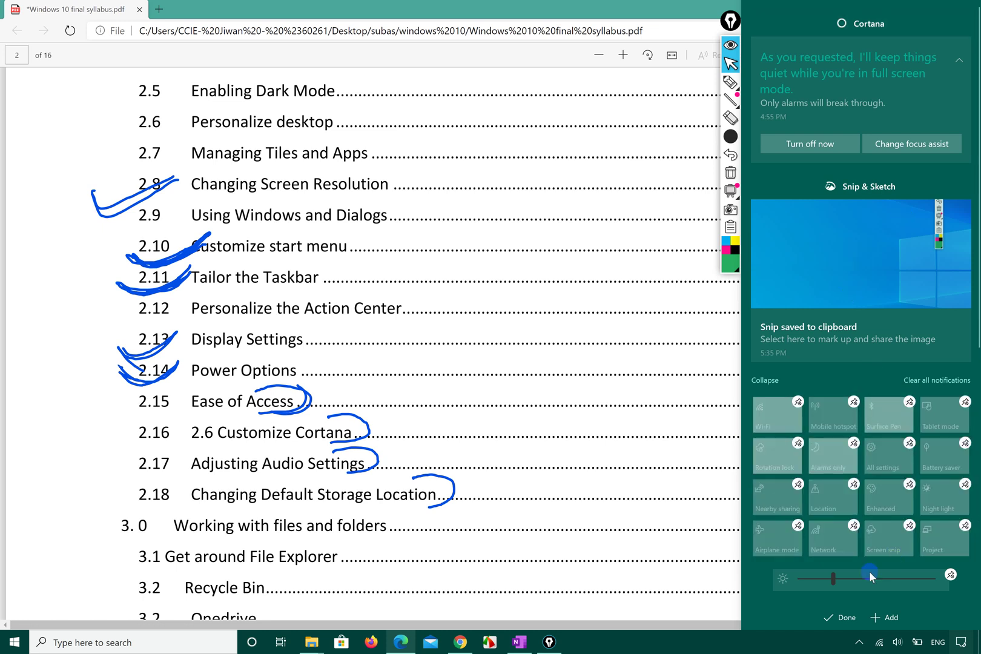
left_click(840, 617)
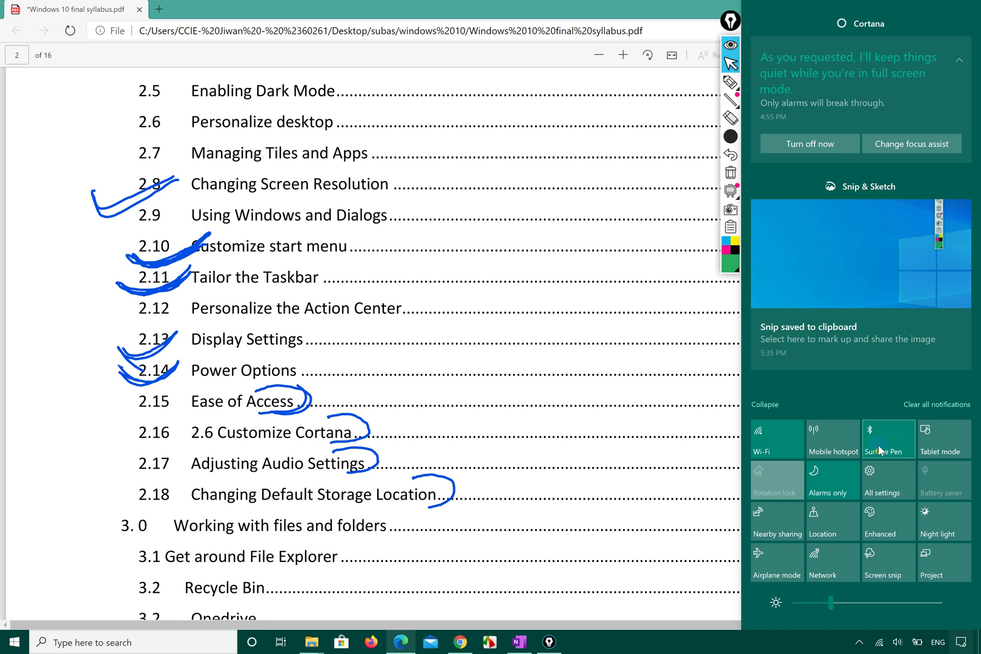
- Leave the Action Center and the Cortana panel, and erase the ink mark around 2.15 Ease of Access in the syllabus
left_click(968, 21)
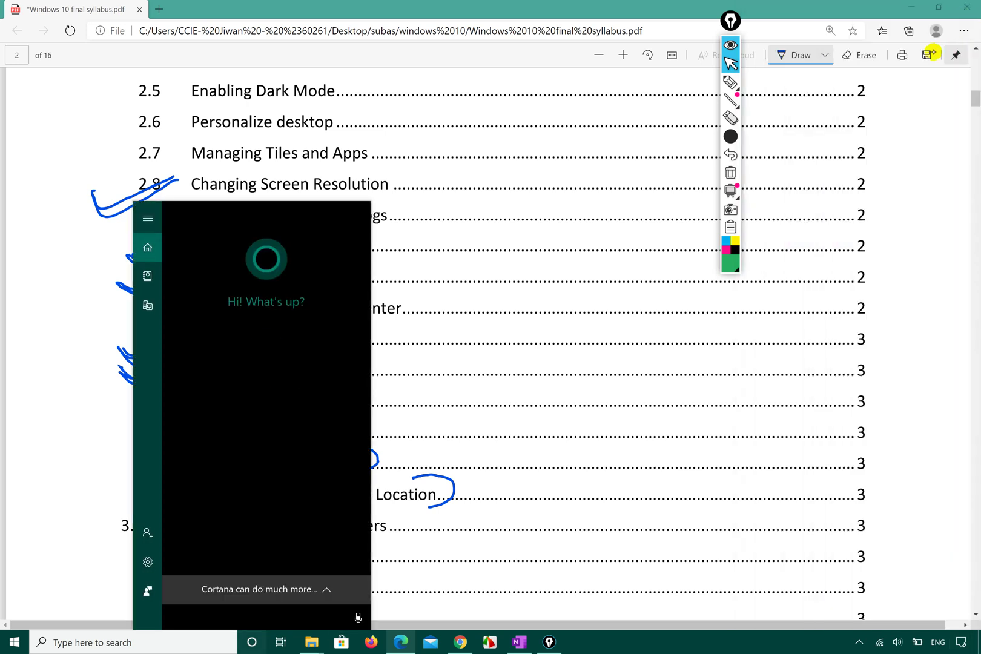
left_click(516, 182)
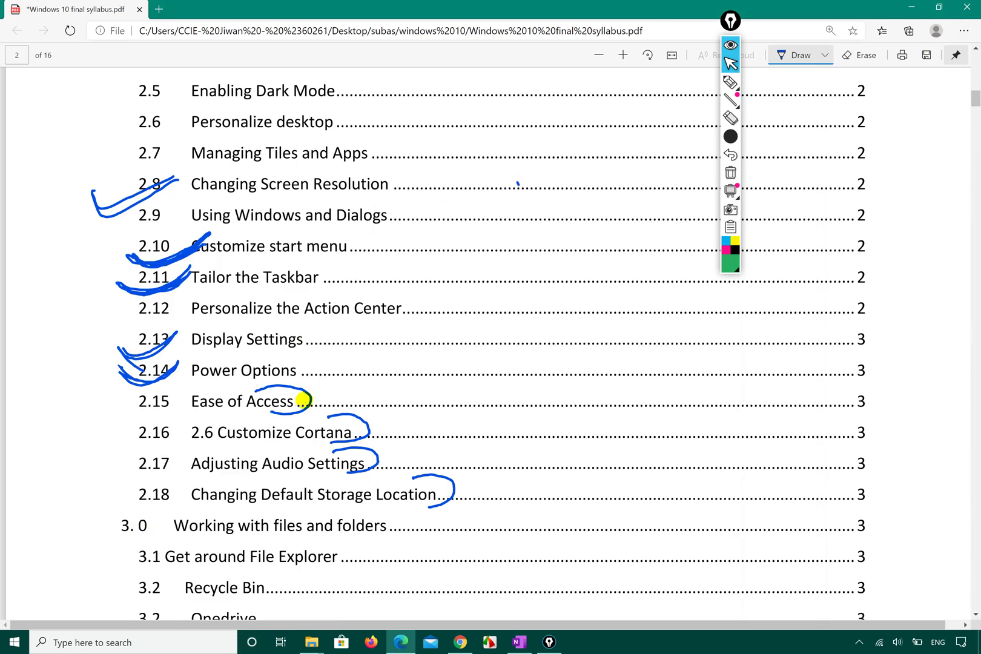
left_click_drag(303, 400, 319, 347)
- Set the PDF drawing pen to red and draw a check mark under 2.15 Ease of Access
left_click(818, 52)
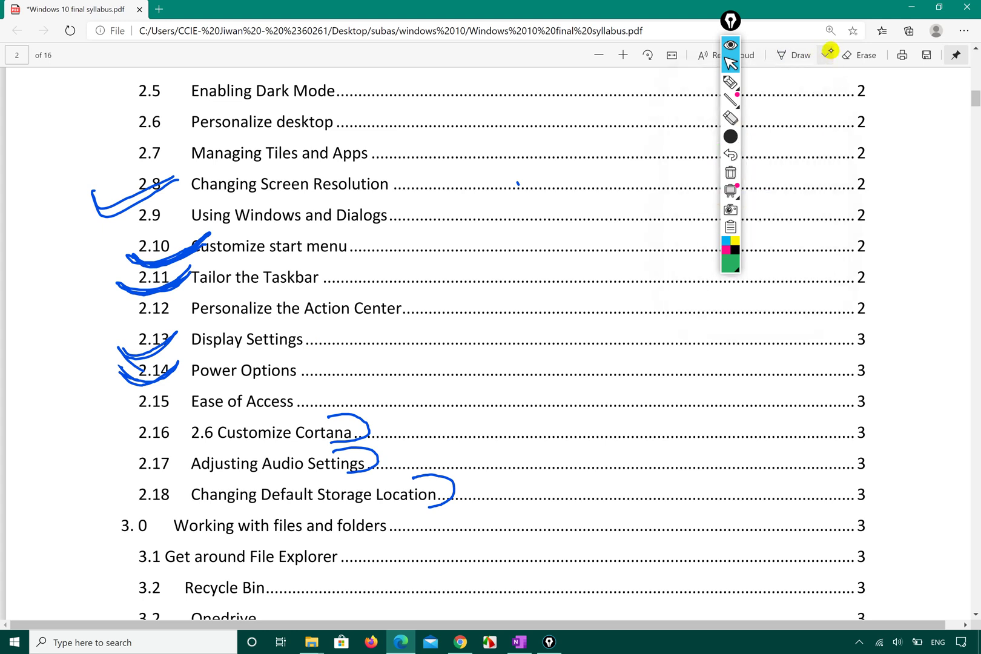
left_click(823, 54)
left_click(717, 126)
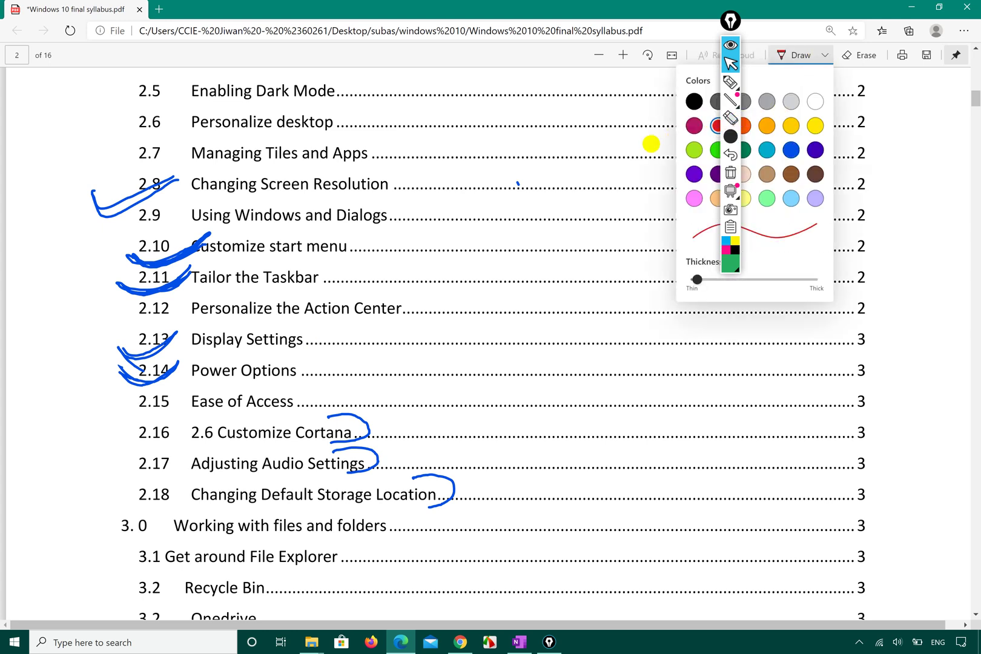
mouse_move(254, 421)
left_mouse_down()
mouse_move(246, 417)
mouse_move(318, 374)
left_mouse_up()
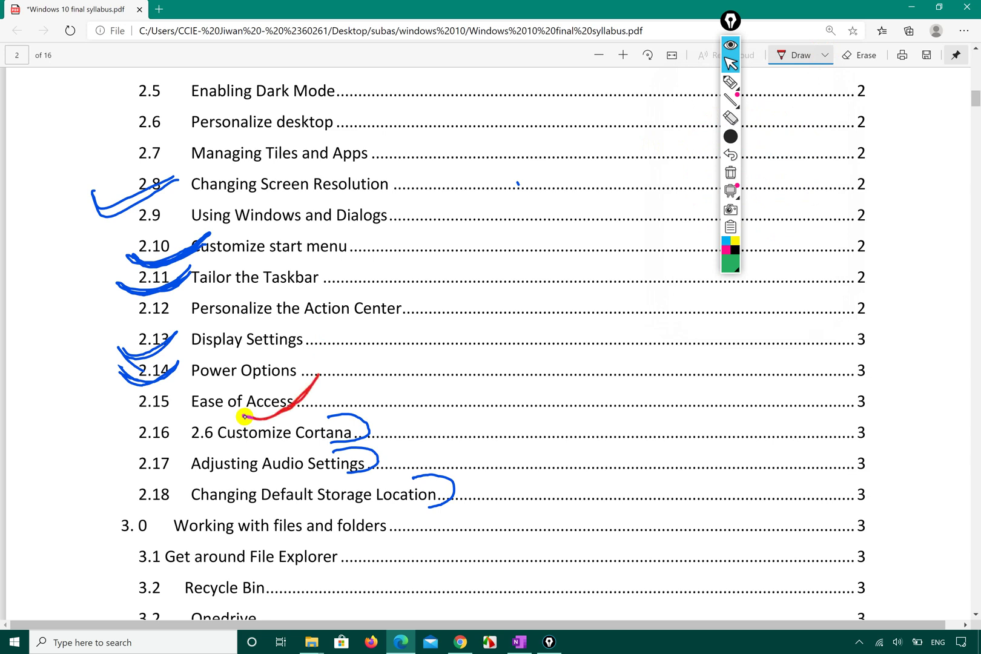
left_click_drag(281, 418, 227, 407)
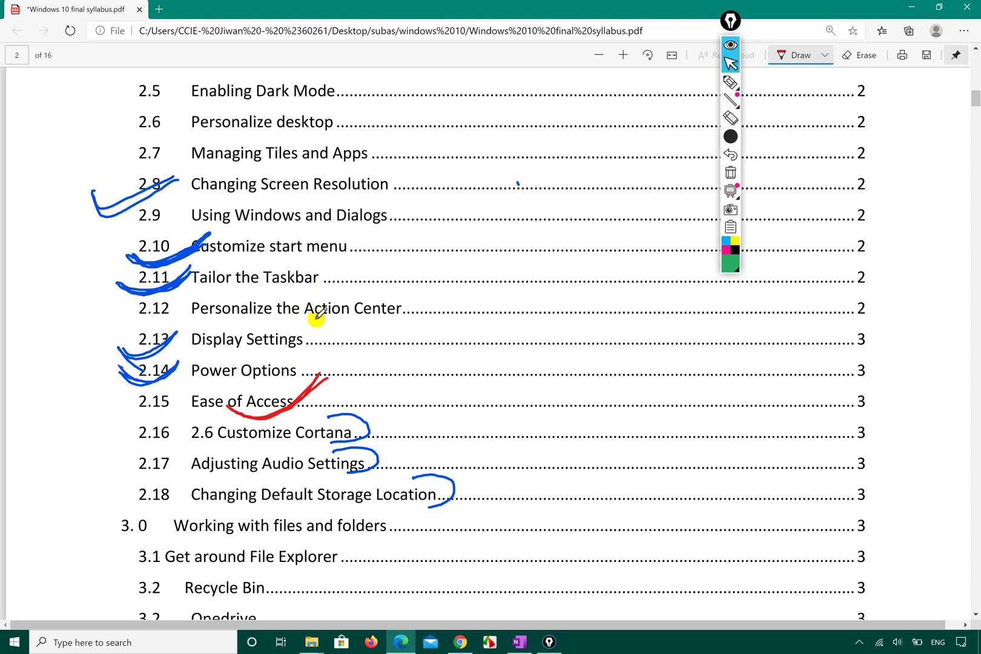
- Open Windows Settings and keep the Epic Pen tools showing over it
left_click(13, 646)
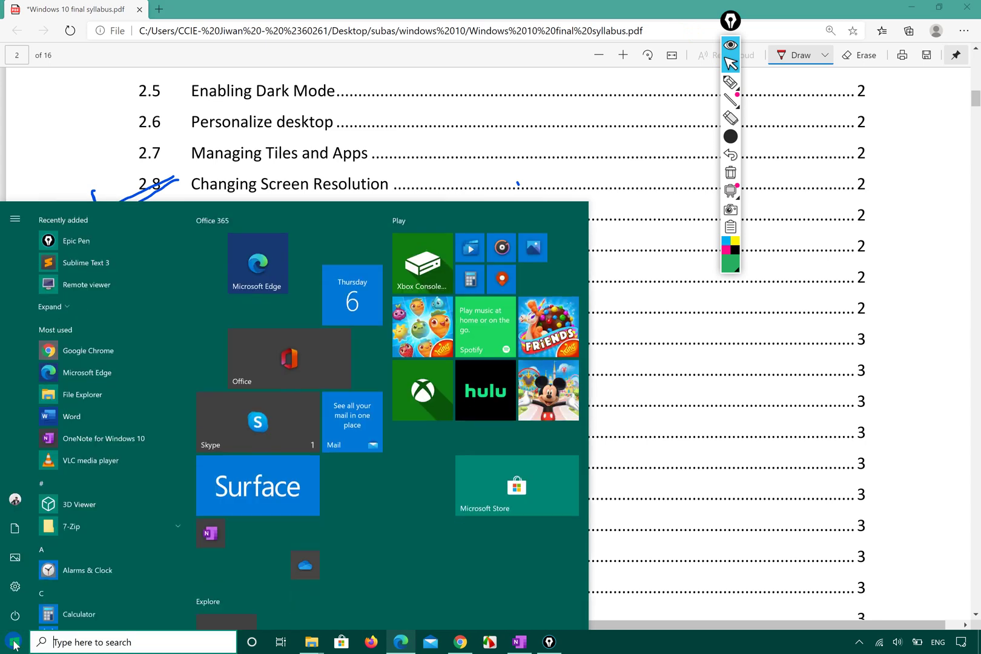
left_click(13, 586)
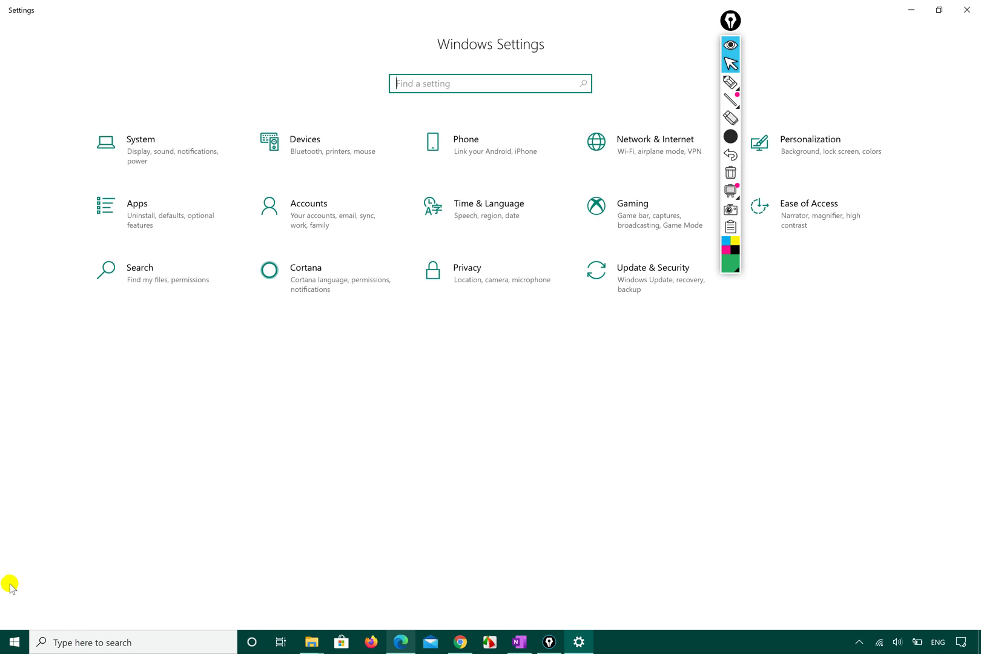
left_click(733, 45)
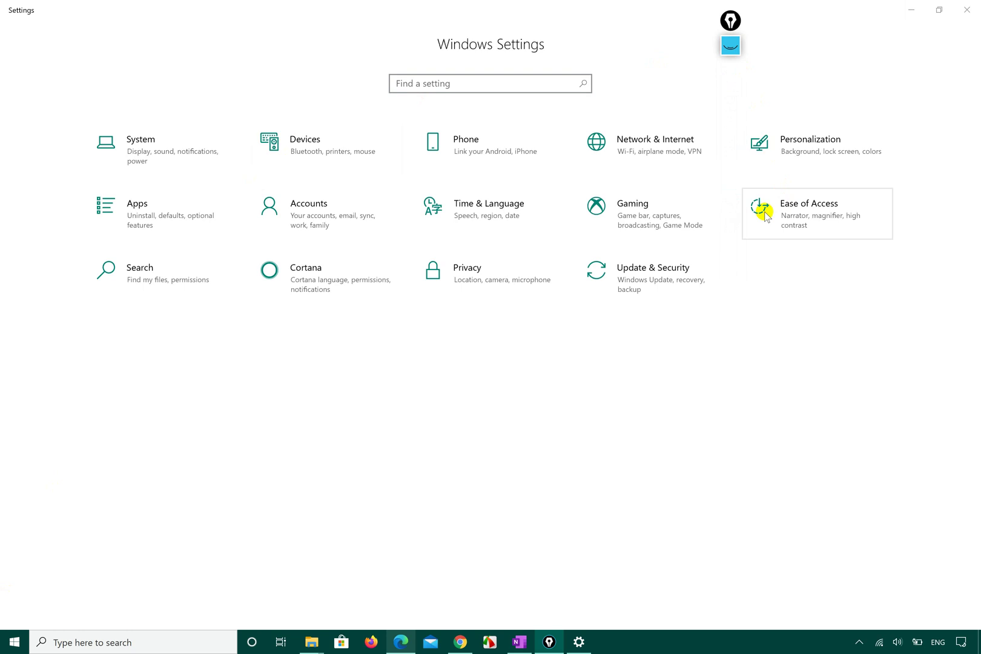
left_click(730, 46)
- Circle the Ease of Access category in green with a small Epic Pen brush, clear the thick strokes and return to the cursor
left_click(730, 82)
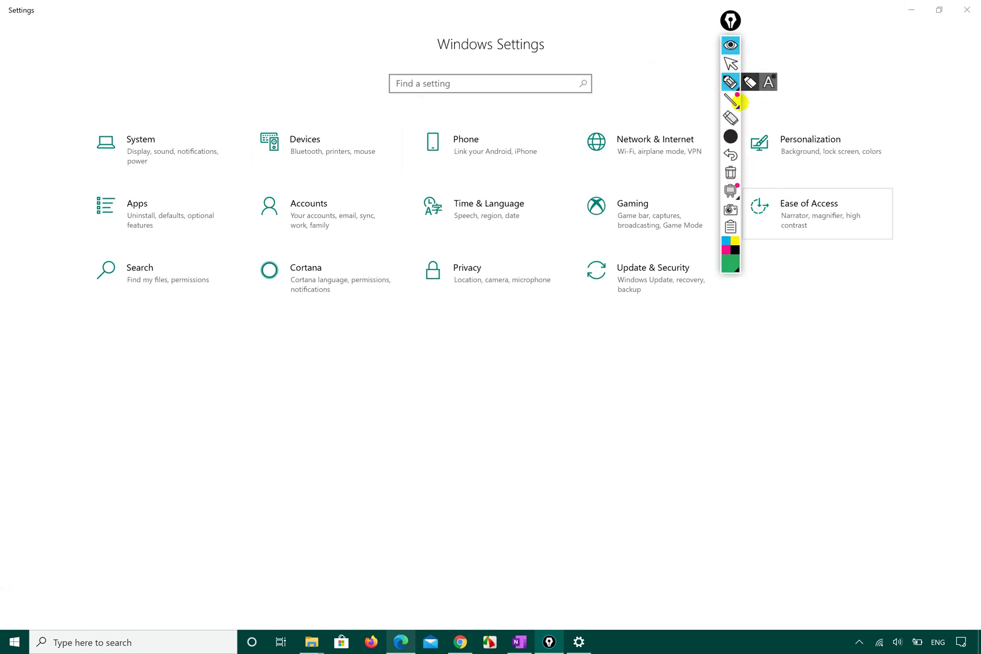
mouse_move(769, 275)
left_mouse_down()
mouse_move(872, 278)
mouse_move(796, 154)
mouse_move(721, 296)
mouse_move(833, 306)
left_mouse_up()
left_click(730, 137)
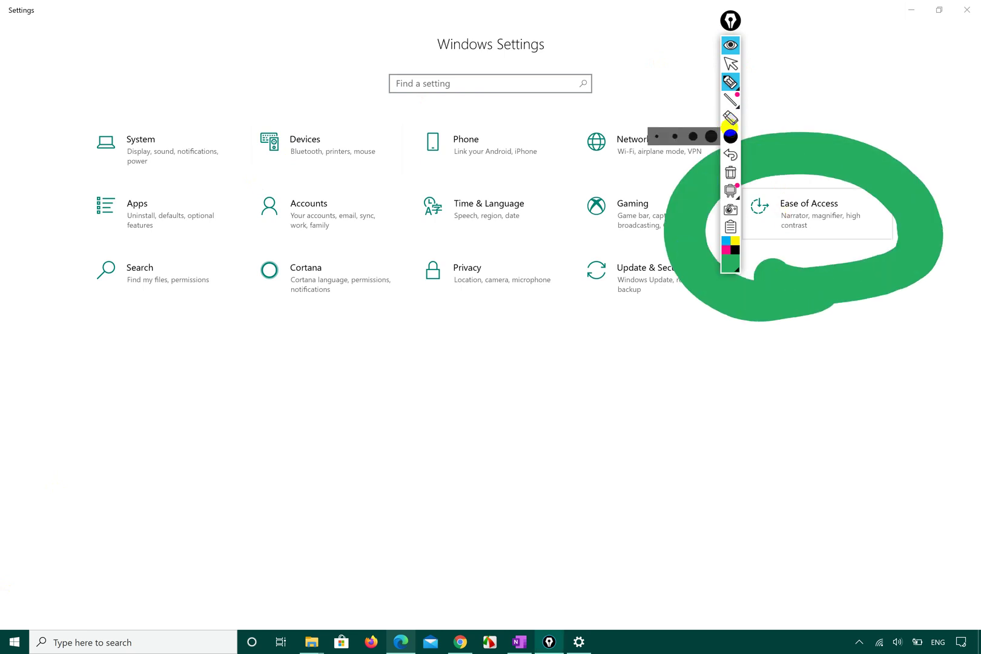
left_click(676, 137)
left_click(646, 336)
left_click_drag(675, 193, 689, 298)
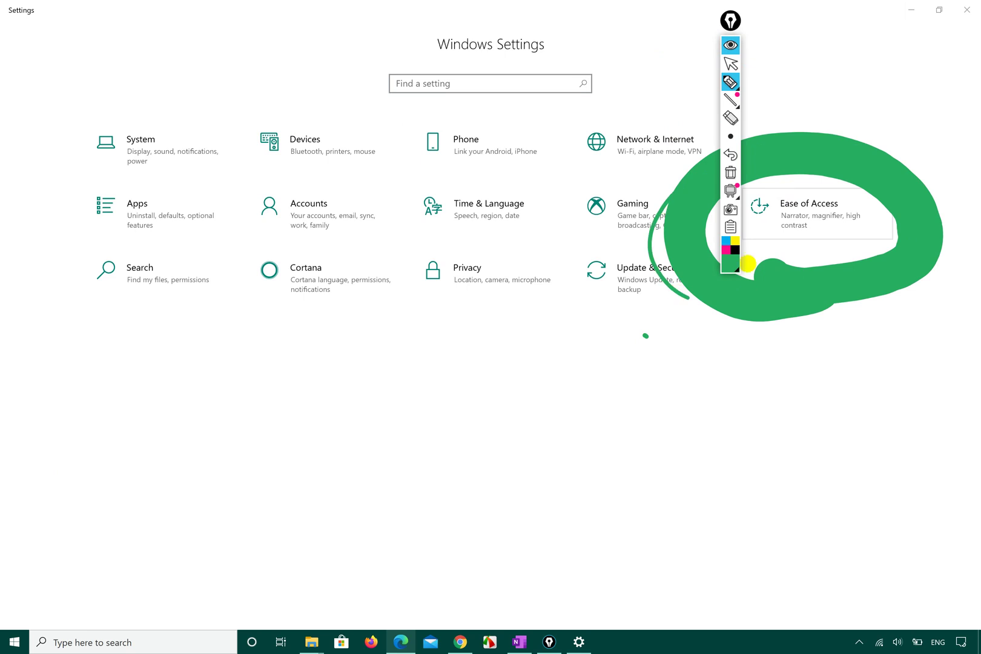
left_click_drag(748, 263, 839, 276)
mouse_move(856, 168)
left_mouse_down()
mouse_move(897, 175)
mouse_move(698, 293)
left_mouse_up()
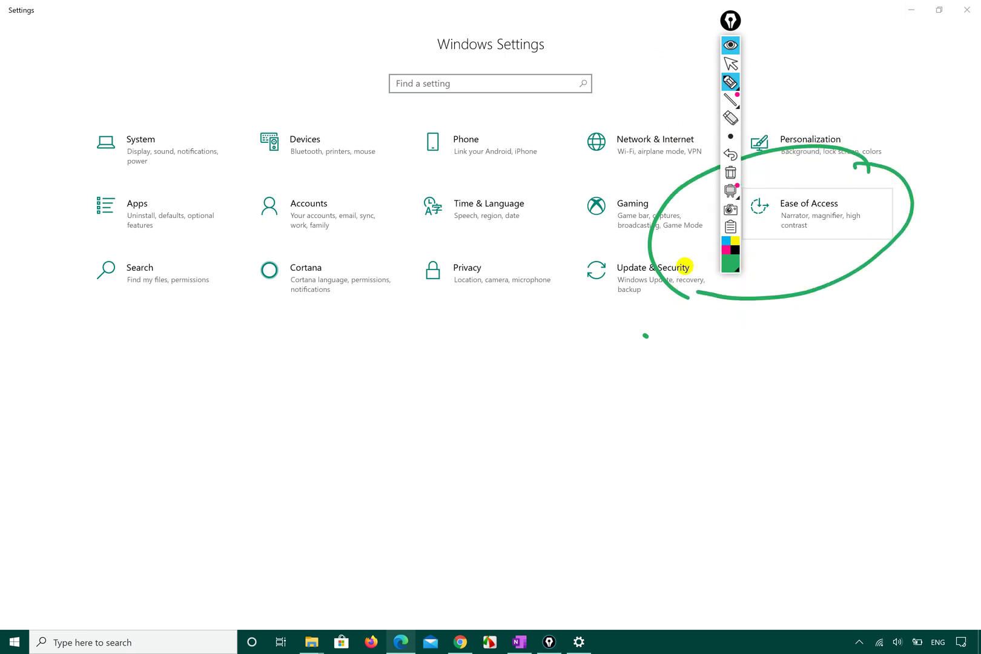
left_click(733, 65)
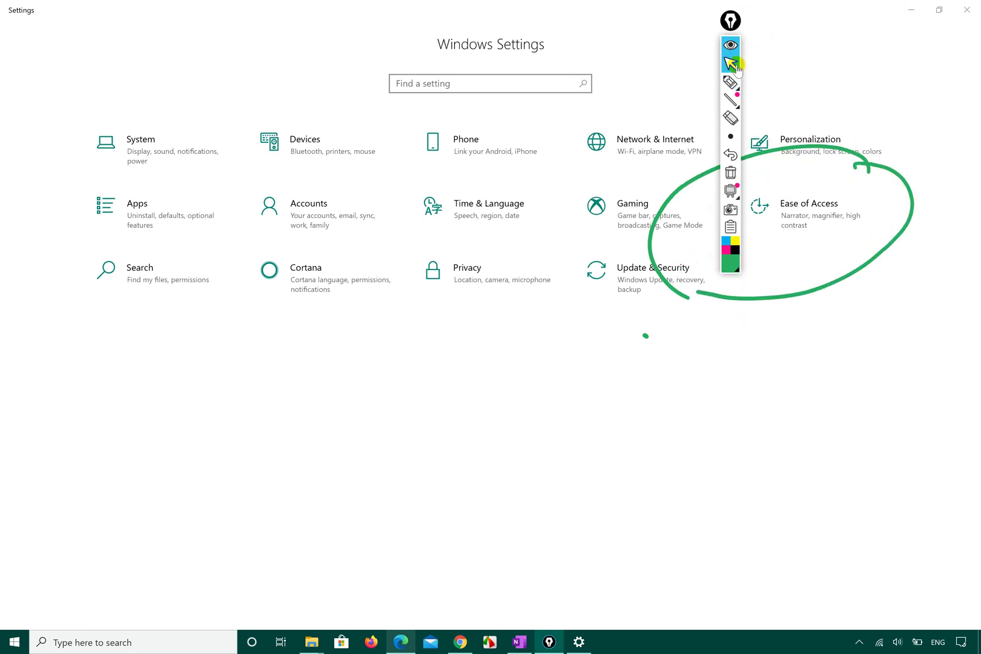
- Look up Ease of Access by searching Windows for "ease of ac" and Settings for "ease", and dismiss the suggestions
left_click(136, 637)
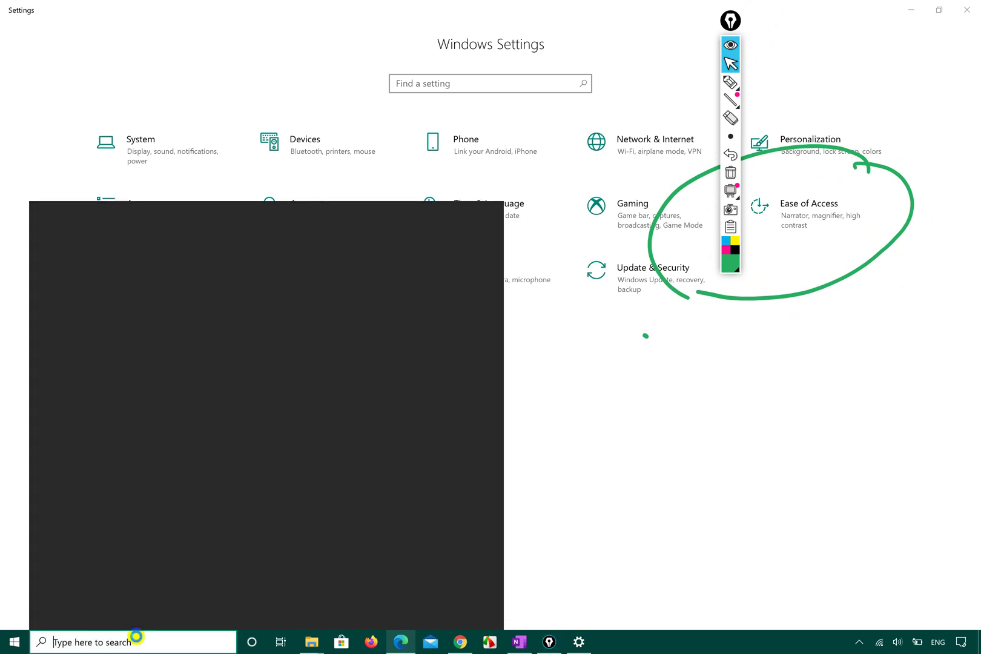
type("ease")
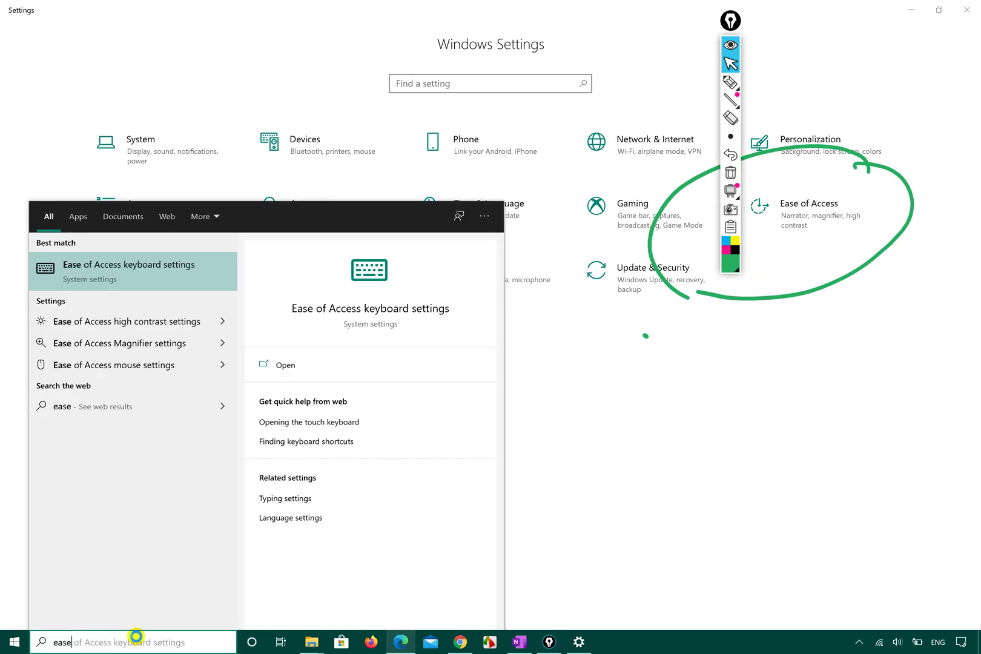
type(" of ac")
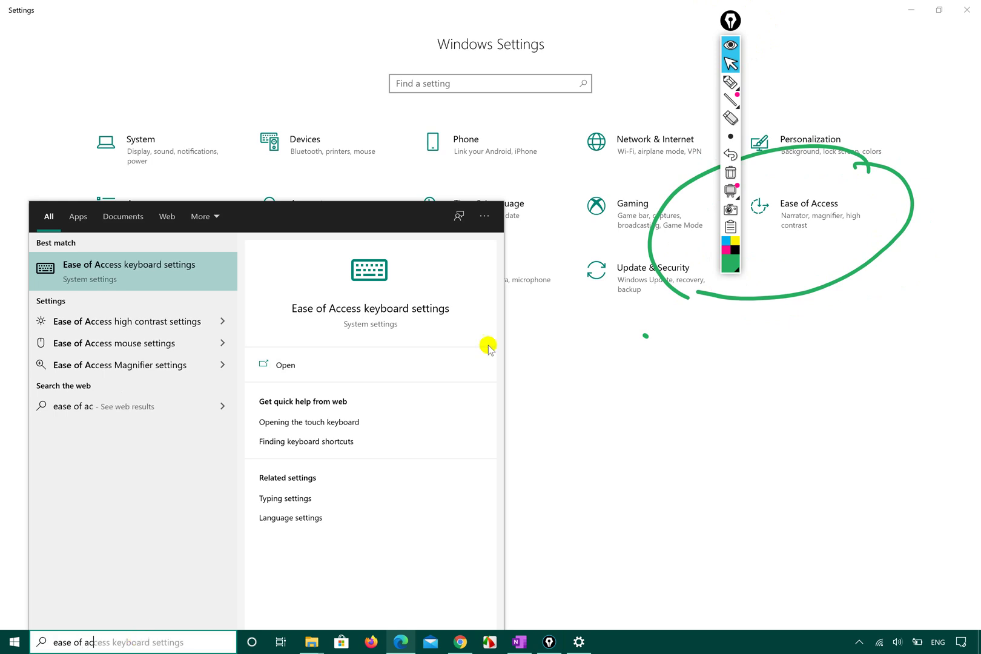
left_click(663, 490)
type("ease")
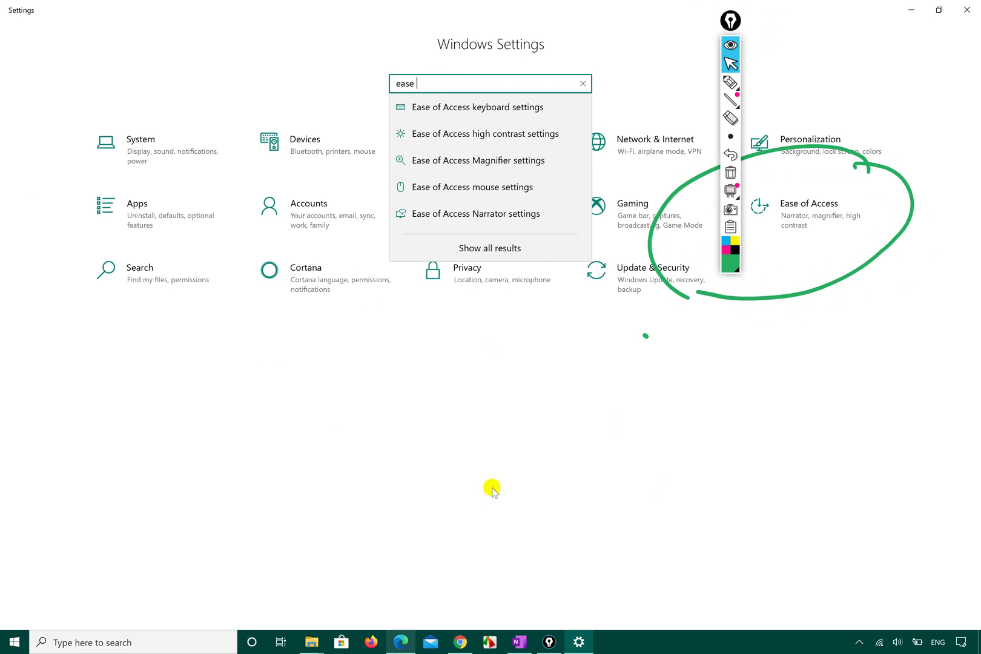
key("Escape")
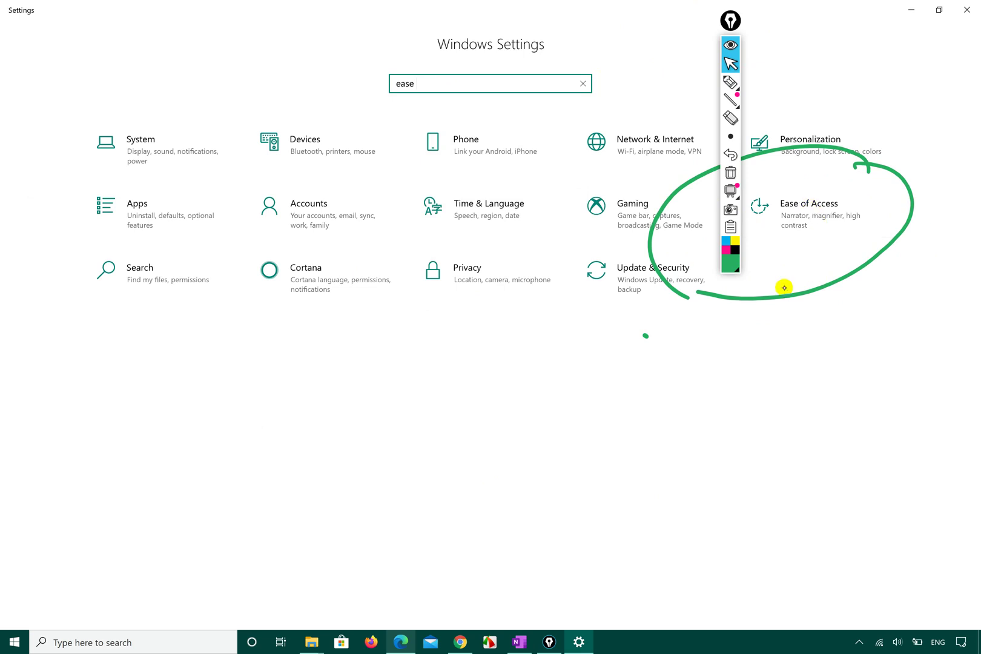
- Clear the green circle, draw two green check marks by the Ease of Access description and return to the cursor
left_click(731, 82)
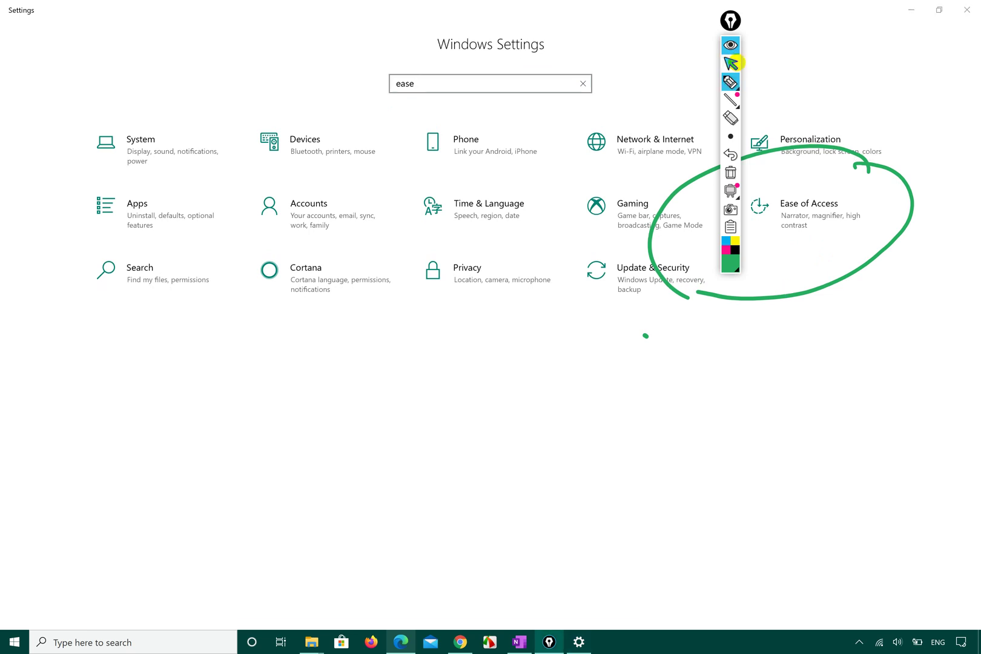
left_click(872, 159)
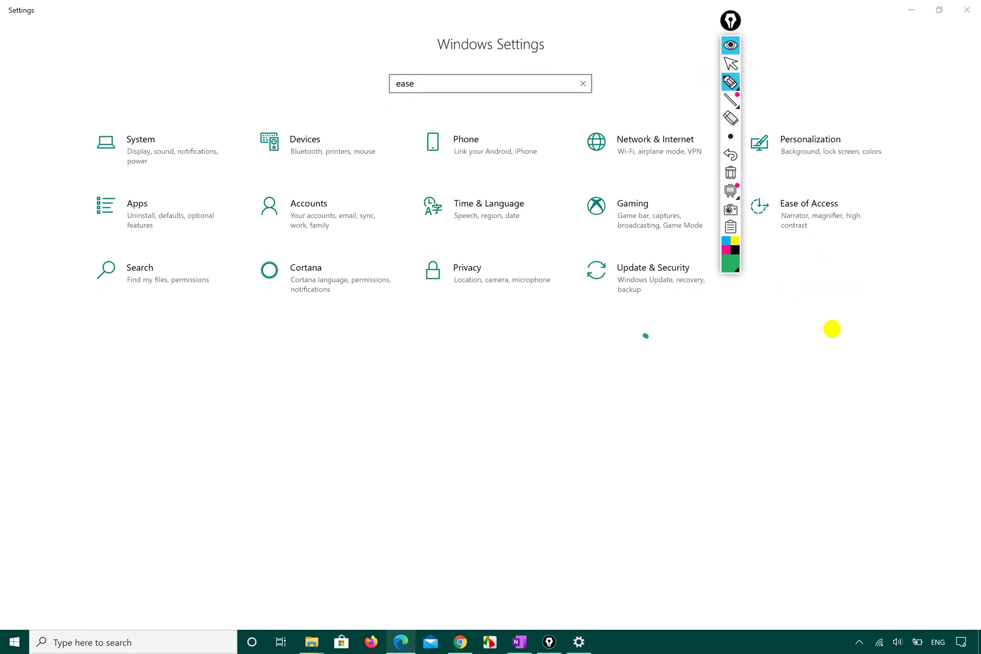
mouse_move(768, 208)
left_mouse_down()
mouse_move(774, 216)
mouse_move(813, 198)
left_mouse_up()
left_click_drag(818, 221, 845, 209)
left_click_drag(788, 236, 881, 216)
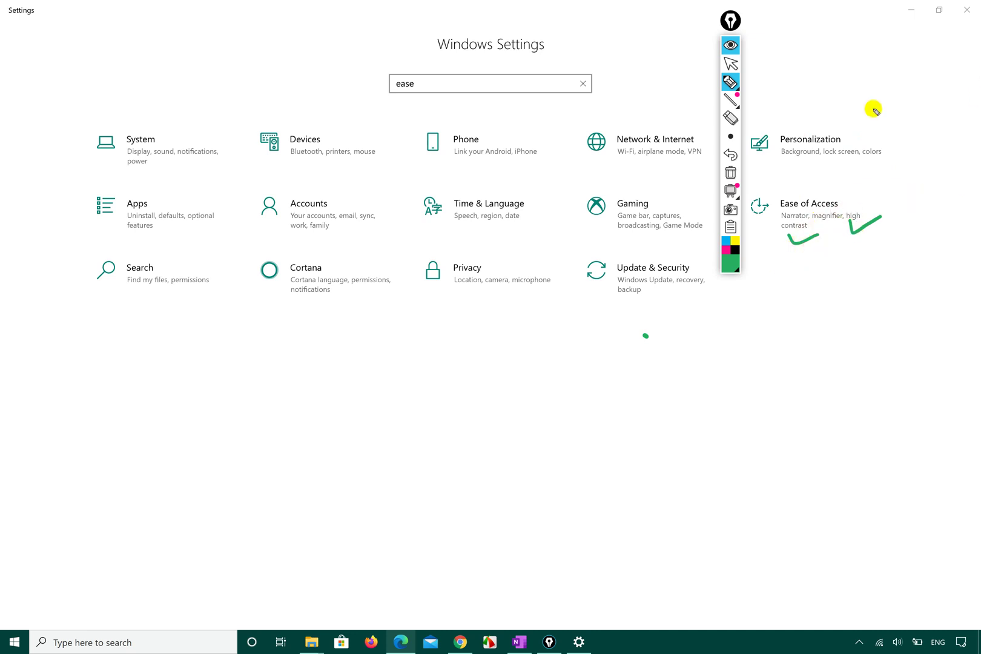
left_click(729, 64)
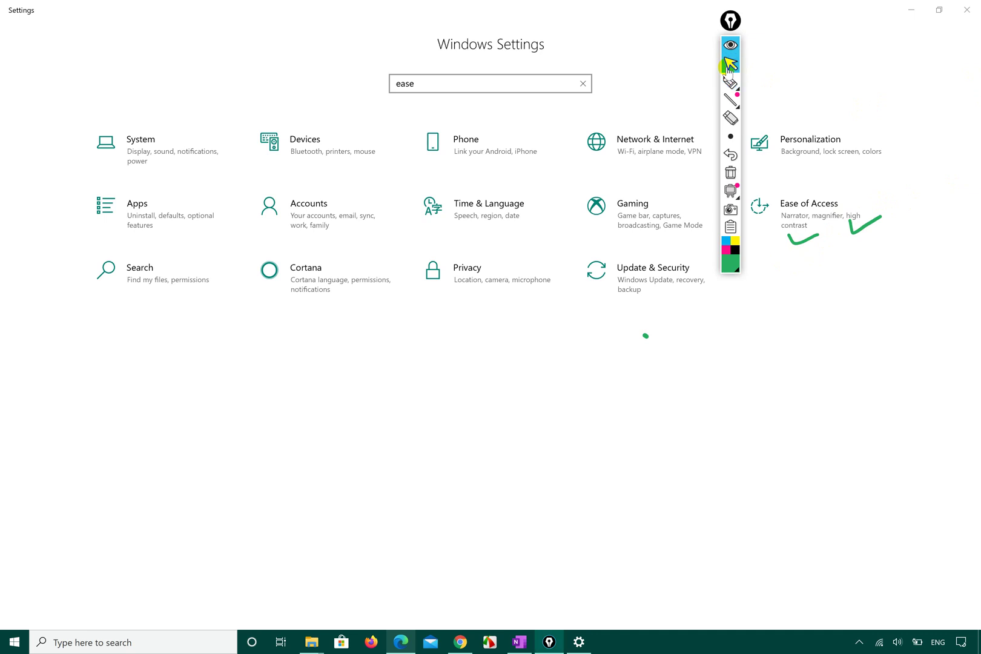
- Open the Ease of Access display settings, make the text slightly bigger and apply the change
left_click(803, 206)
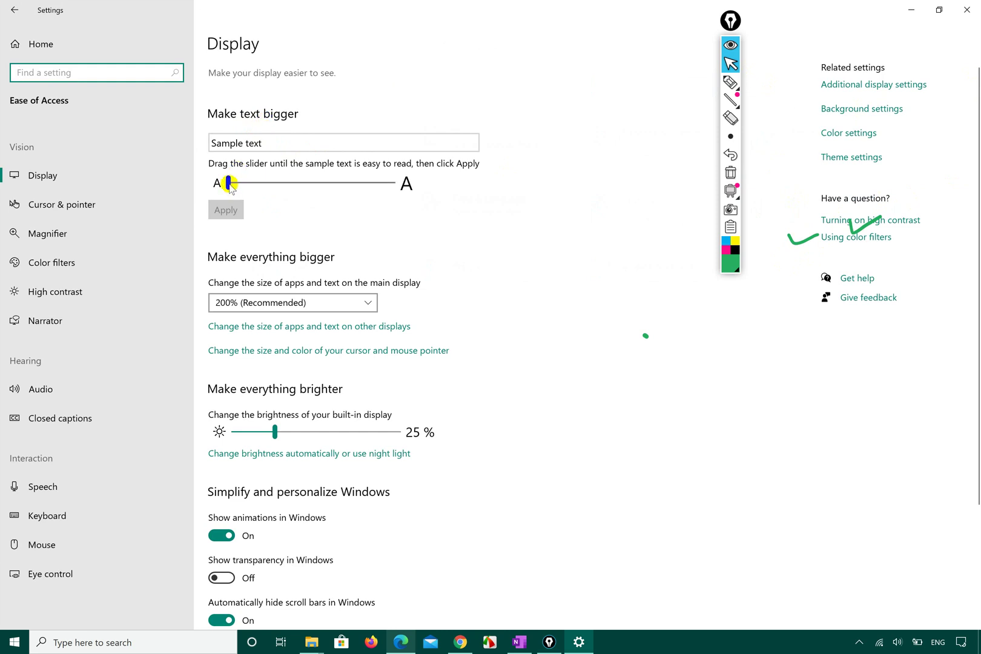
left_click_drag(228, 184, 252, 197)
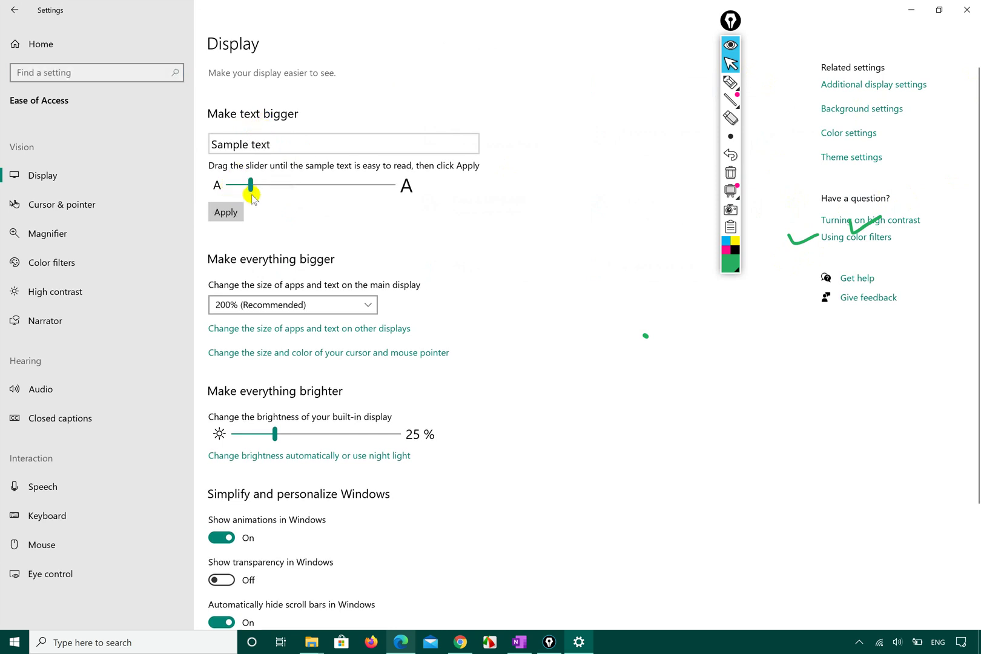
left_click(224, 213)
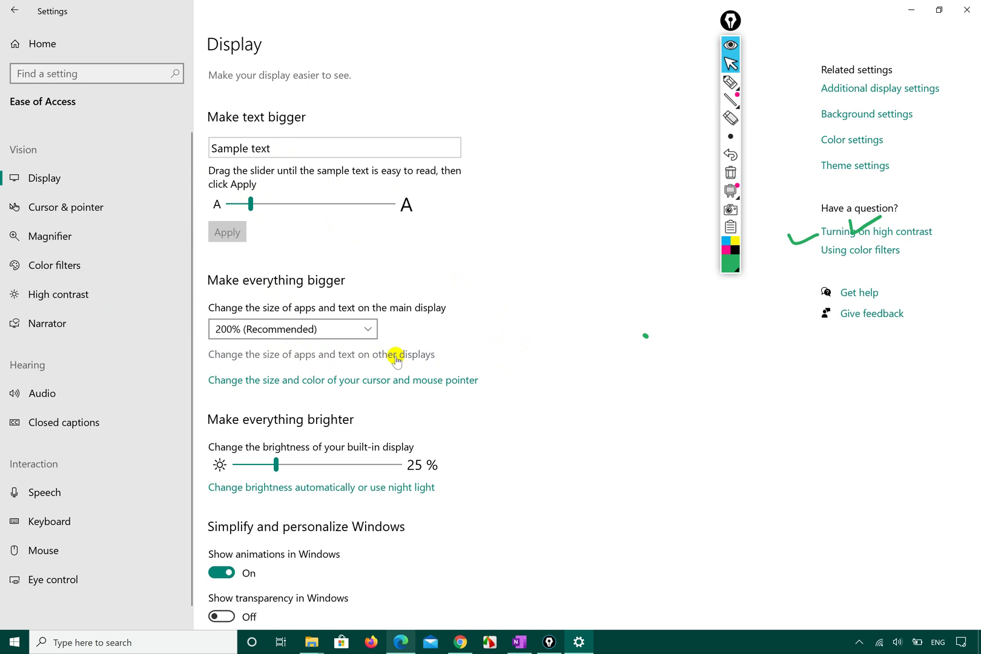
- Open the cursor and pointer settings, switch to a colored pointer and try the suggested pink and purple
left_click(335, 382)
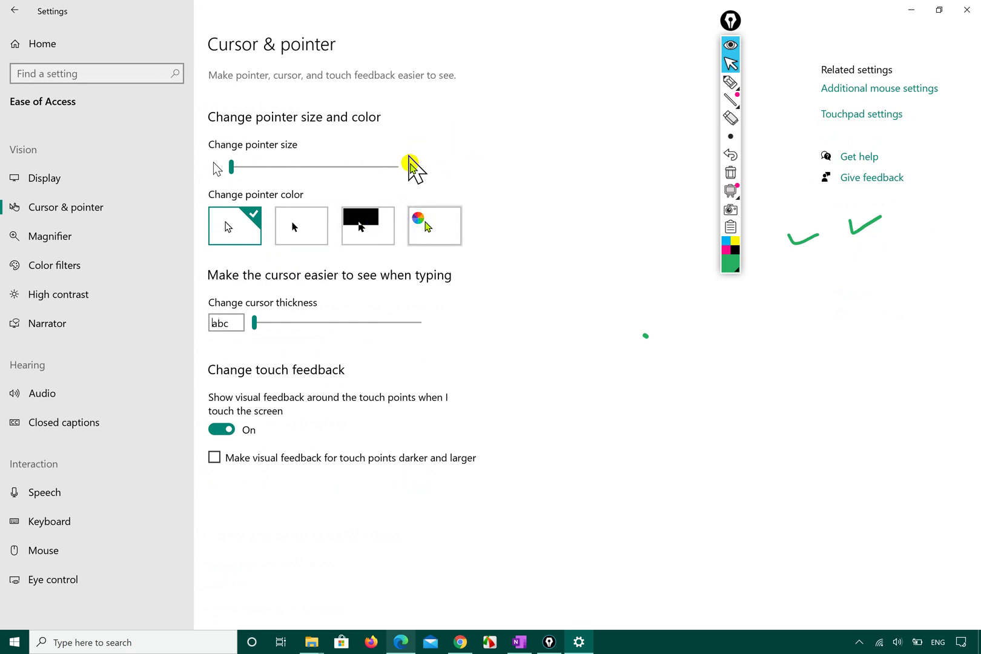
left_click(435, 225)
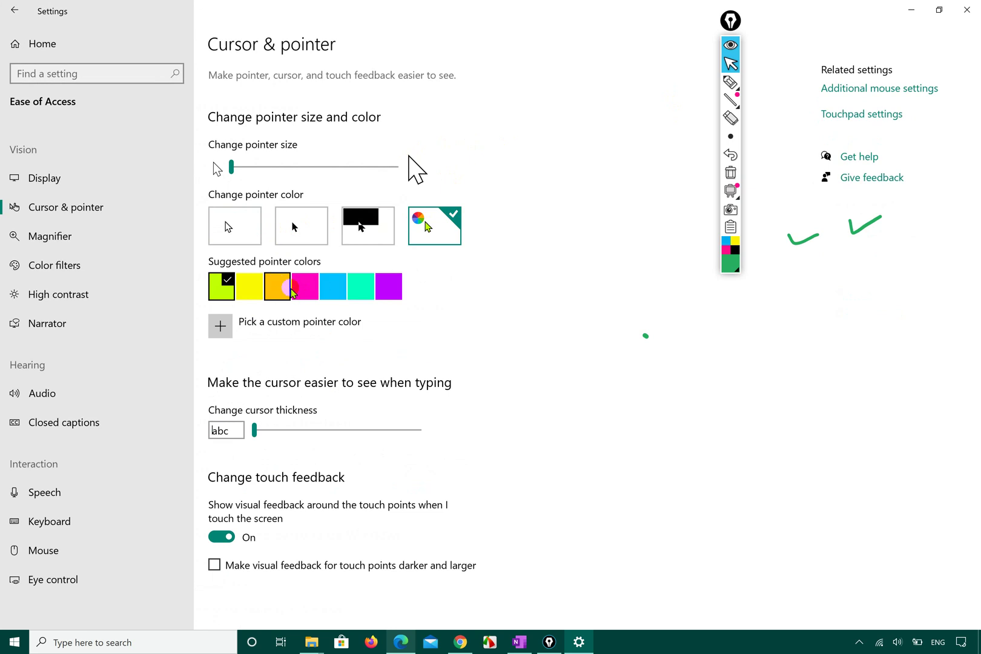
left_click(297, 289)
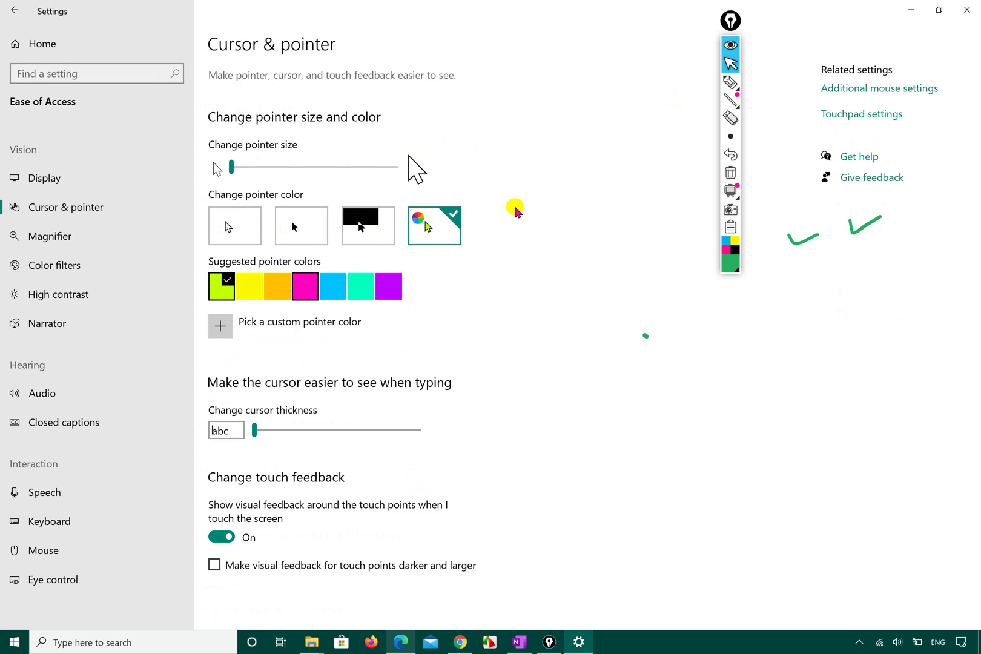
left_click(380, 283)
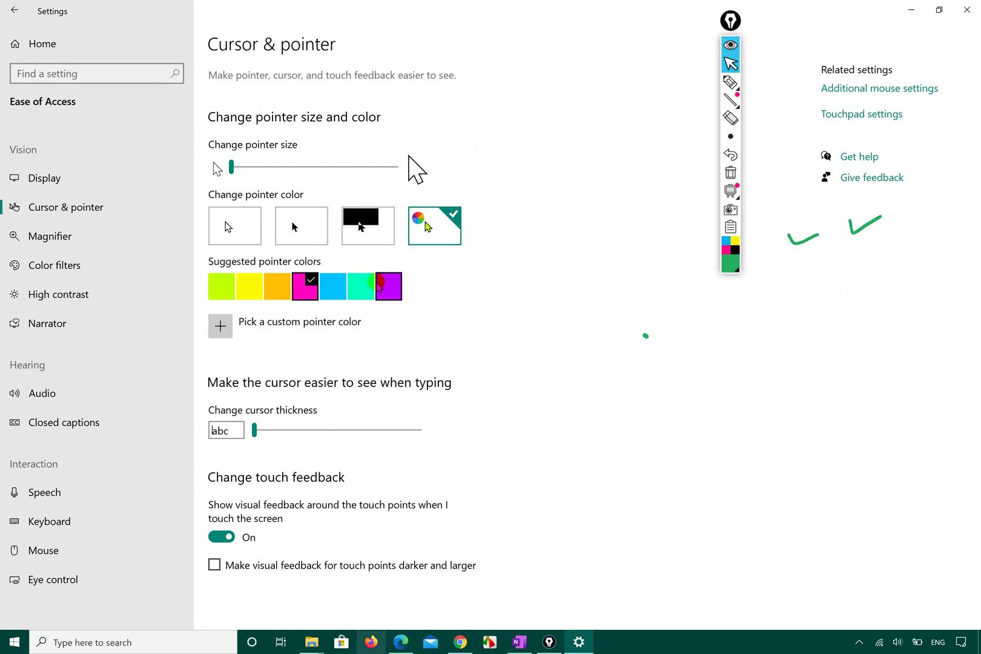
left_click(395, 285)
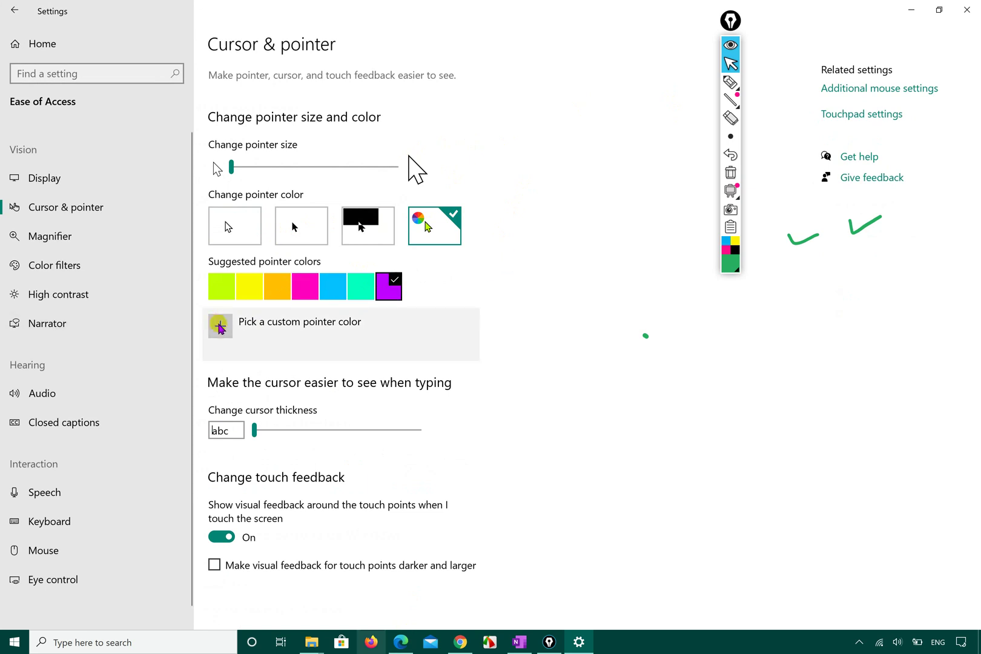
left_click(391, 286)
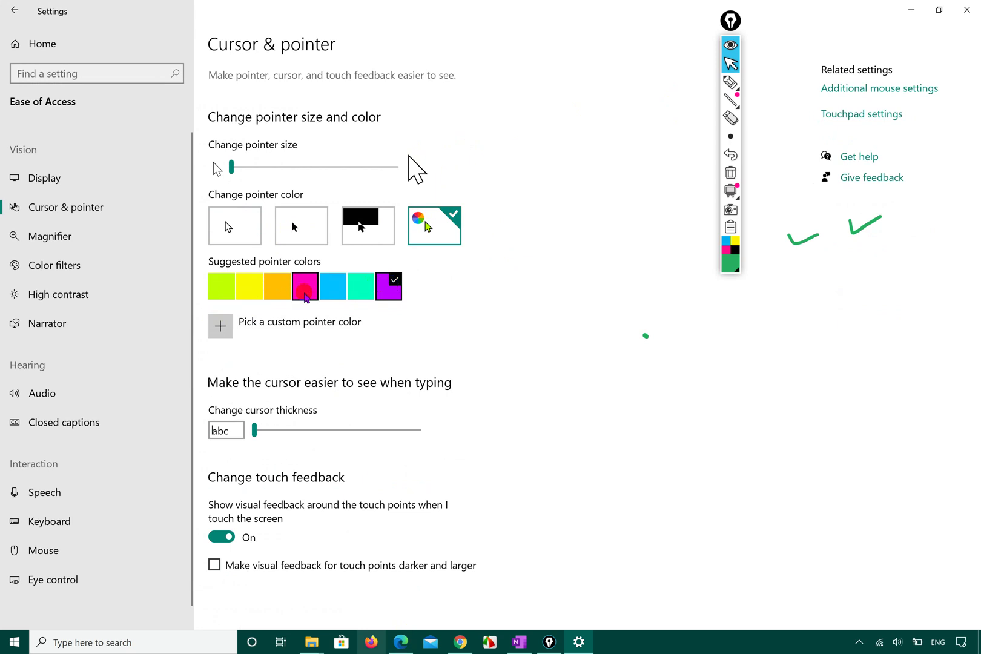
- Pick a custom red as the pointer color and accept it
left_click(218, 327)
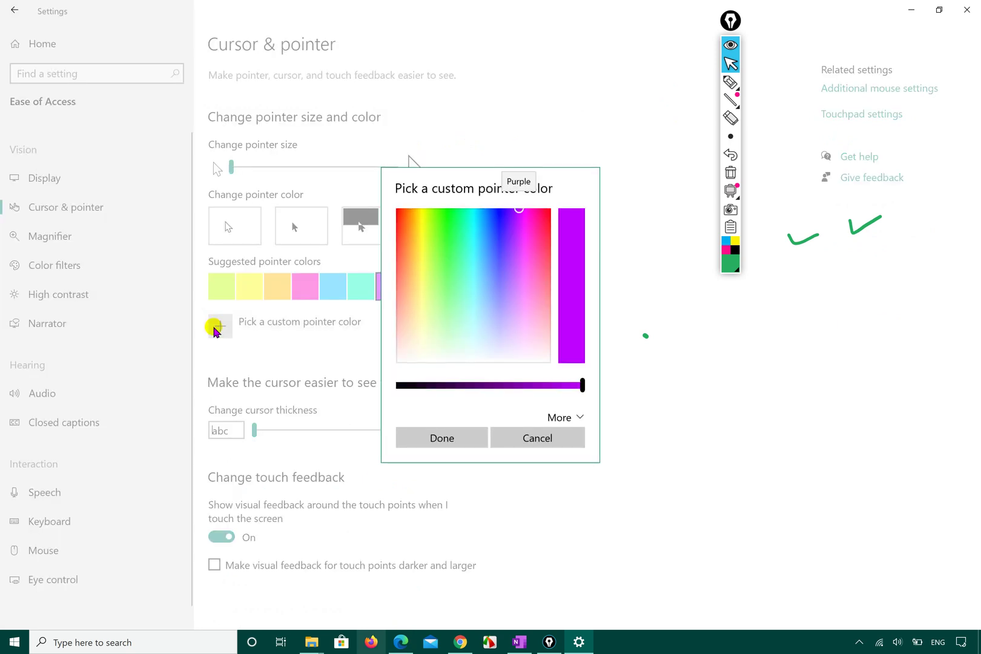
left_click_drag(520, 213, 549, 256)
left_click(574, 275)
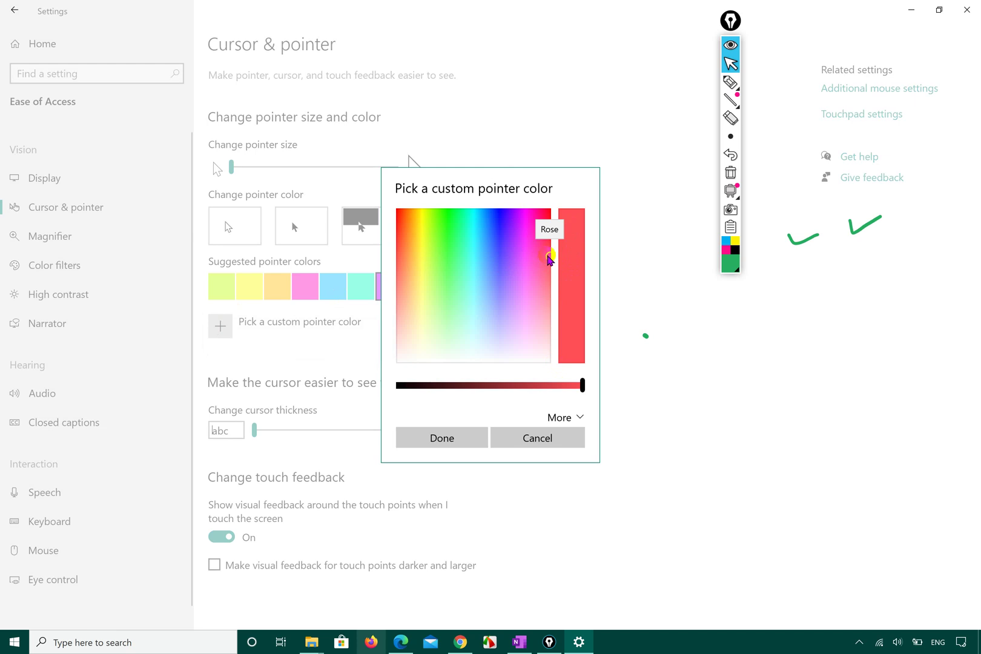
left_click(534, 226)
mouse_move(537, 231)
left_mouse_down()
mouse_move(537, 215)
mouse_move(548, 219)
left_mouse_up()
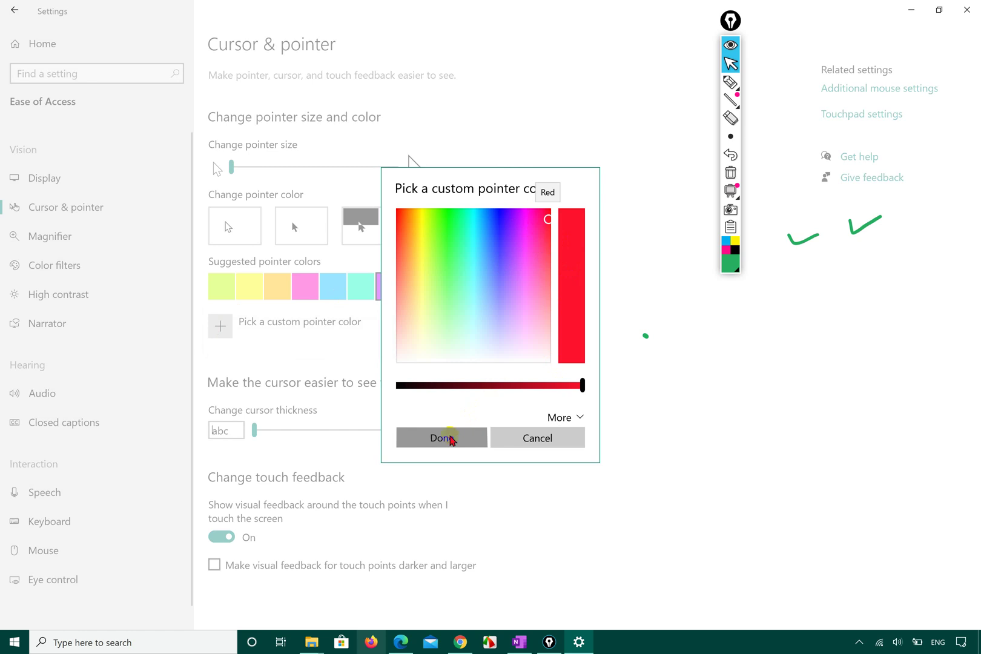
left_click(456, 434)
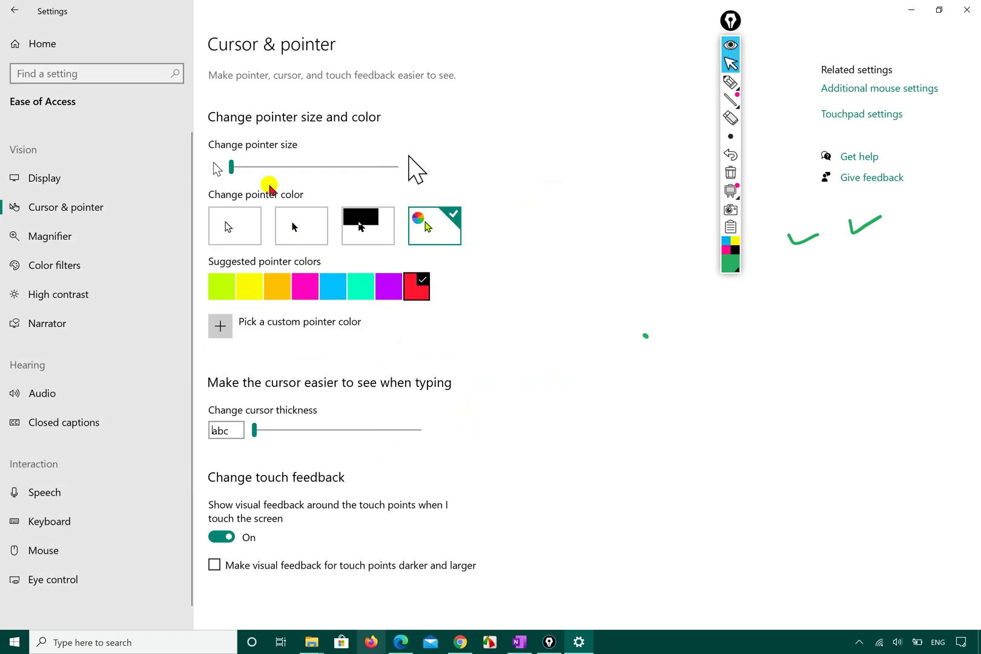
- Increase the pointer size to about one fifth of its range
left_click(234, 167)
left_click_drag(235, 169, 262, 171)
left_click(286, 166)
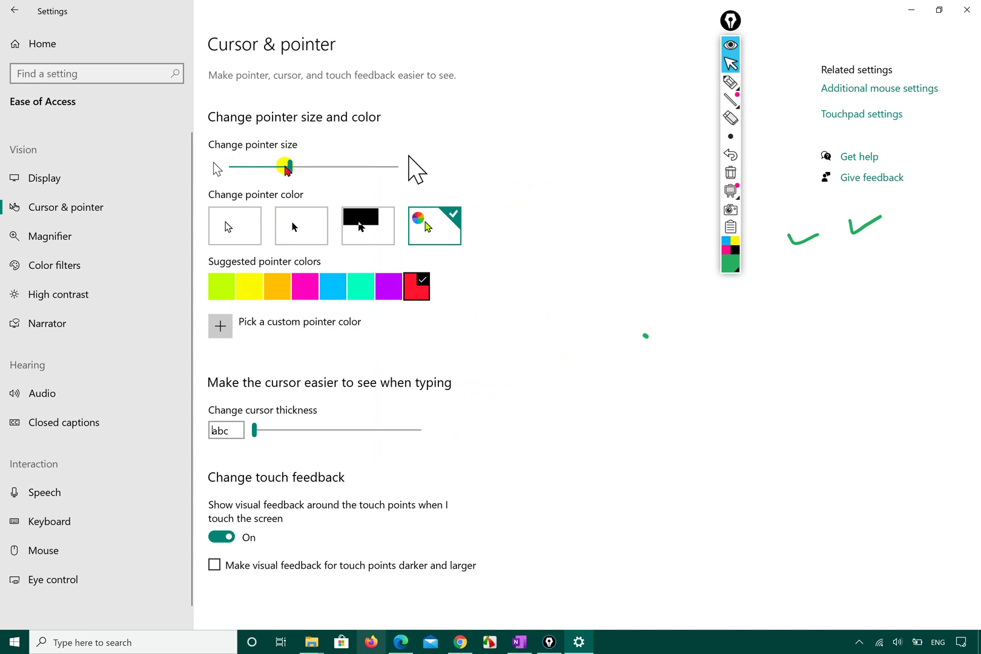
left_click(277, 165)
left_click_drag(277, 165, 267, 164)
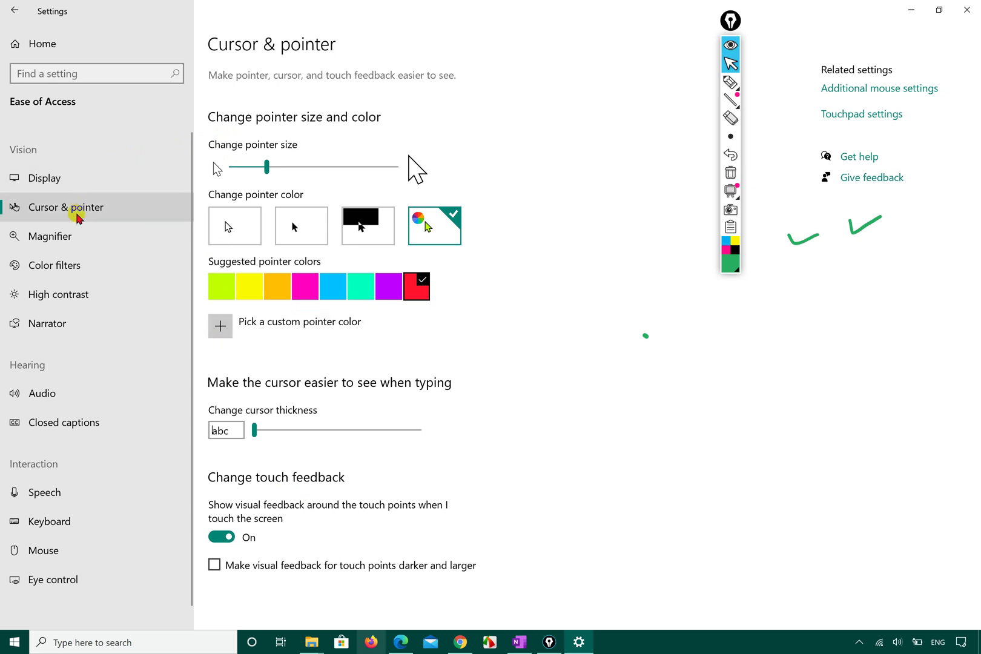
- Open the Magnifier settings, turn Magnifier on and zoom in to 200%
left_click(80, 233)
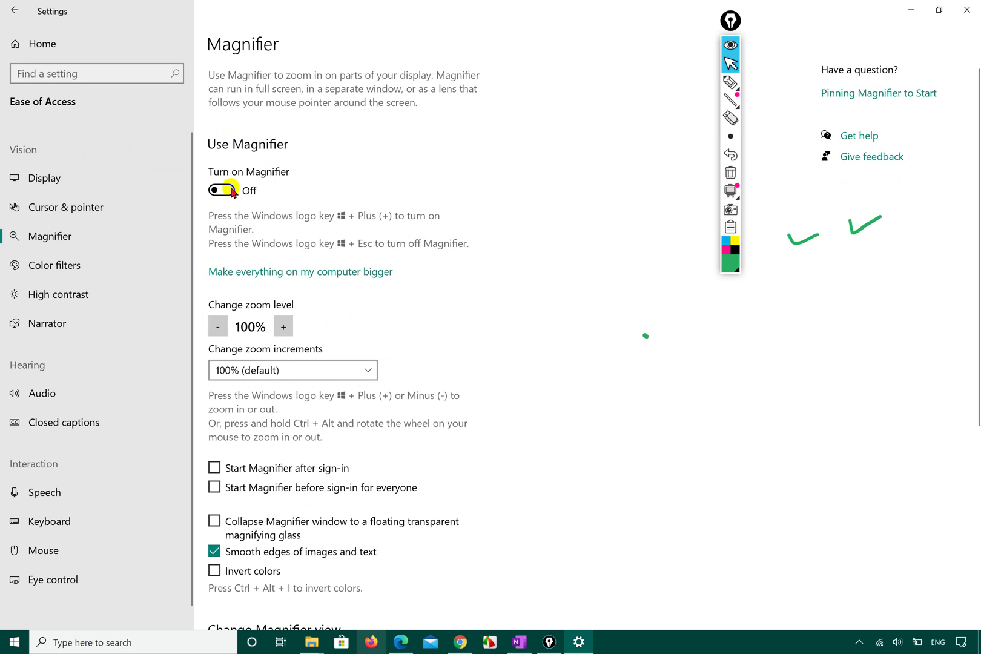
left_click(229, 191)
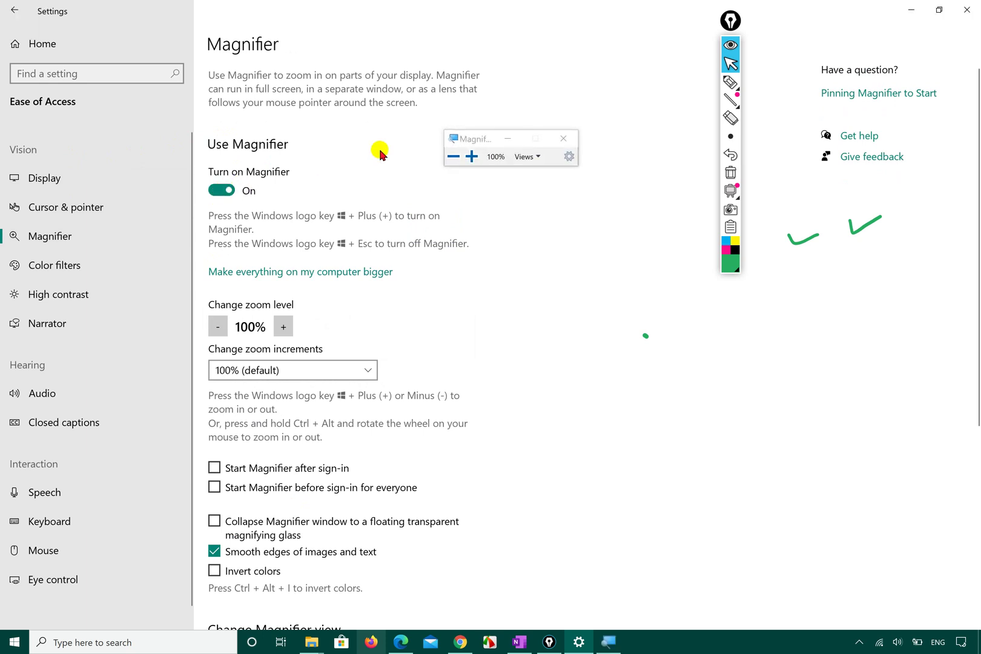
left_click(471, 157)
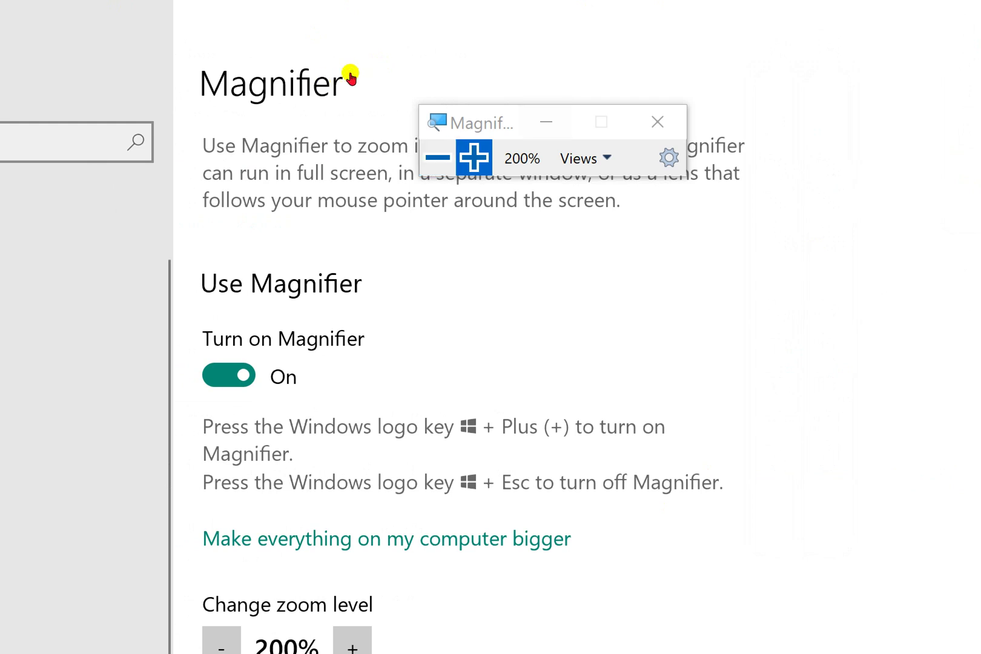
- Zoom Magnifier in to 300% and back out to 100%, and repeat with the zoom level setting using 200% and 100%
key("super+plus")
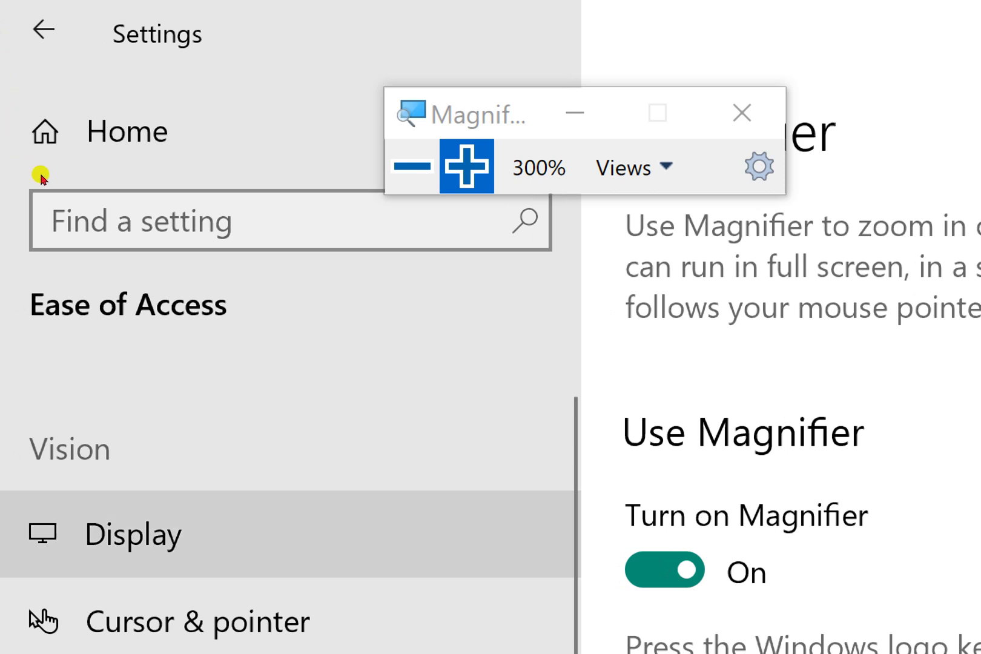
key("super+minus")
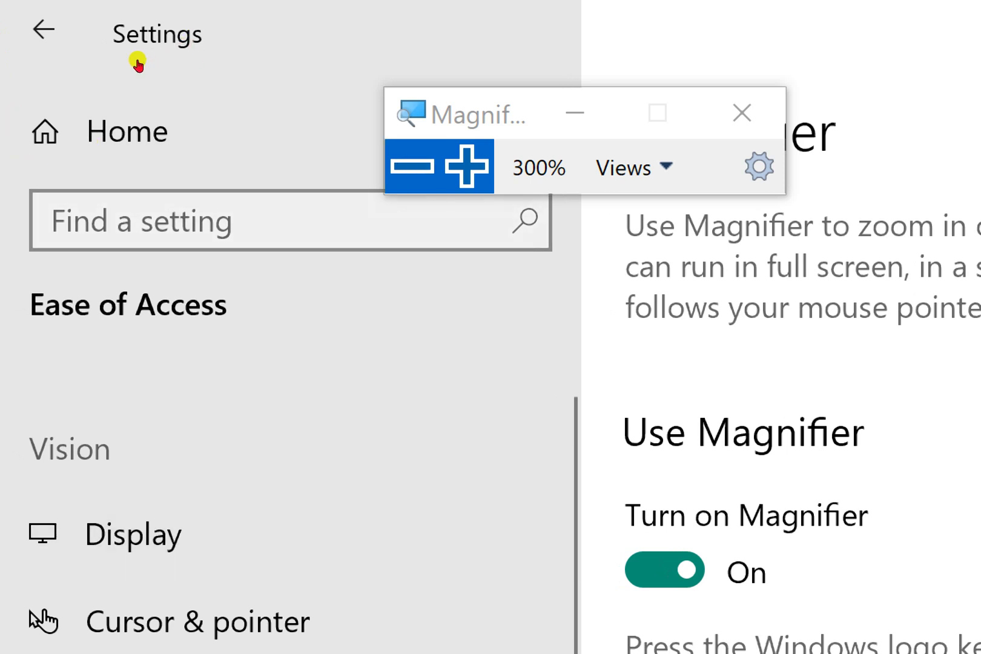
key("super+minus")
key("super+minus")
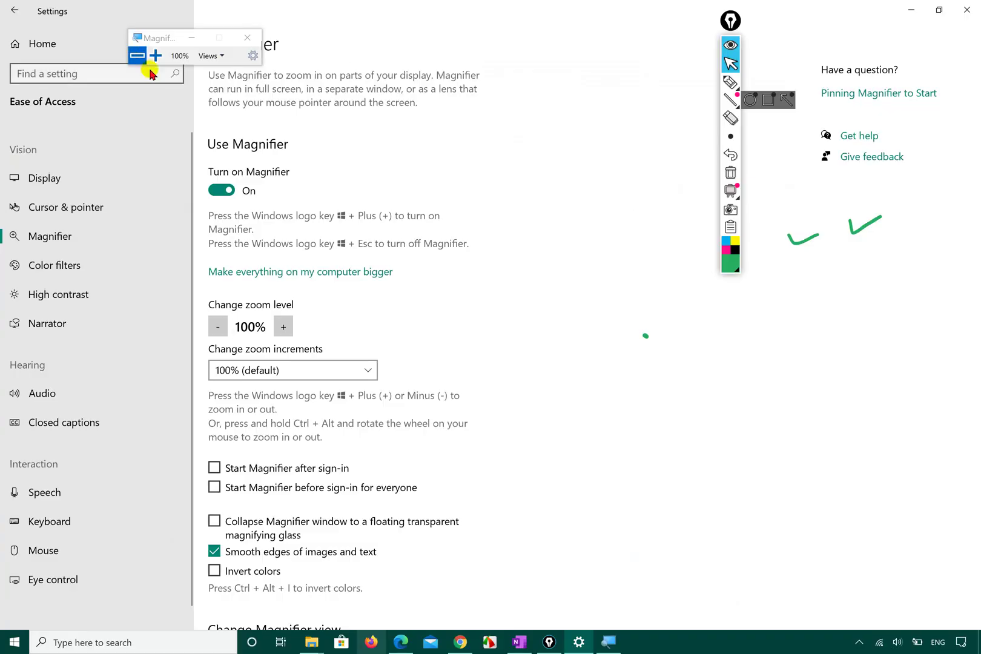
left_click(283, 327)
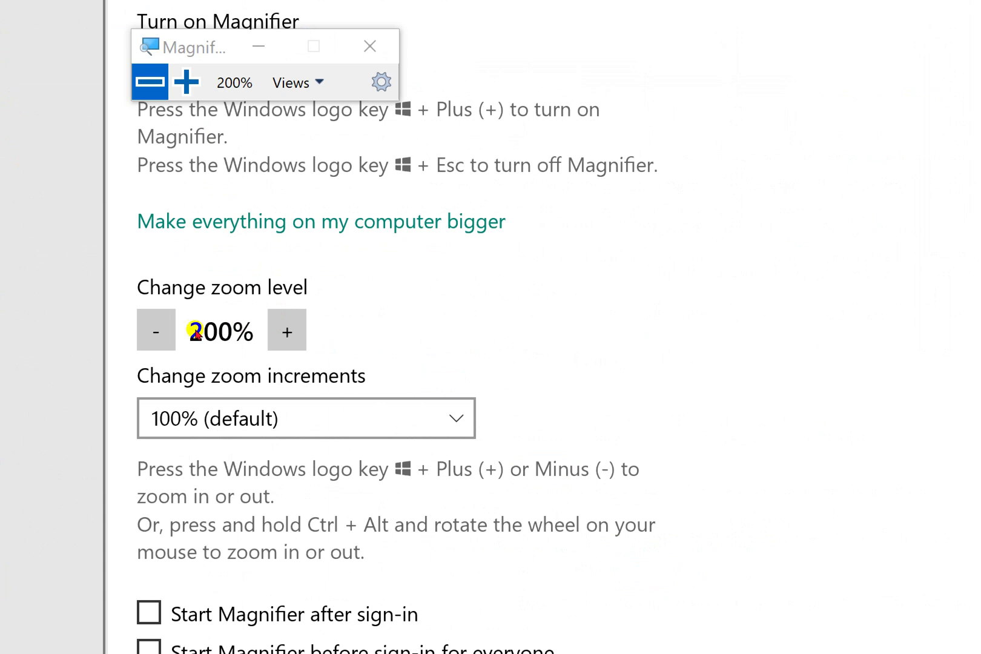
left_click(156, 330)
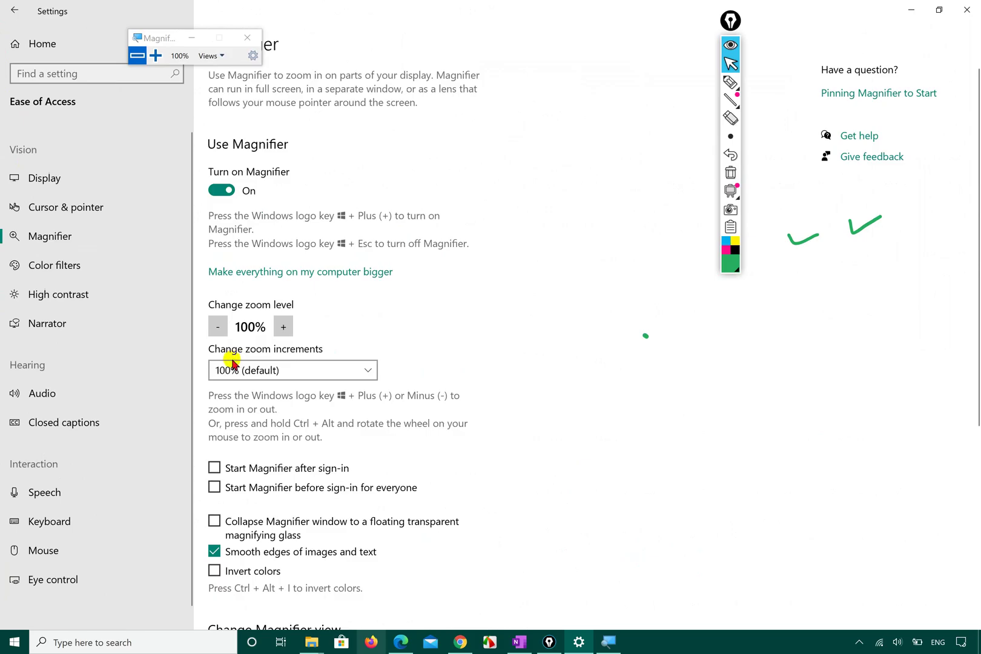
- Review the Magnifier view choices, keep Full screen, and test it by zooming to 200% and back to 100%
scroll(233, 365, "down", 5)
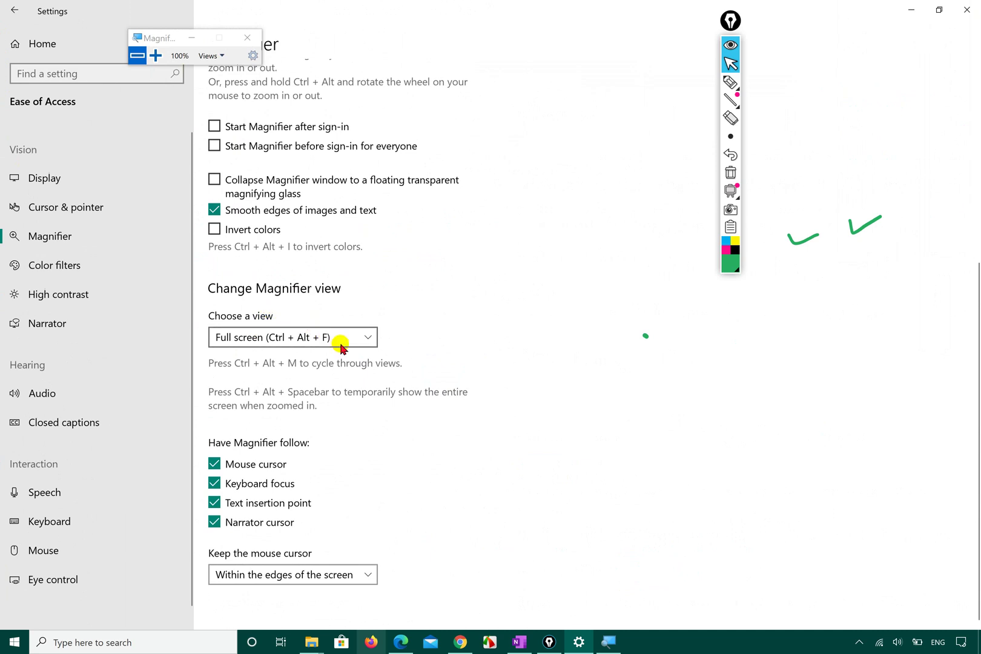
left_click(367, 338)
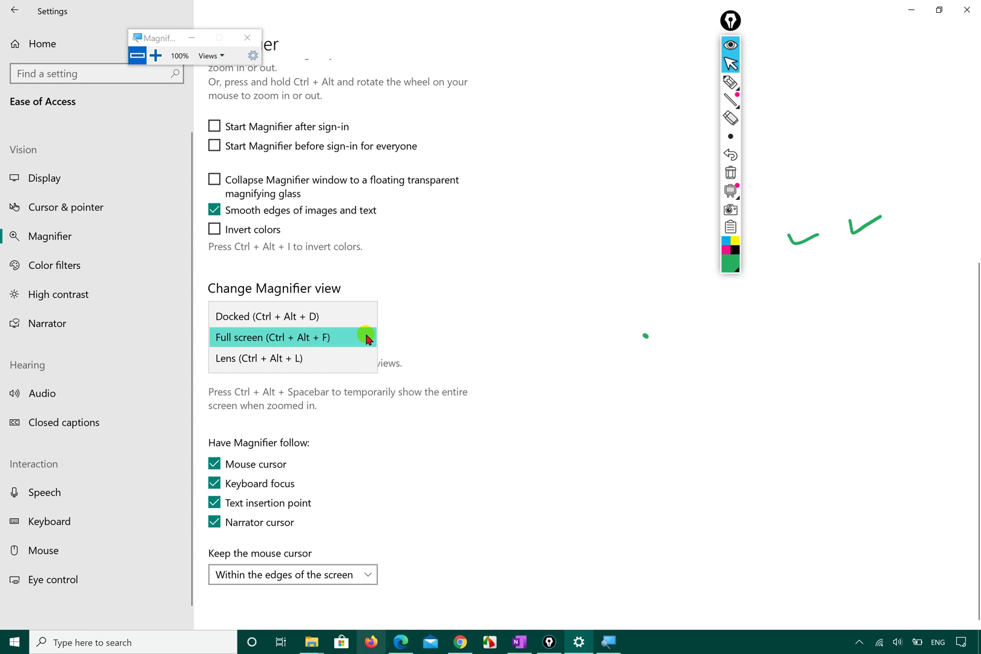
left_click(366, 338)
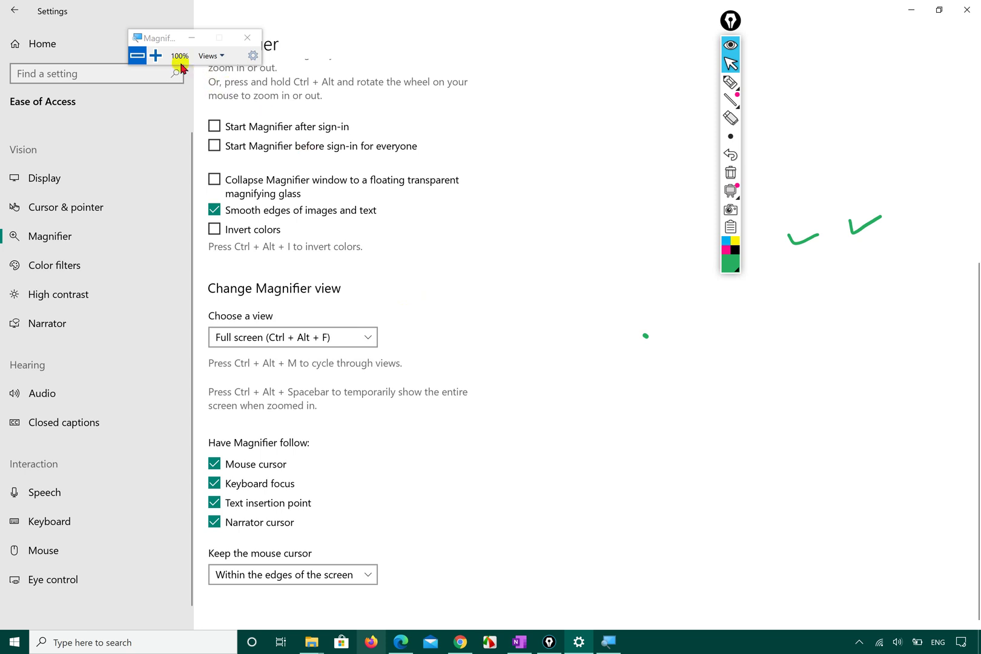
left_click(157, 54)
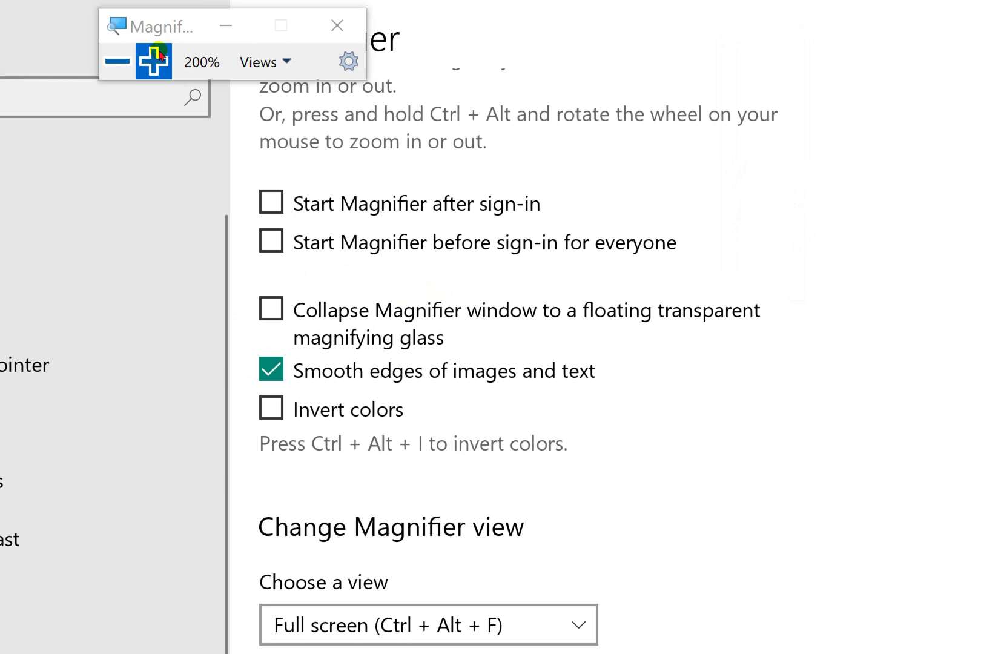
left_click(119, 61)
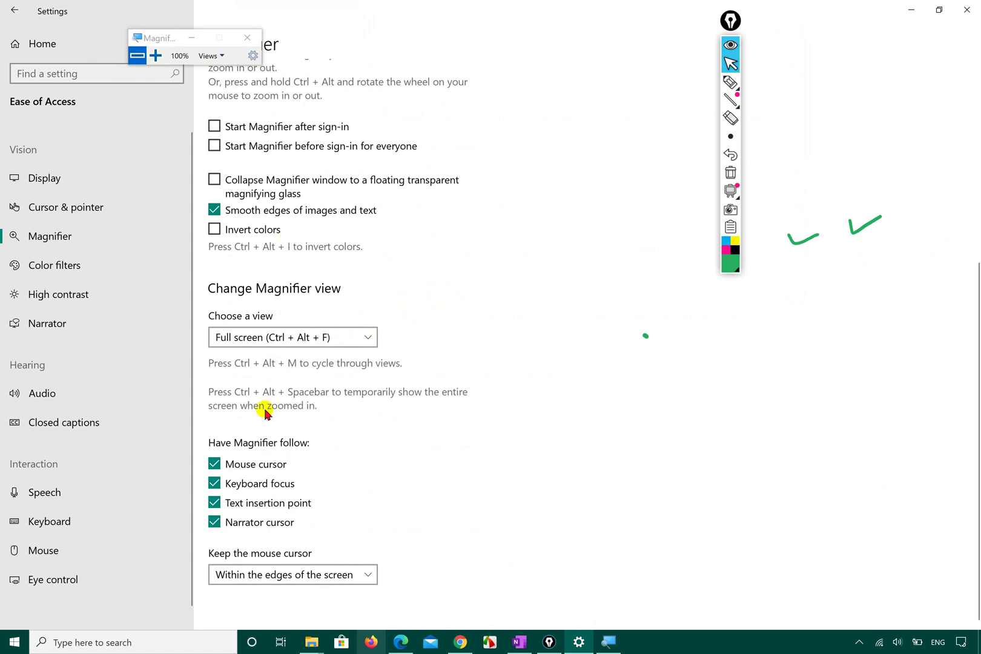
- Open the Color filters settings and look through the available grayscale, inverted and colorblindness filters
left_click(131, 267)
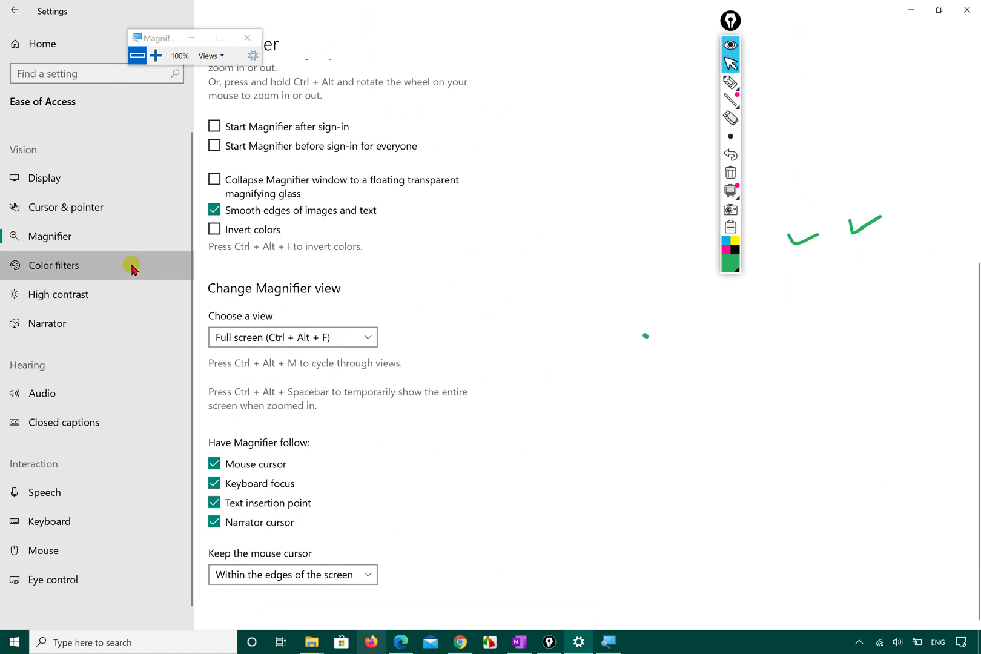
scroll(296, 300, "down", 5)
scroll(297, 300, "up", 3)
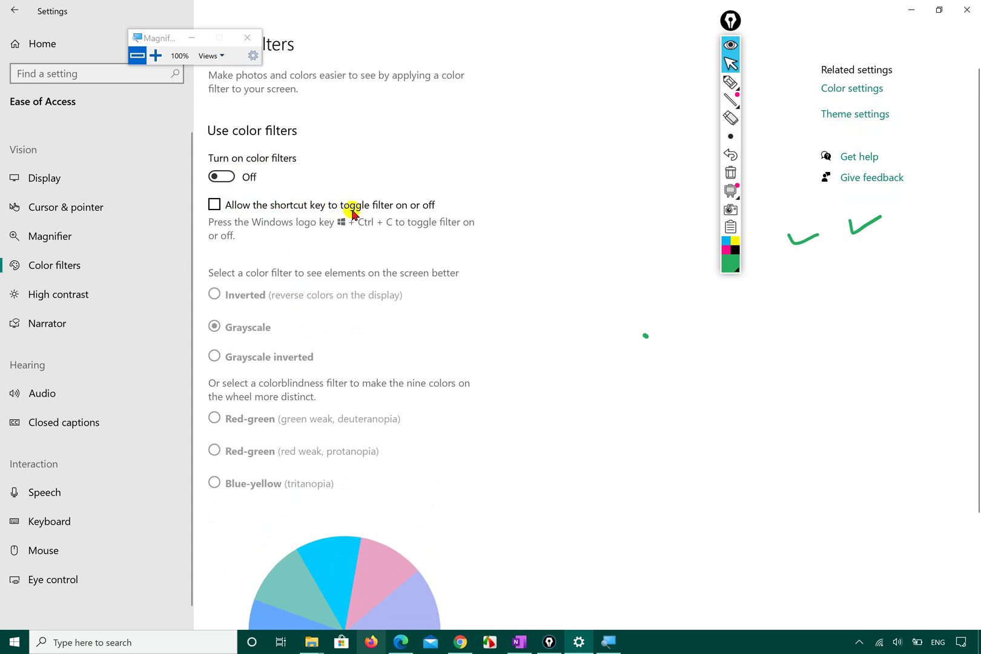
scroll(260, 324, "down", 1)
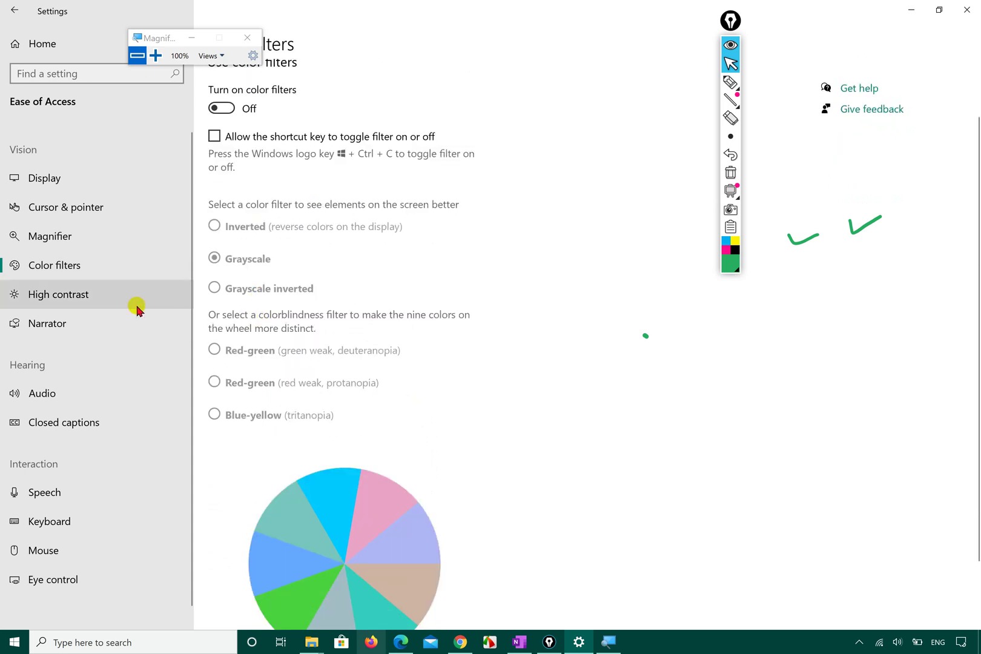
- Open the High contrast settings, turn high contrast on with the High Contrast Black theme, and turn it off again
left_click(119, 305)
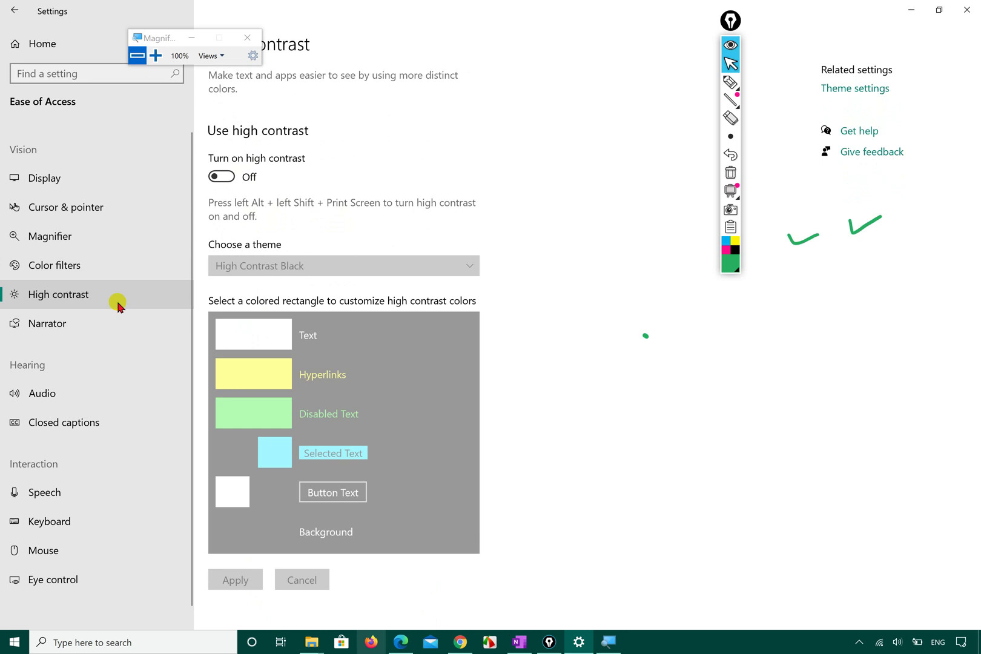
left_click(221, 177)
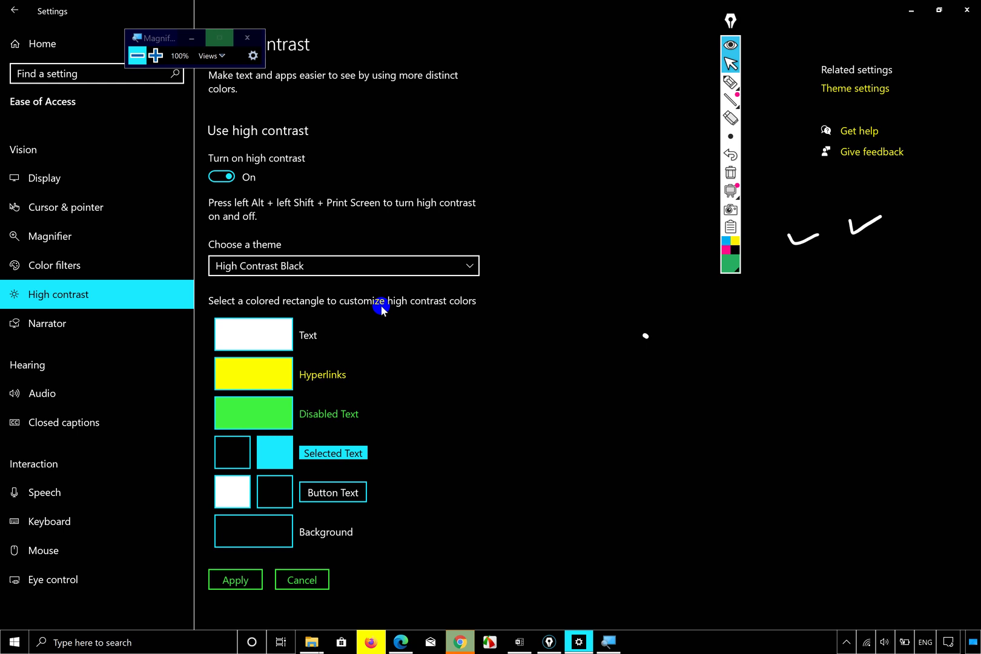
left_click(229, 177)
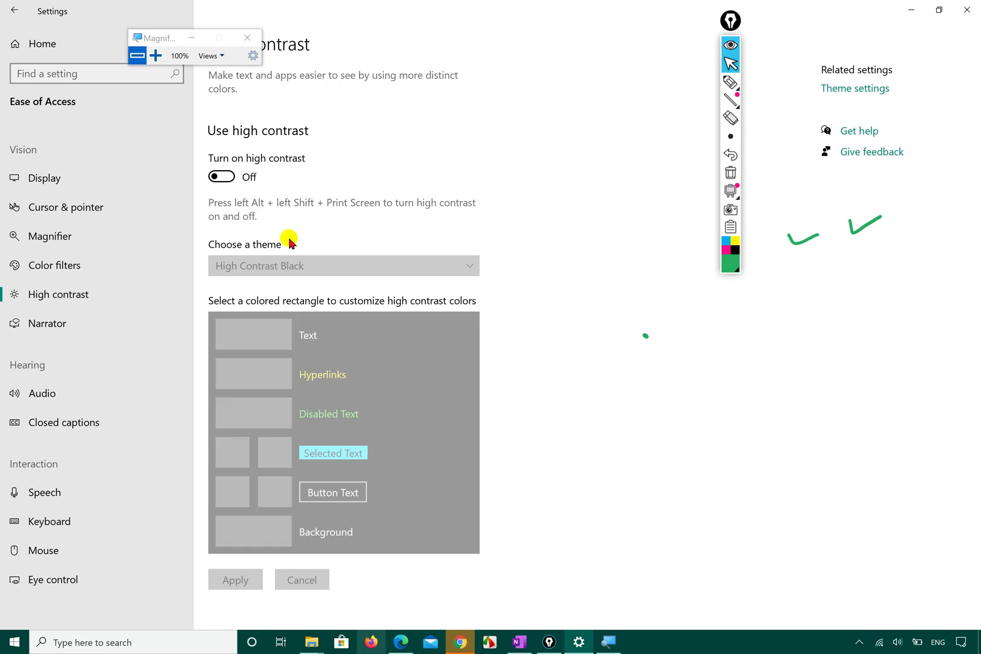
- Open the Narrator settings and move the Magnifier window clear of the page heading
left_click(79, 318)
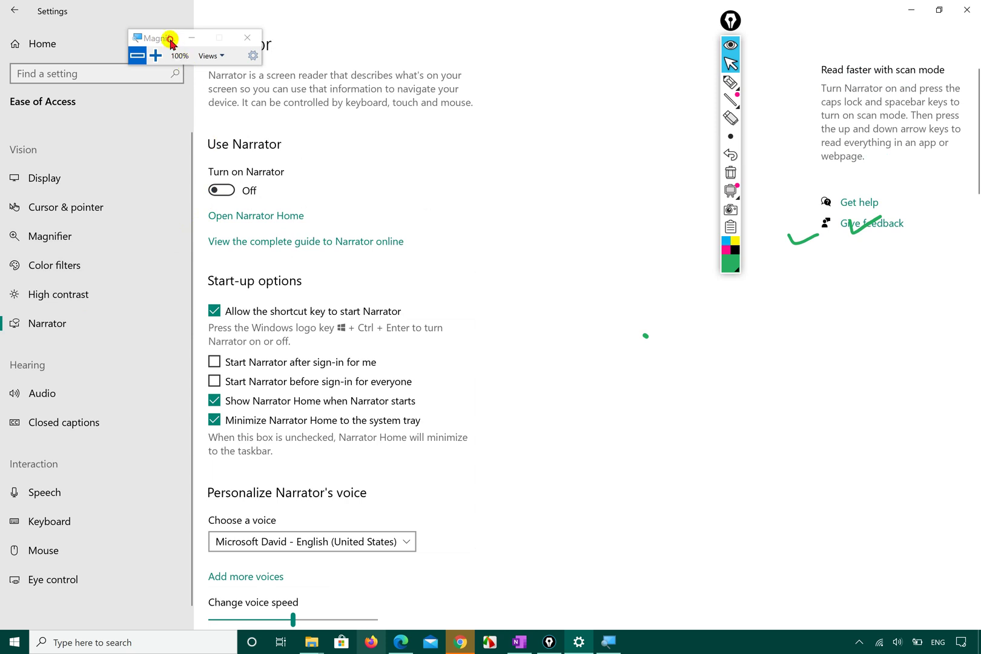
left_click_drag(171, 41, 533, 59)
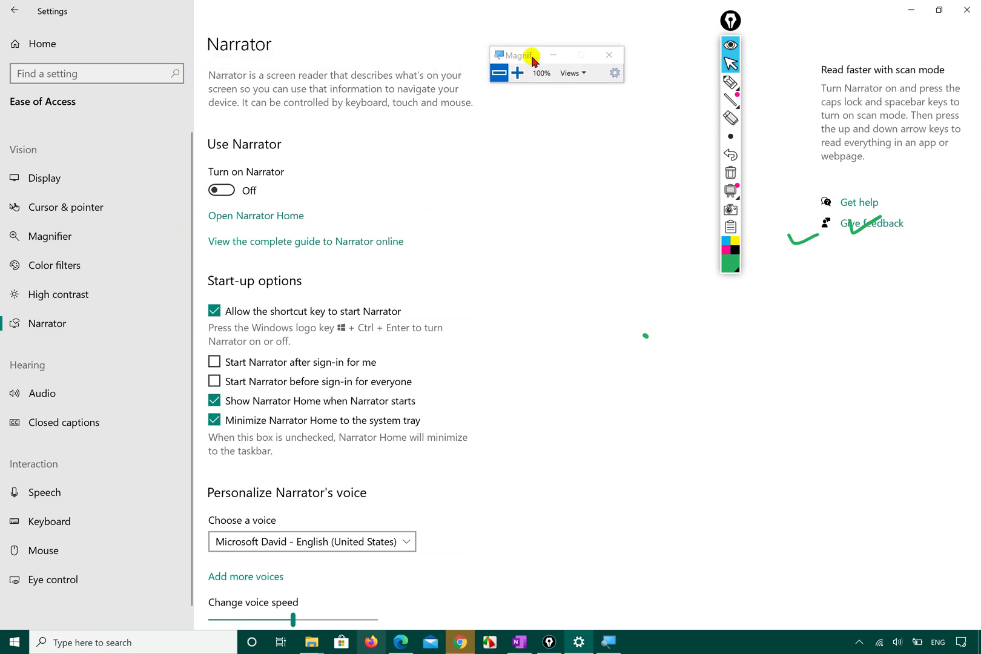
- Turn on Narrator, accept the keyboard changes notice and exit Narrator from its welcome window
left_click(229, 190)
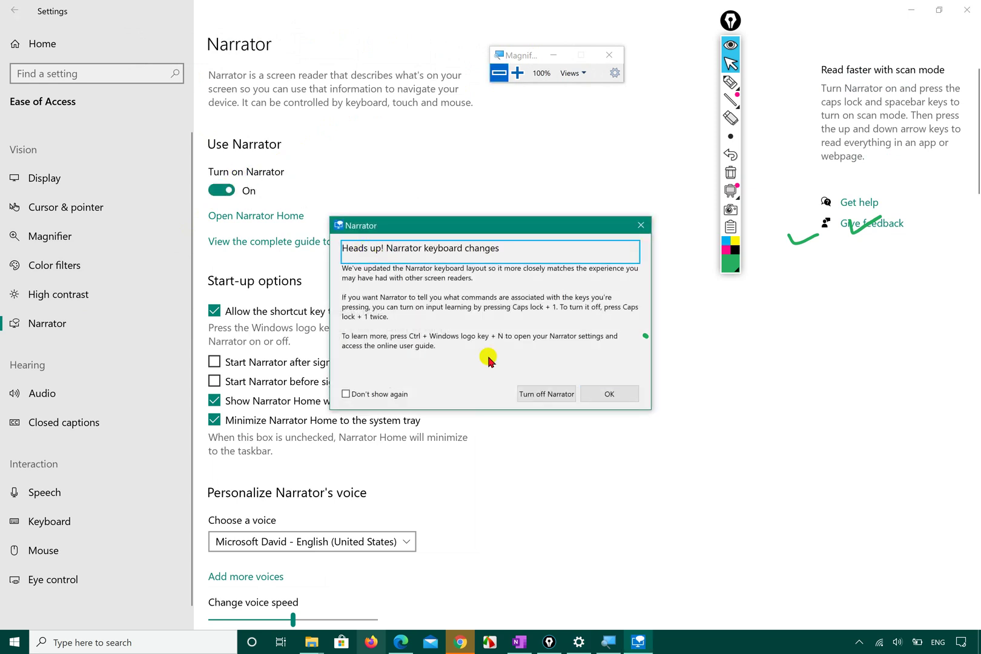
left_click(612, 391)
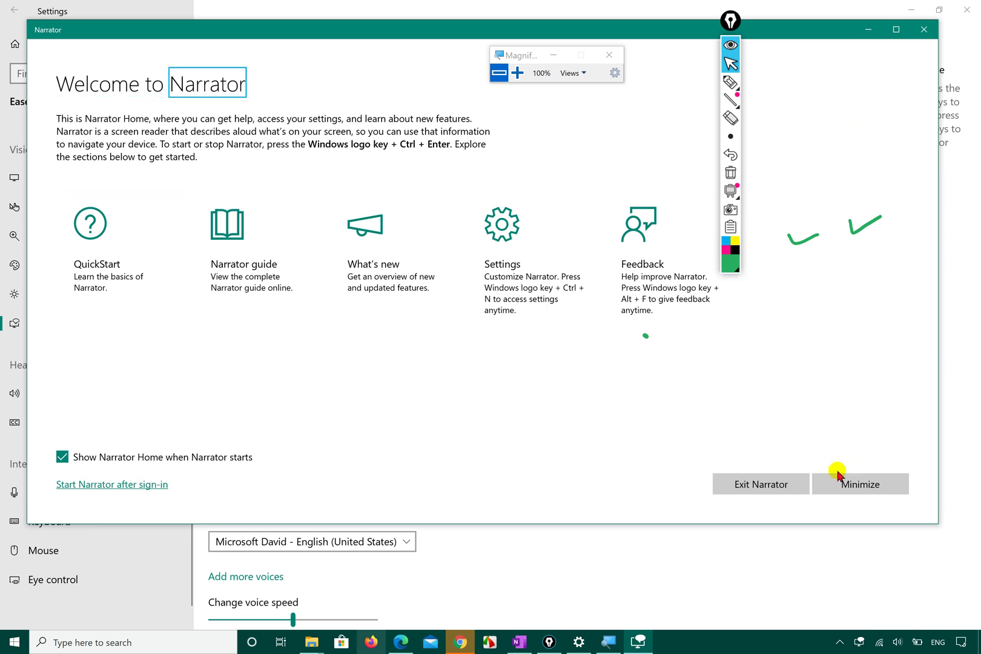
left_click(782, 488)
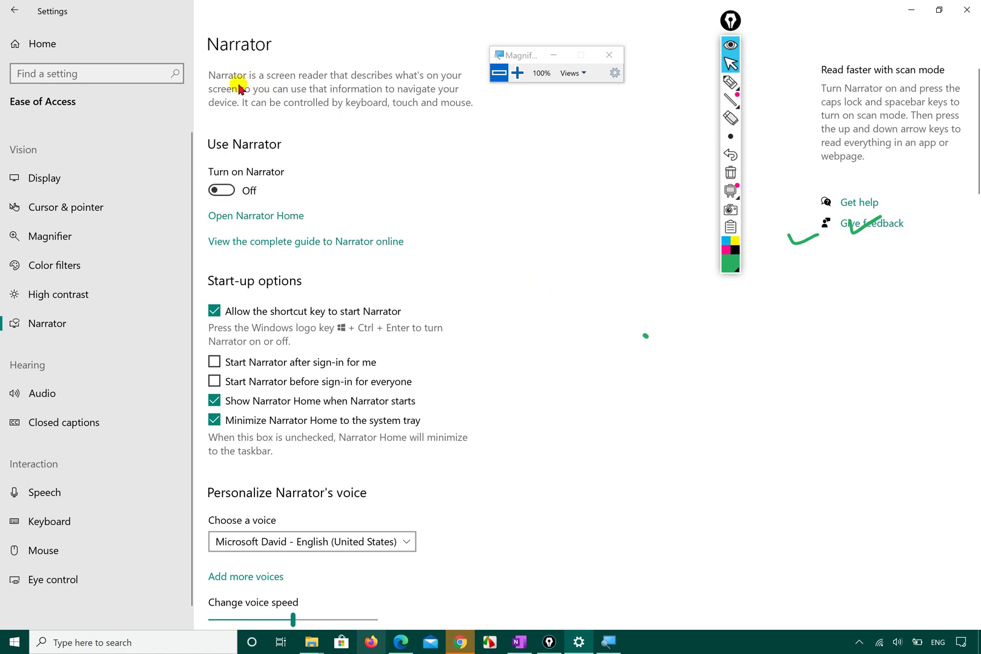
- Start Narrator again, minimize Narrator Home after accepting the notice, and switch Narrator off in the settings
left_click(226, 187)
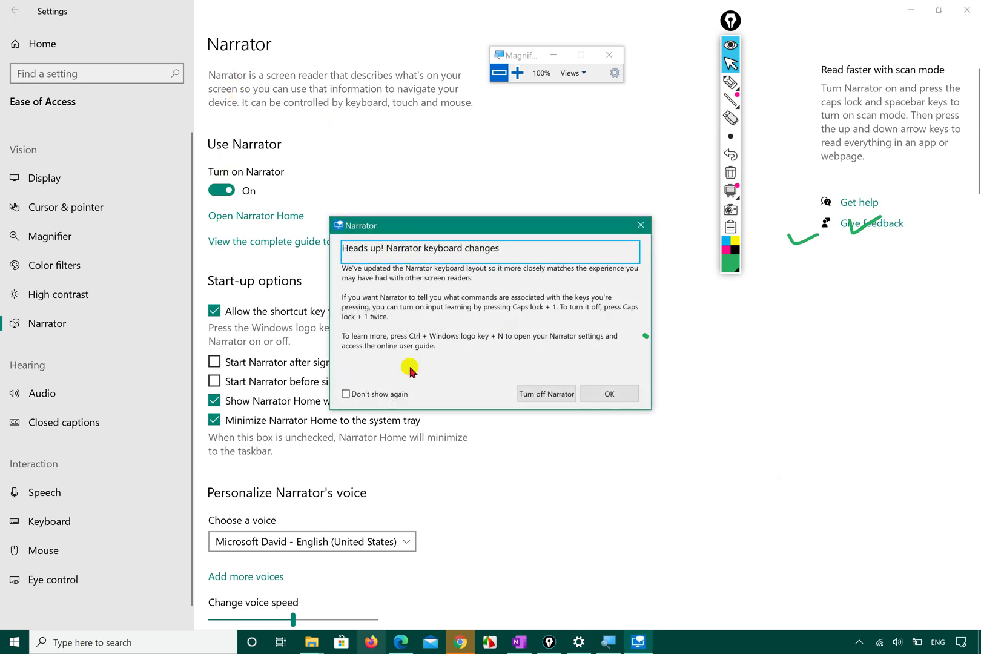
left_click(603, 392)
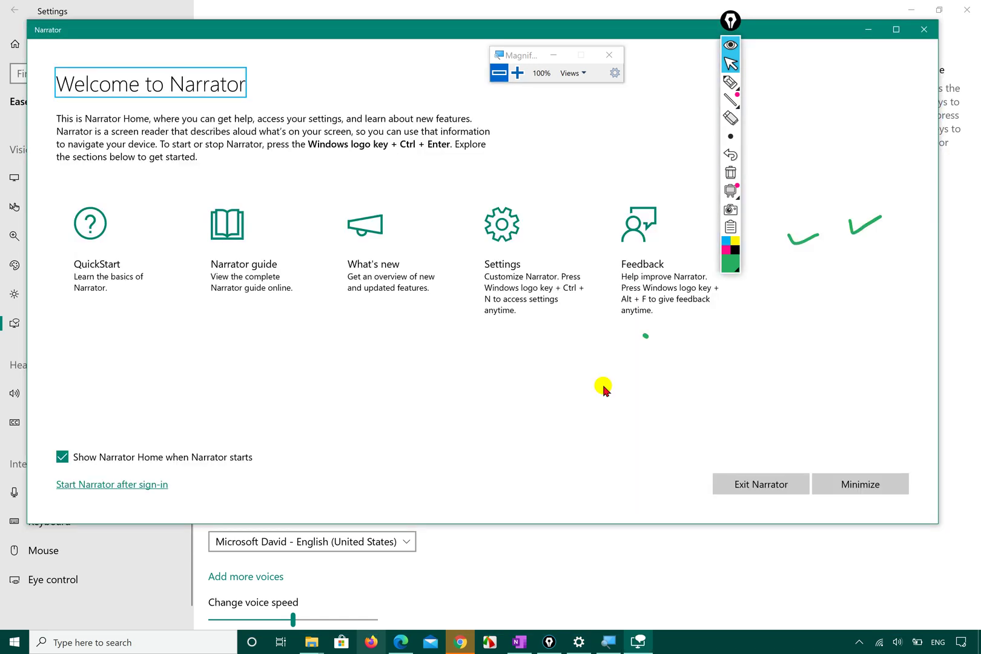
left_click(850, 487)
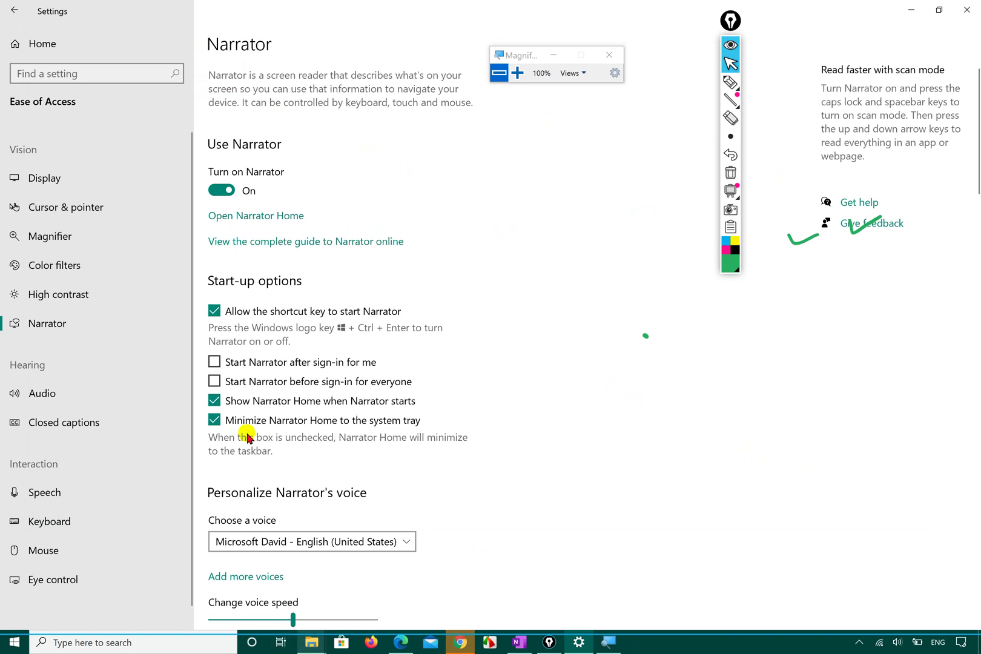
left_click(229, 192)
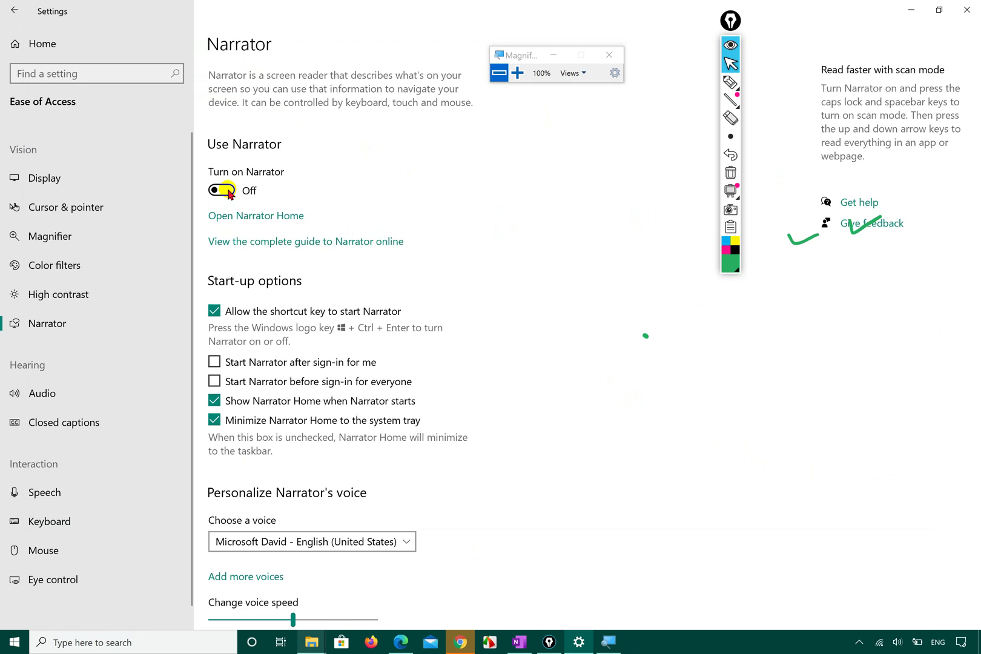
- Open the Ease of Access audio settings and raise the device volume to 40% from the system volume control
left_click(75, 394)
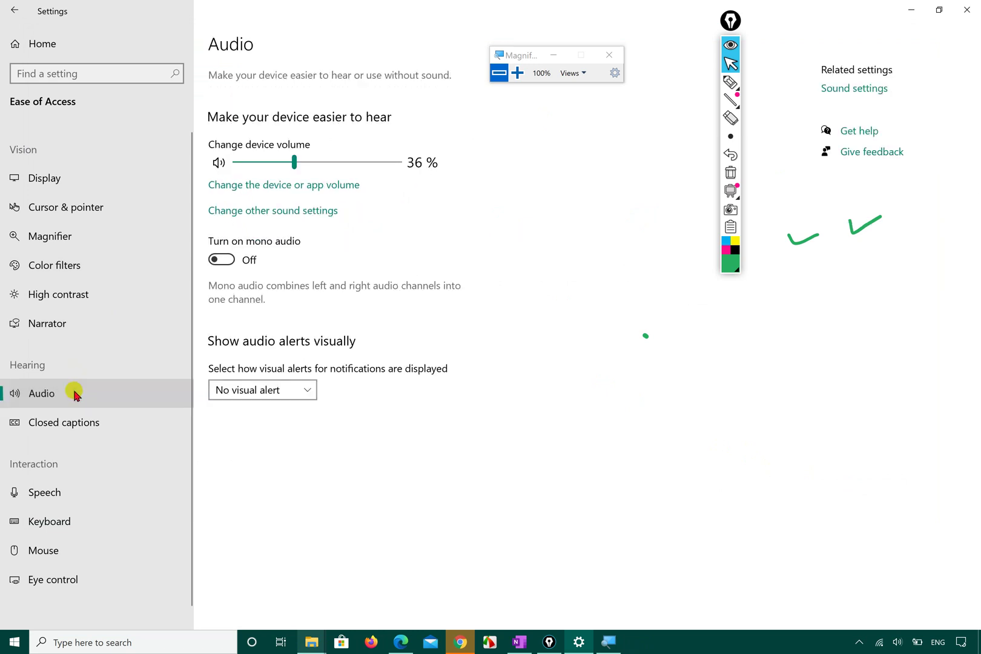
left_click(295, 163)
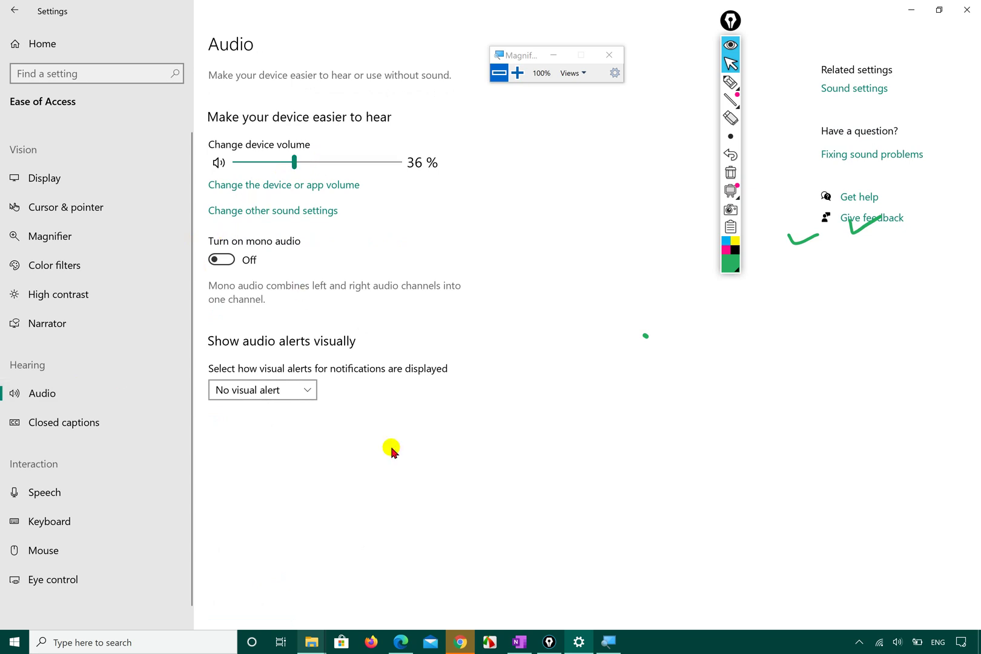
left_click(897, 642)
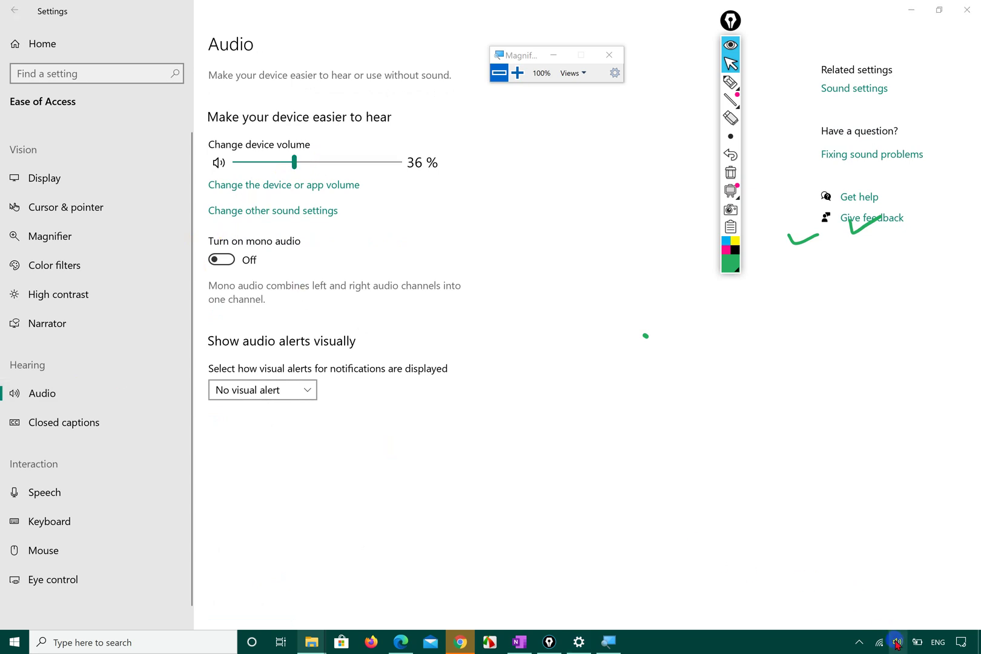
left_click(859, 615)
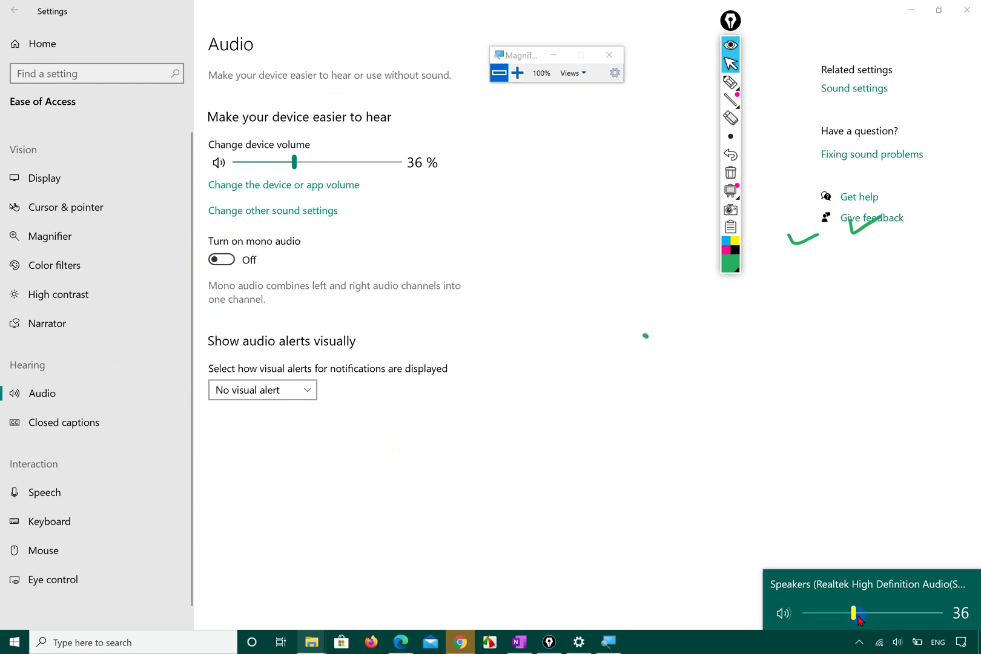
mouse_move(859, 617)
left_mouse_down()
mouse_move(908, 623)
mouse_move(786, 632)
mouse_move(825, 613)
mouse_move(860, 613)
left_mouse_up()
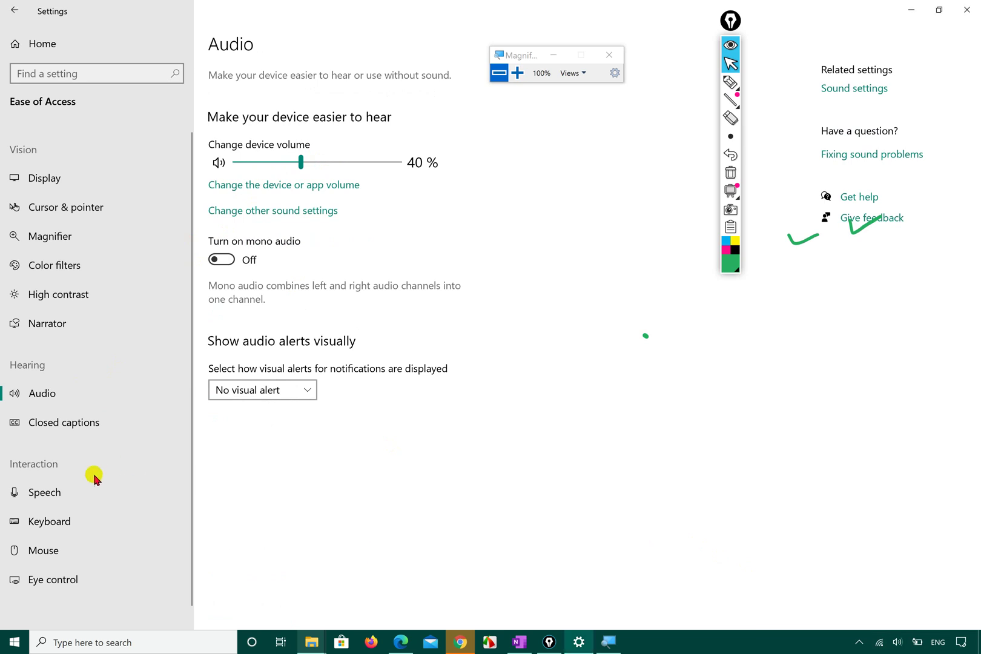
- Browse the Speech, Keyboard, Mouse and Eye control pages of the Interaction settings
left_click(89, 486)
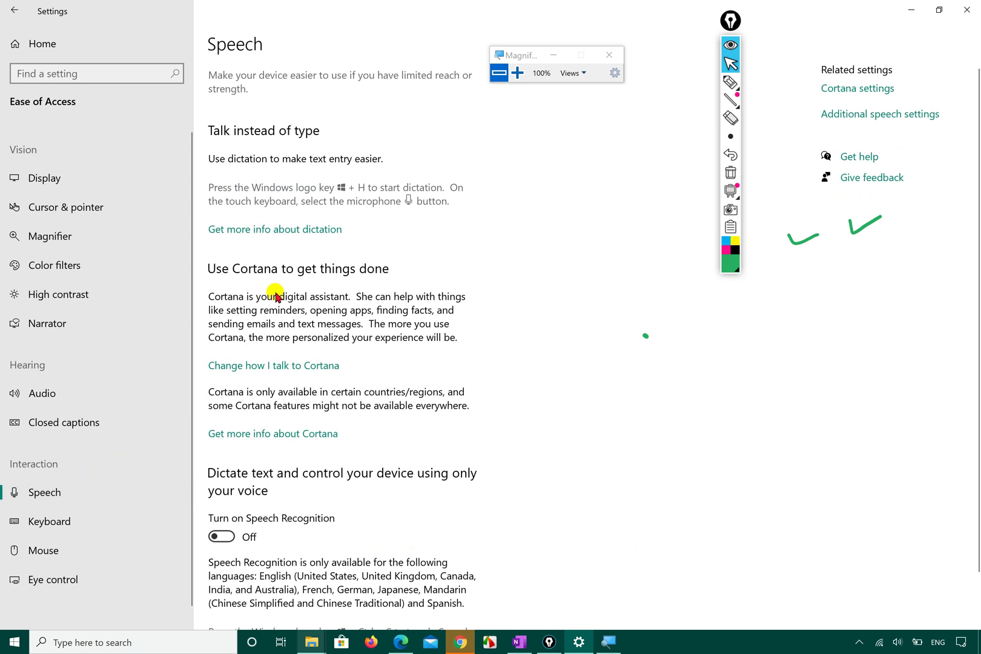
scroll(273, 293, "down", 2)
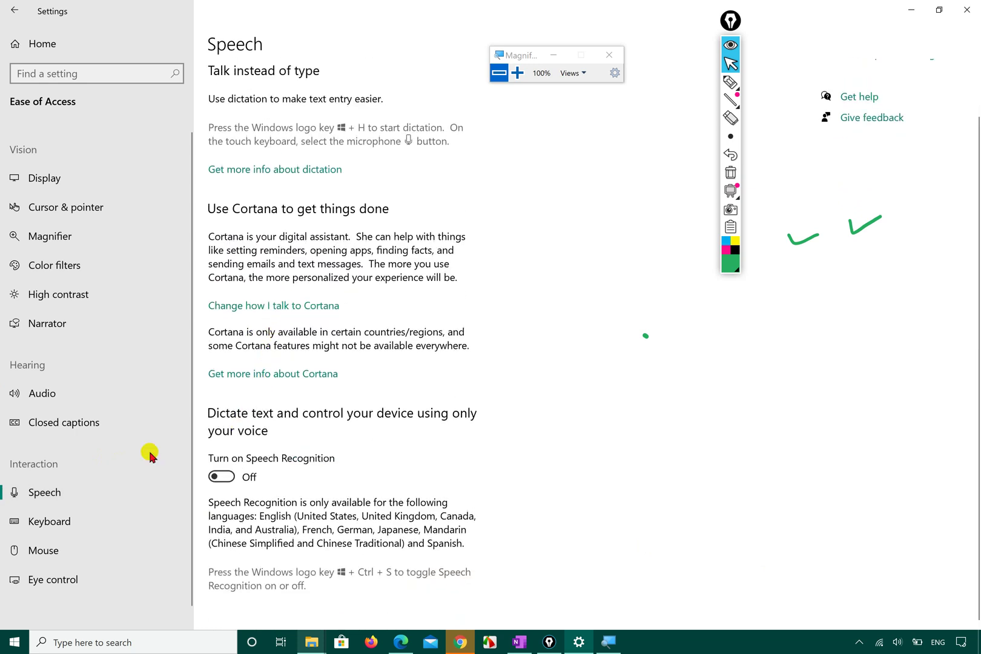
left_click(81, 524)
left_click(66, 556)
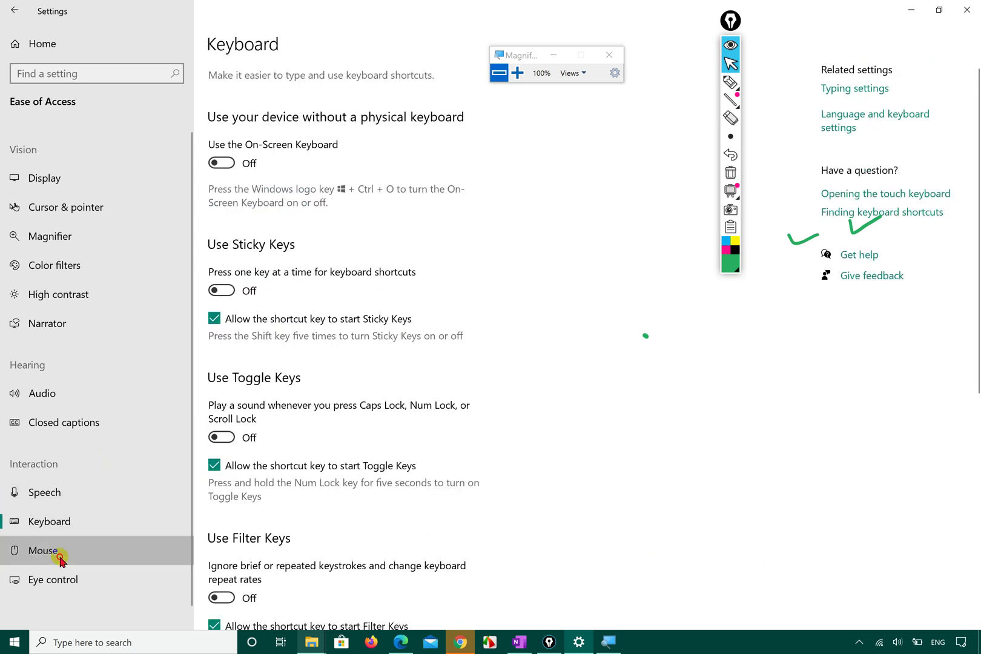
left_click(72, 578)
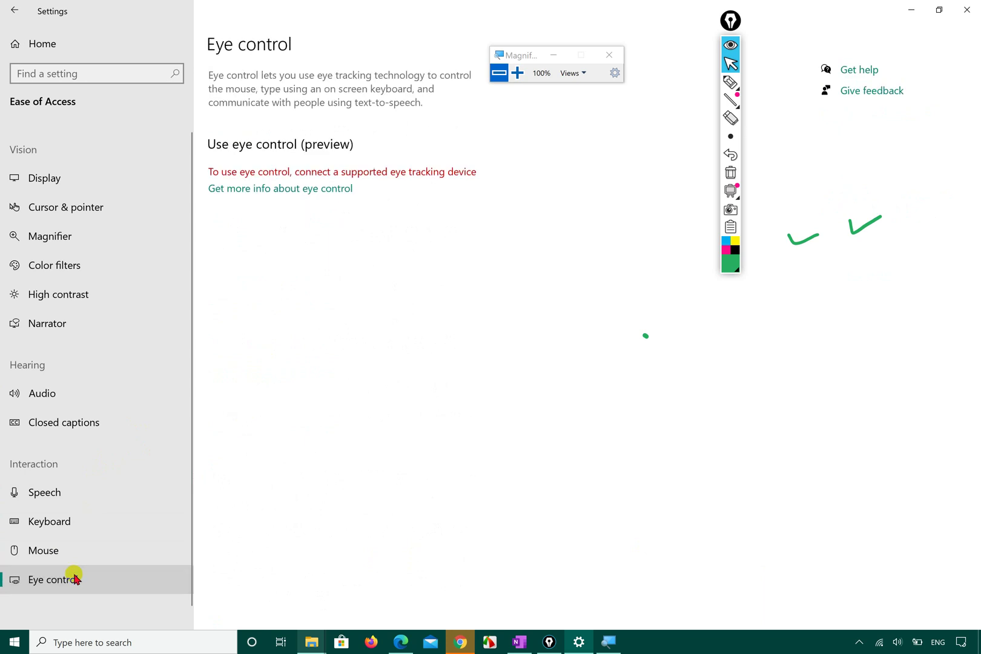
left_click(66, 554)
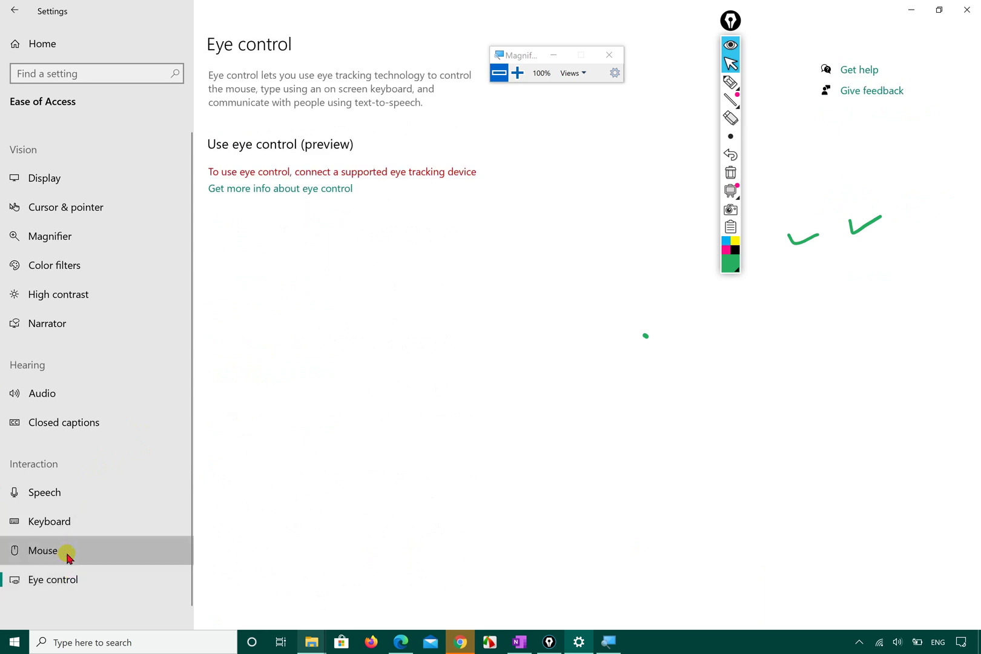
- Review the Sticky Keys, Toggle Keys, Filter Keys and shortcut options on the Ease of Access Keyboard page
left_click(88, 523)
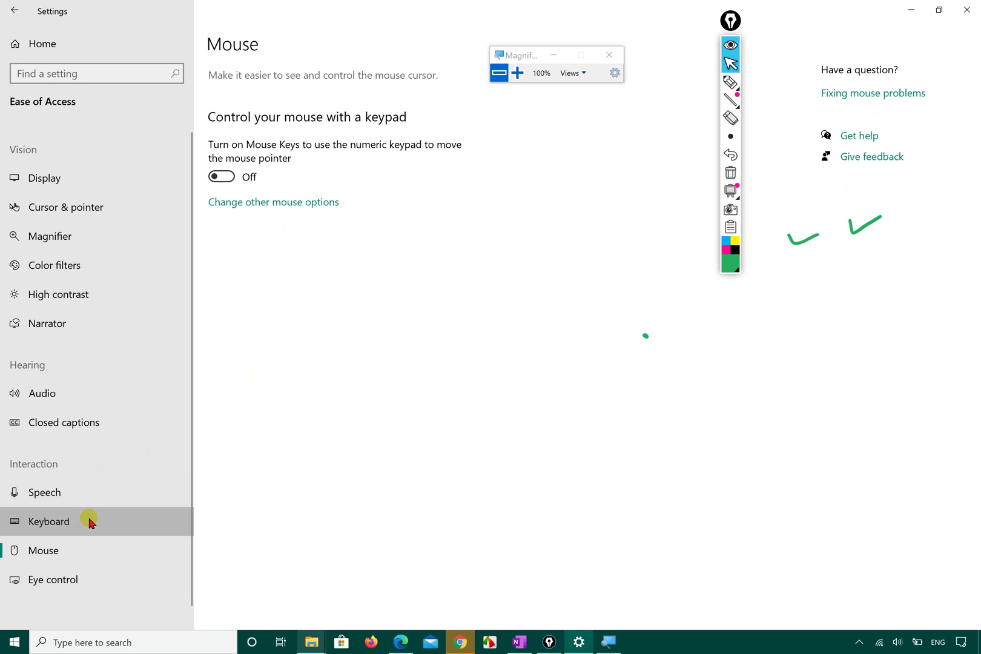
scroll(310, 212, "down", 7)
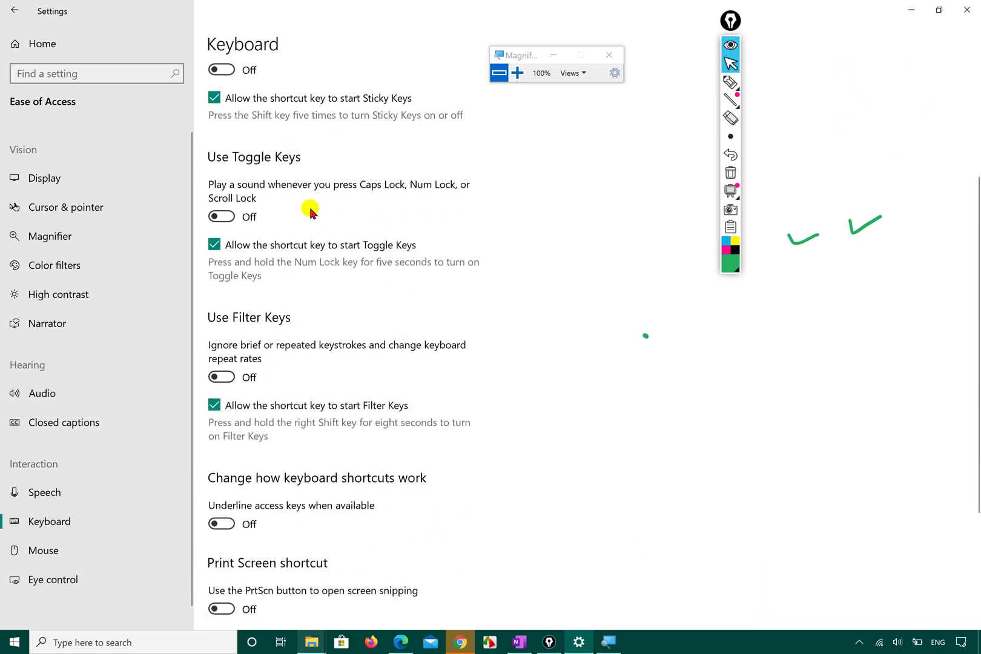
scroll(310, 212, "up", 7)
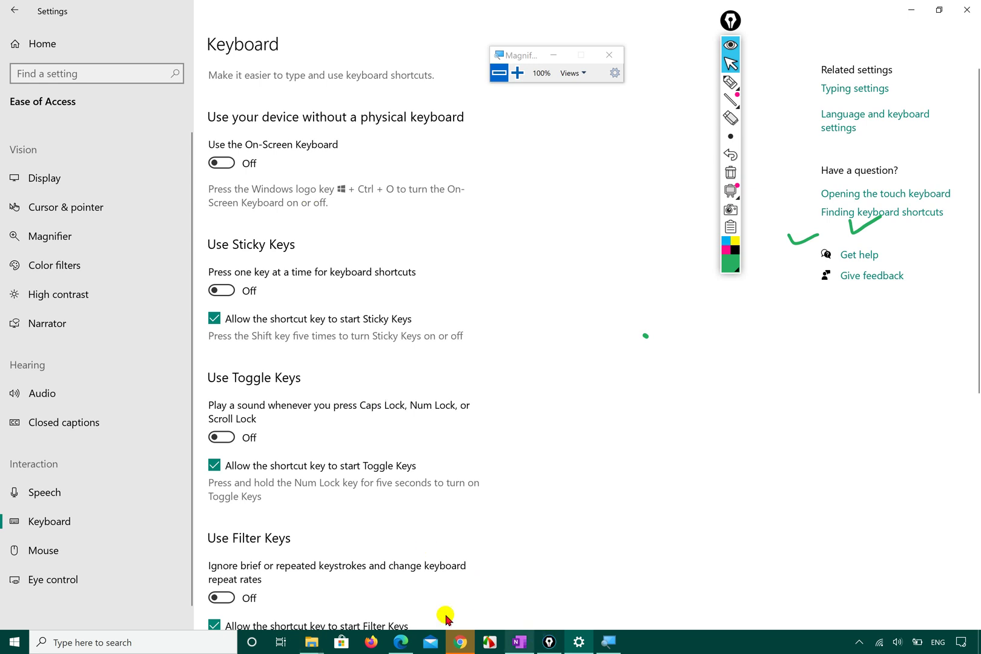
- Switch to the Windows 10 syllabus PDF in Edge, tick the "Customize Cortana" entry in red and minimize the browser
left_click(403, 643)
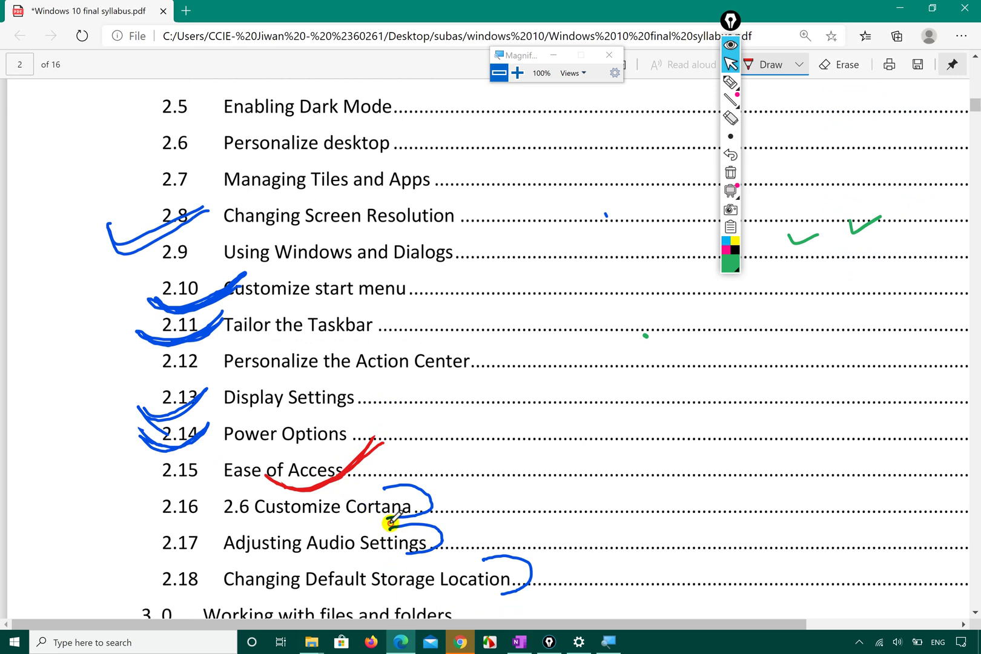
mouse_move(465, 465)
left_mouse_down()
mouse_move(423, 525)
mouse_move(385, 520)
mouse_move(418, 533)
mouse_move(450, 486)
mouse_move(427, 525)
mouse_move(395, 525)
mouse_move(390, 510)
mouse_move(435, 518)
mouse_move(455, 473)
left_mouse_up()
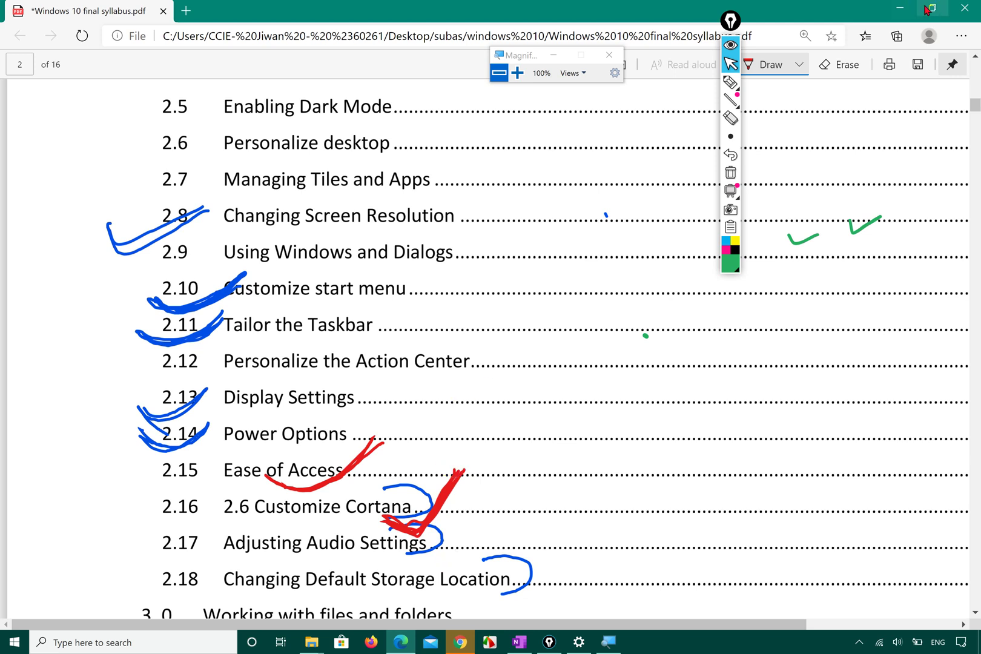
left_click(900, 8)
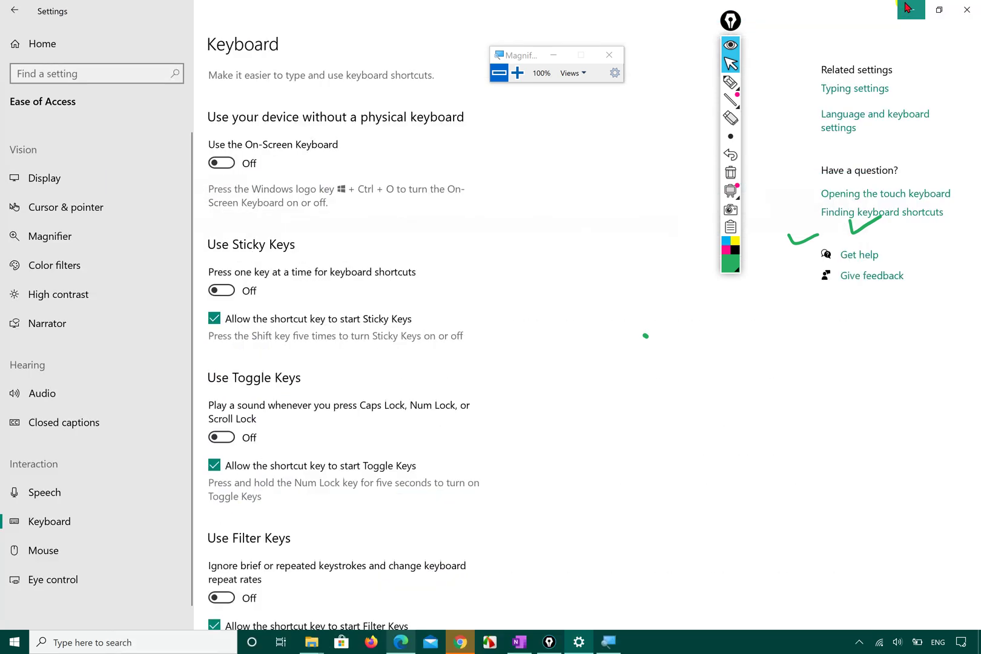
- Clear the green pen marks from the screen and reopen Windows Settings at its home page
left_click(964, 10)
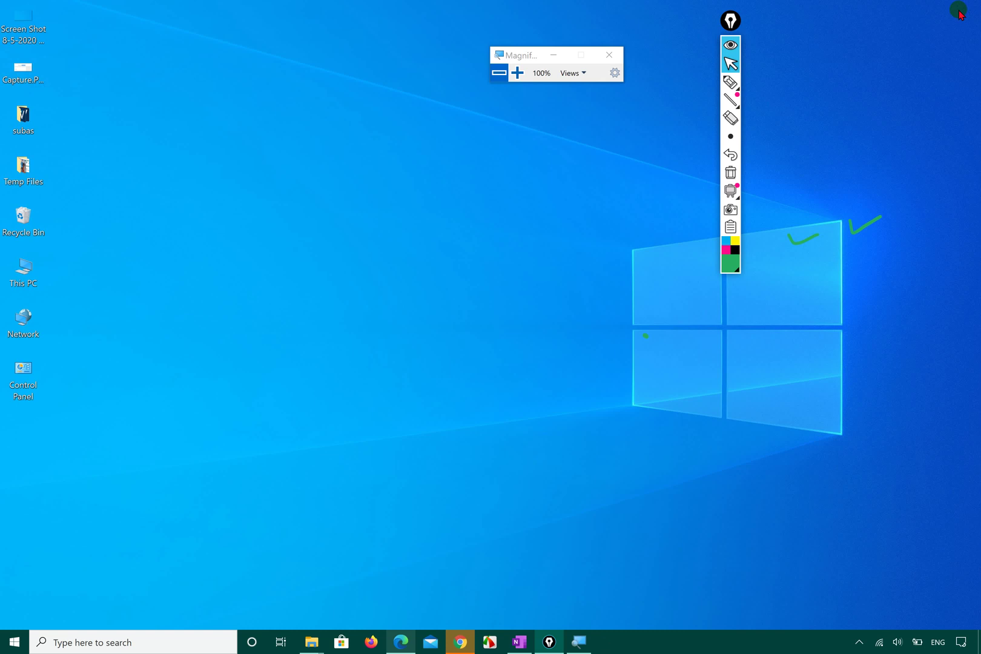
left_click(730, 173)
left_click(14, 642)
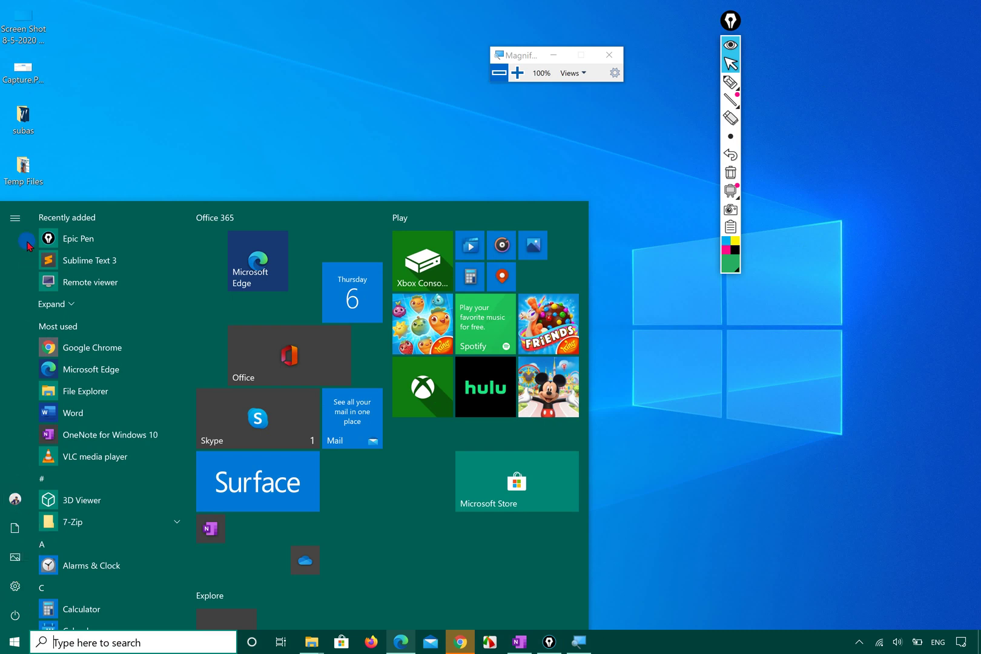
left_click(23, 221)
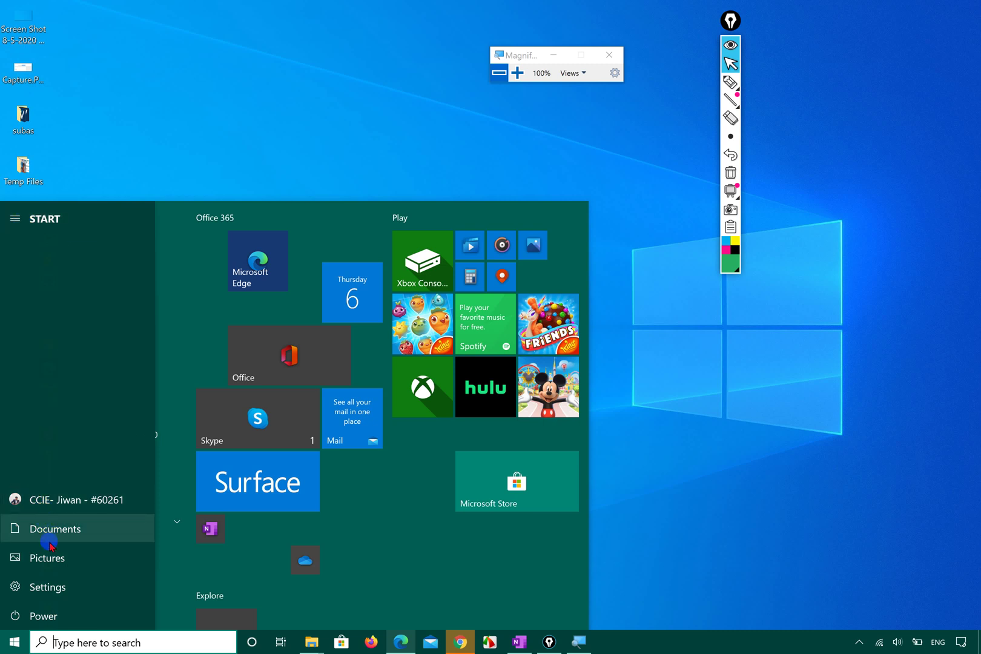
left_click(52, 588)
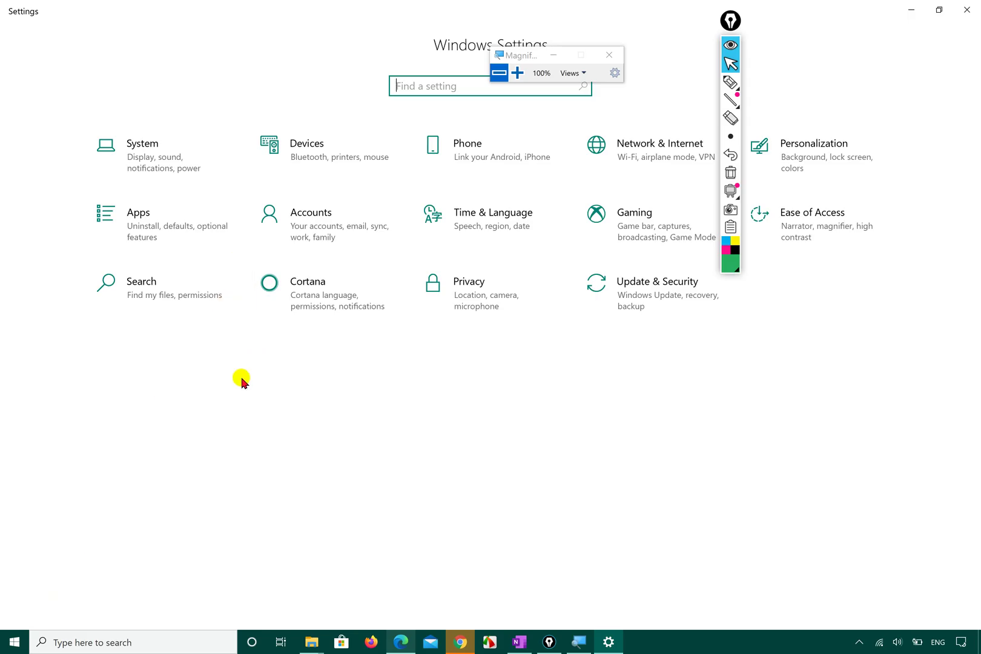
- Circle the Cortana category on the Settings home page with the pen in bright green
left_click(734, 225)
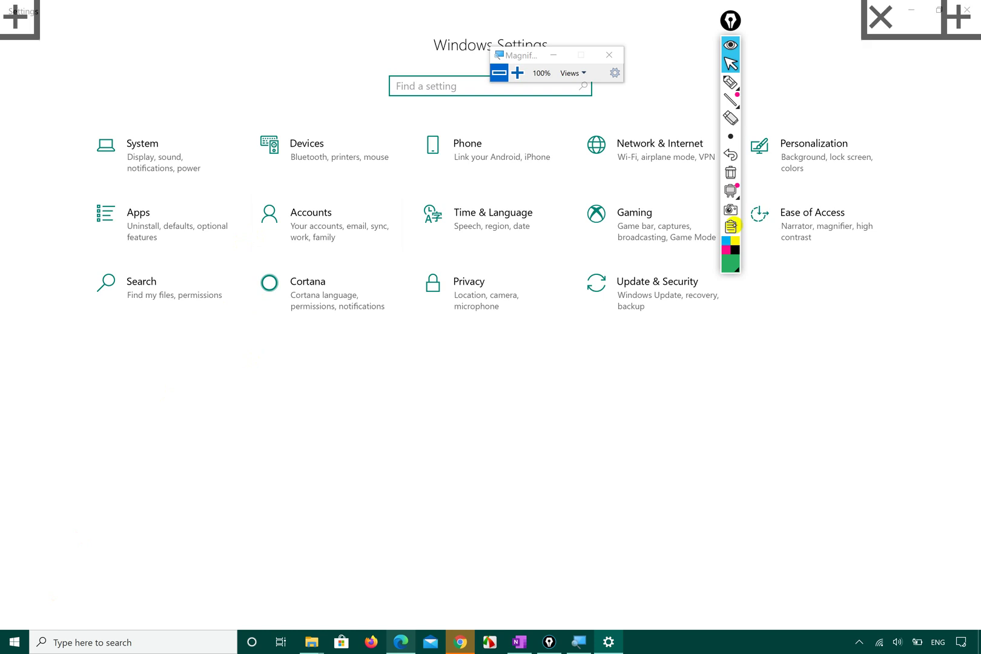
mouse_move(731, 88)
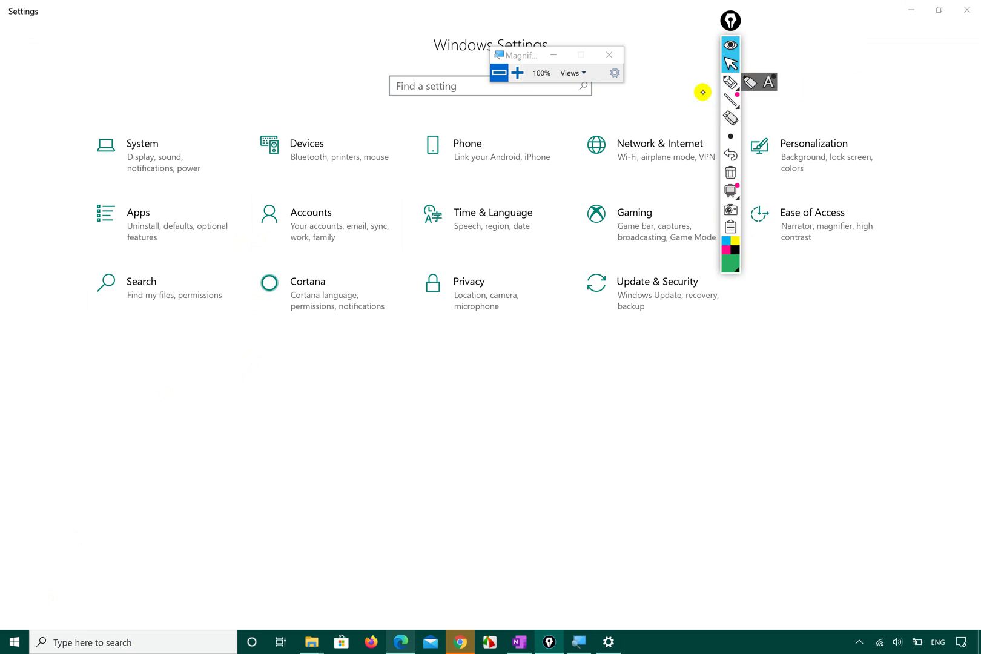
left_click(734, 82)
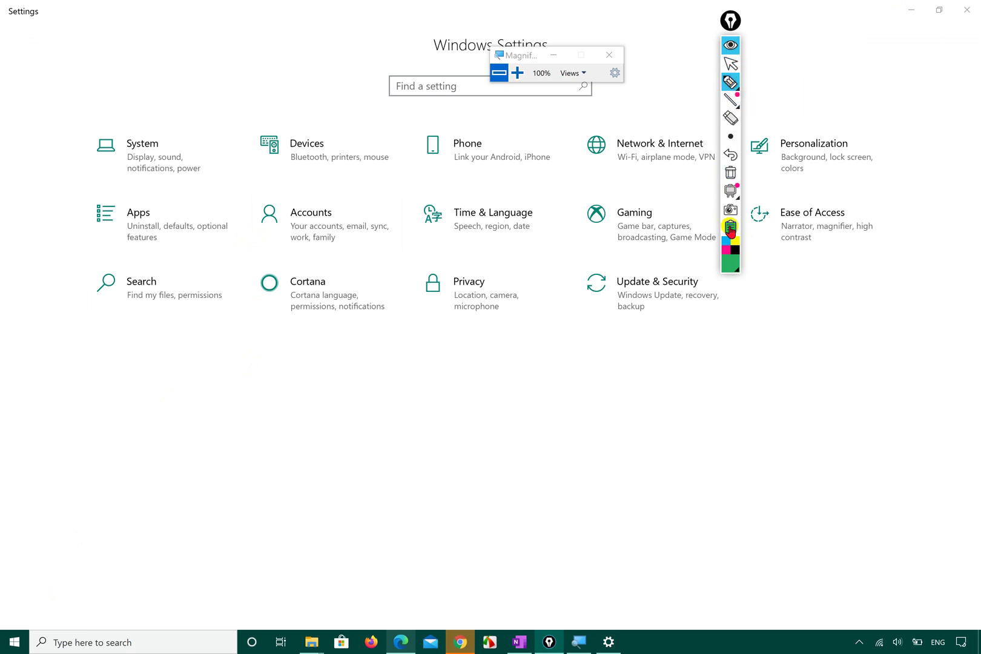
left_click(732, 265)
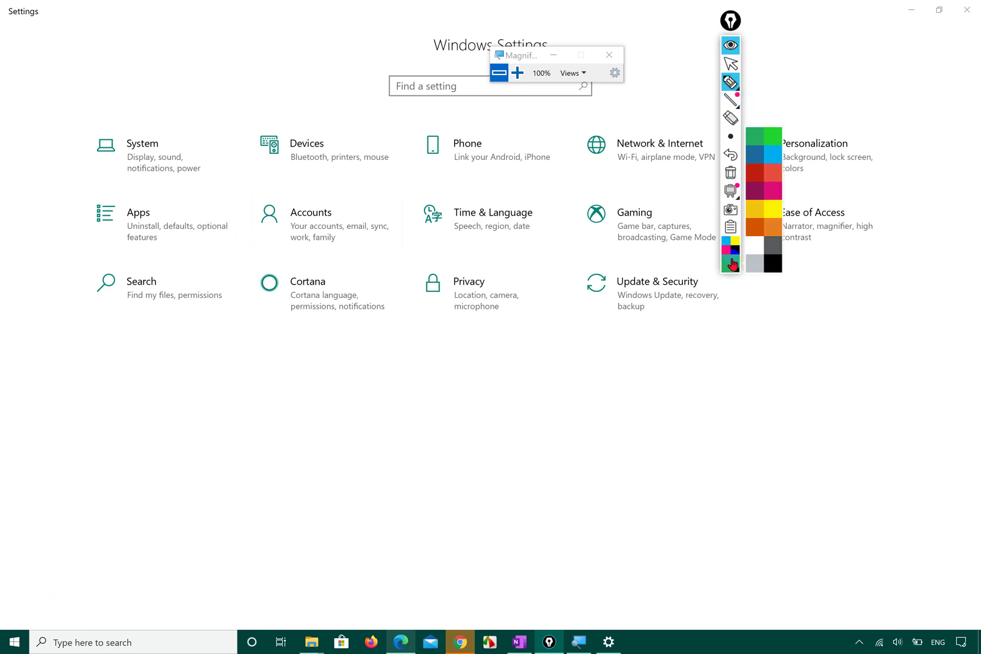
left_click(772, 135)
mouse_move(274, 333)
left_mouse_down()
mouse_move(335, 353)
mouse_move(357, 254)
mouse_move(259, 289)
mouse_move(333, 343)
mouse_move(297, 218)
mouse_move(269, 335)
left_mouse_up()
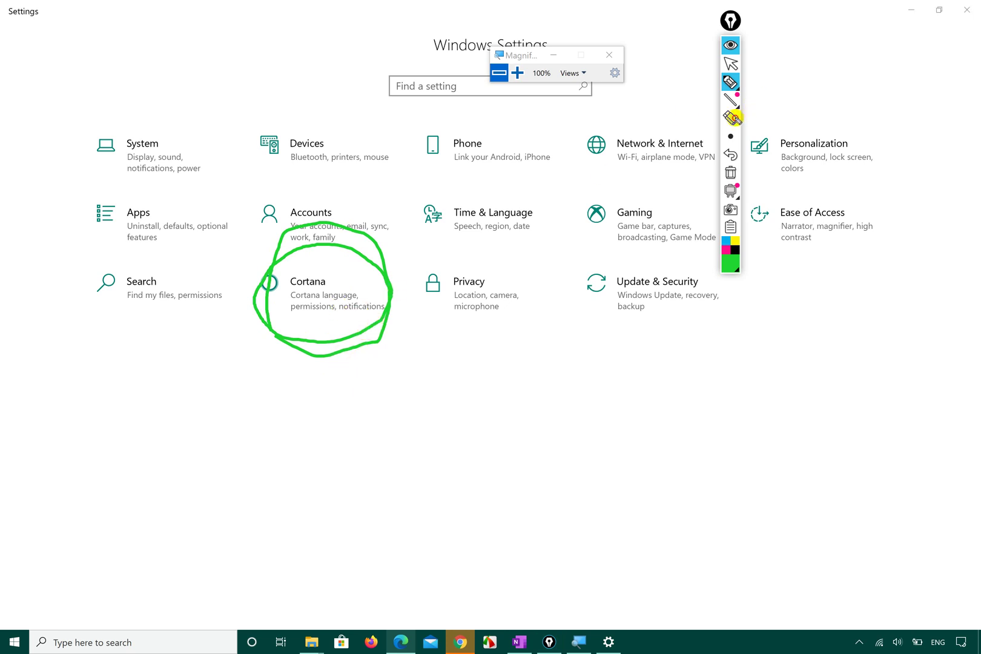
mouse_move(362, 312)
left_mouse_down()
mouse_move(380, 342)
mouse_move(388, 321)
left_mouse_up()
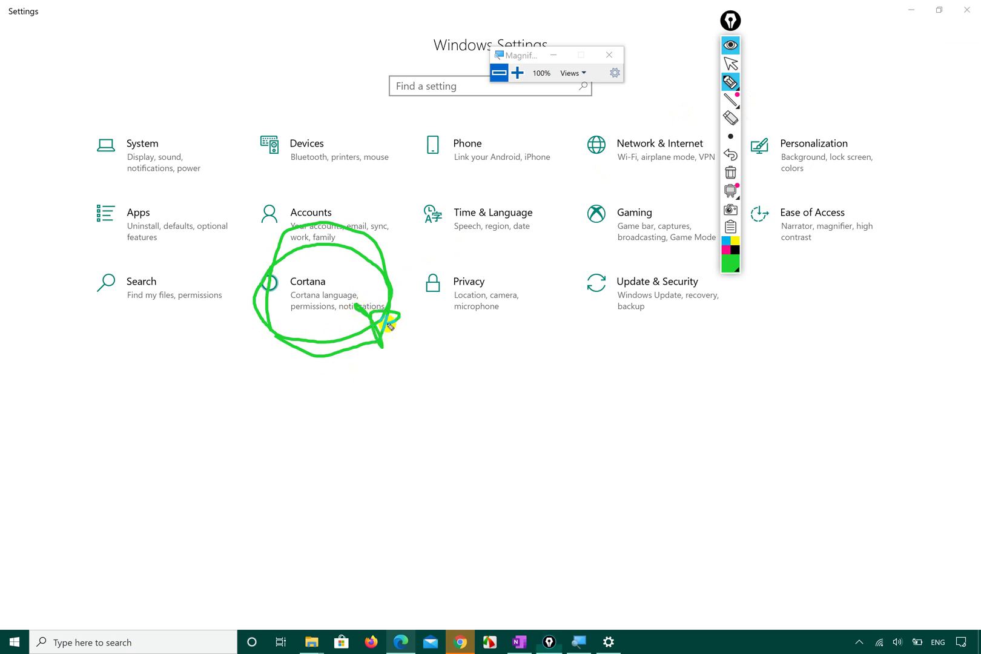
- Erase the green pen strokes around the Cortana category
left_click(734, 124)
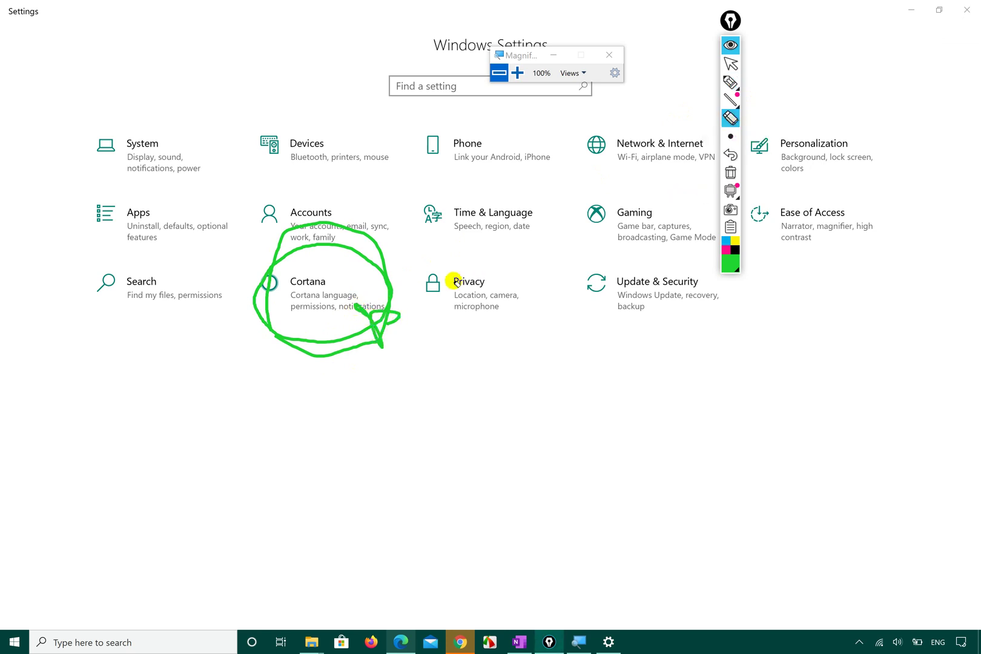
left_click(382, 322)
left_click(731, 136)
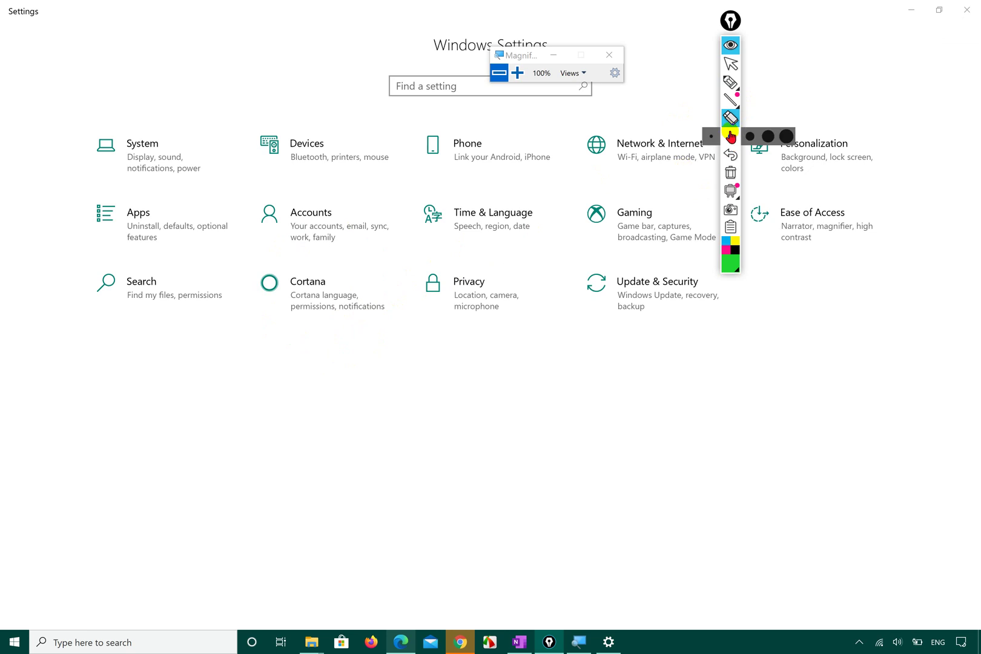
left_click(735, 138)
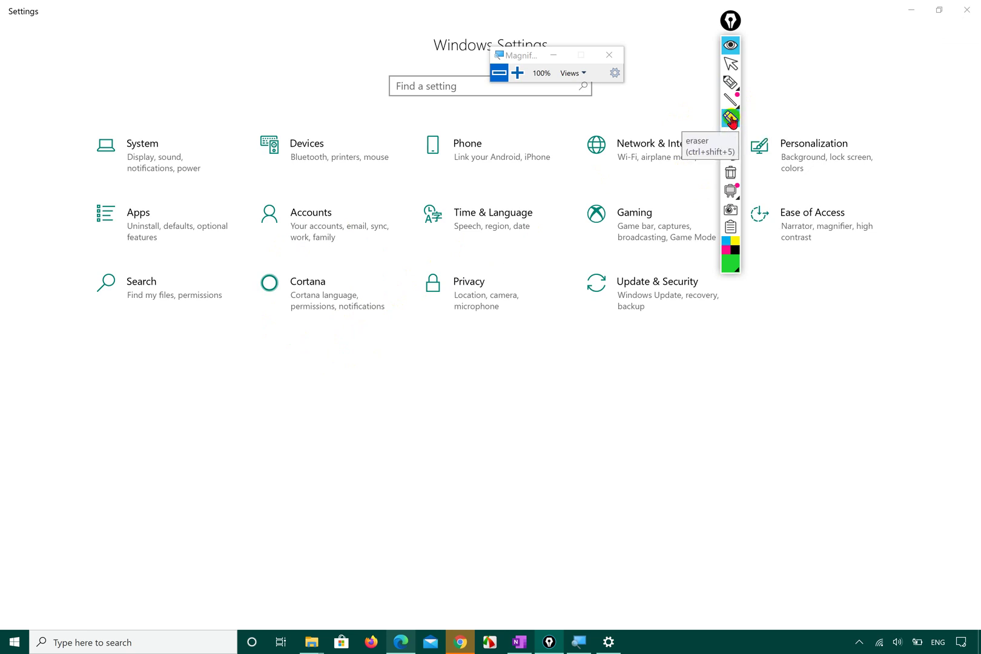
- Return the pen overlay to cursor mode and open the Cortana settings
left_click(730, 86)
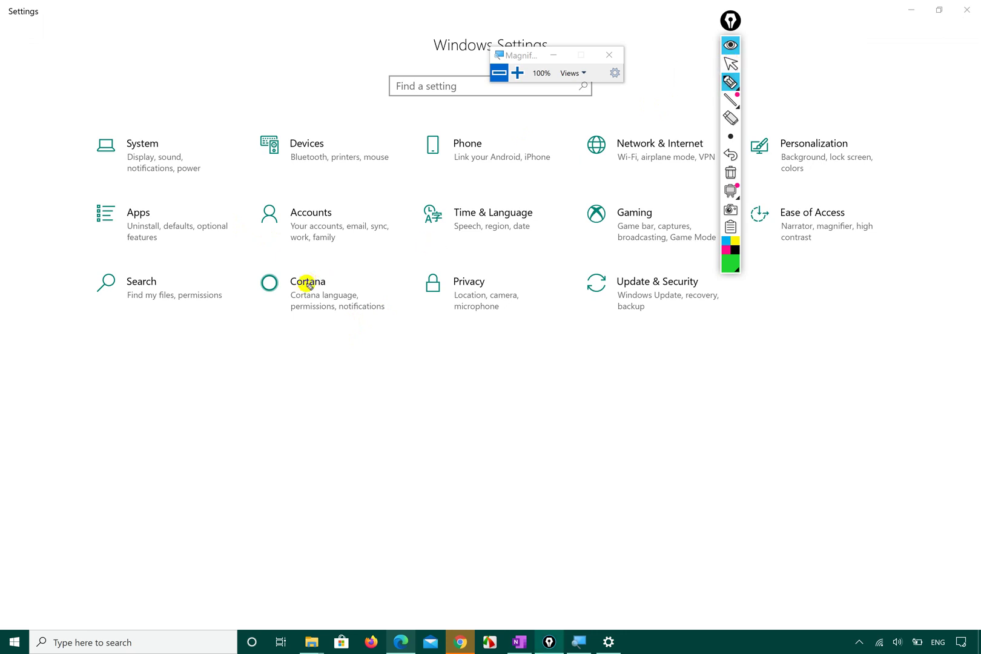
mouse_move(755, 97)
left_click(736, 62)
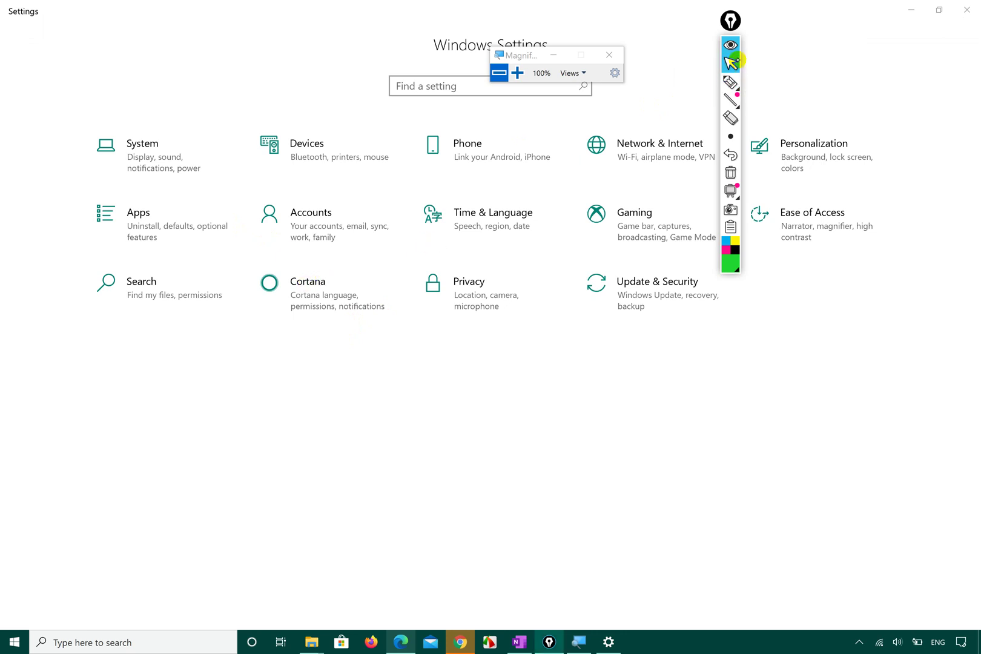
left_click(336, 303)
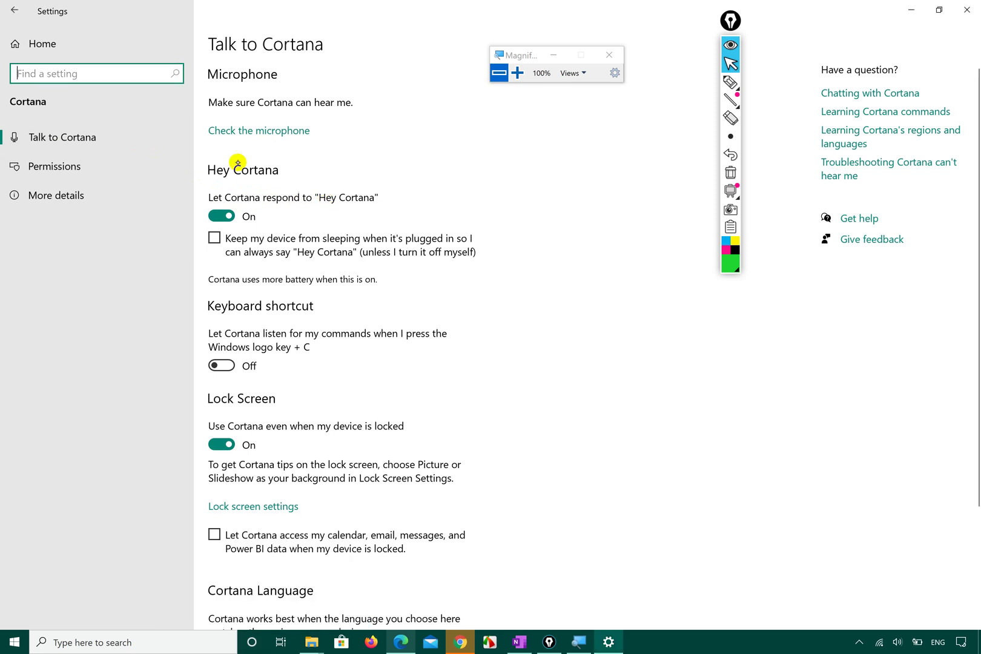
- Turn the "Hey Cortana" response off and on again, and dismiss the Cortana voice windows
left_click(223, 215)
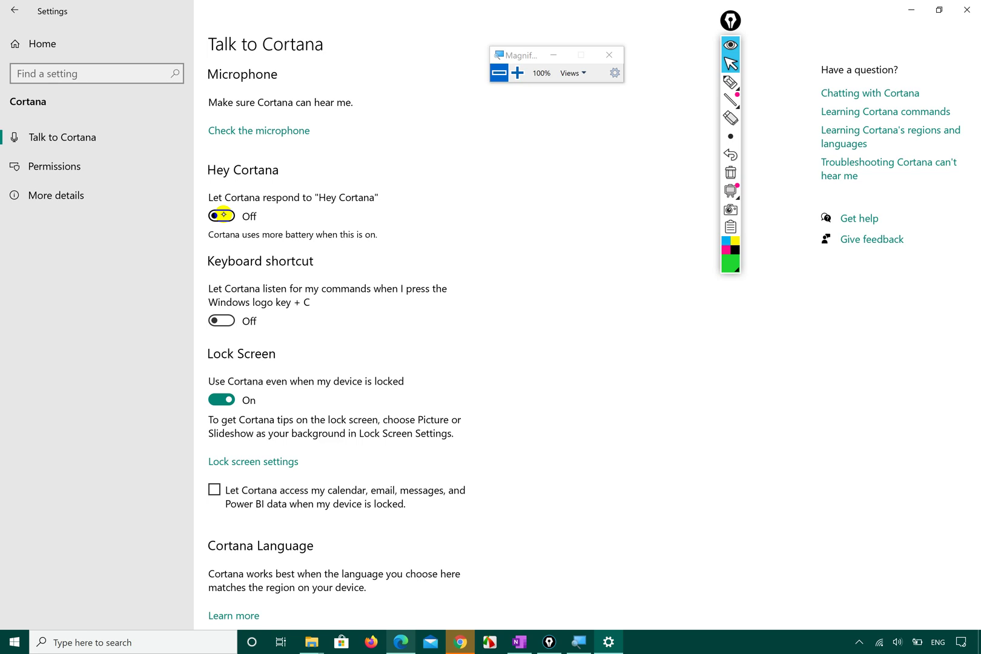
left_click(222, 215)
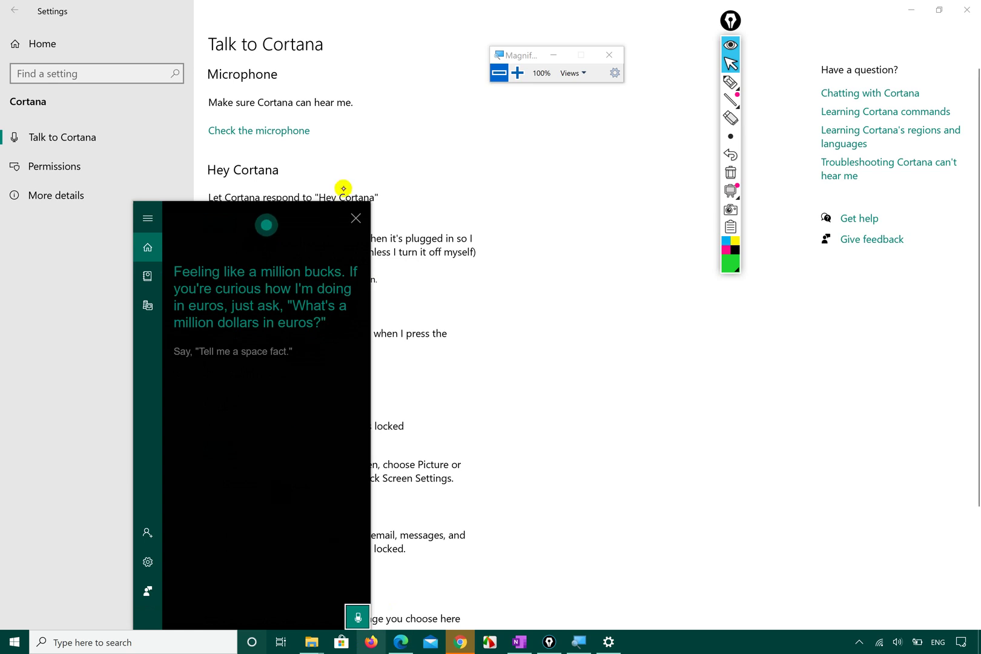
left_click(356, 218)
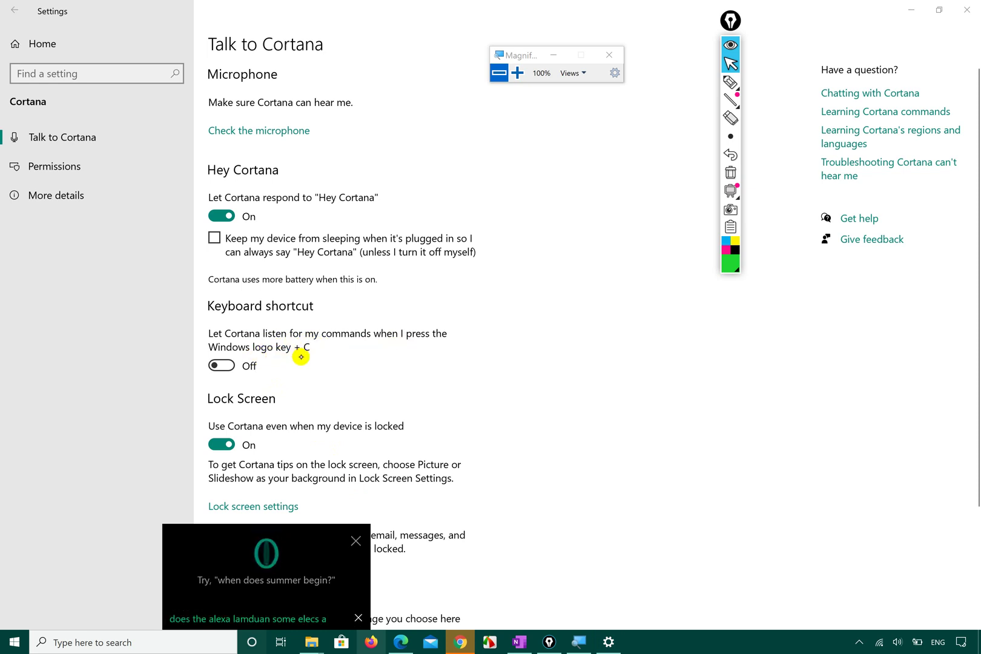
left_click(358, 541)
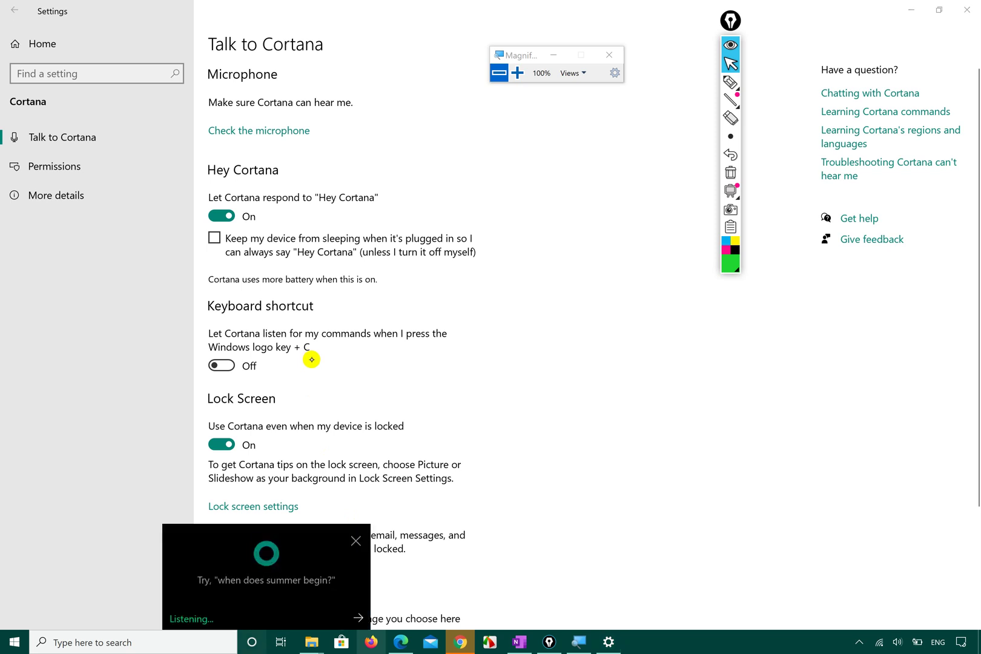
left_click(356, 540)
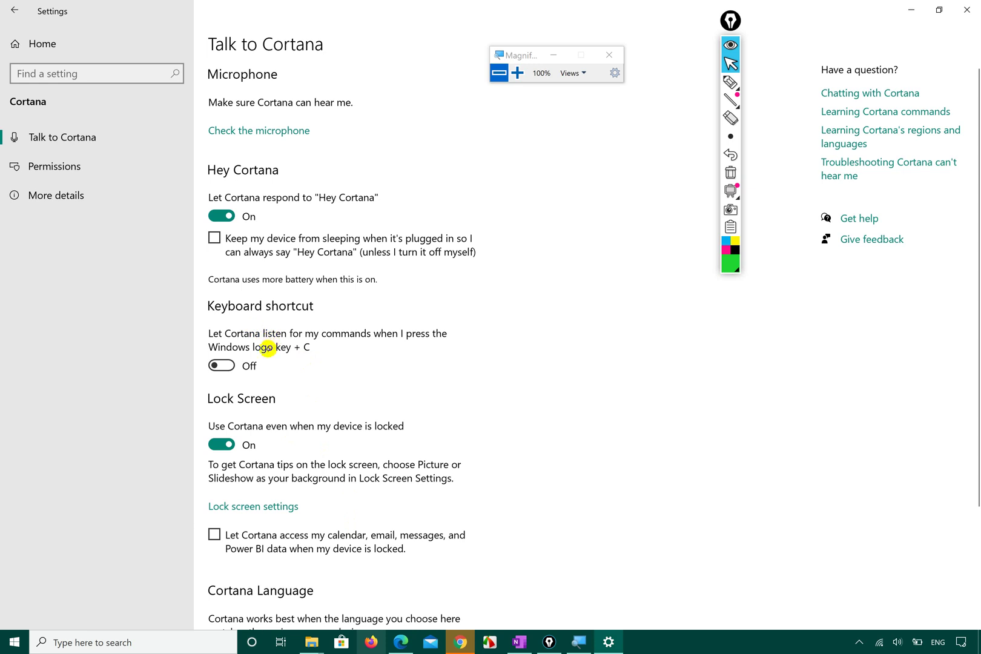
- Enable Cortana's Windows logo key + C shortcut, try it out and disable the shortcut again
left_click(224, 365)
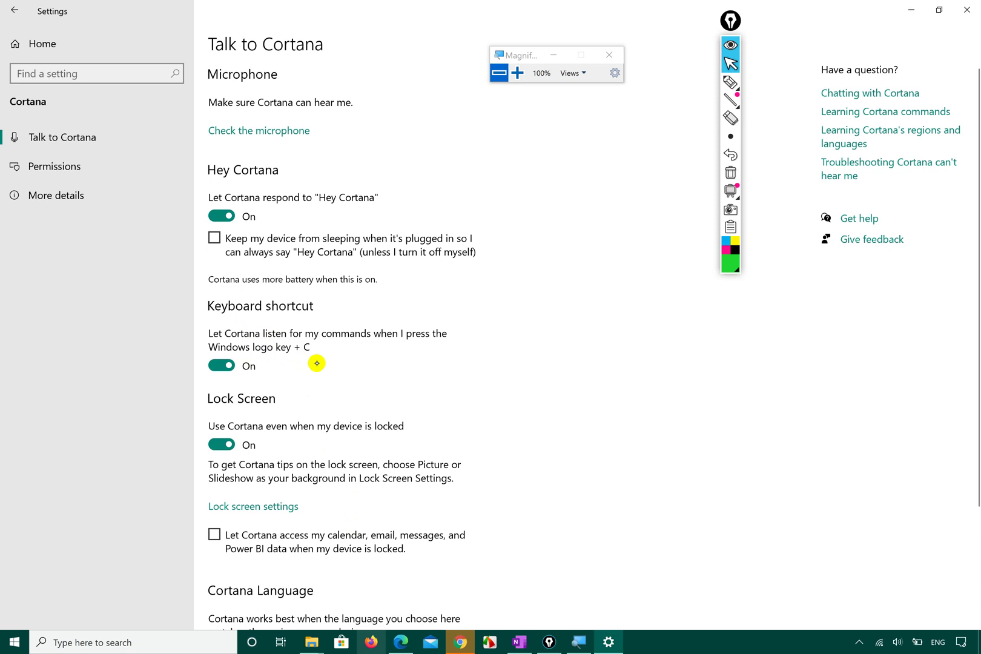
key("super+c")
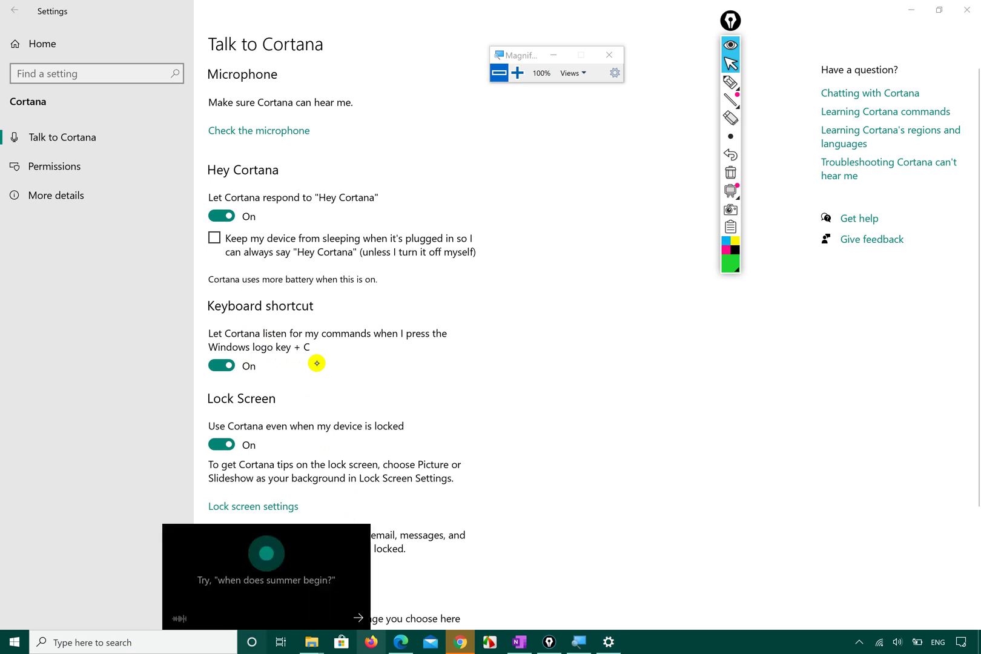
left_click(305, 394)
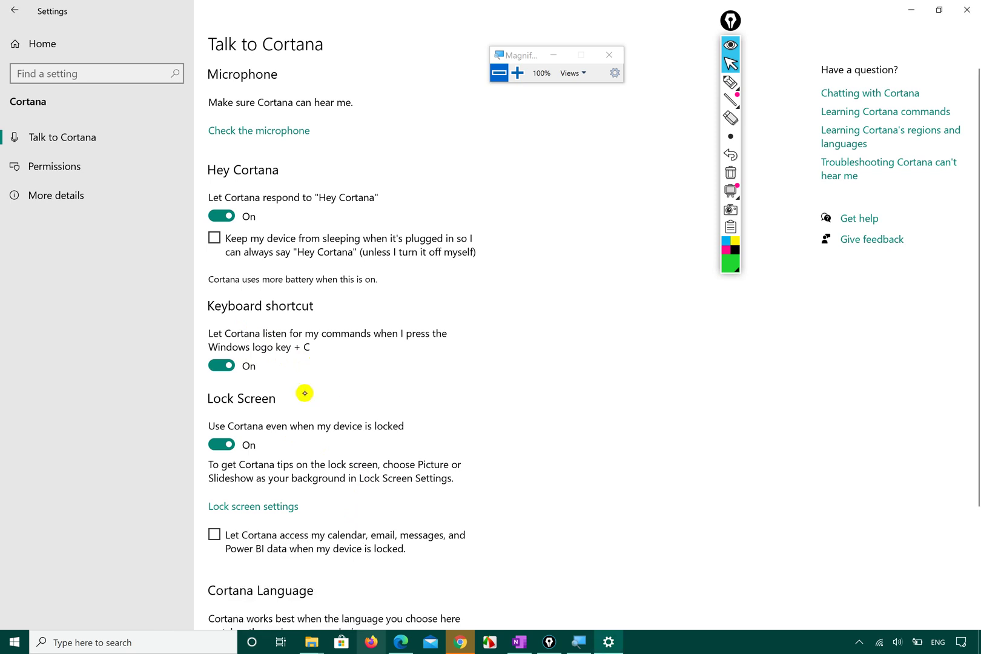
left_click(222, 365)
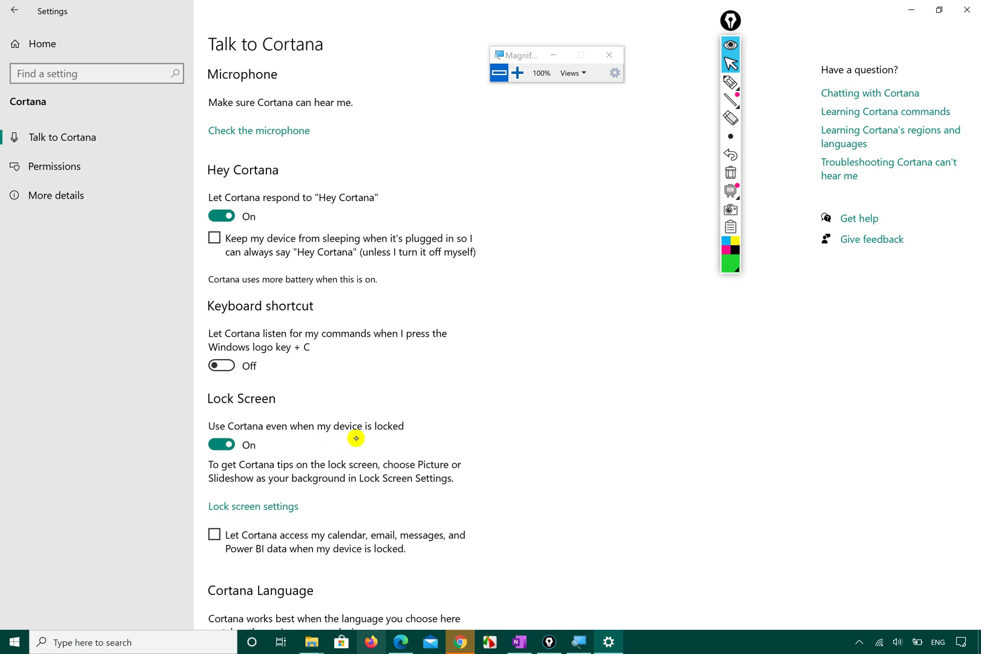
- Examine the available Cortana languages and try to call up Cortana
scroll(356, 438, "down", 3)
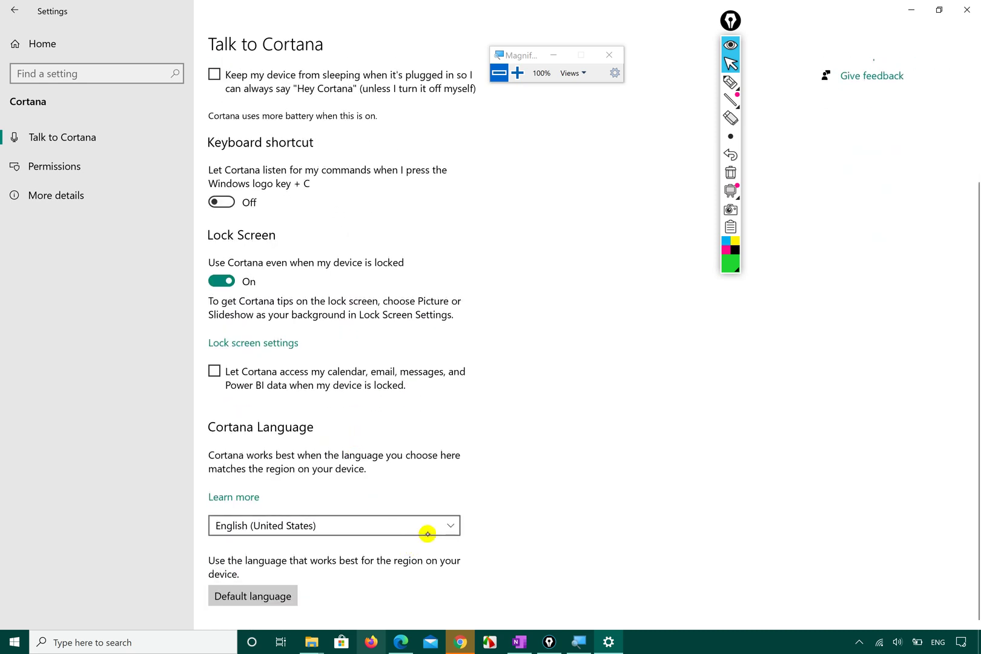
left_click(453, 525)
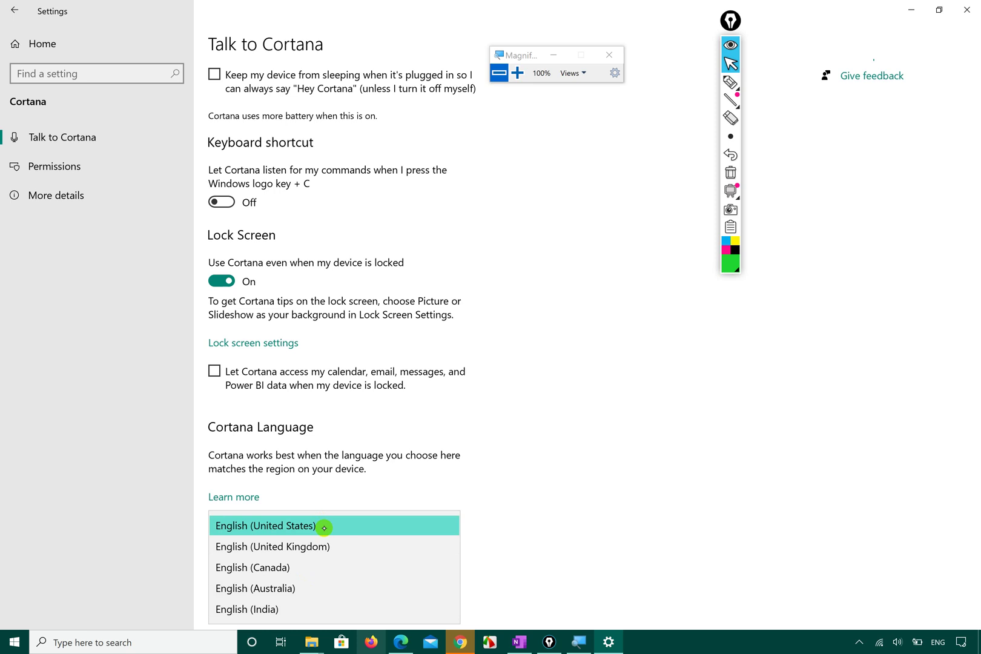
left_click(430, 459)
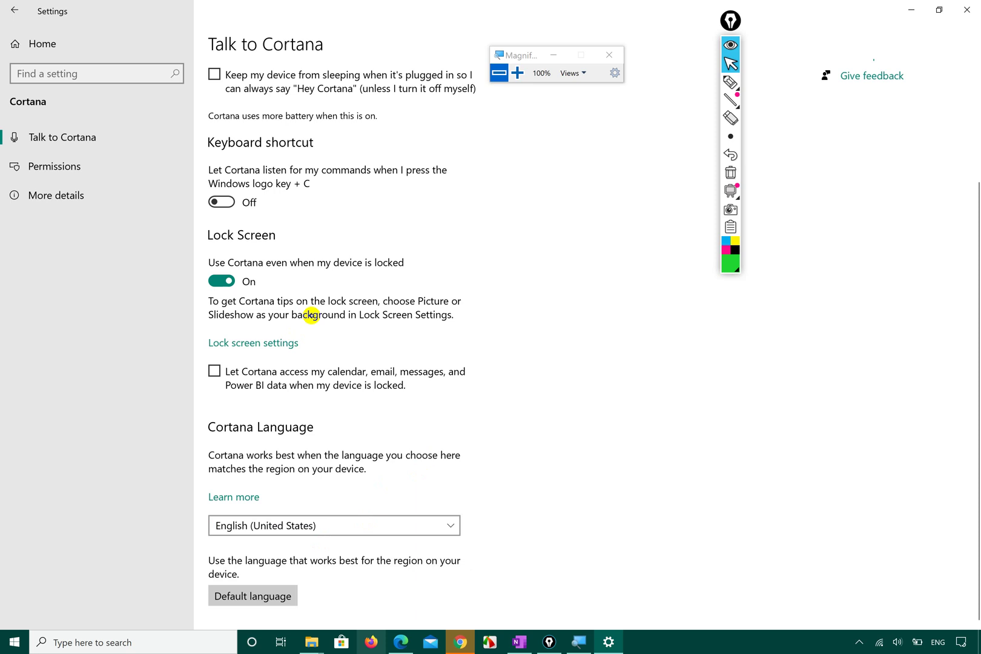
key("super+c")
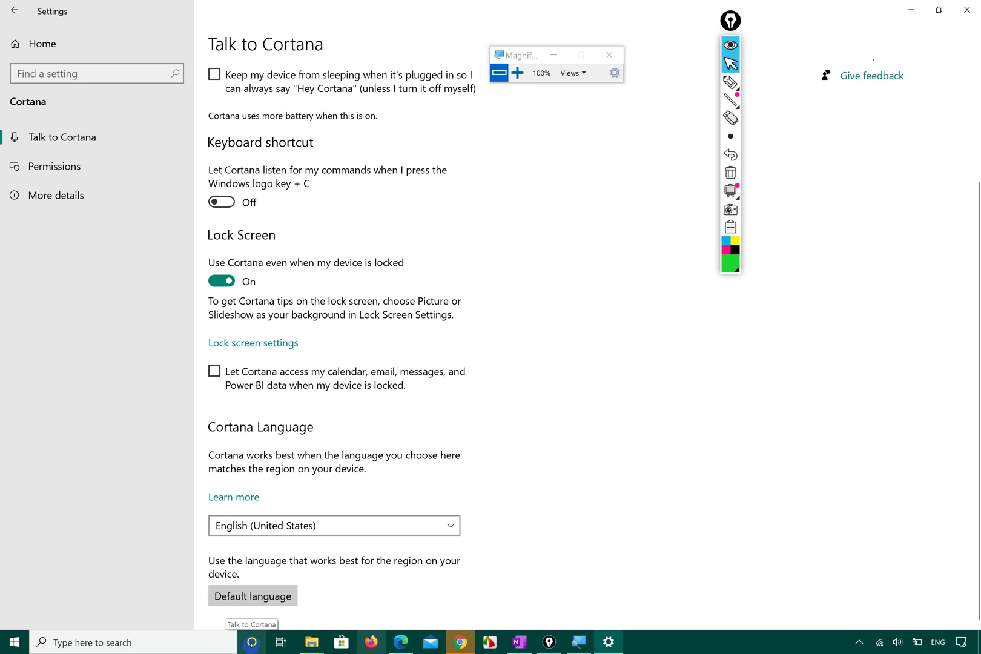
- Call up Cortana, have it open the calendar by voice command, and close the Calendar window
left_click(252, 642)
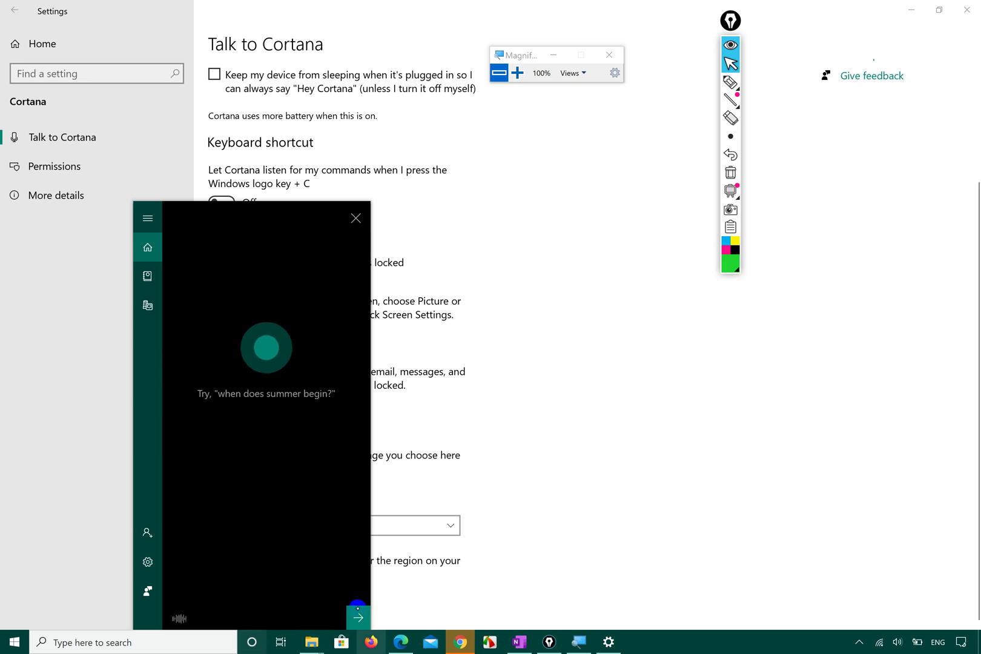
left_click(358, 618)
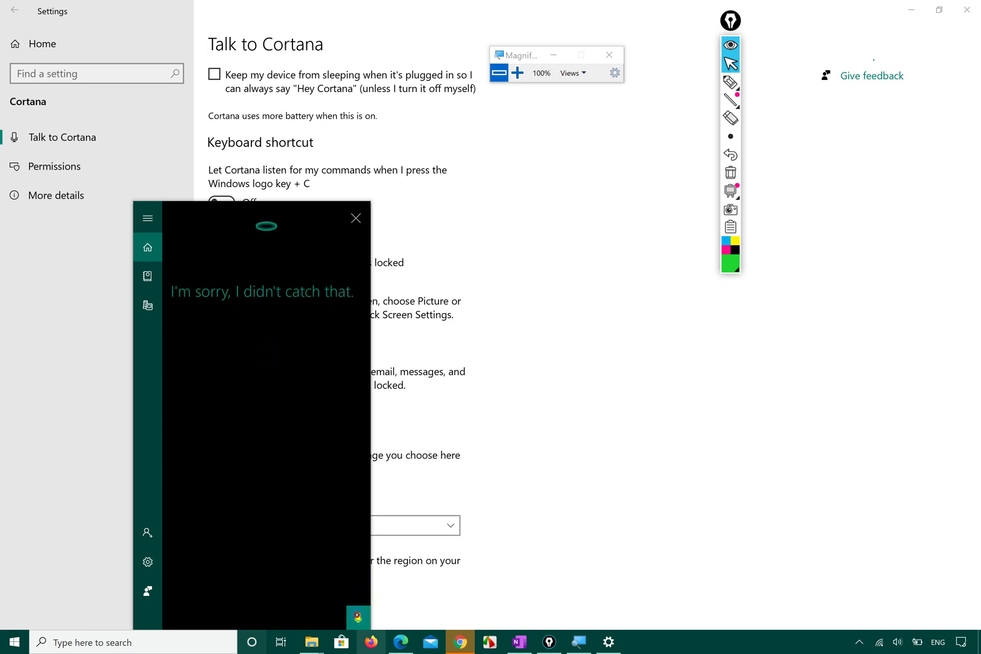
left_click(358, 617)
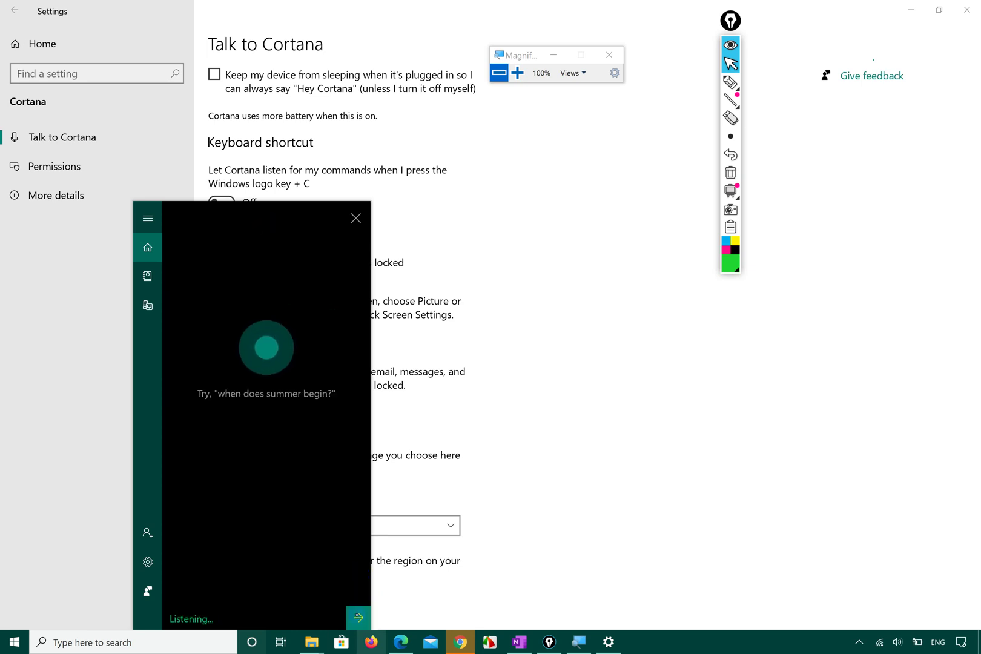
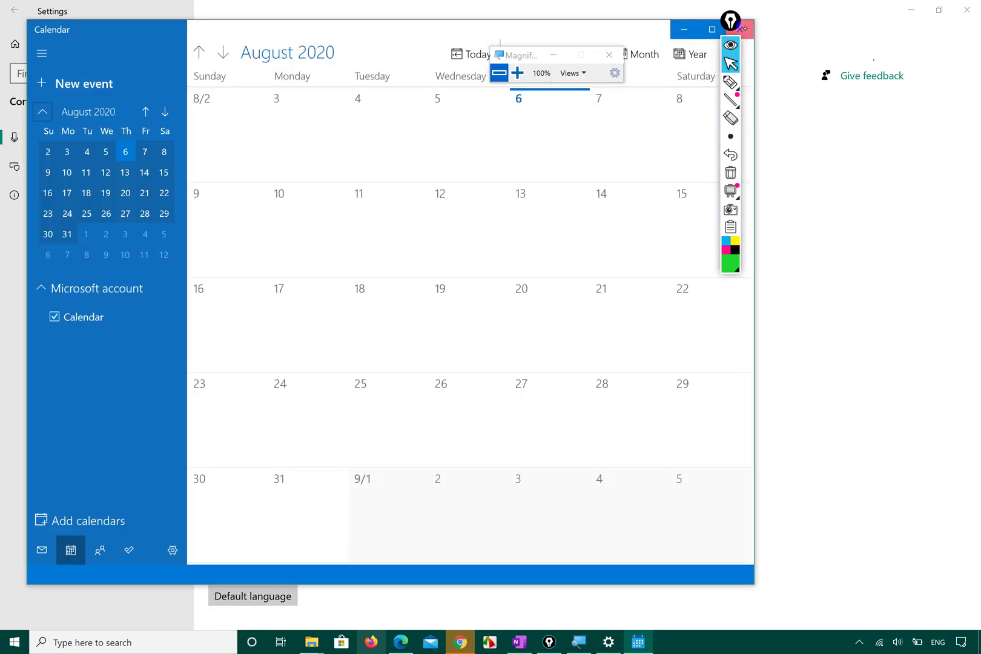
left_click(743, 29)
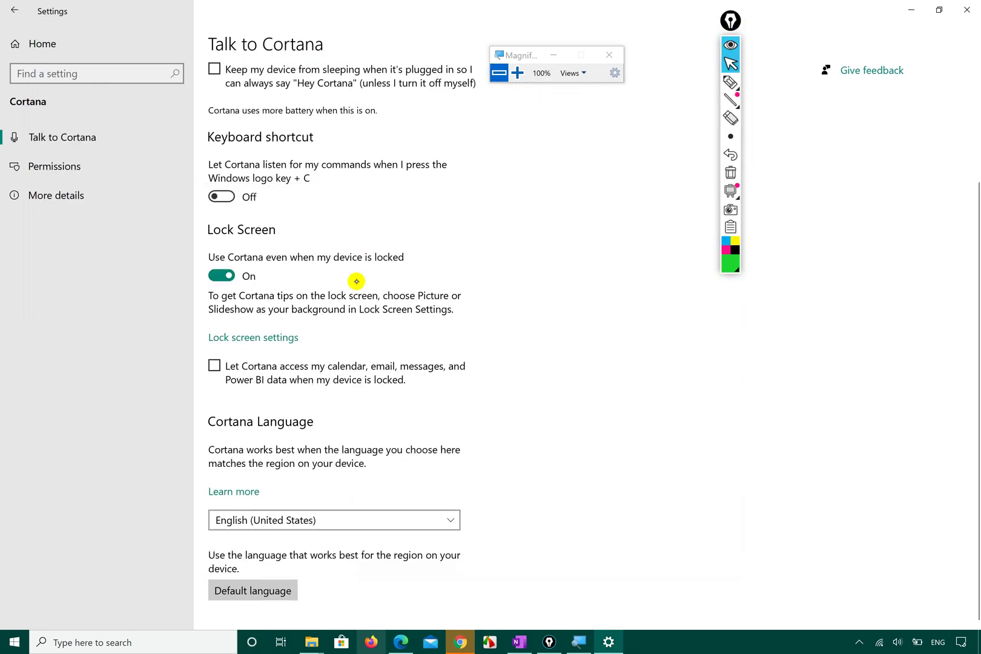
- Review Cortana's Permissions, More details and Talk to Cortana pages, and return to the Settings home
left_click(92, 155)
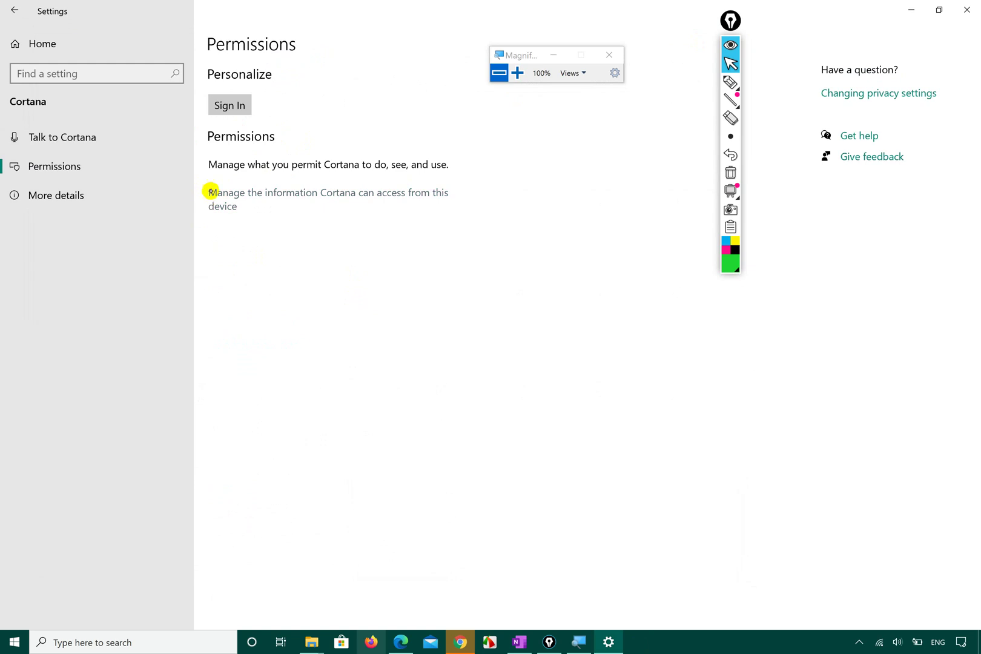
left_click(100, 183)
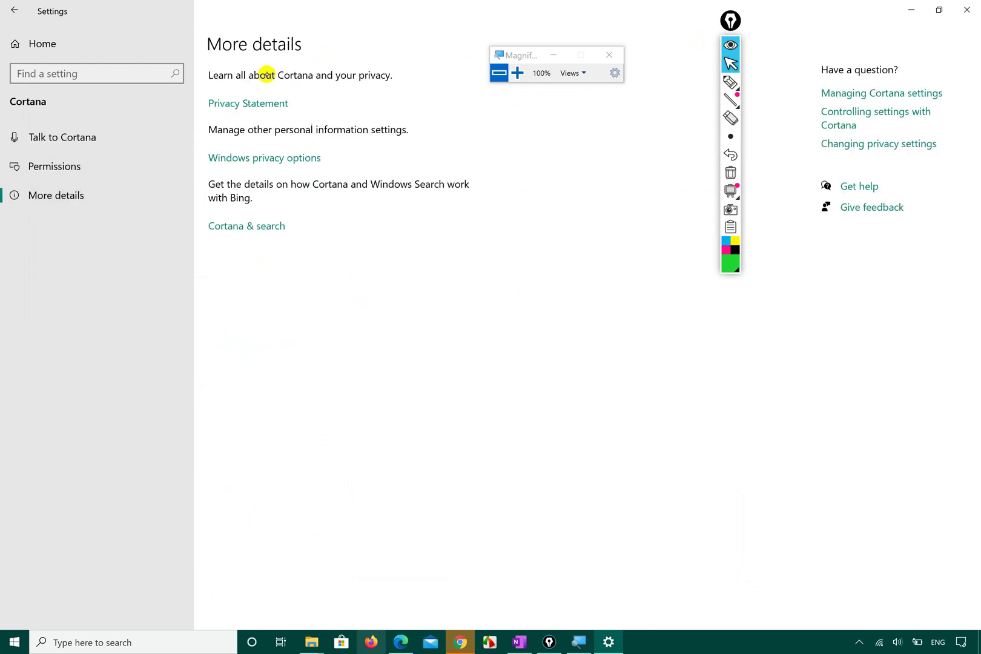
left_click(60, 136)
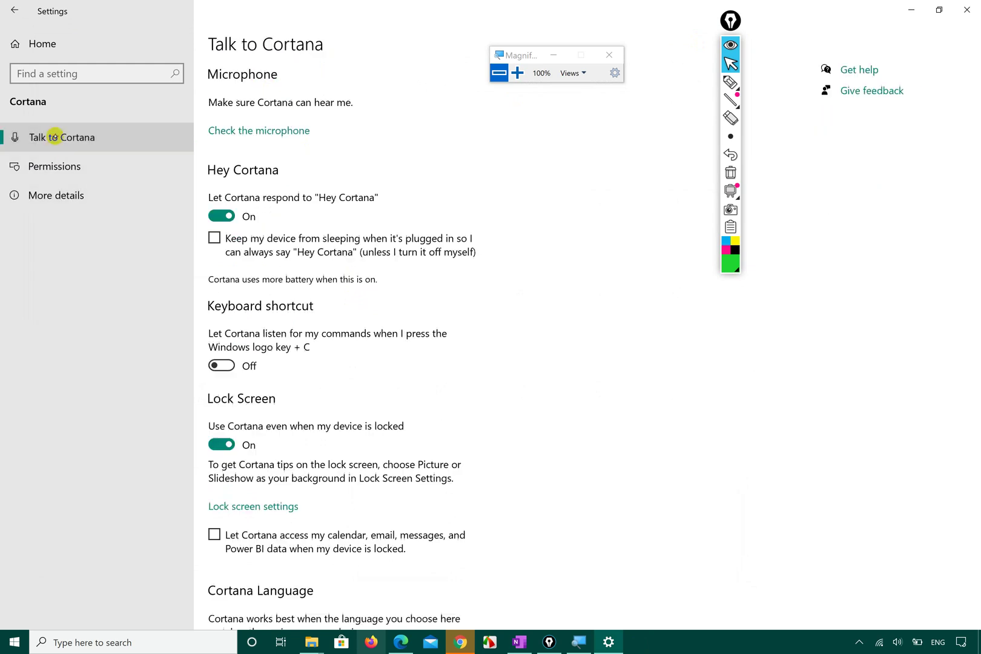
scroll(364, 382, "down", 3)
scroll(336, 373, "up", 3)
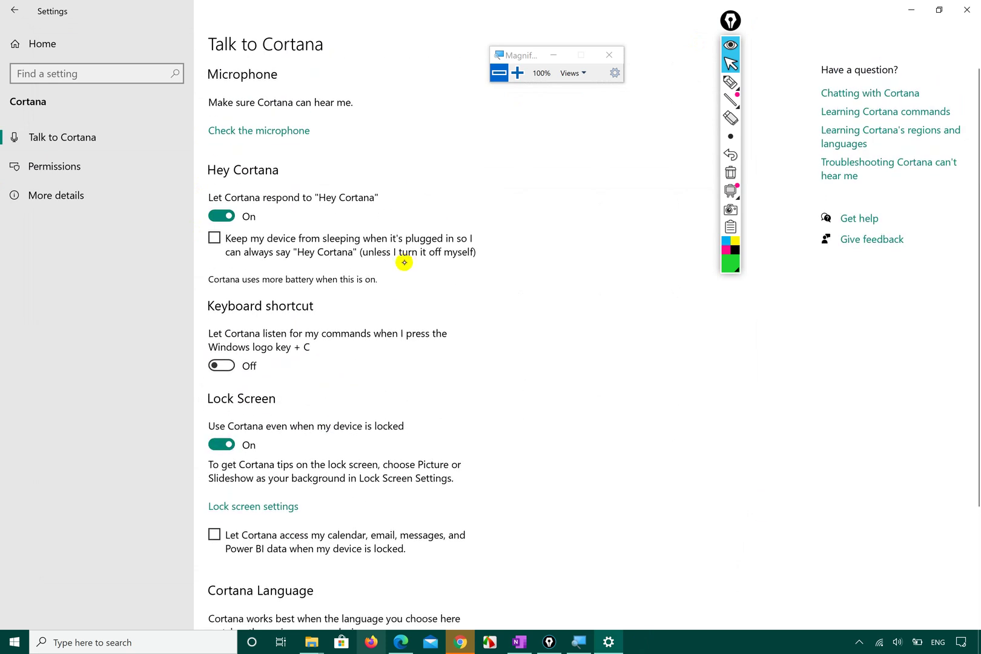
left_click(14, 43)
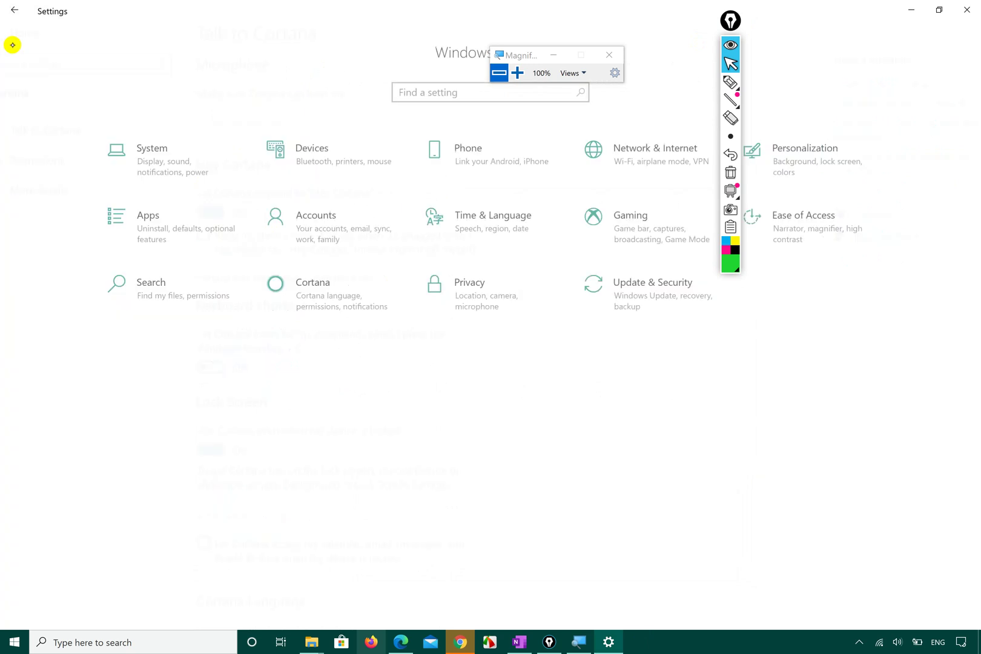
- Switch to the syllabus PDF in Edge, erase the pen marks on topics 2.15 to 2.18, and return the pen overlay to cursor mode
left_click(400, 642)
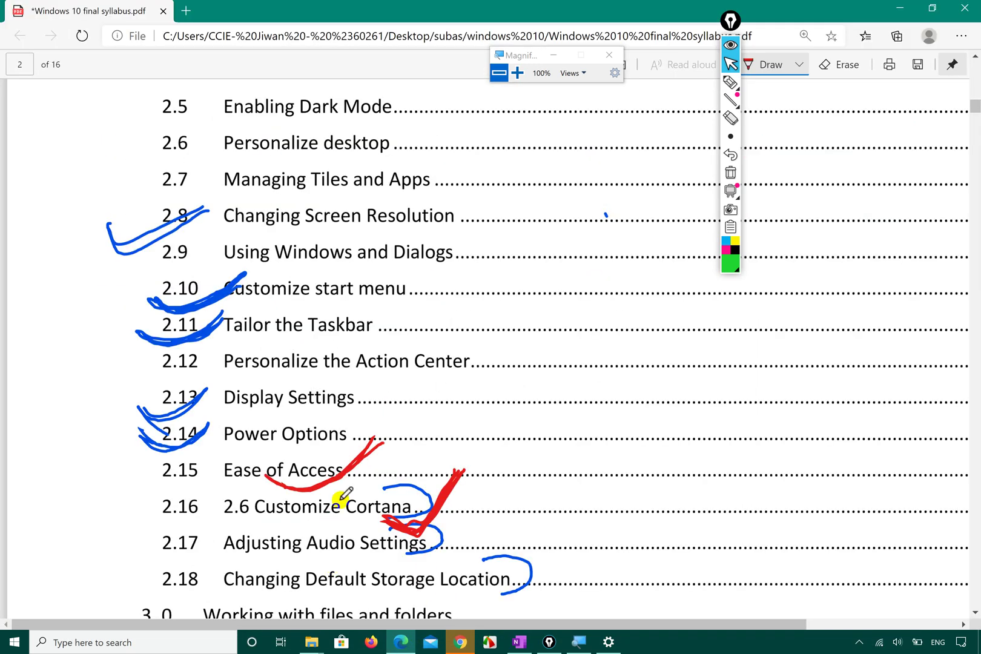
scroll(339, 501, "down", 1)
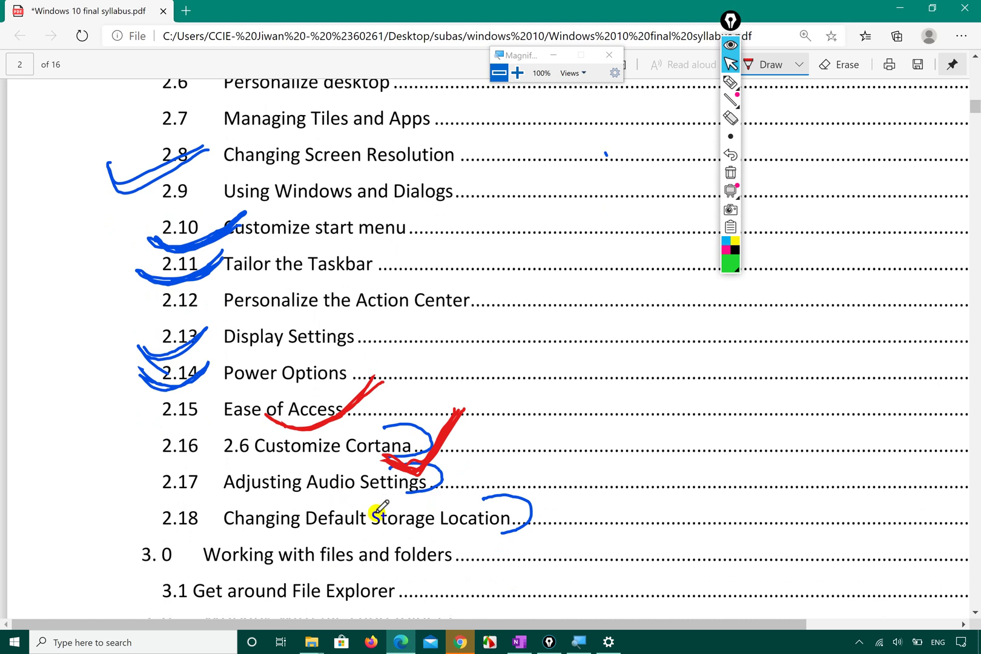
left_click(731, 173)
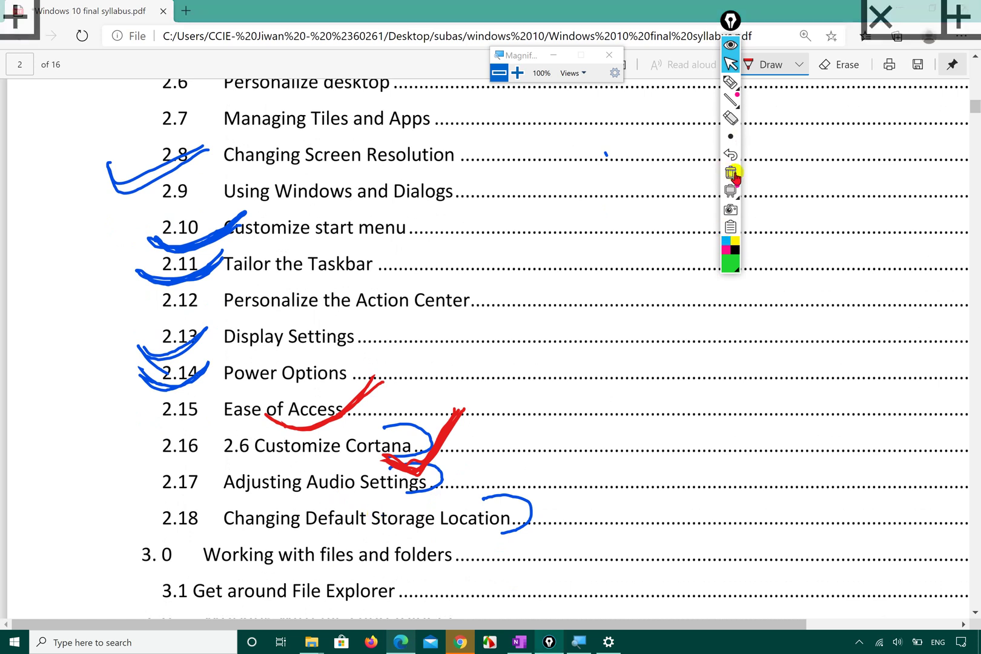
left_click(418, 466)
mouse_move(429, 430)
left_mouse_down()
mouse_move(417, 458)
mouse_move(409, 451)
mouse_move(673, 449)
left_mouse_up()
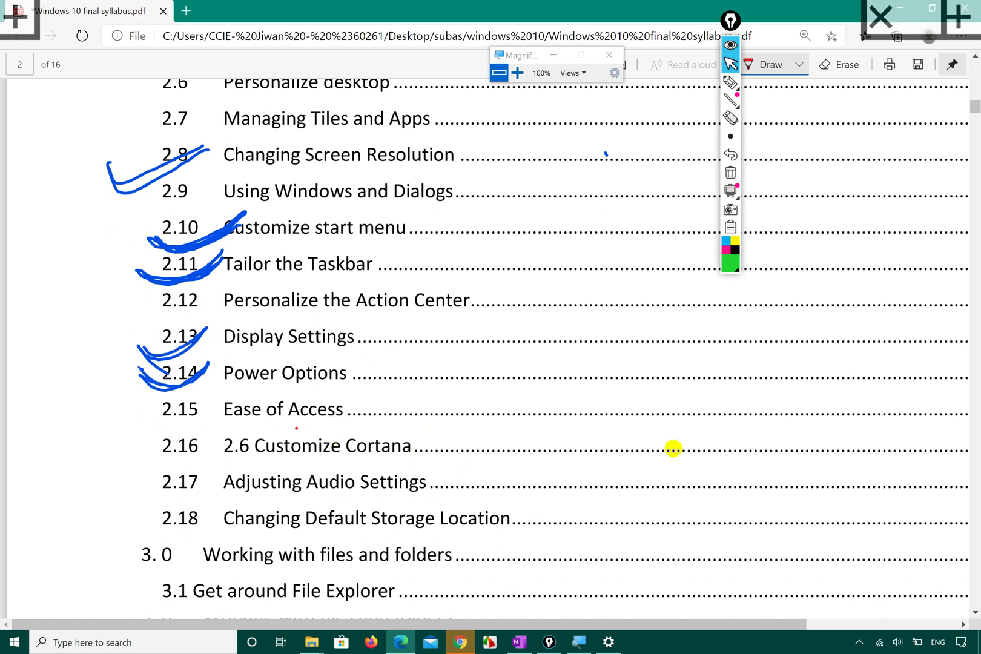
left_click(731, 62)
left_click(731, 62)
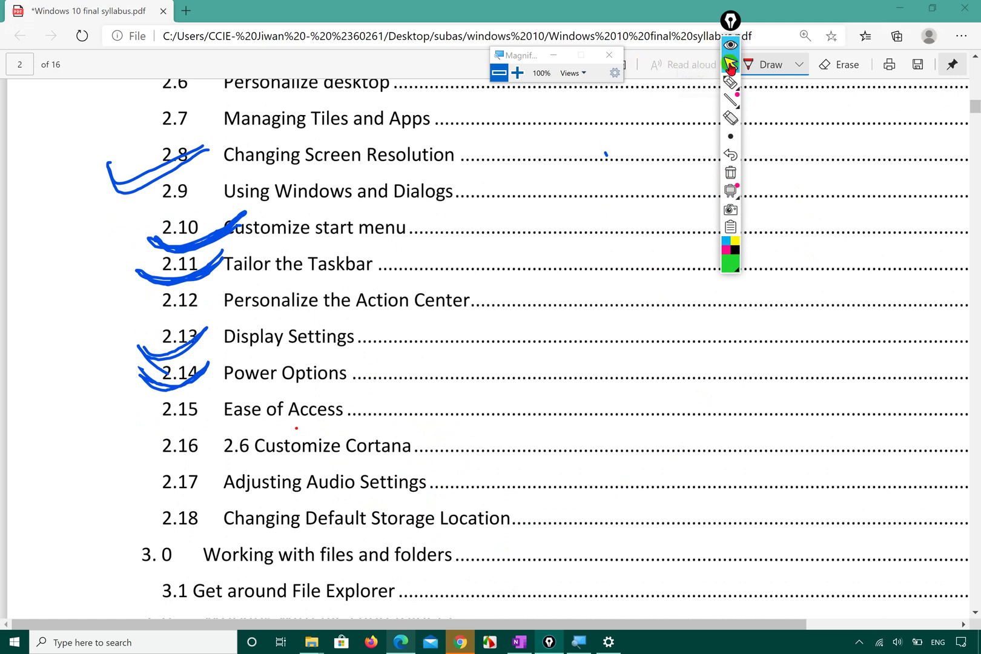
- Show the desktop, open Windows Settings and go to the Bluetooth & other devices page
key("super+d")
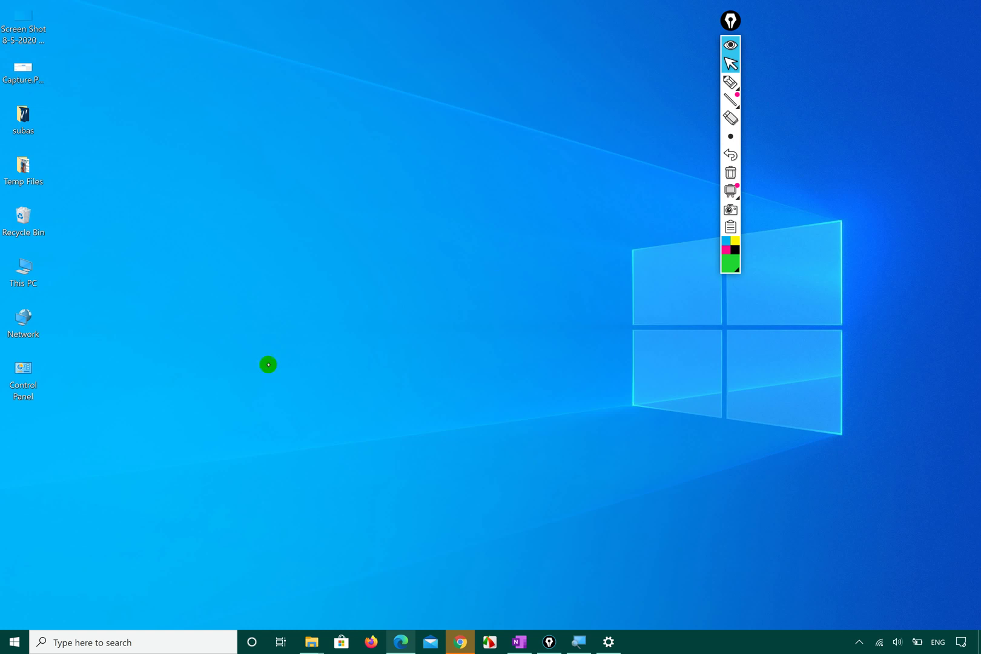
left_click(14, 642)
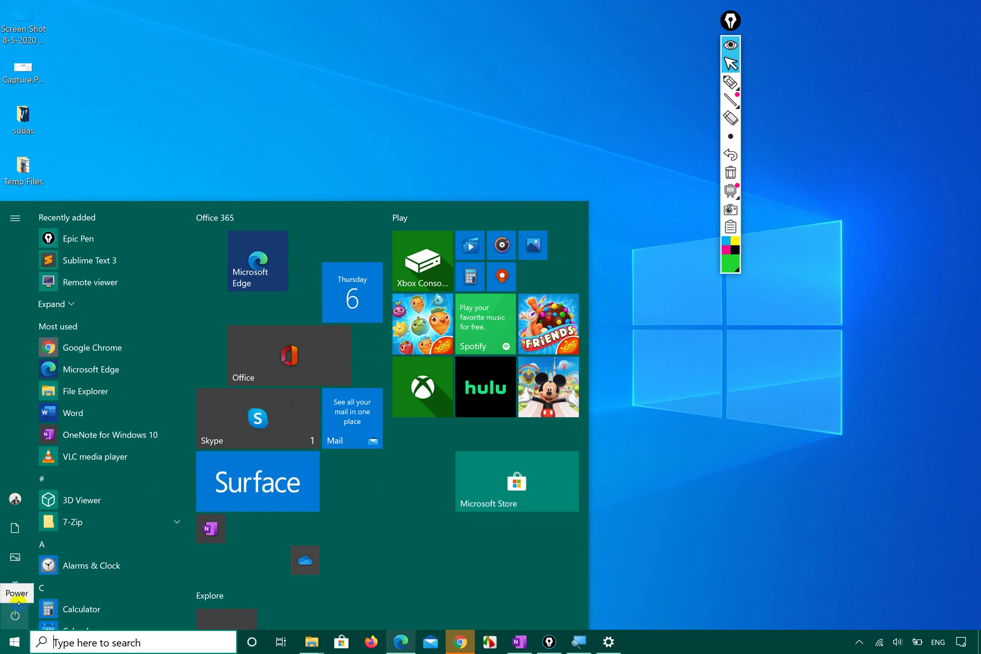
left_click(17, 587)
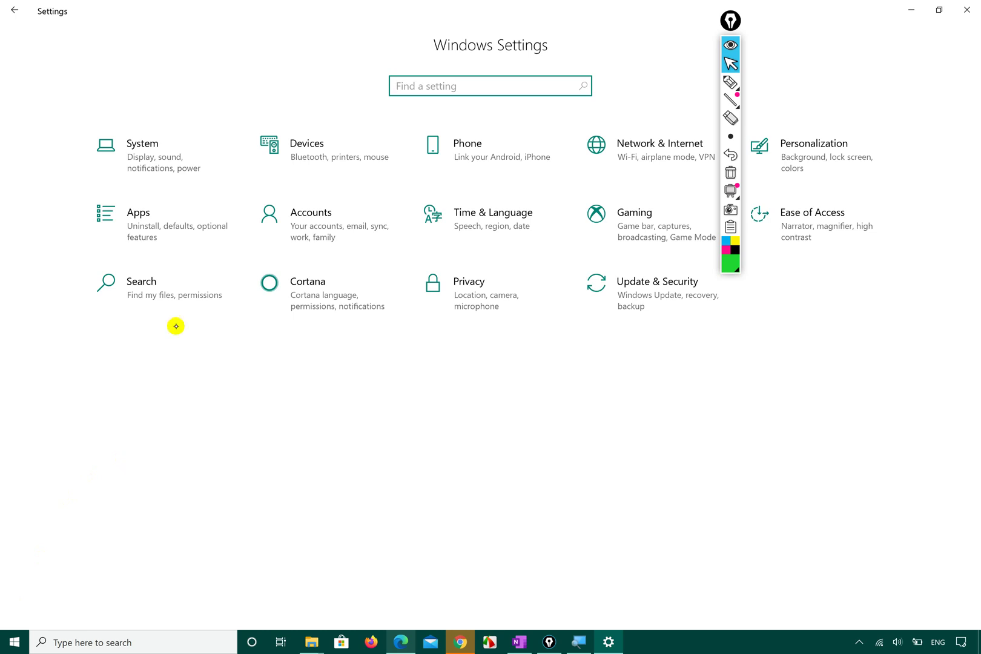
left_click(309, 157)
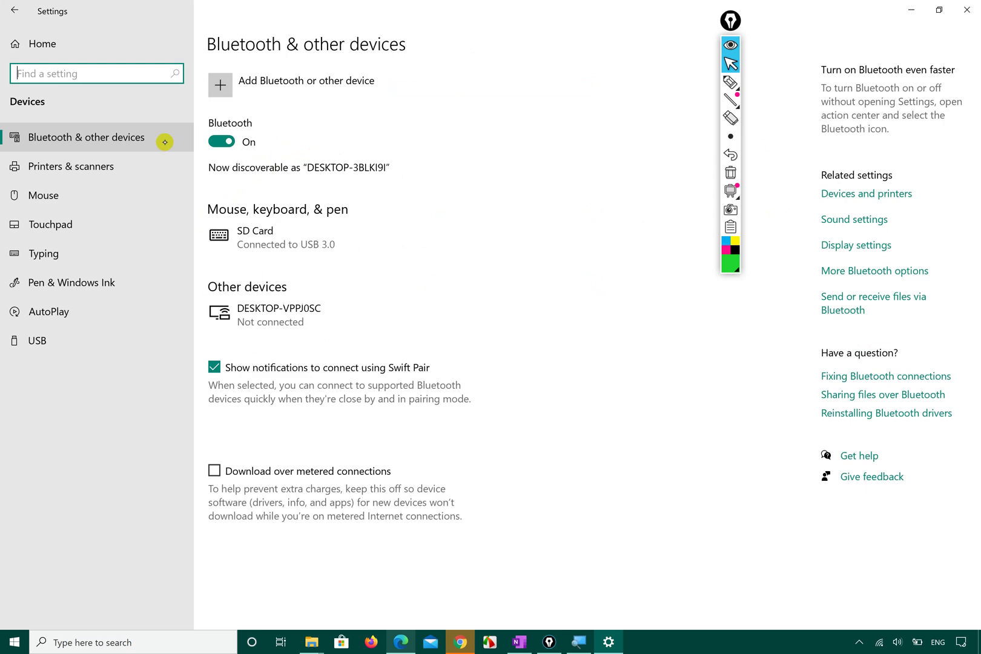
left_click(164, 141)
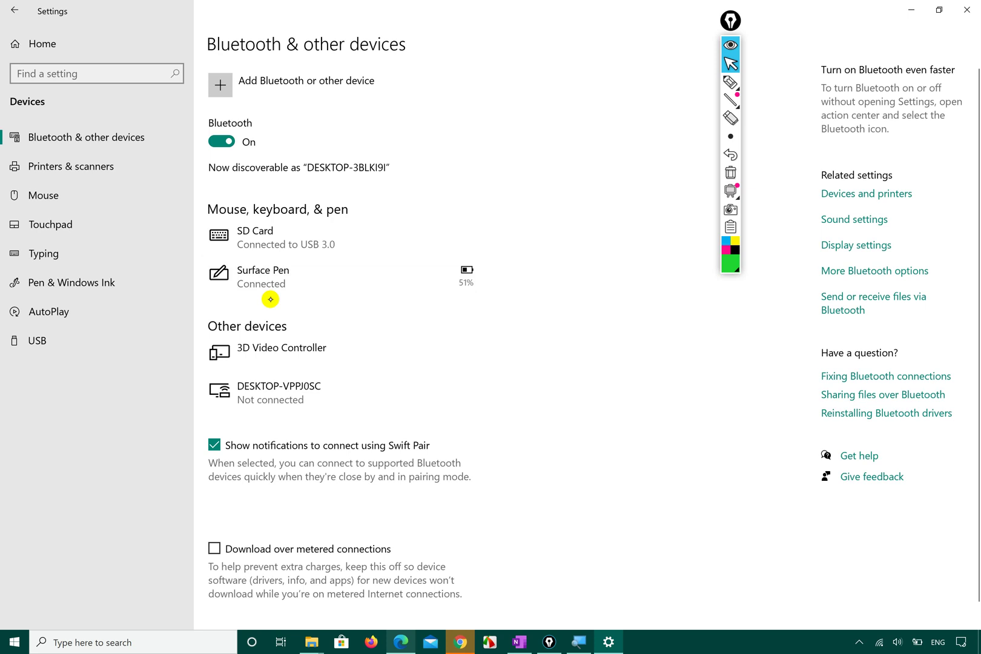
- Search for nearby Bluetooth devices to add, and cancel adding one
left_click(220, 87)
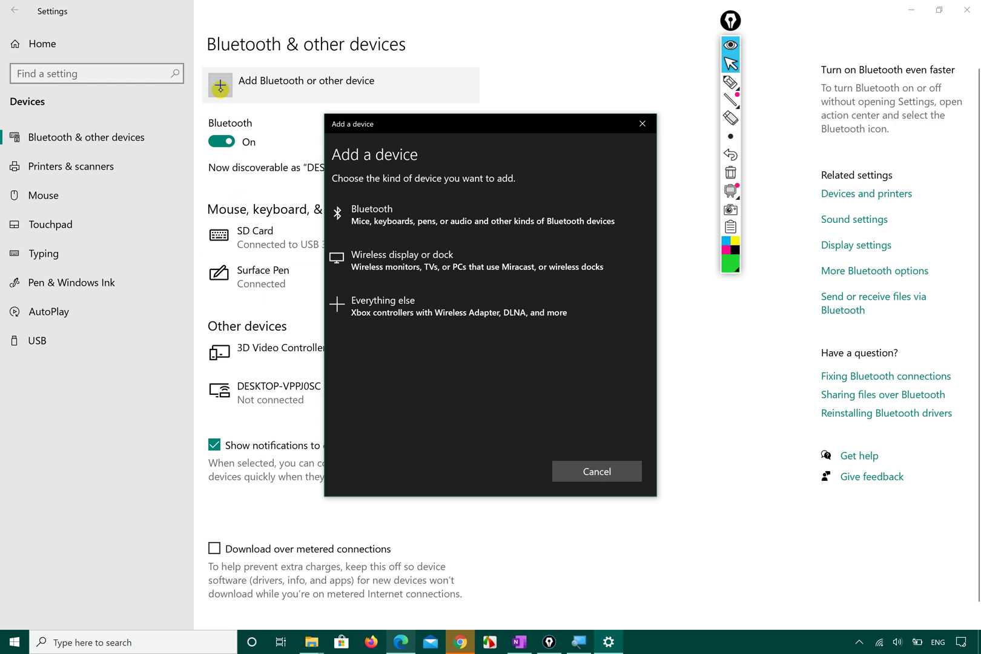
left_click(463, 221)
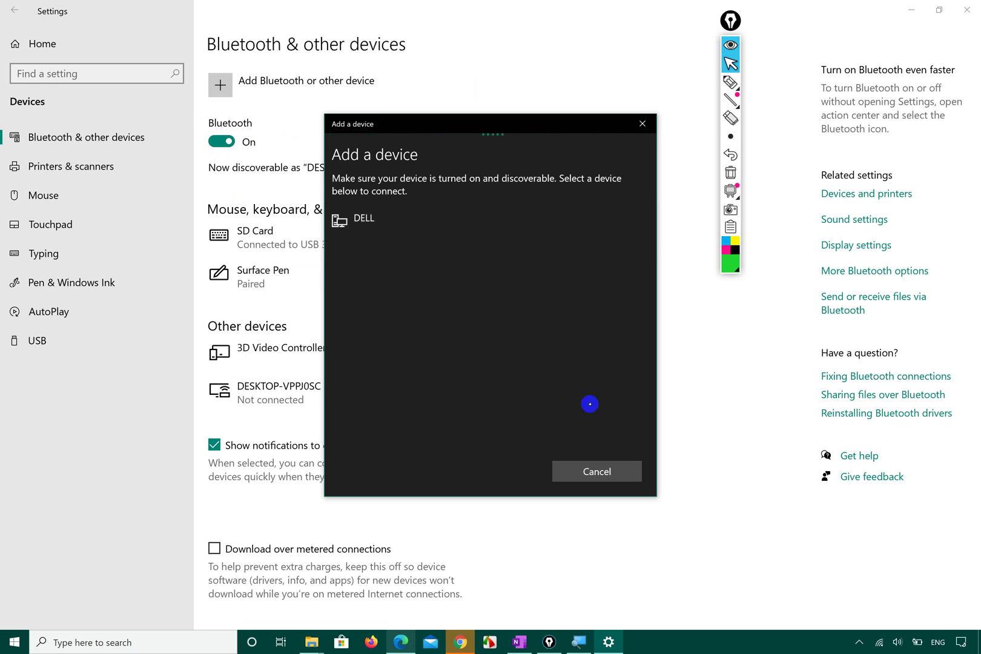
left_click(599, 476)
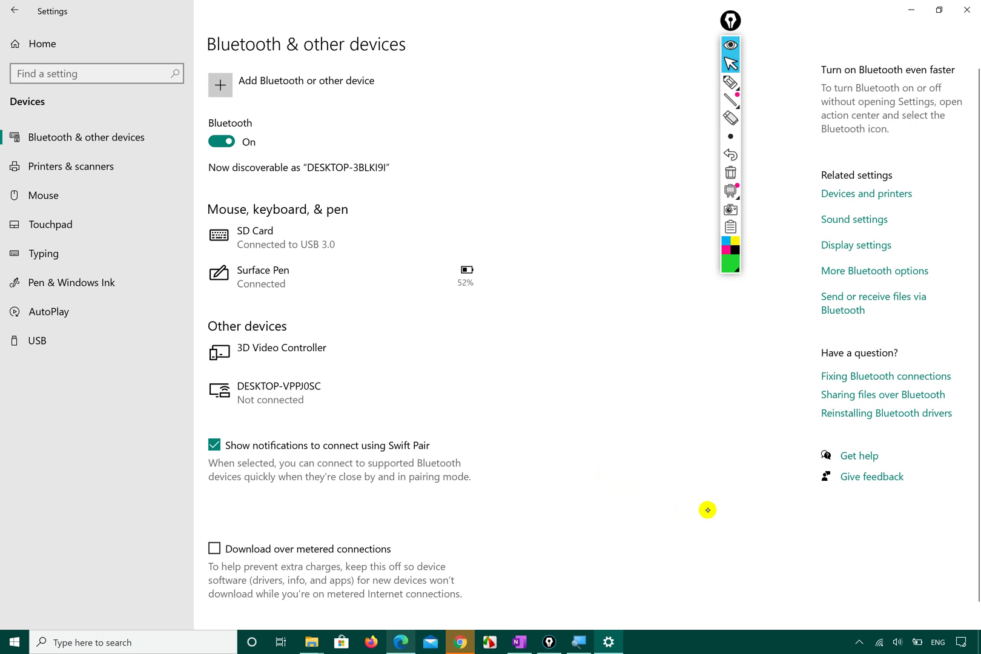
- Circle the Sound settings link in green and the Related settings area in dark red with the pen overlay, and return to cursor mode
mouse_move(730, 88)
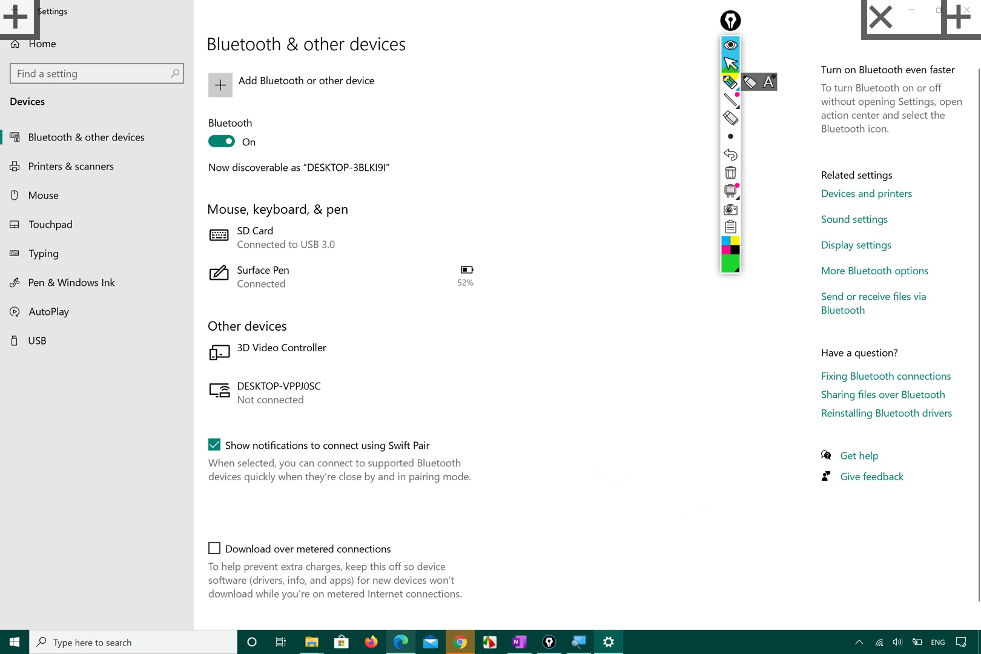
left_click(729, 66)
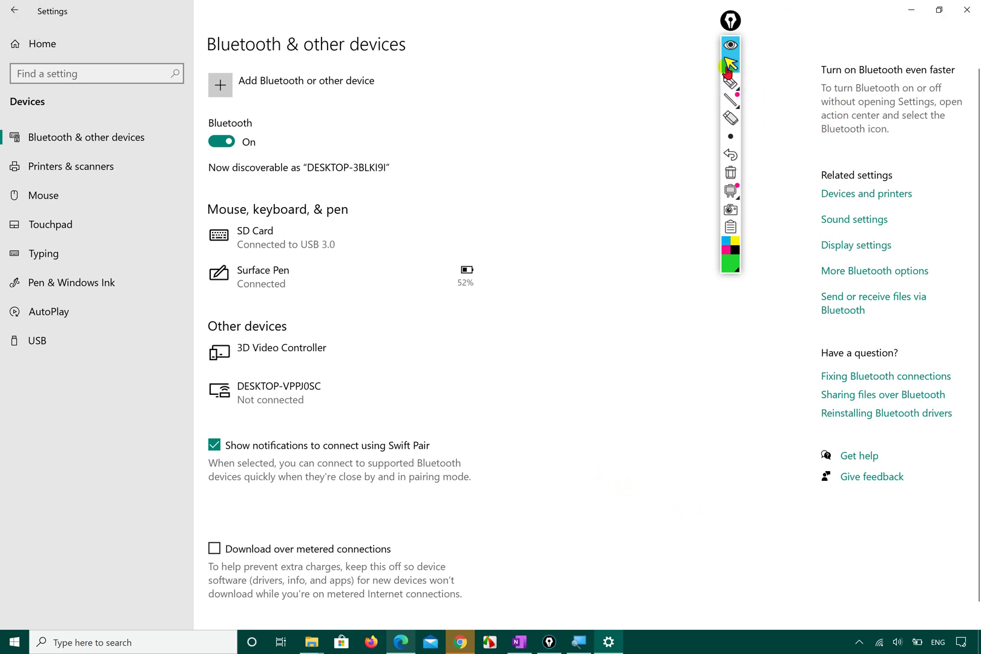
left_click(730, 82)
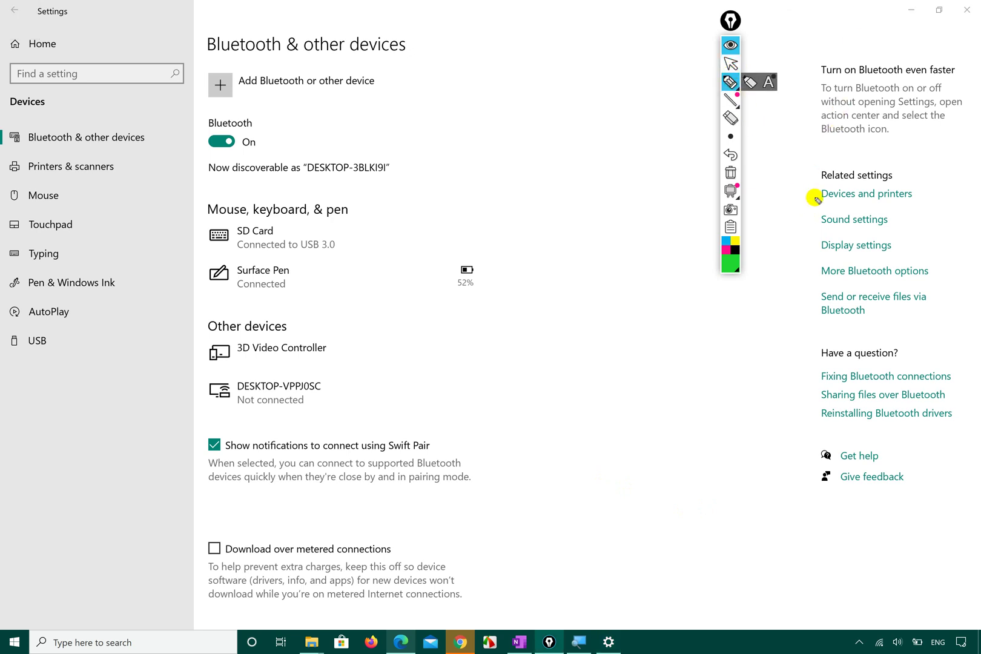
mouse_move(814, 198)
left_mouse_down()
mouse_move(833, 237)
mouse_move(920, 213)
mouse_move(845, 200)
left_mouse_up()
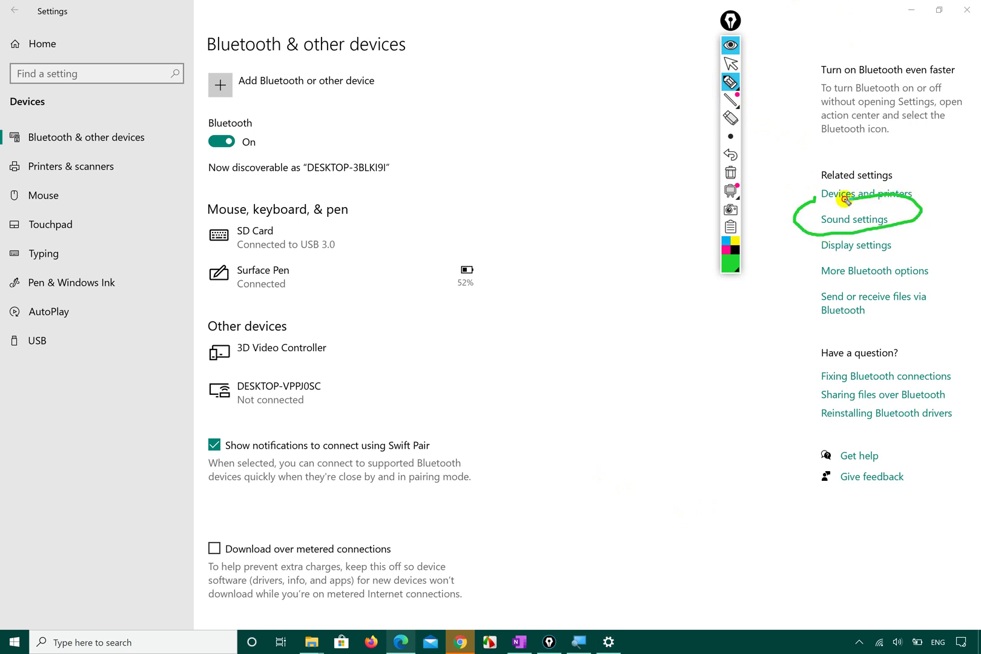
left_click(732, 262)
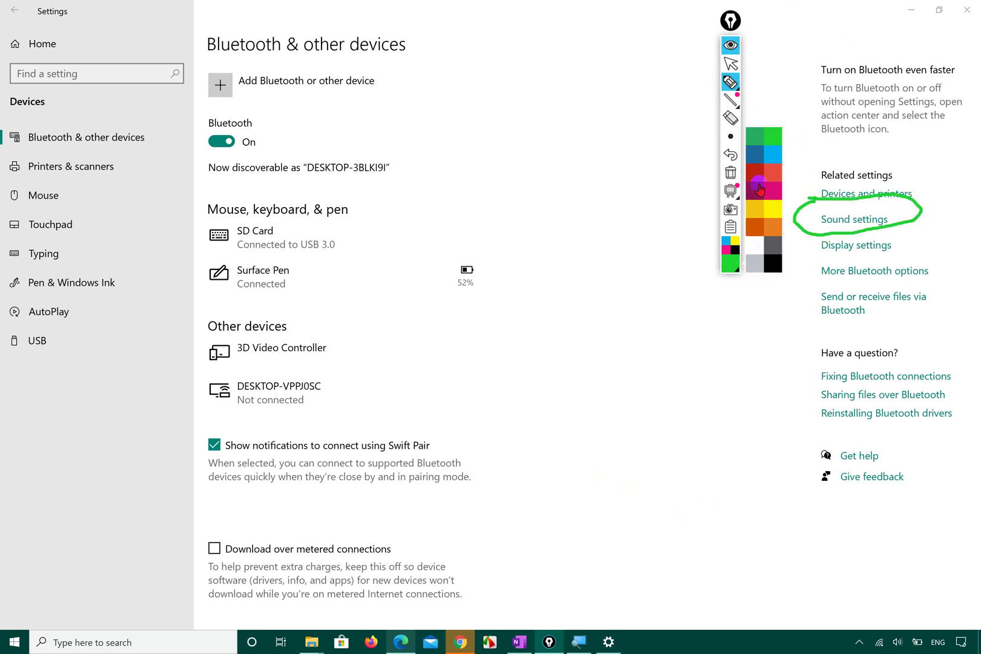
left_click(754, 173)
mouse_move(891, 150)
left_mouse_down()
mouse_move(865, 150)
mouse_move(803, 224)
mouse_move(847, 239)
mouse_move(912, 211)
mouse_move(900, 158)
mouse_move(828, 144)
mouse_move(793, 200)
left_mouse_up()
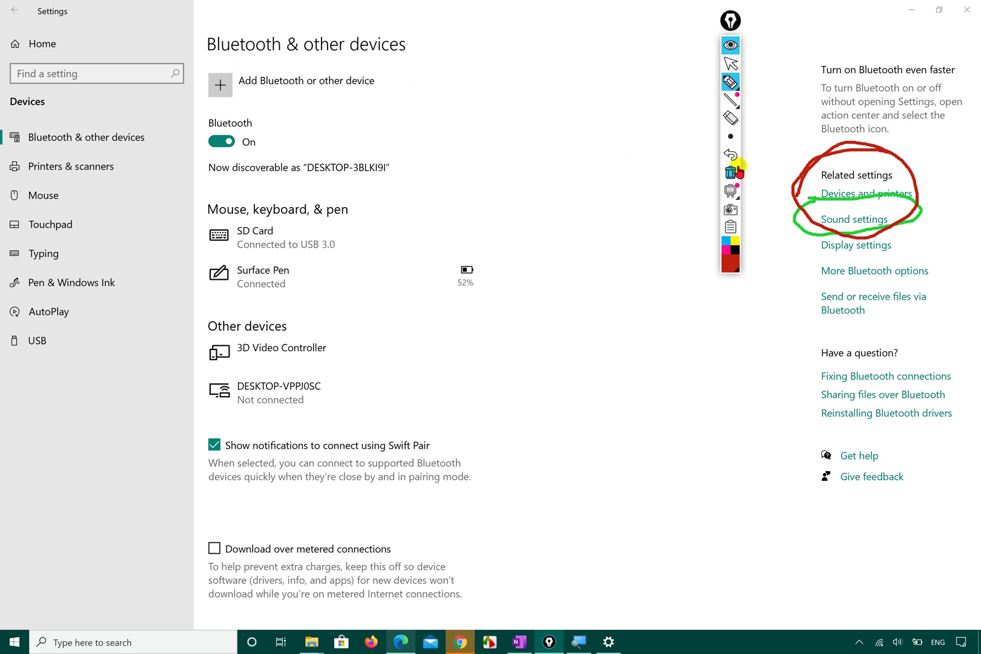
left_click(731, 63)
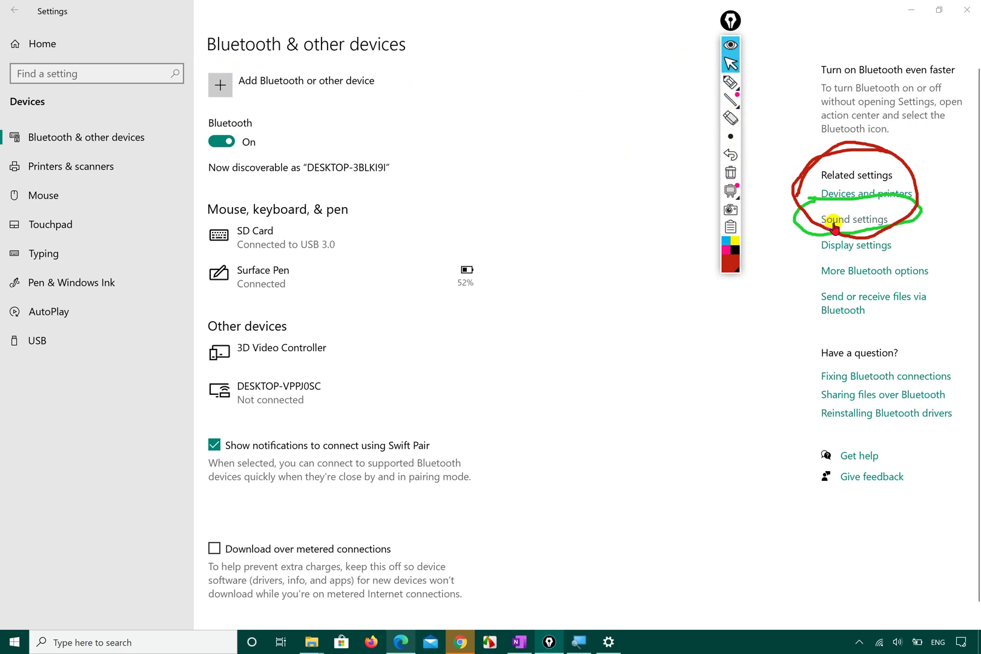
- Open the Sound settings, look over the output and input options, and set the master volume to 75
left_click(834, 223)
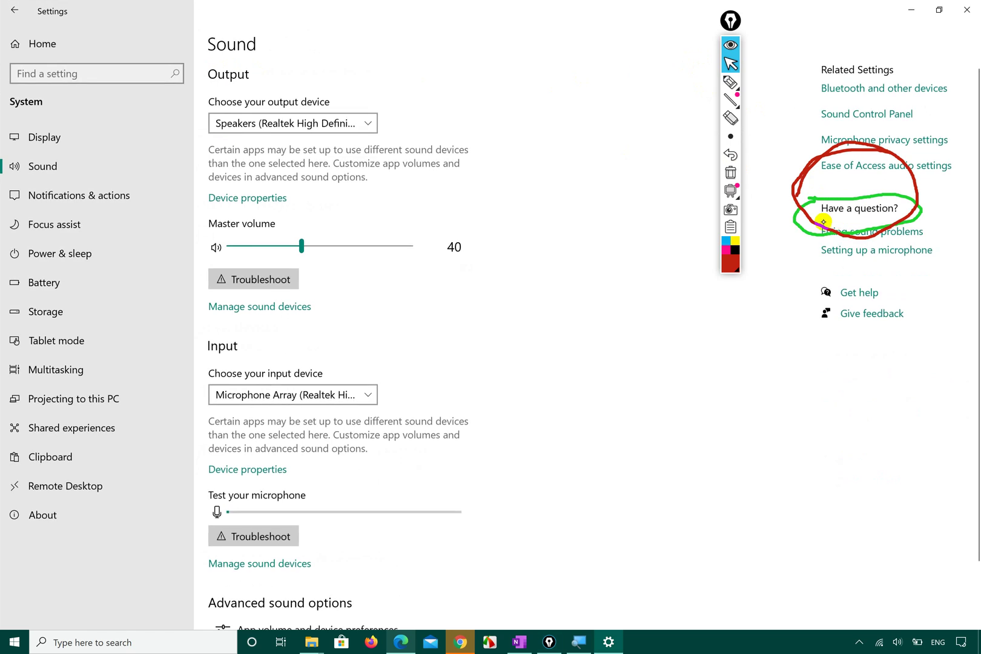
scroll(246, 363, "down", 3)
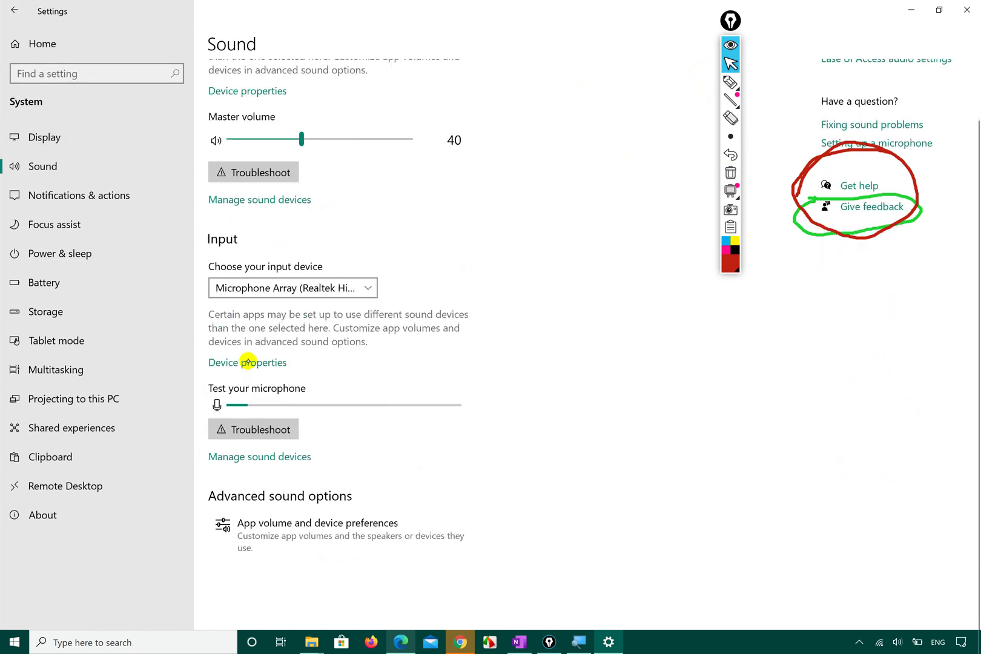
scroll(248, 361, "up", 1)
scroll(248, 360, "up", 2)
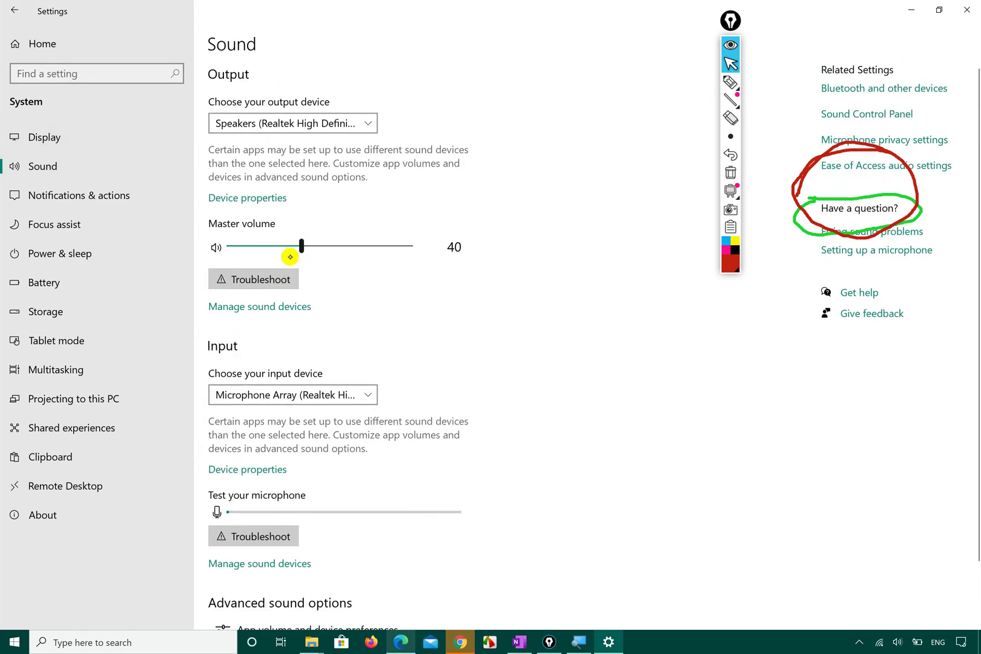
left_click_drag(302, 244, 365, 267)
- Check the available input devices, leaving the selection as is, and open App volume and device preferences
scroll(341, 336, "down", 2)
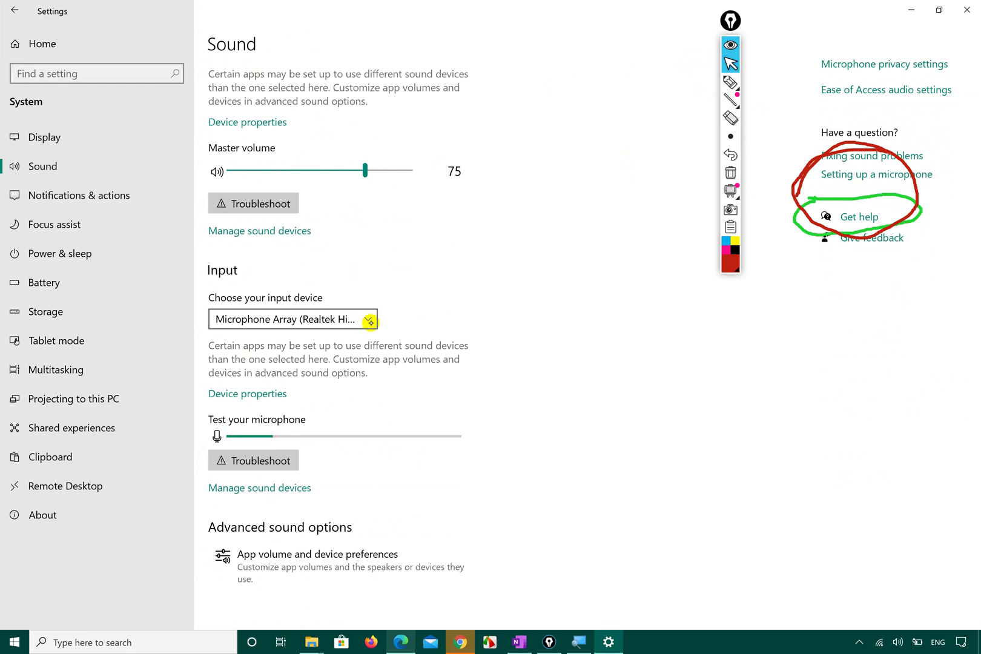
left_click(369, 322)
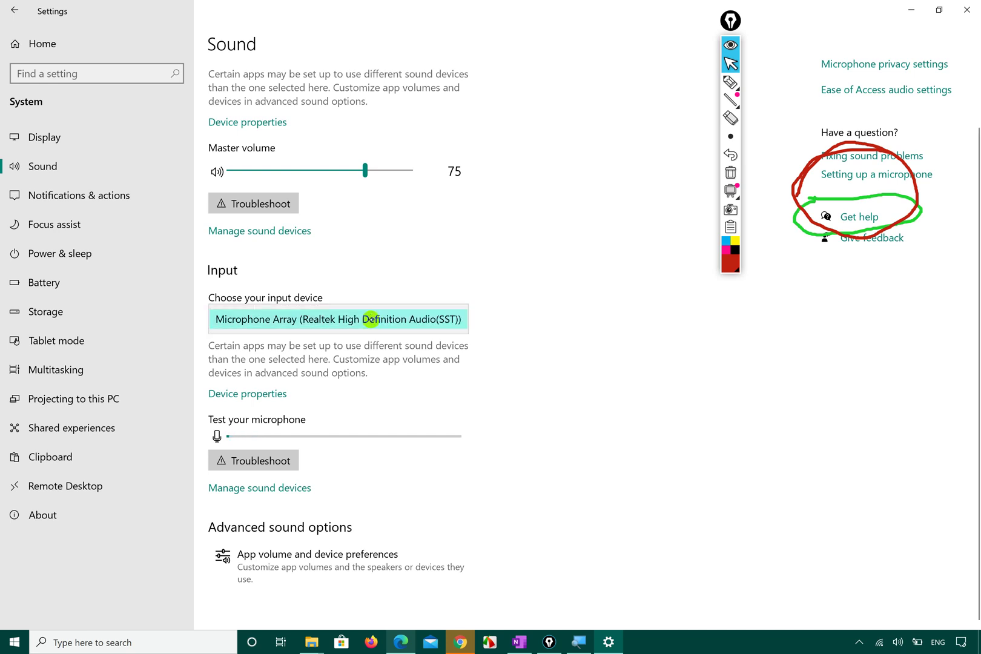
left_click(430, 375)
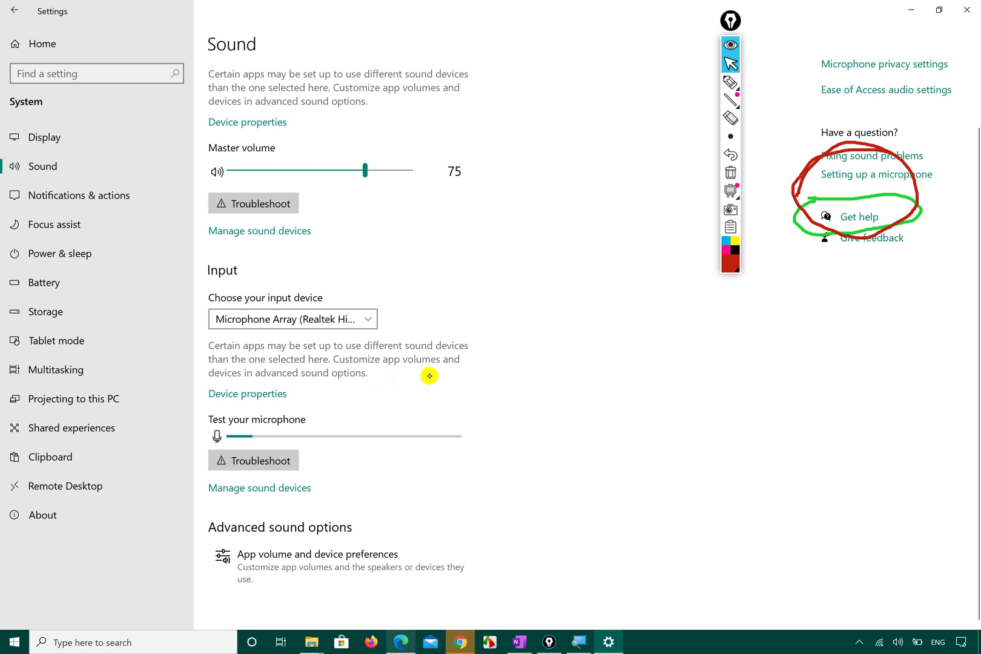
left_click(278, 569)
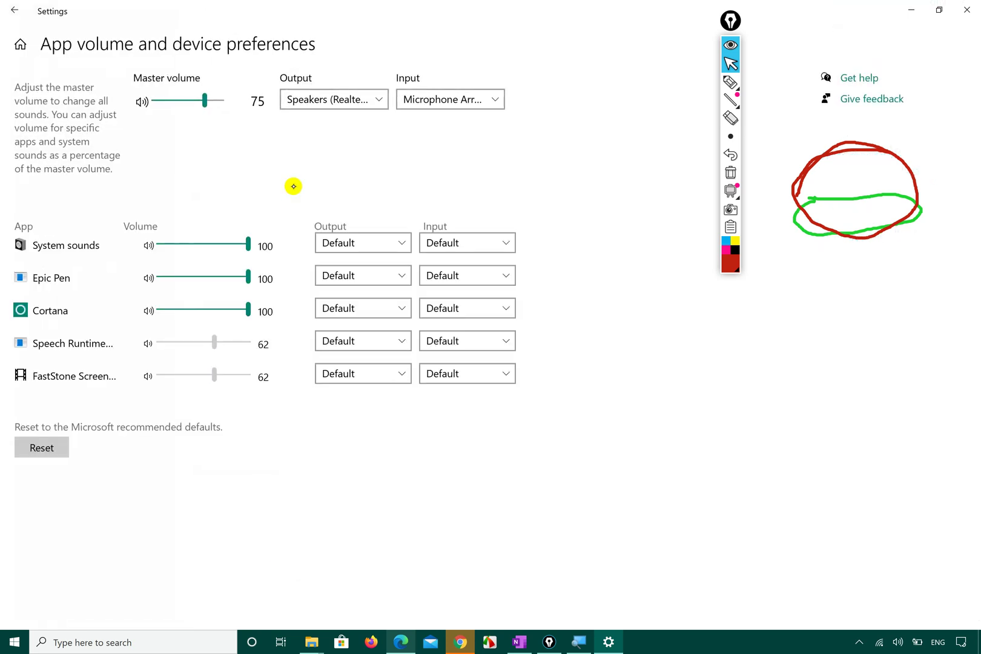
- Set the Cortana volume to 61 and the System sounds volume to 97
left_click(234, 308)
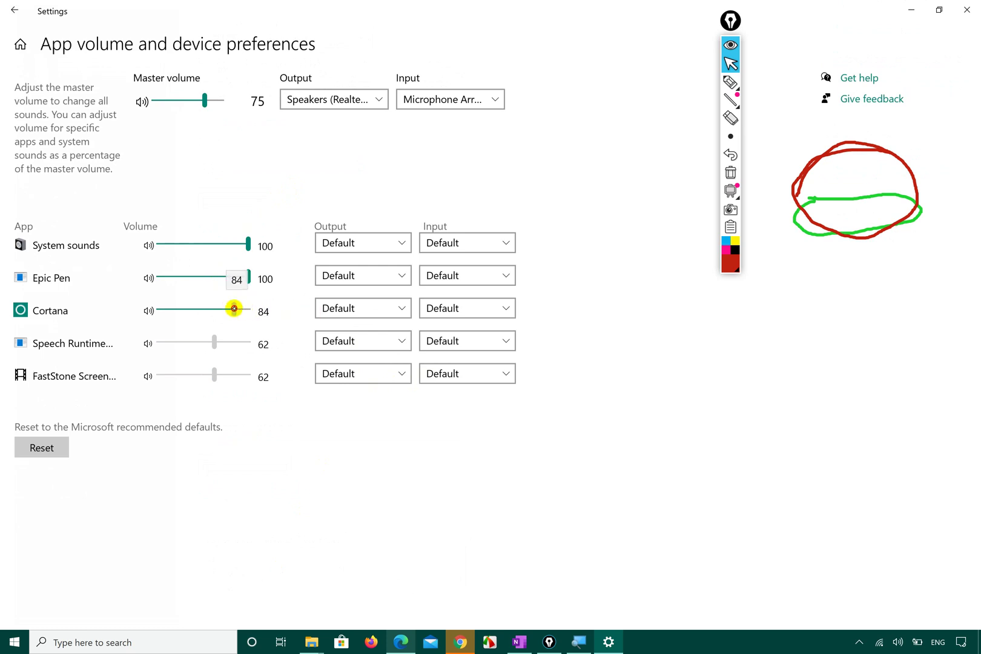
left_click_drag(234, 308, 213, 308)
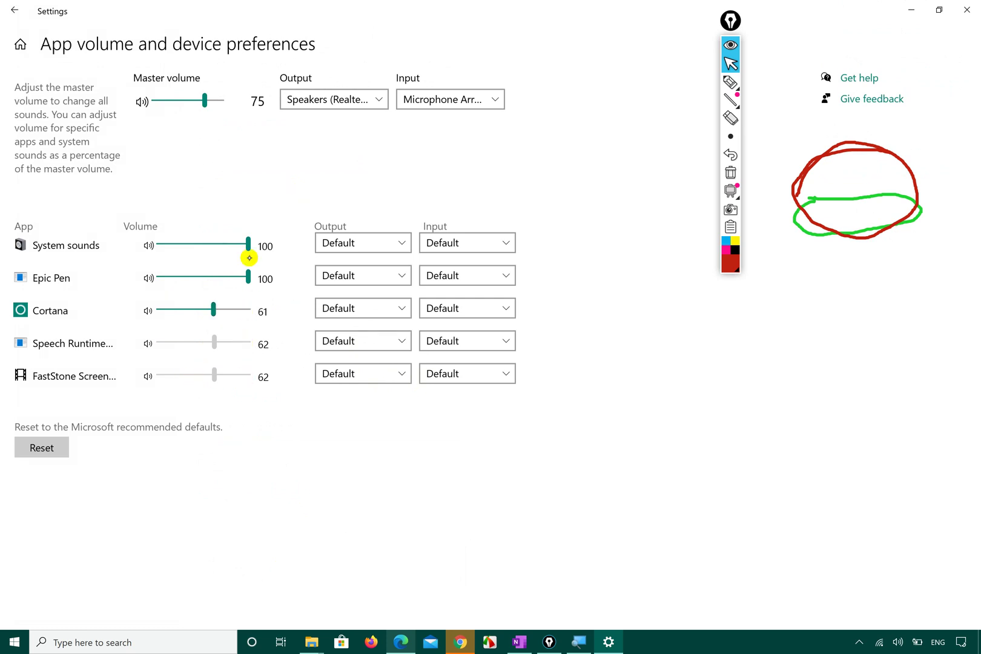
mouse_move(246, 240)
left_mouse_down()
mouse_move(229, 239)
mouse_move(245, 242)
left_mouse_up()
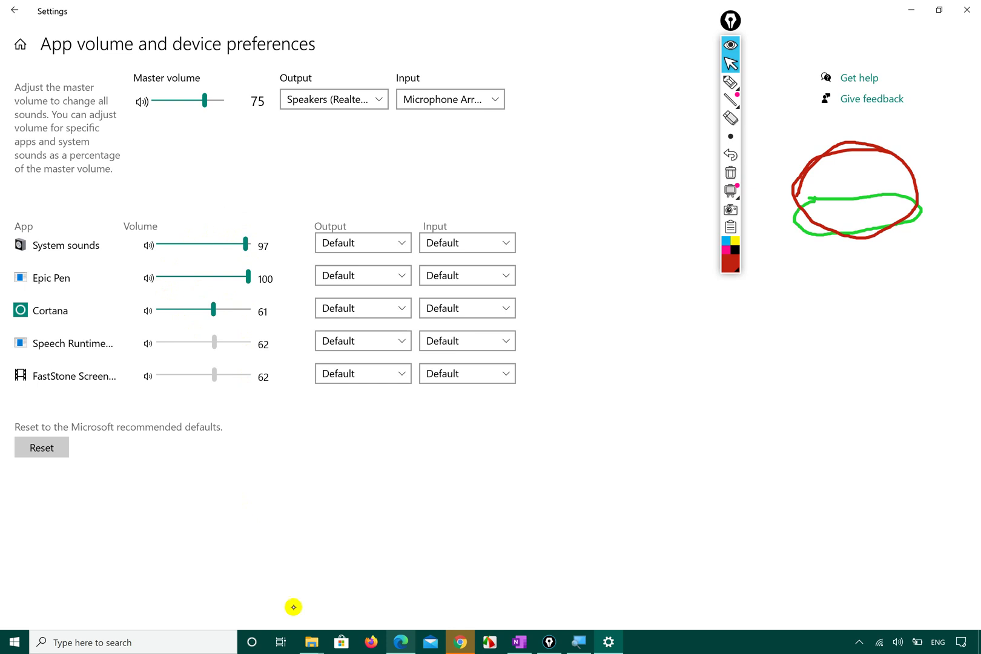
- Switch to the windows 10 folder window in File Explorer and browse via the Desktop's personal folder to video, opening the jesth 19 folder
left_click(310, 636)
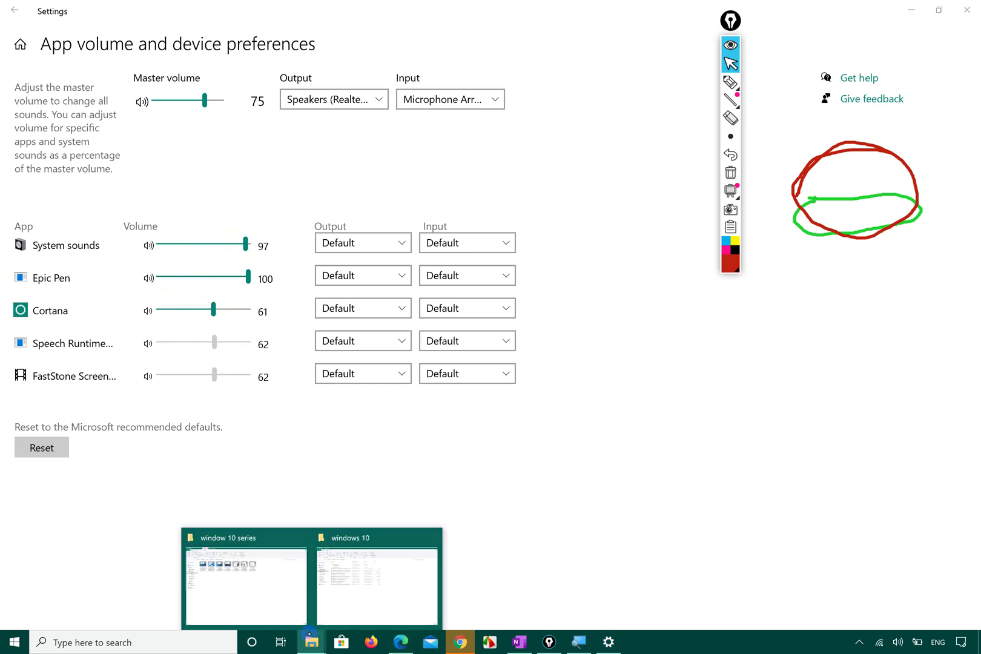
left_click(345, 572)
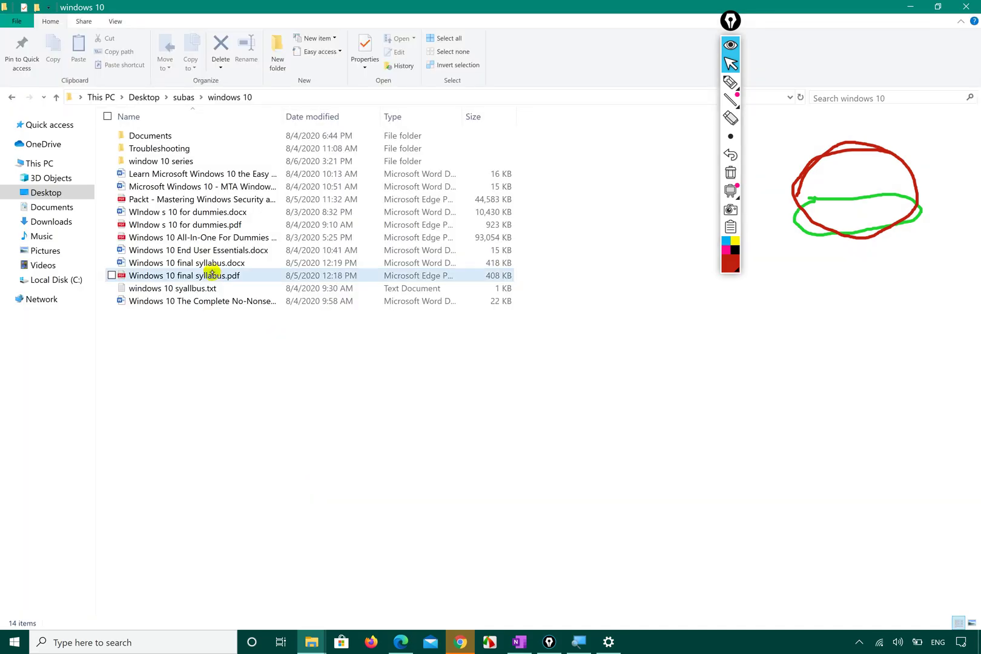
left_click(49, 236)
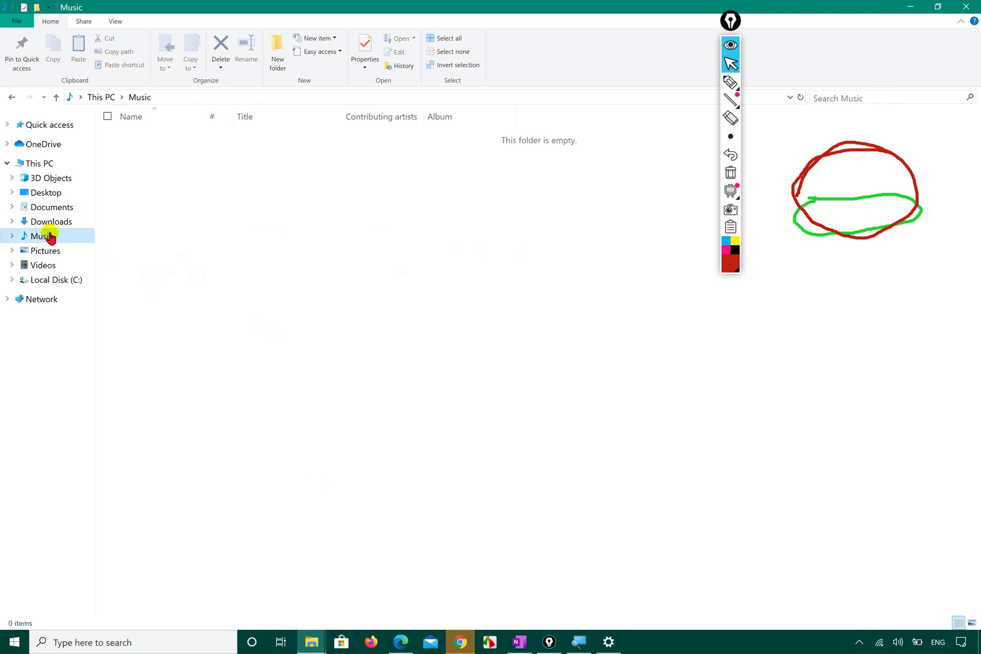
left_click(53, 190)
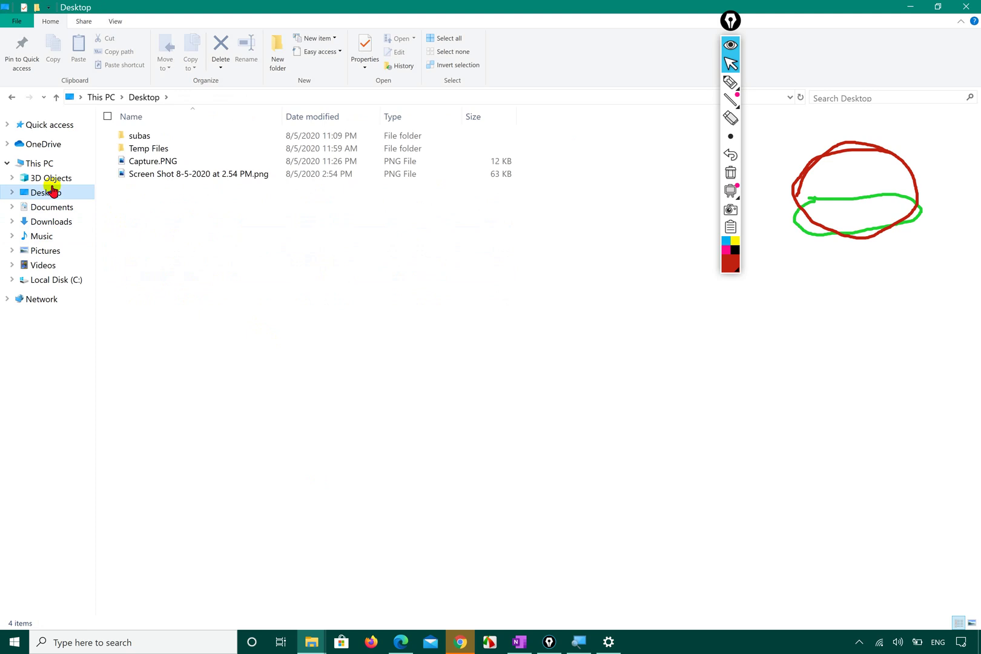
double_click(149, 135)
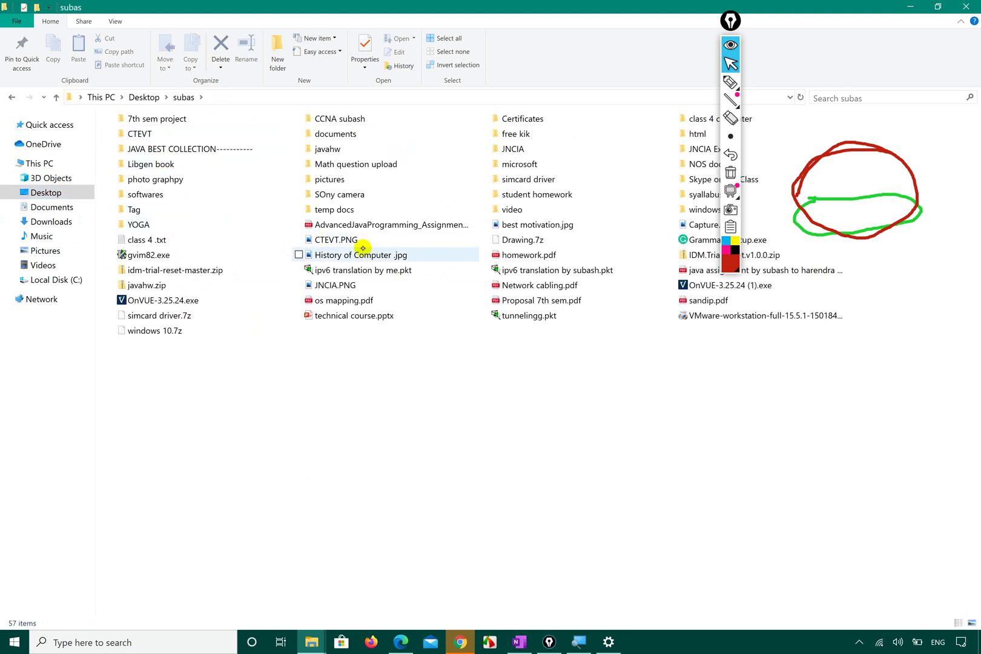
double_click(514, 209)
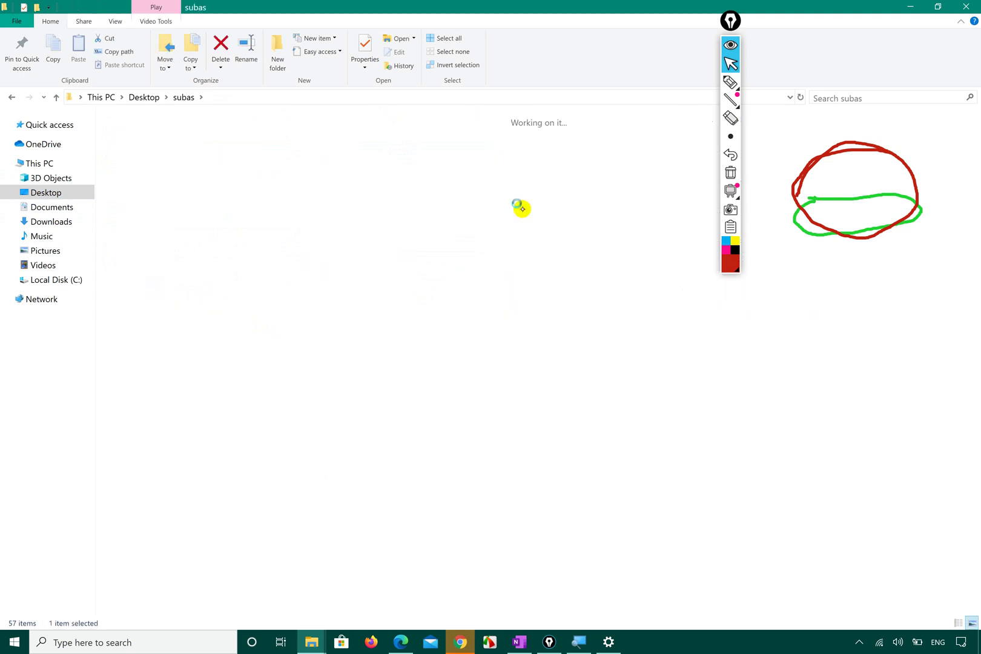
left_click(142, 161)
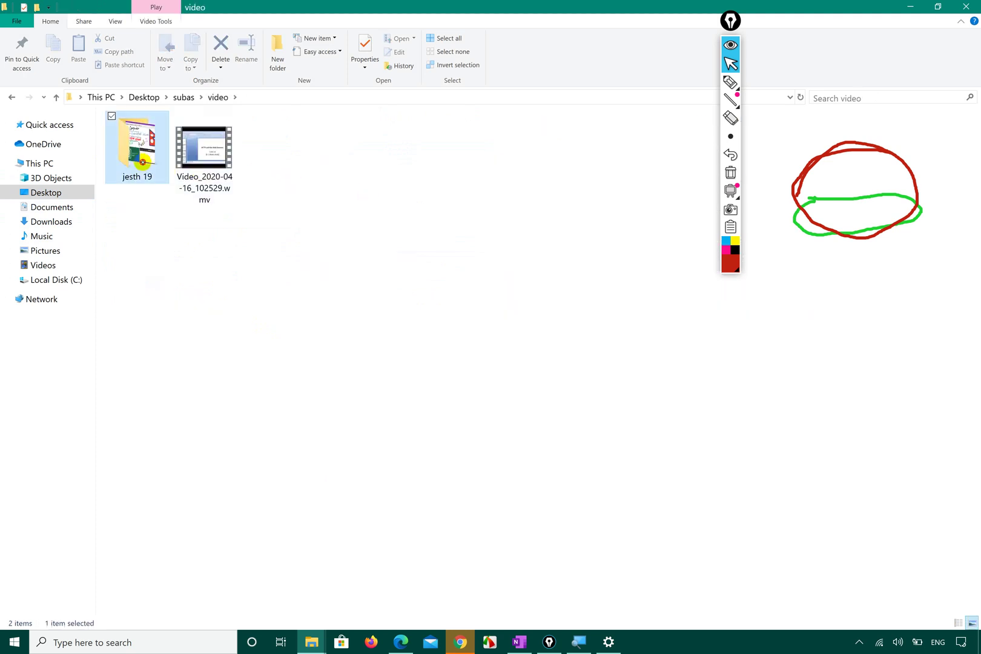
double_click(142, 162)
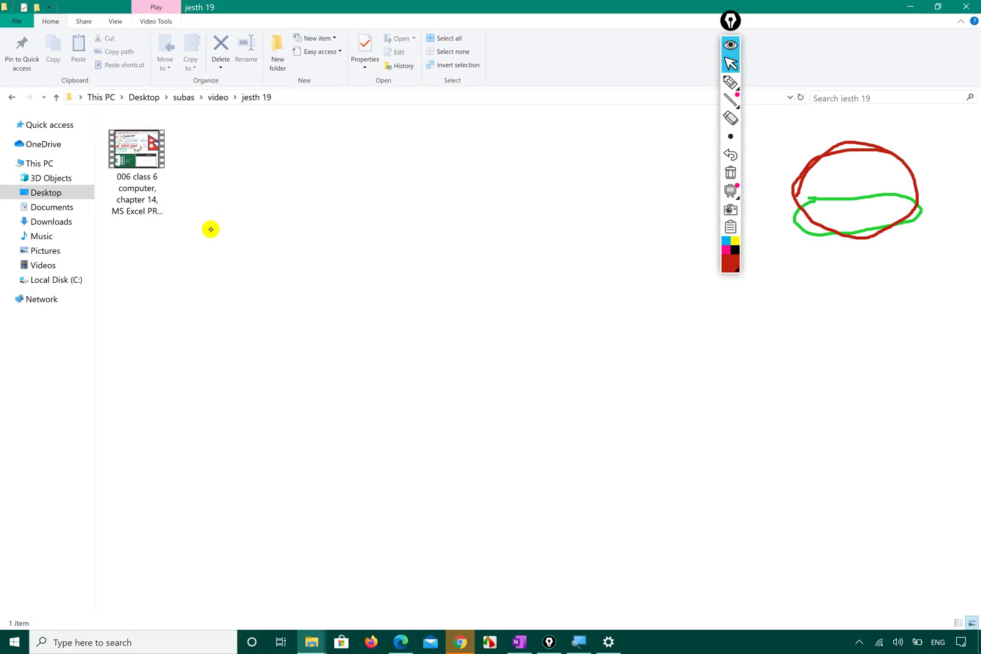
- Mute the system audio and play the "006 class 6 computer, chapter 14" video file
key("F4")
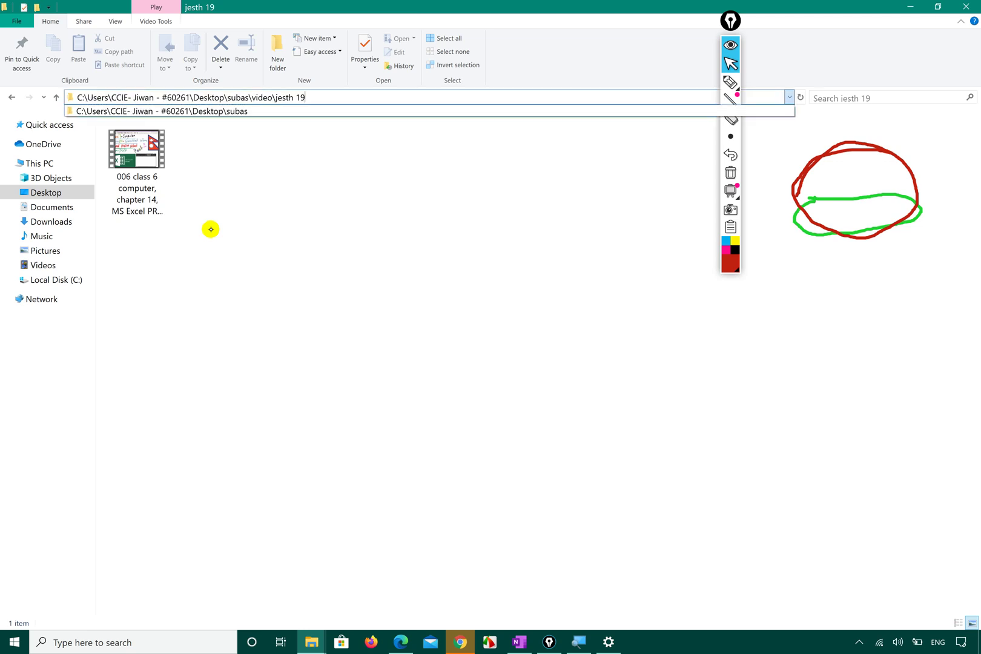
key("Escape")
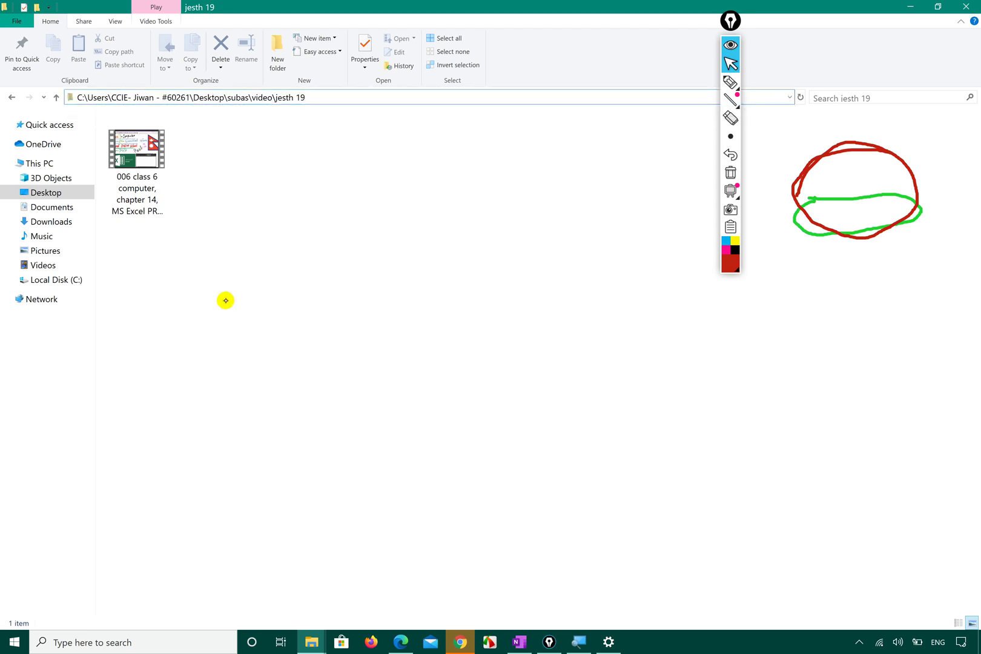
key("XF86AudioMute")
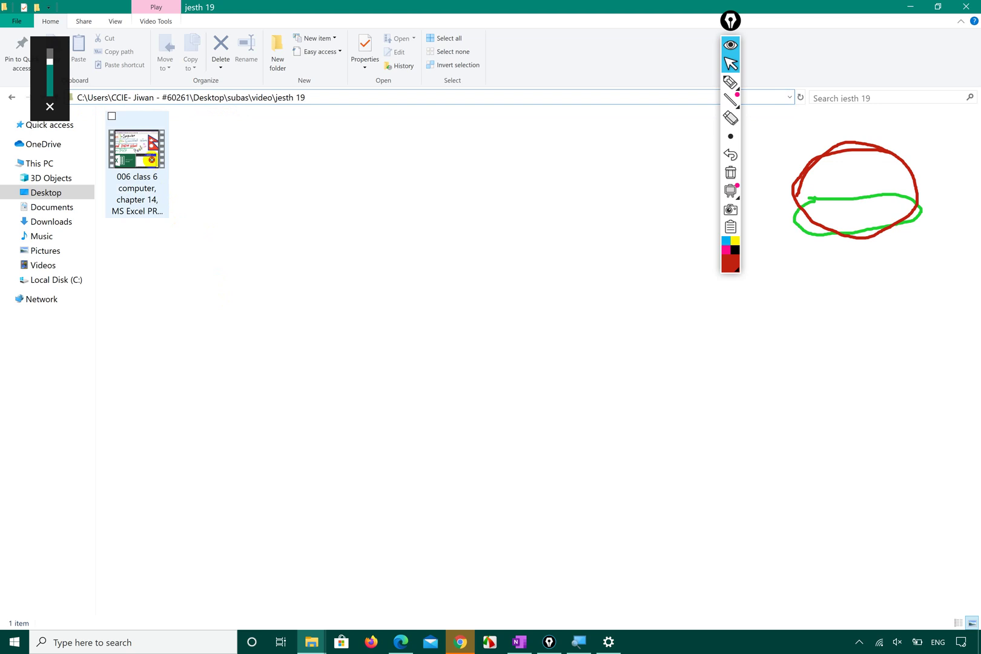
left_click(137, 151)
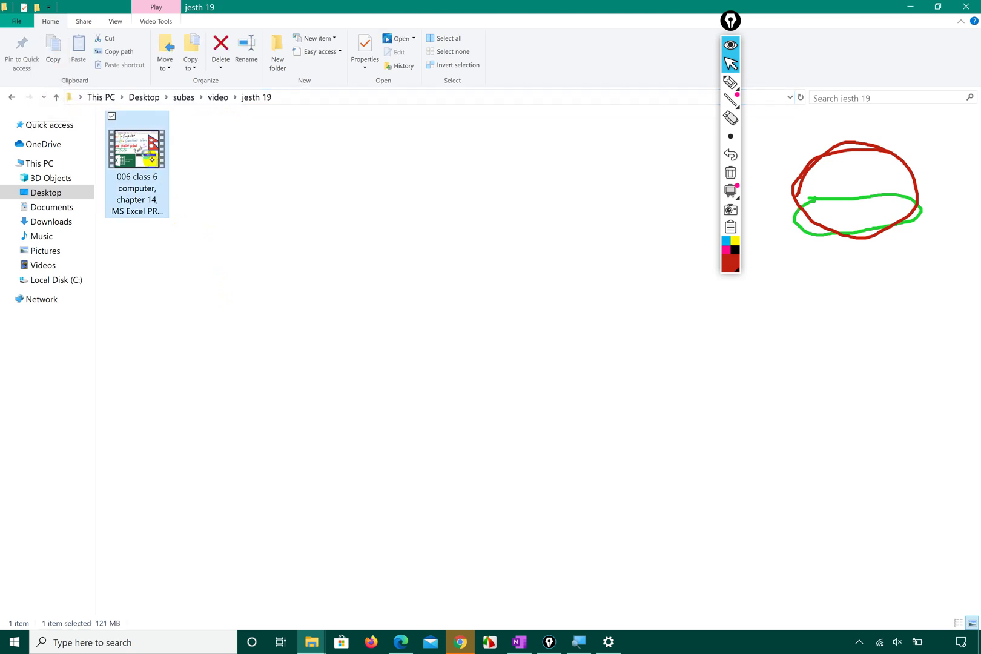
double_click(152, 160)
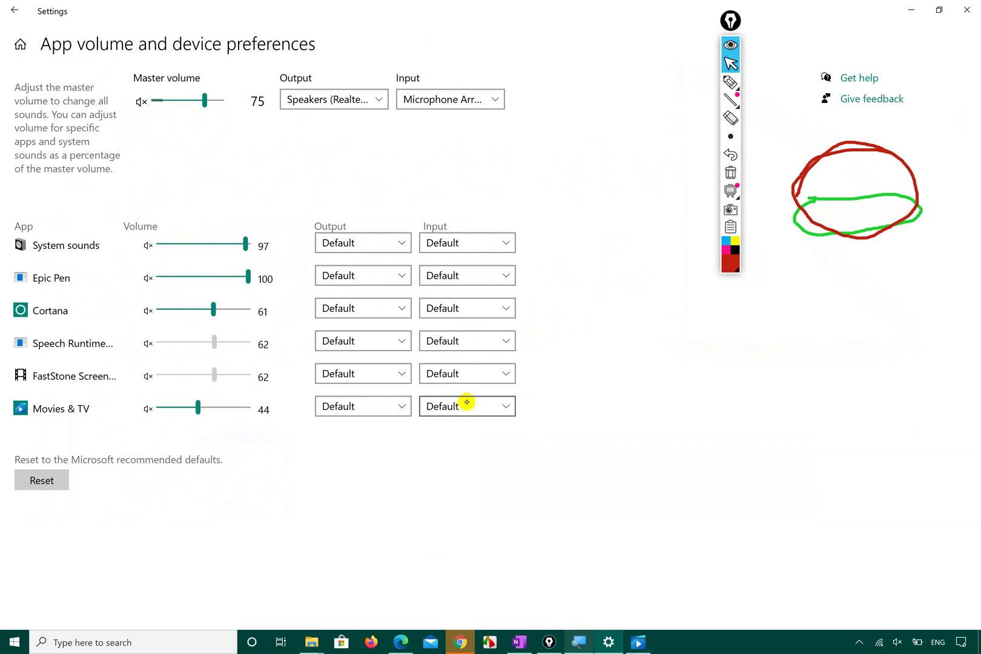
- Set the Movies & TV output device to Speakers (Realtek High Definition Audio(SST))
left_click(397, 409)
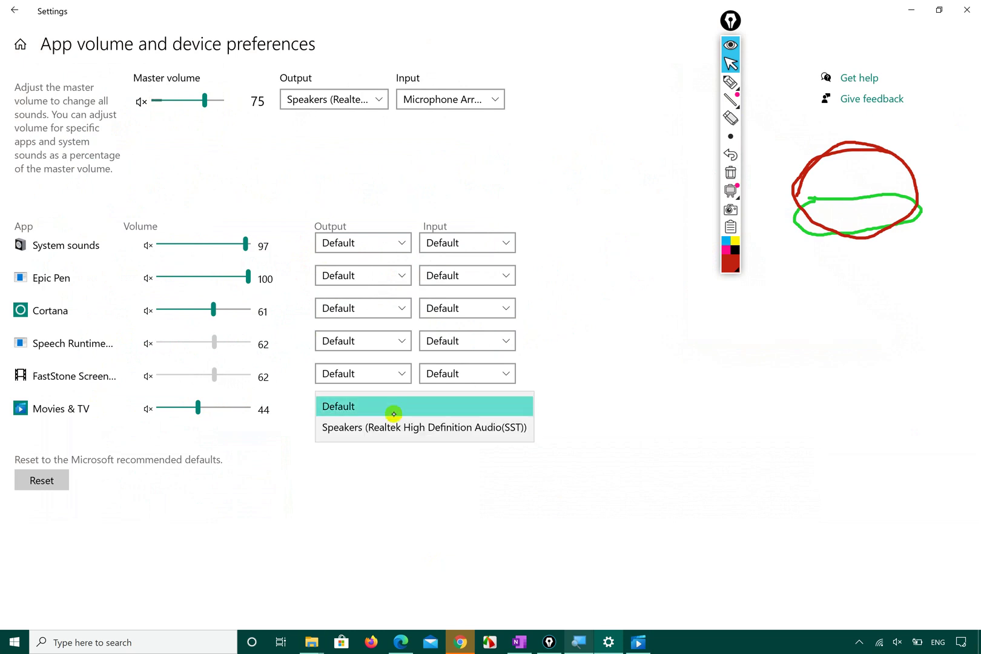
left_click(382, 427)
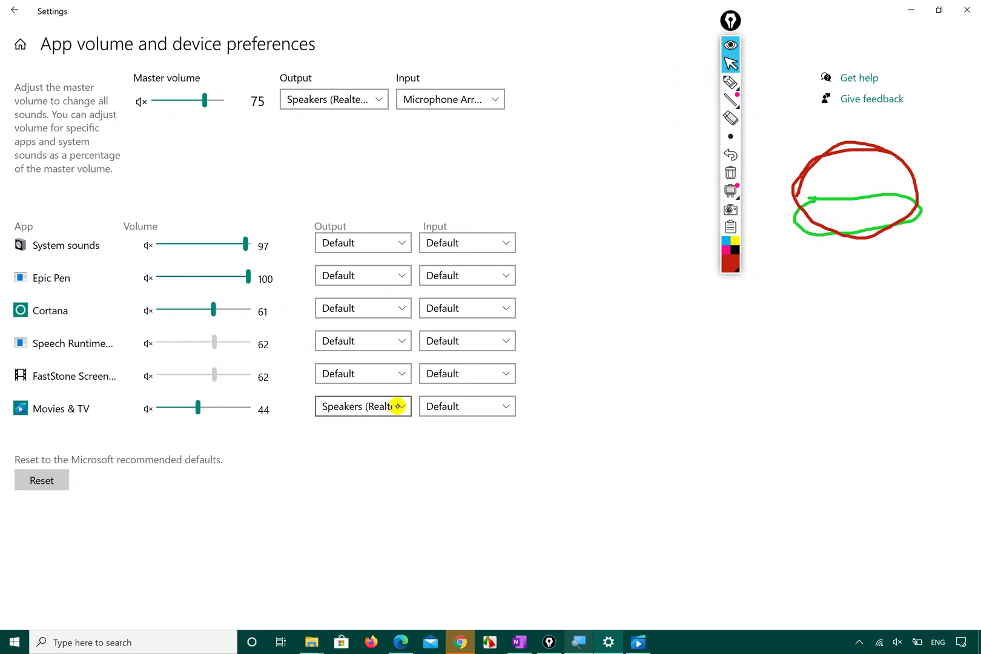
left_click(399, 407)
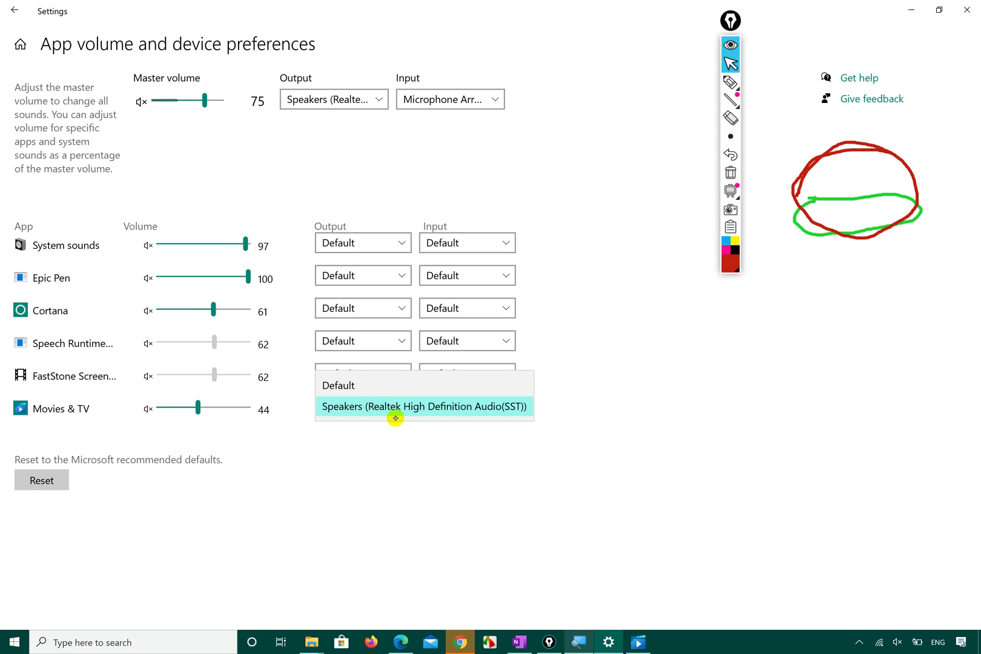
left_click(395, 417)
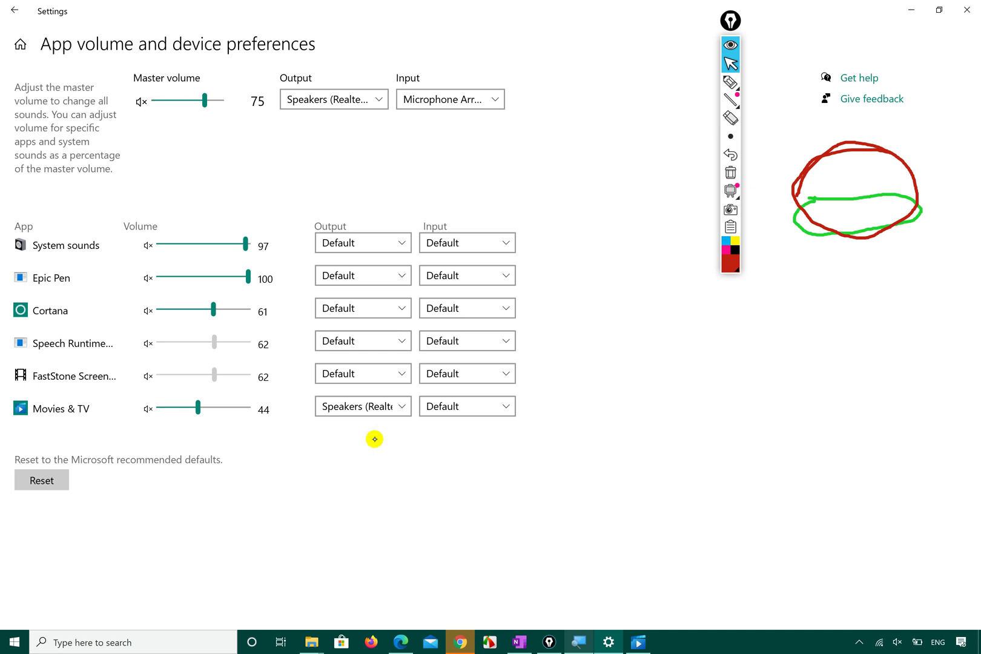
- Review the output device choices for Movies & TV and set its output back to Default
left_click(374, 407)
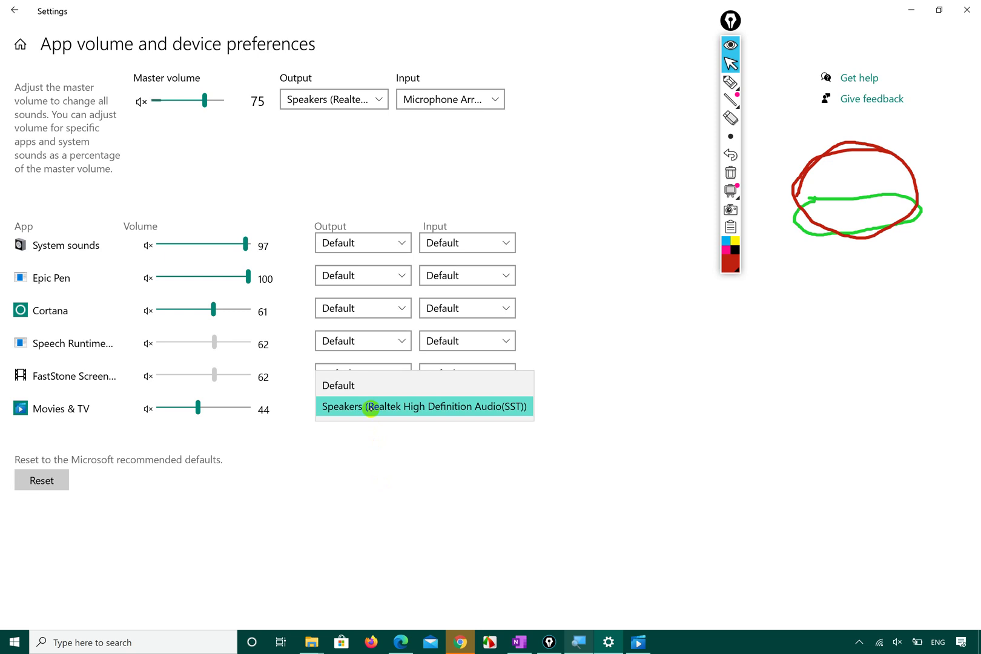
left_click(371, 407)
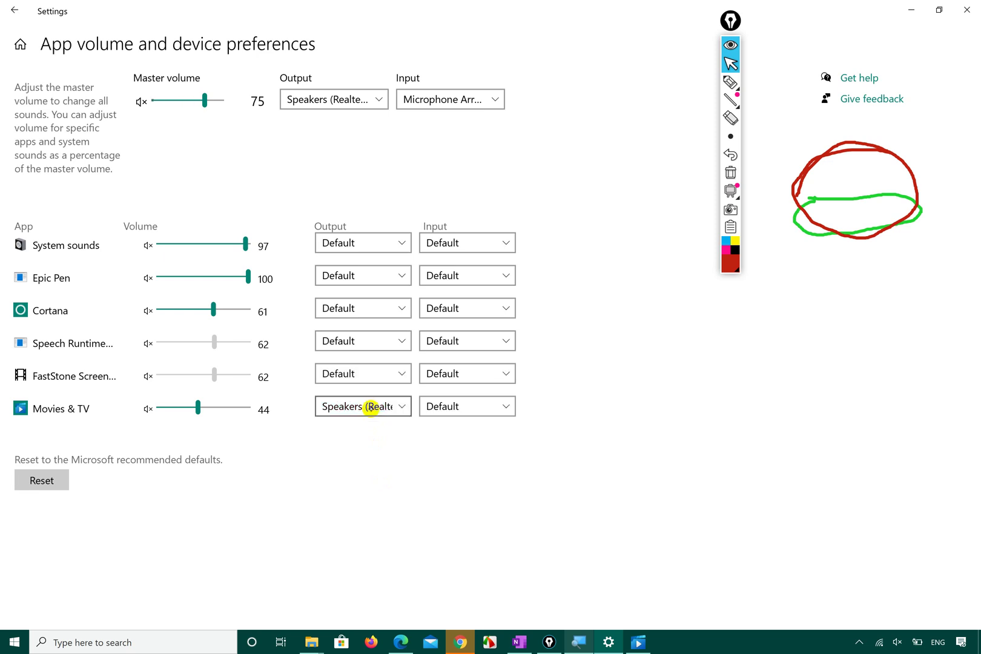
left_click(372, 407)
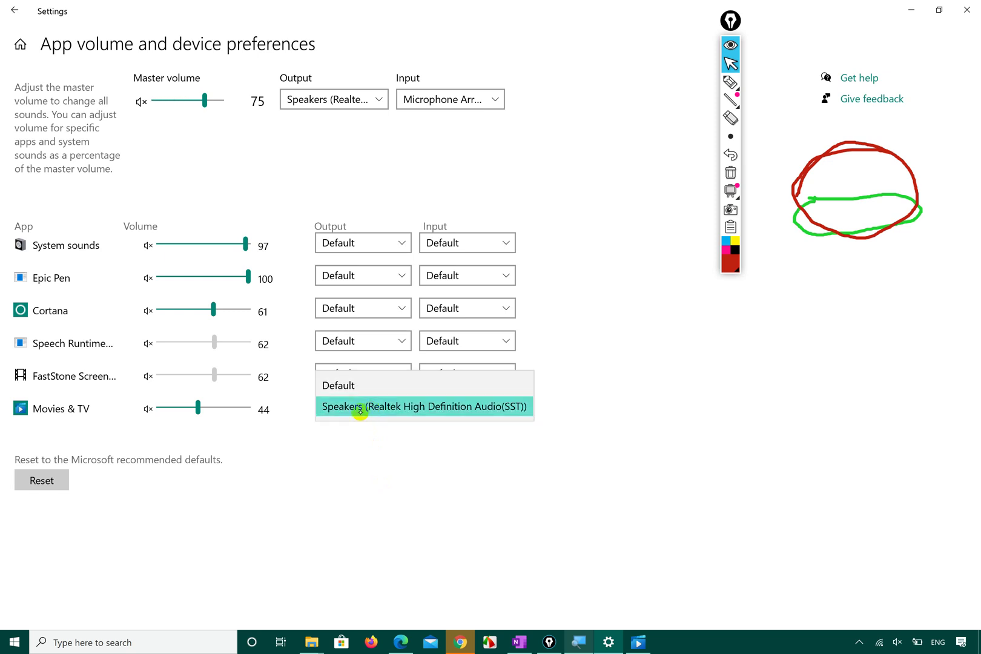
left_click(340, 465)
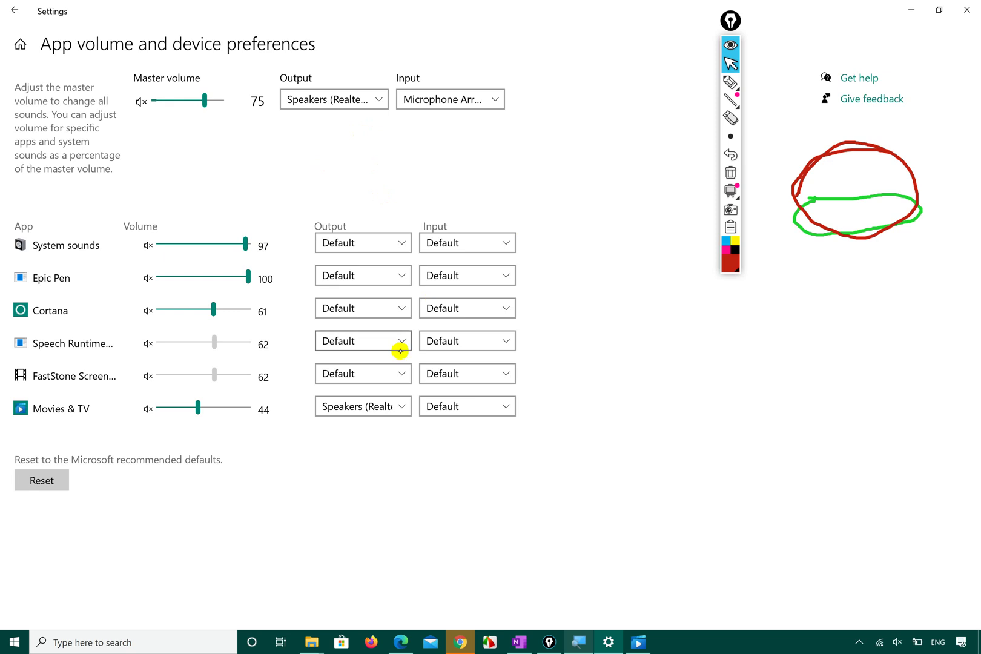
left_click(390, 406)
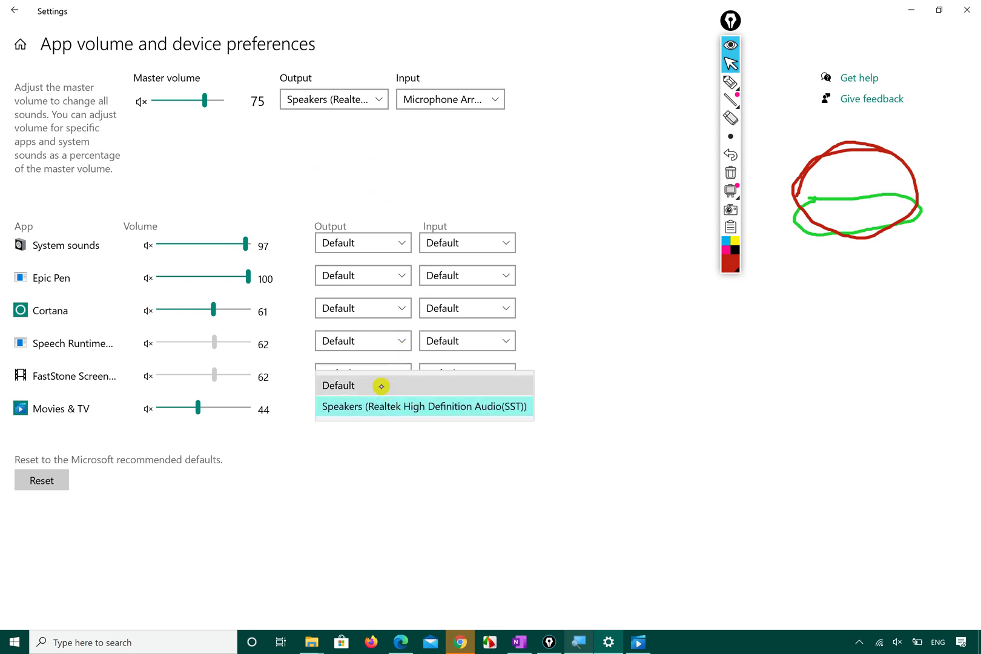
left_click(381, 385)
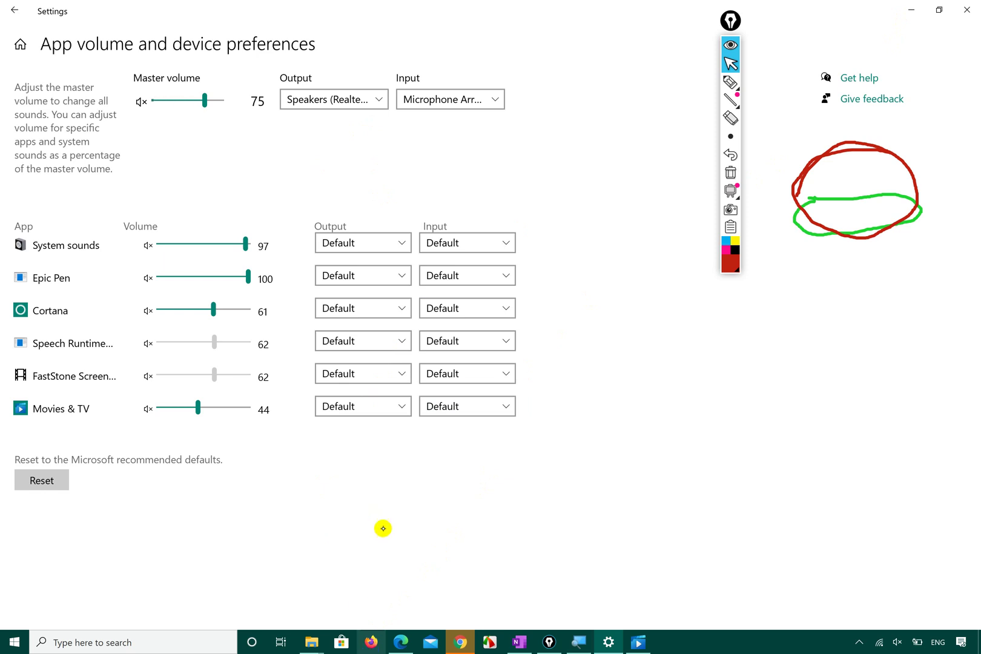
- Try to open a new incognito window in Google Chrome
left_click(465, 642)
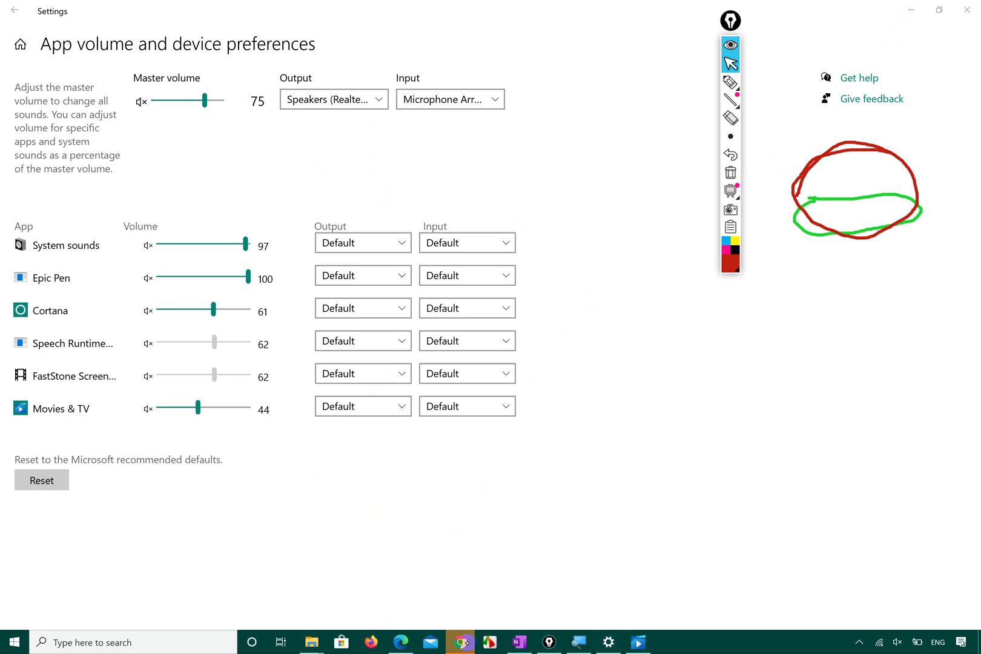
right_click(462, 642)
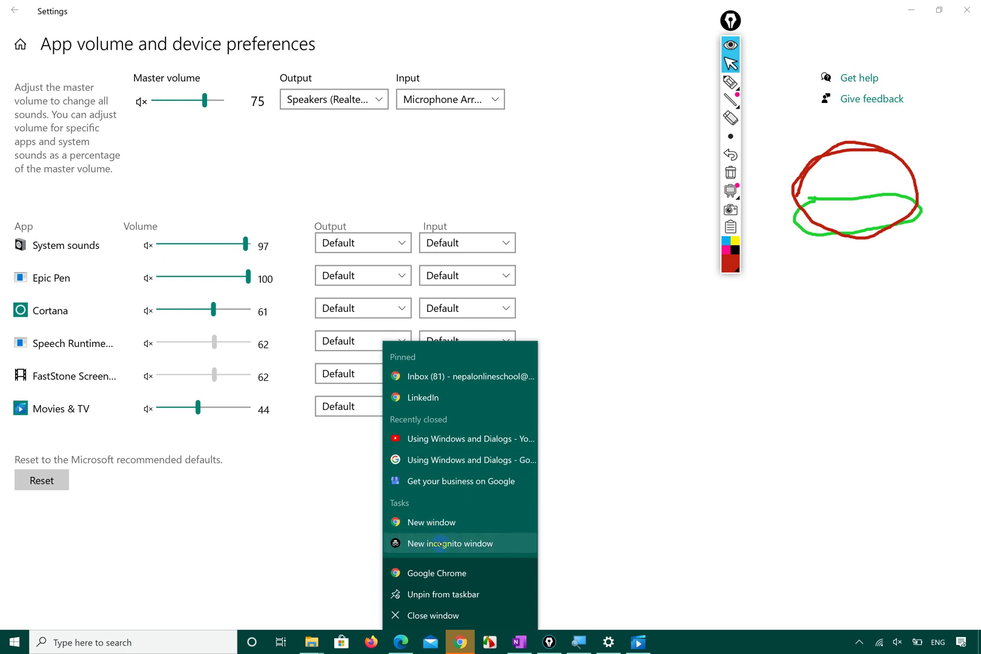
left_click(440, 544)
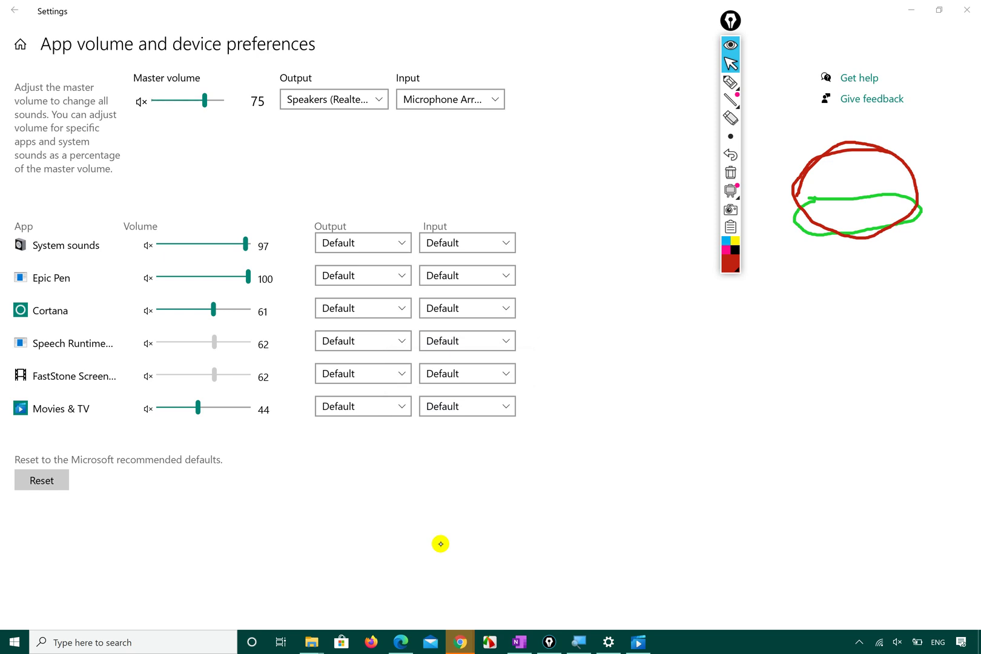
- Snap the Settings window to the left half of the screen and minimize the video player window behind it
left_click(570, 400)
key("super+Left")
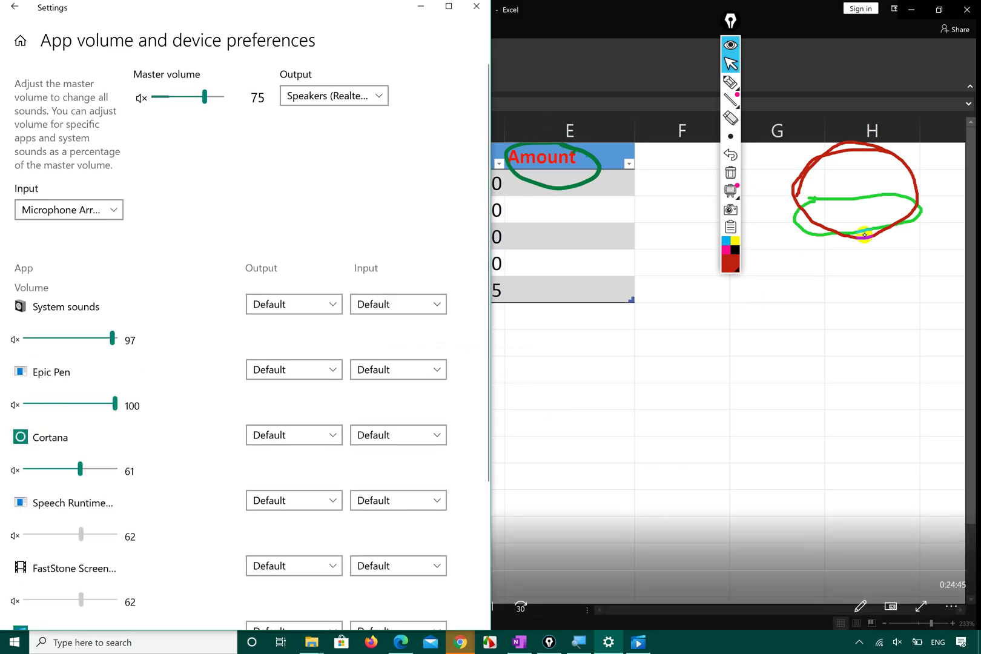
left_click(912, 12)
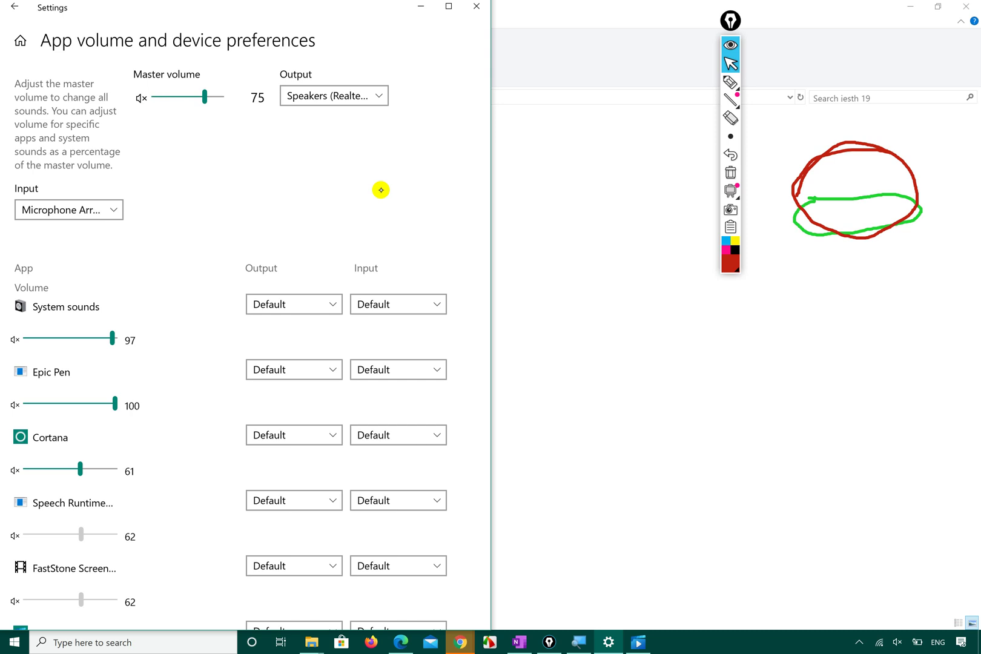
- Review the output device choices for Movies & TV without changing the selection
scroll(184, 410, "down", 3)
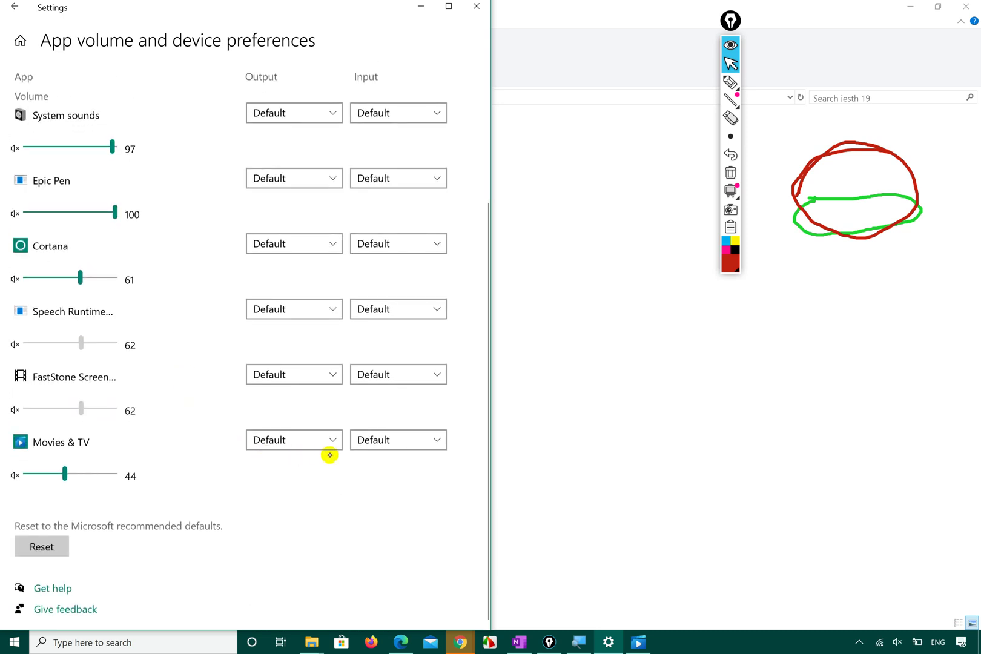
left_click(327, 447)
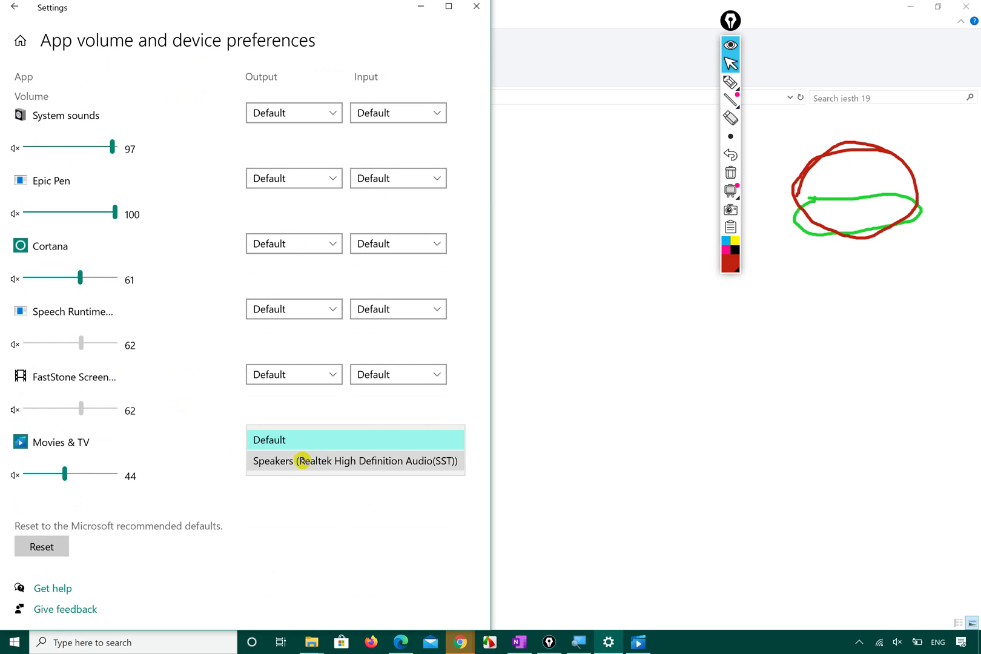
left_click(298, 492)
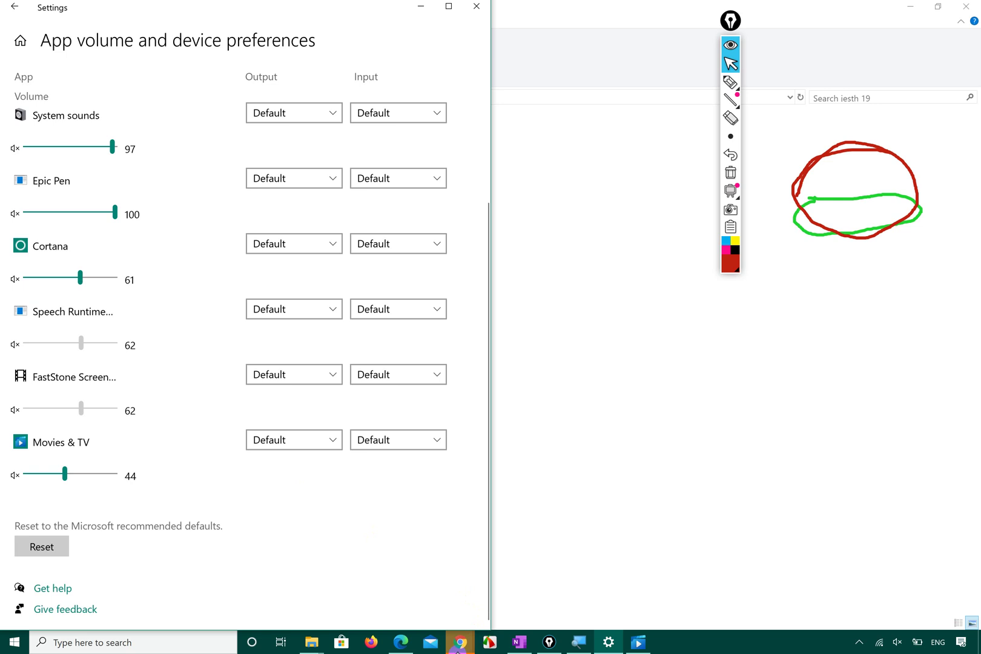
- Open a new incognito window in Google Chrome and load the Nepal Online School - Nonprofit channel on YouTube
left_click(461, 644)
left_click(511, 589)
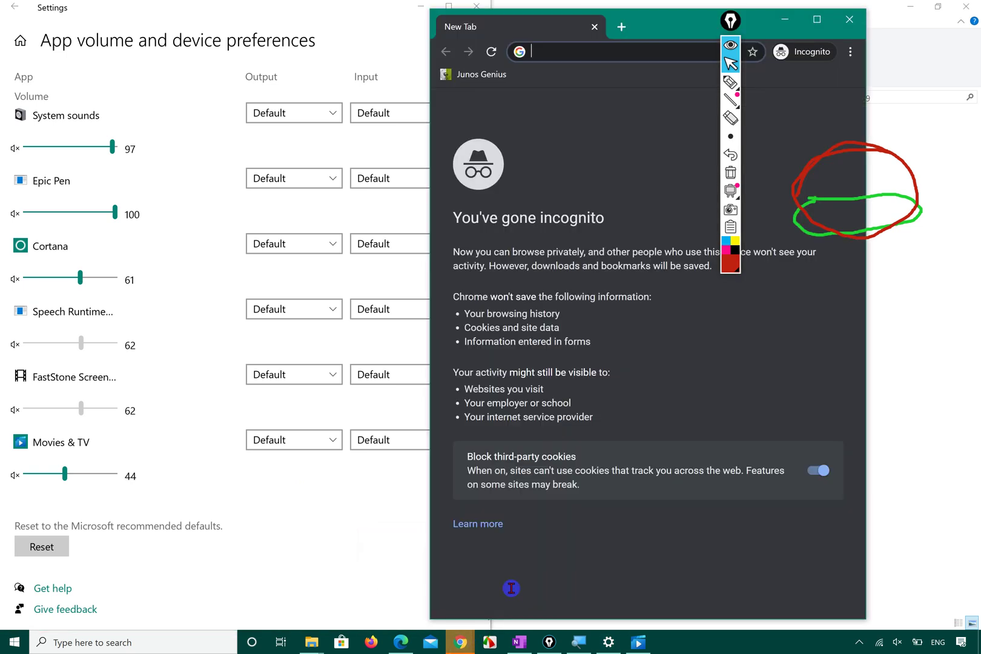
type("yotu")
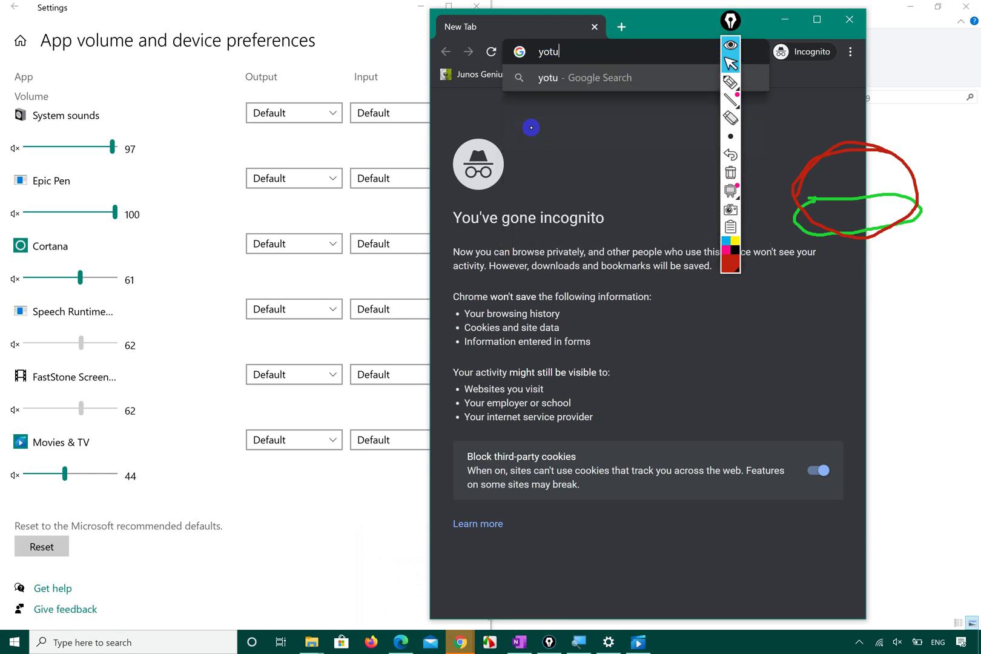
key("BackSpace")
key("BackSpace")
type("utu")
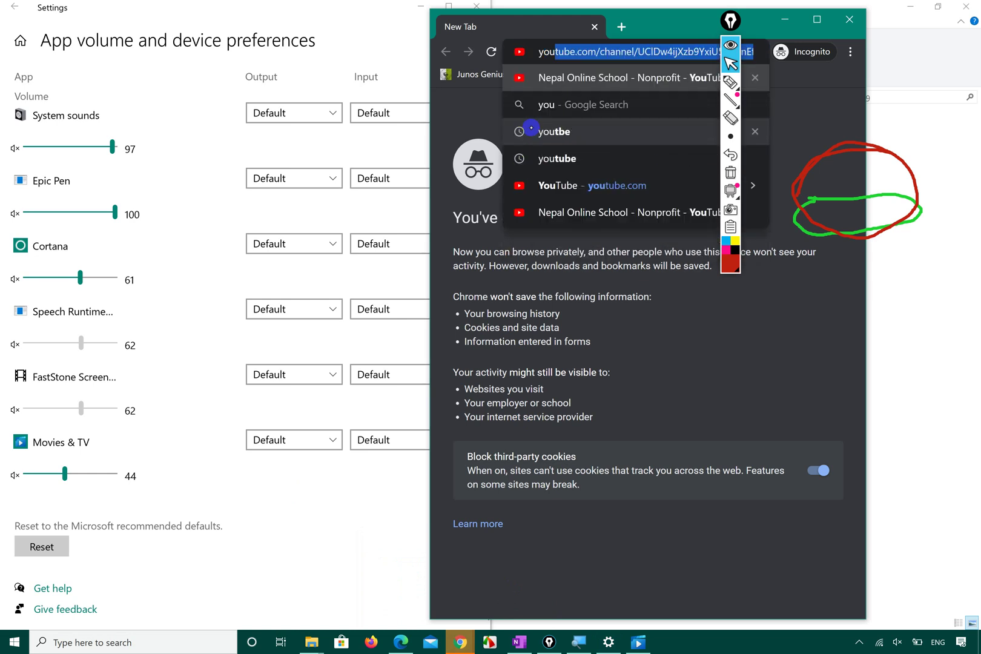
type("be")
key("Return")
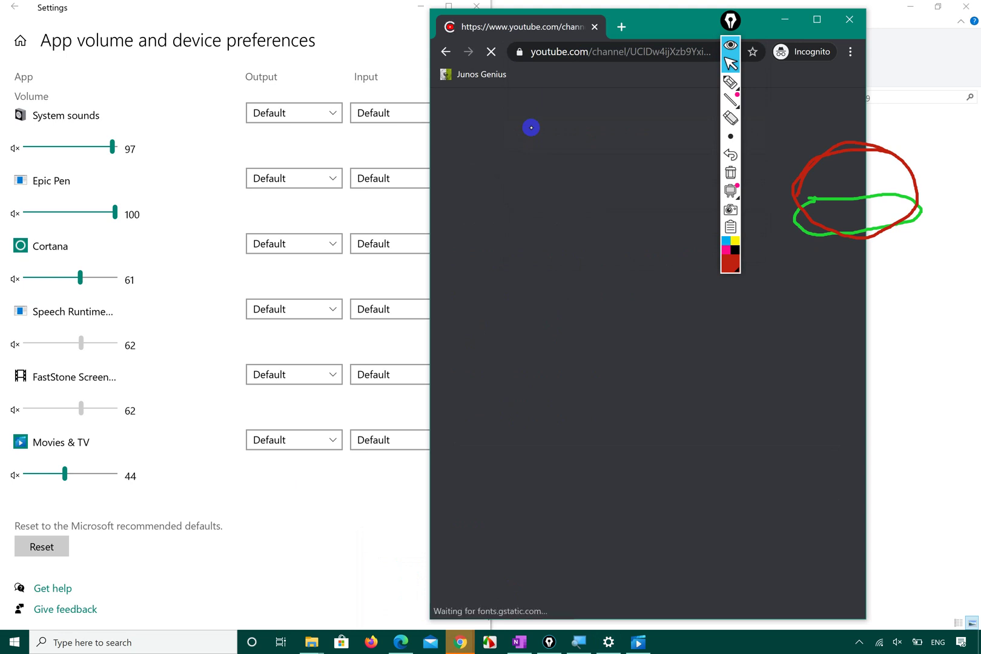
- Switch back to Settings and maximize the App volume and device preferences window
scroll(129, 279, "up", 1)
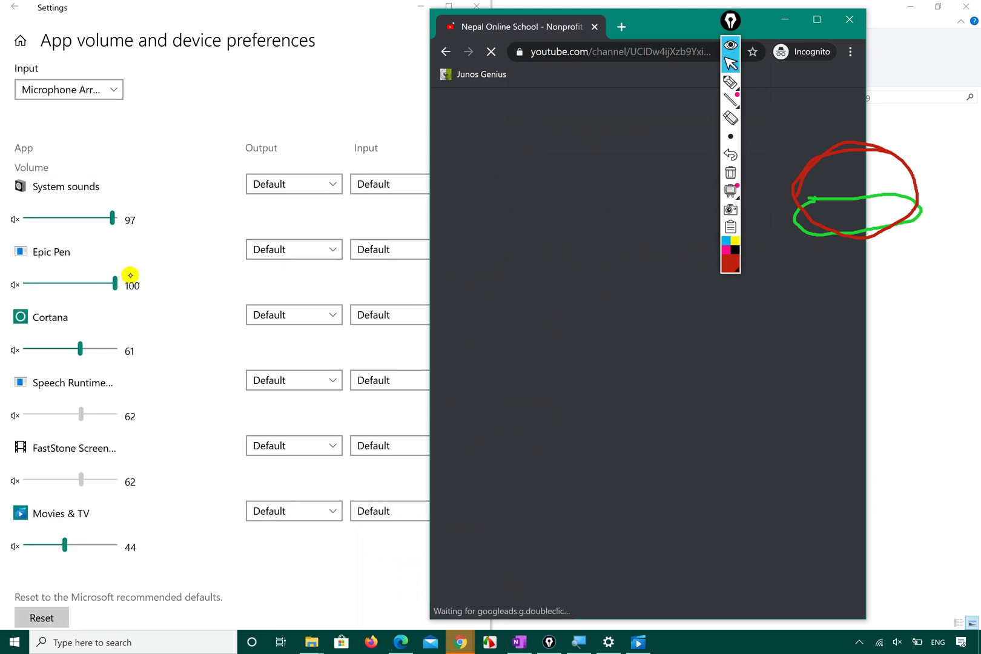
scroll(129, 276, "down", 1)
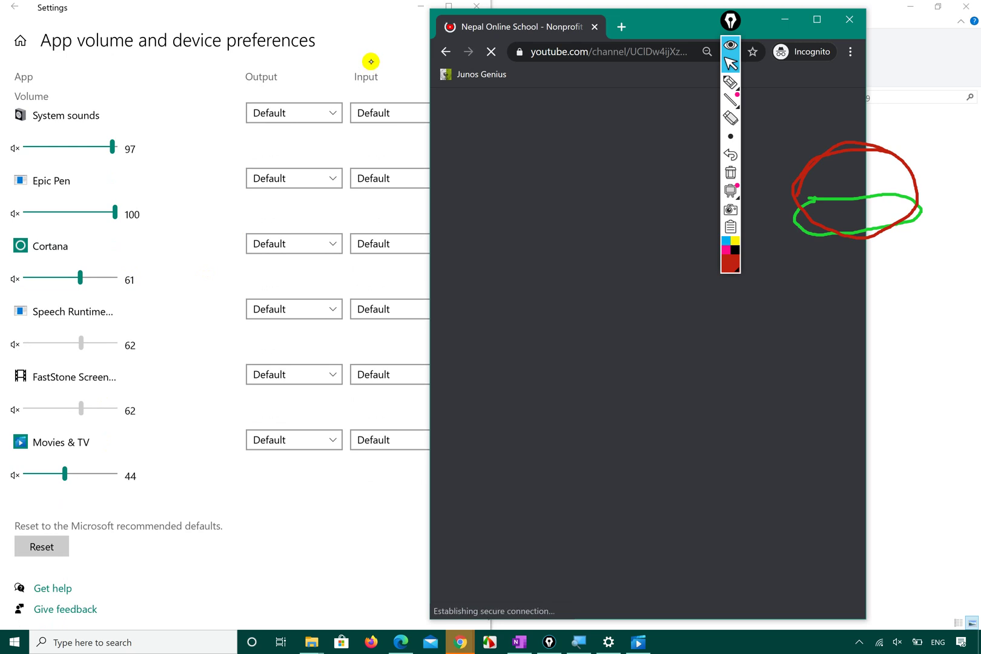
left_click(361, 28)
left_click(449, 7)
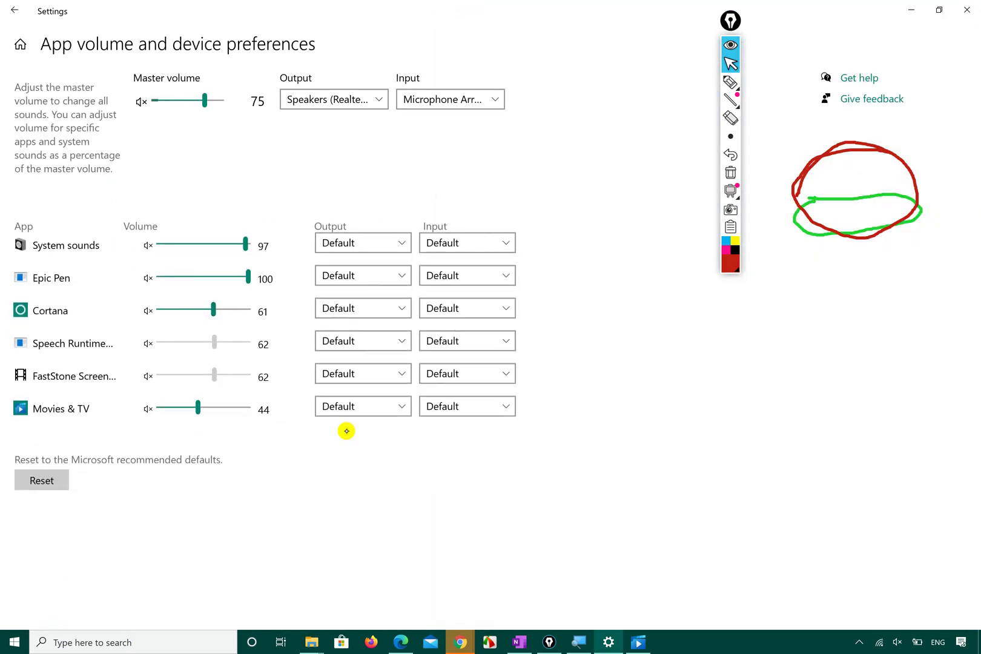
- Return to Google Chrome, maximize its window, and skip ahead in the playing 7 Days Handwriting Course video
mouse_move(460, 641)
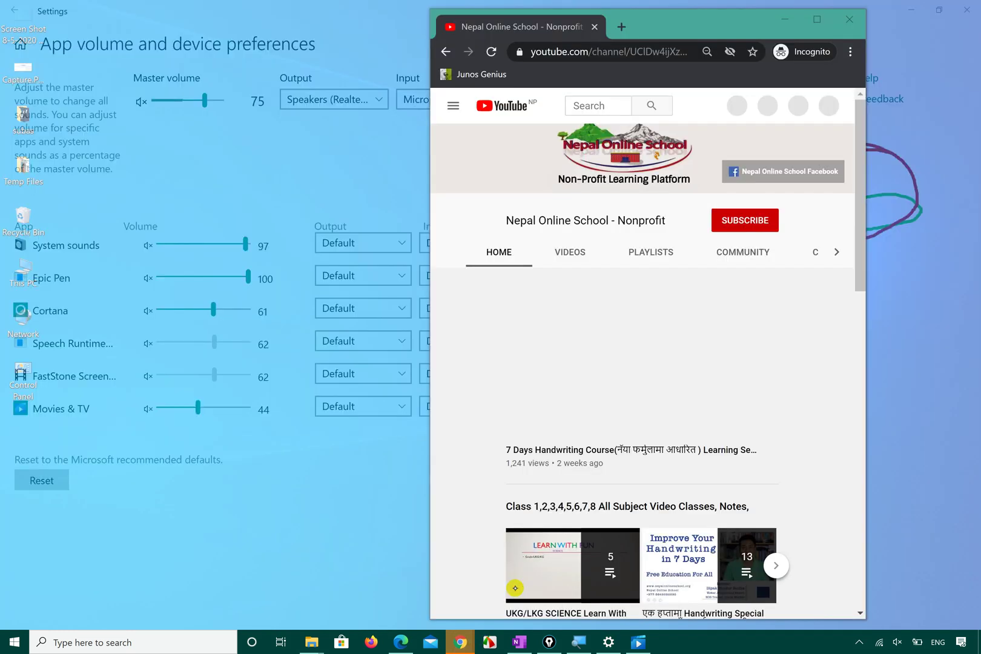
left_click(515, 588)
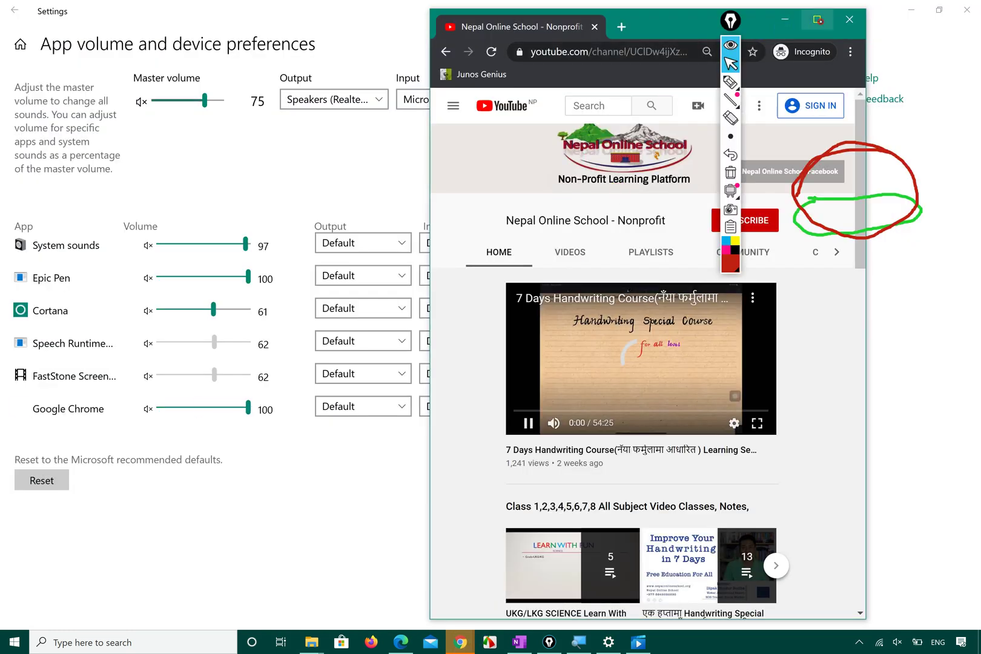
left_click(817, 20)
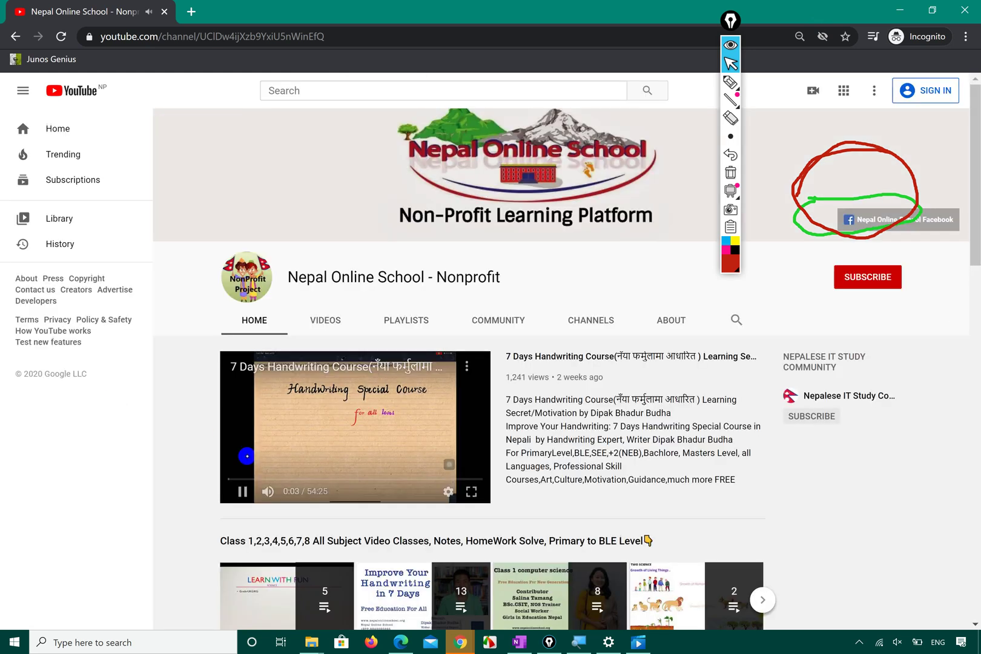
left_click(256, 479)
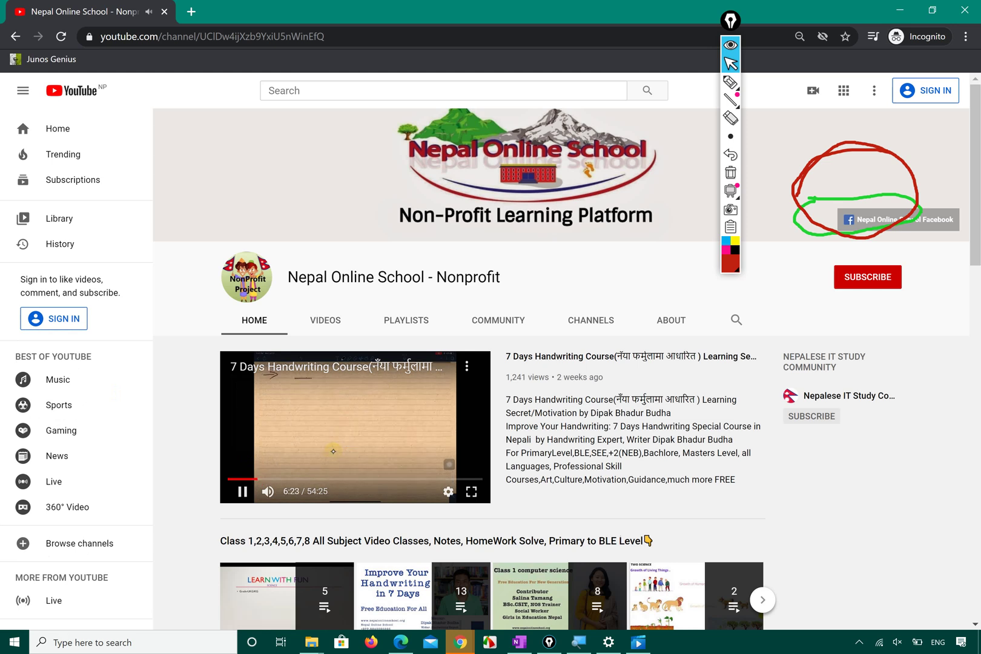
left_click(287, 479)
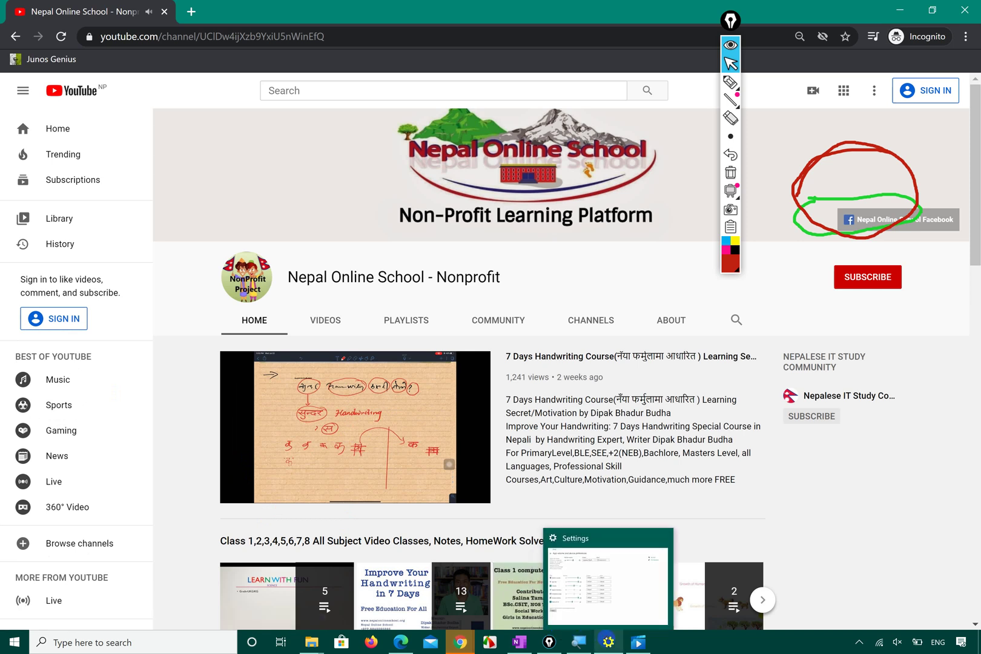
- Switch to Settings and circle the Google Chrome volume row in red with the Epic Pen pen tool
left_click(609, 642)
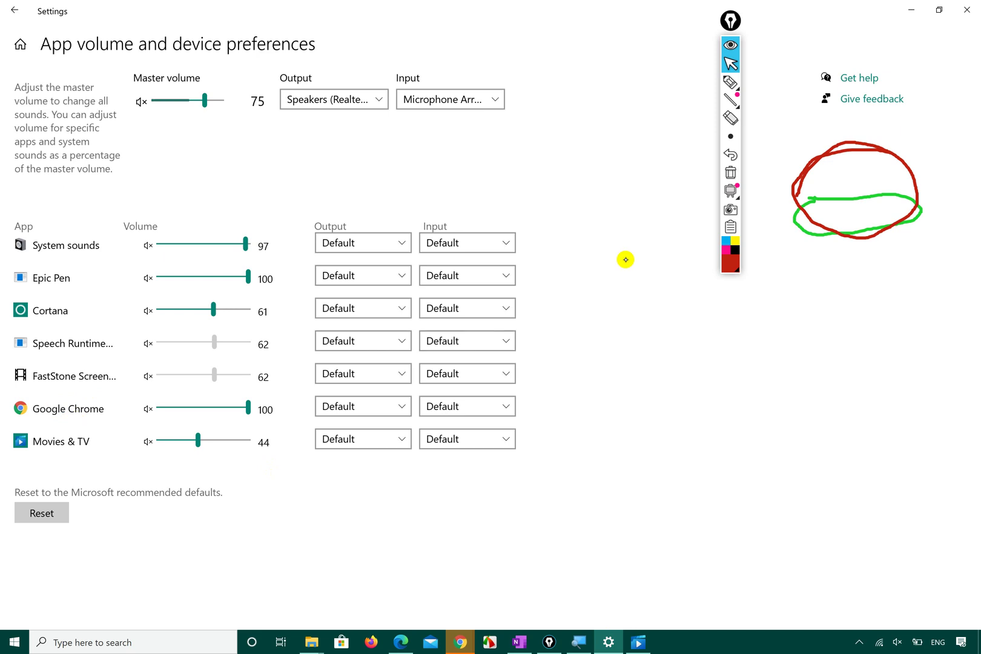
left_click(740, 85)
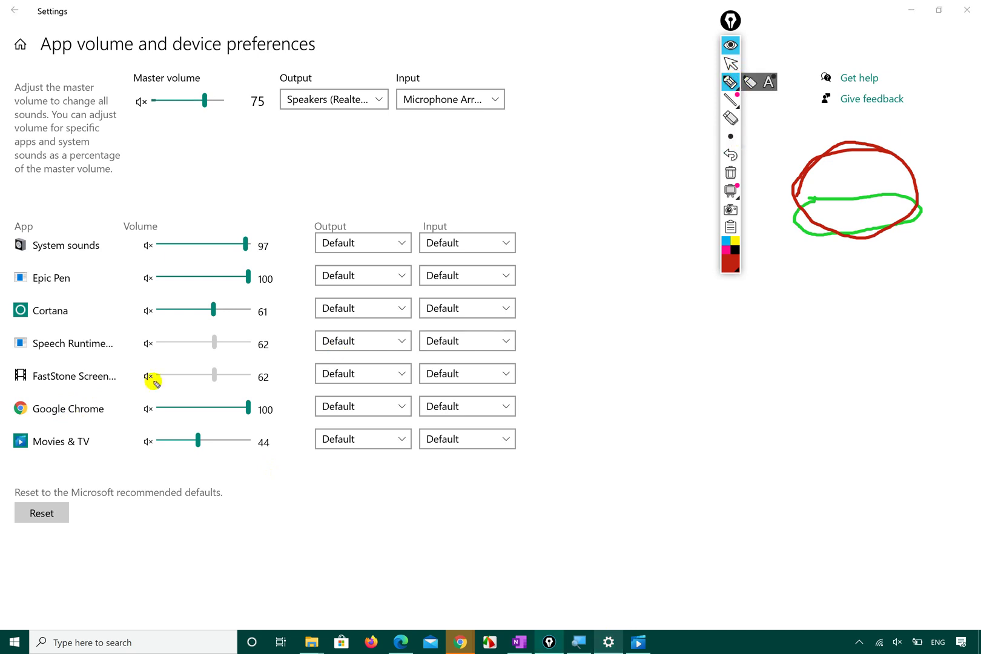
mouse_move(79, 393)
left_mouse_down()
mouse_move(3, 403)
mouse_move(155, 438)
mouse_move(270, 407)
mouse_move(50, 376)
left_mouse_up()
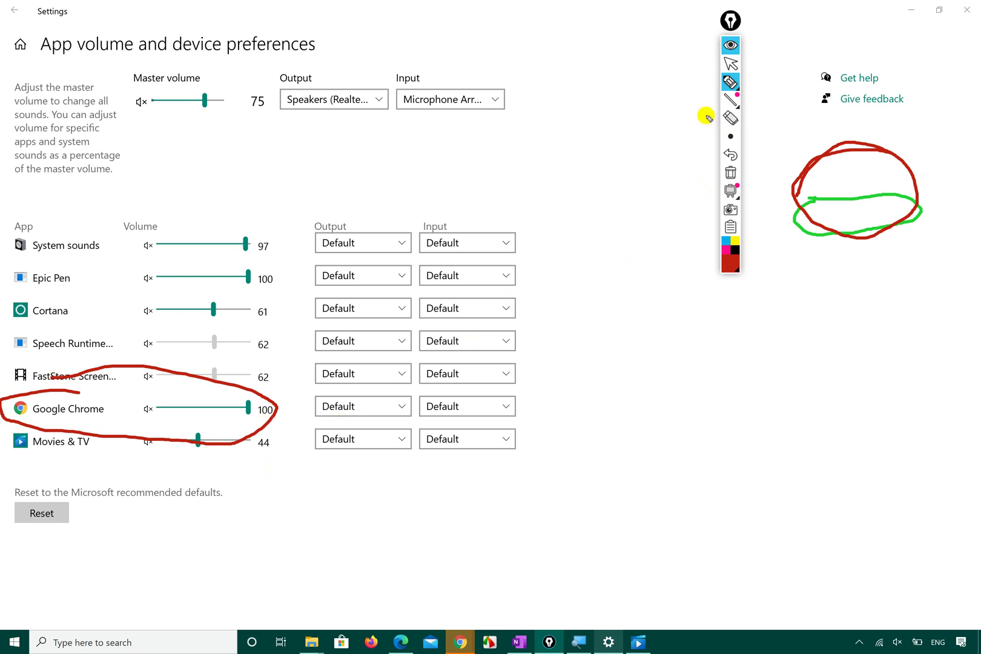
left_click(731, 63)
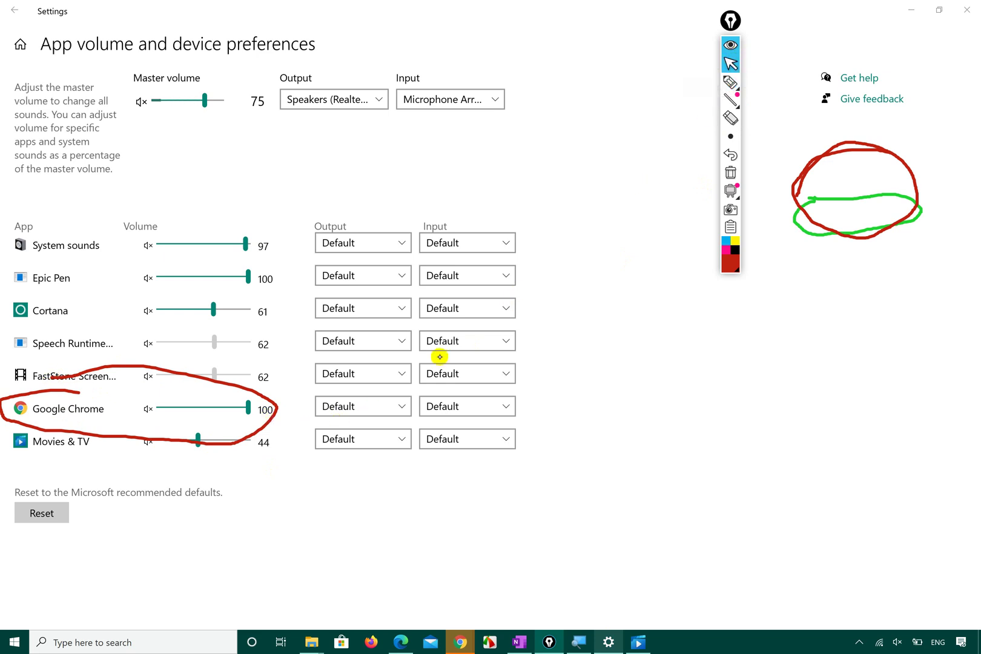
- Set the Google Chrome output device to Speakers (Realtek High Definition Audio(SST)) and recheck its output choices
left_click(400, 408)
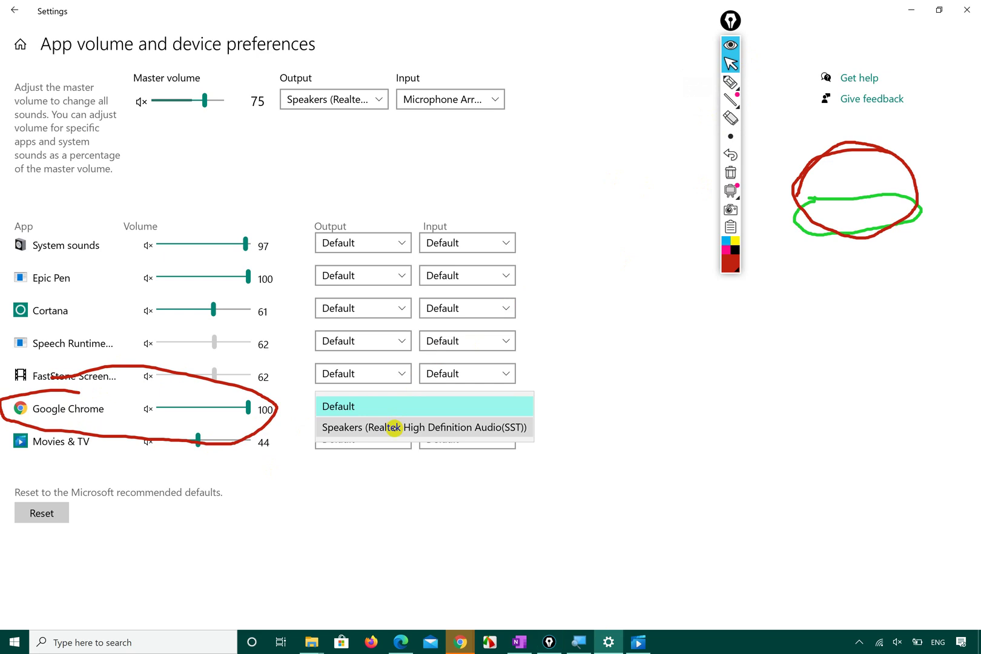
left_click(395, 427)
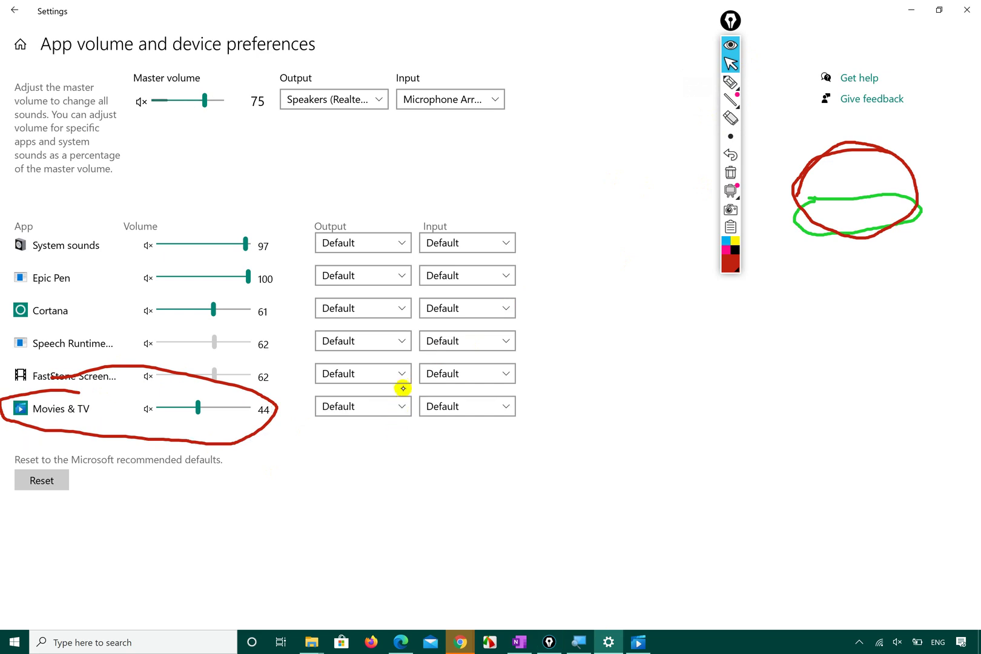
left_click(401, 440)
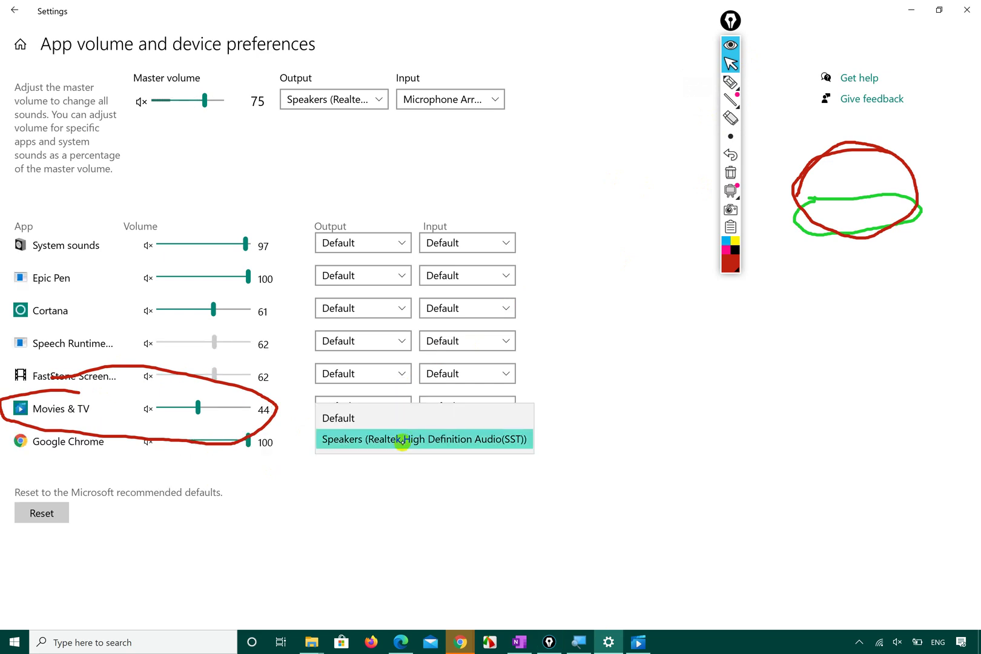
left_click(400, 494)
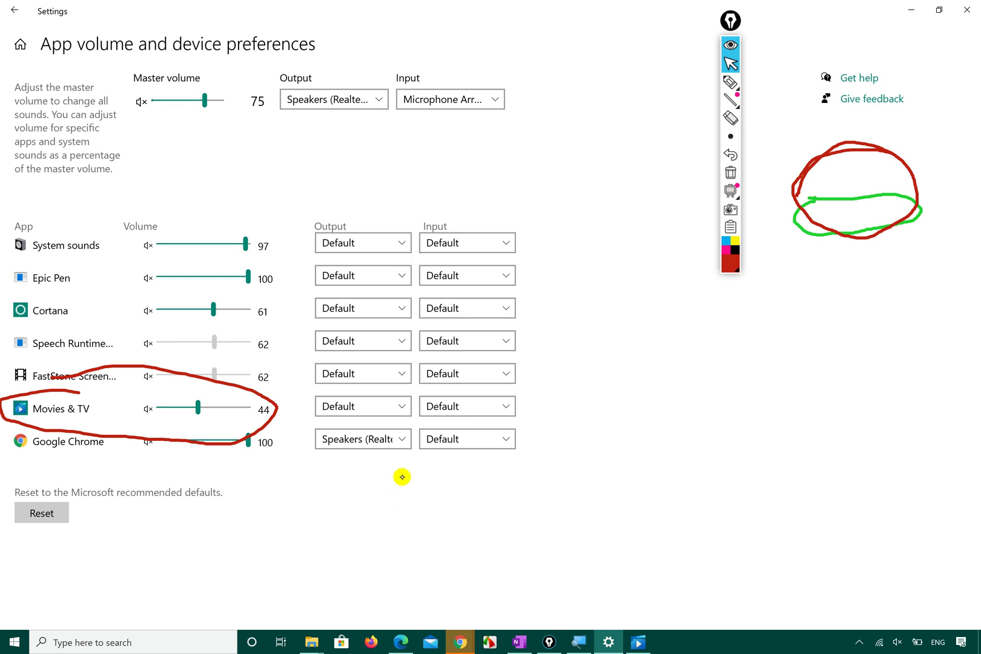
left_click(404, 441)
left_click(406, 440)
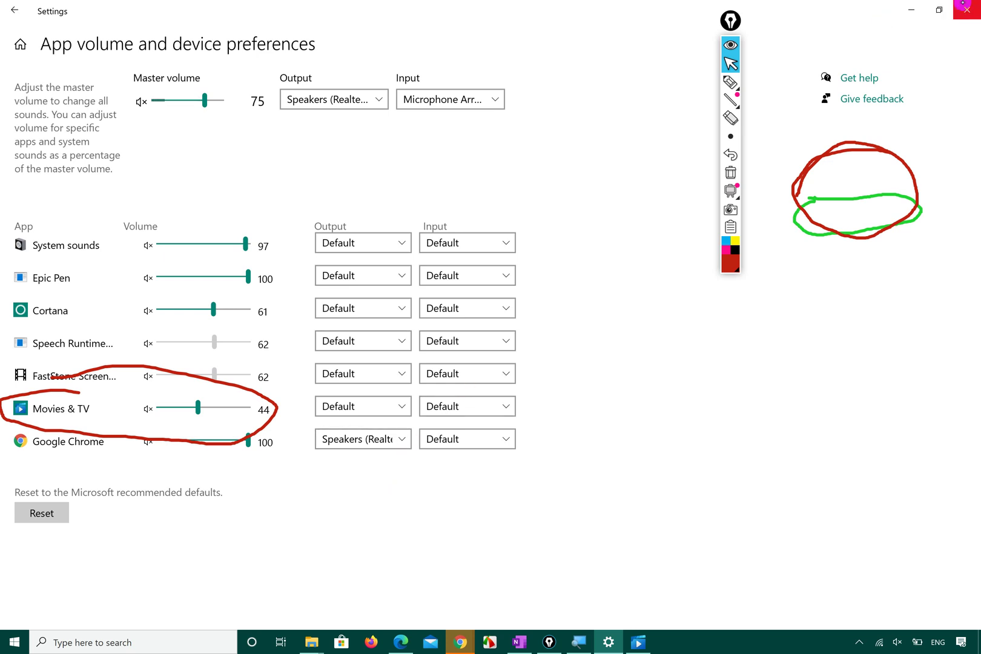
- Close Settings, minimize Chrome and File Explorer to reveal the desktop, and erase all pen annotations
left_click(967, 10)
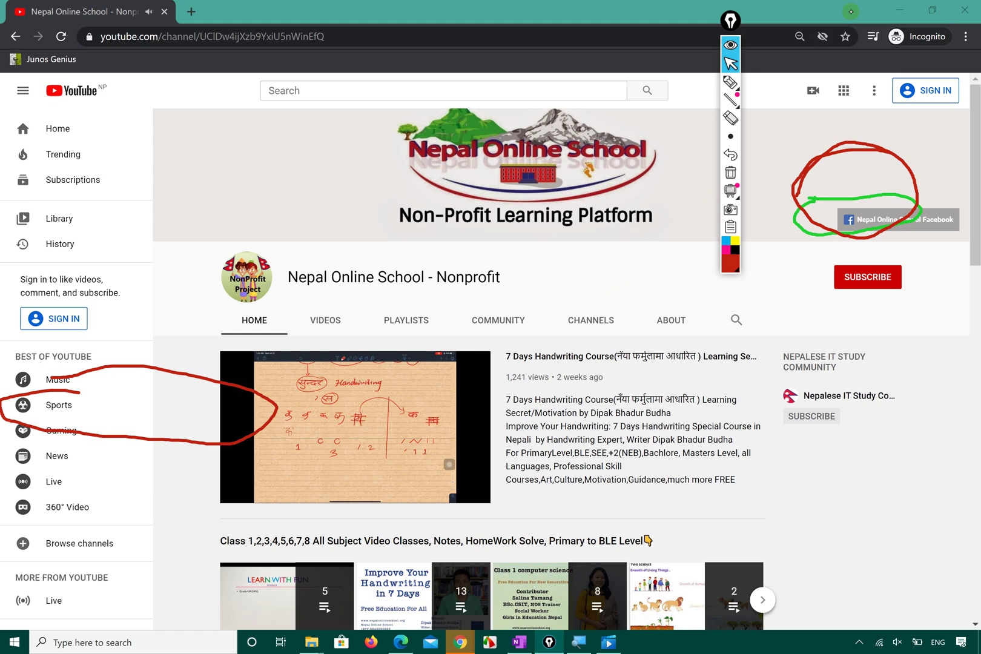
left_click(900, 9)
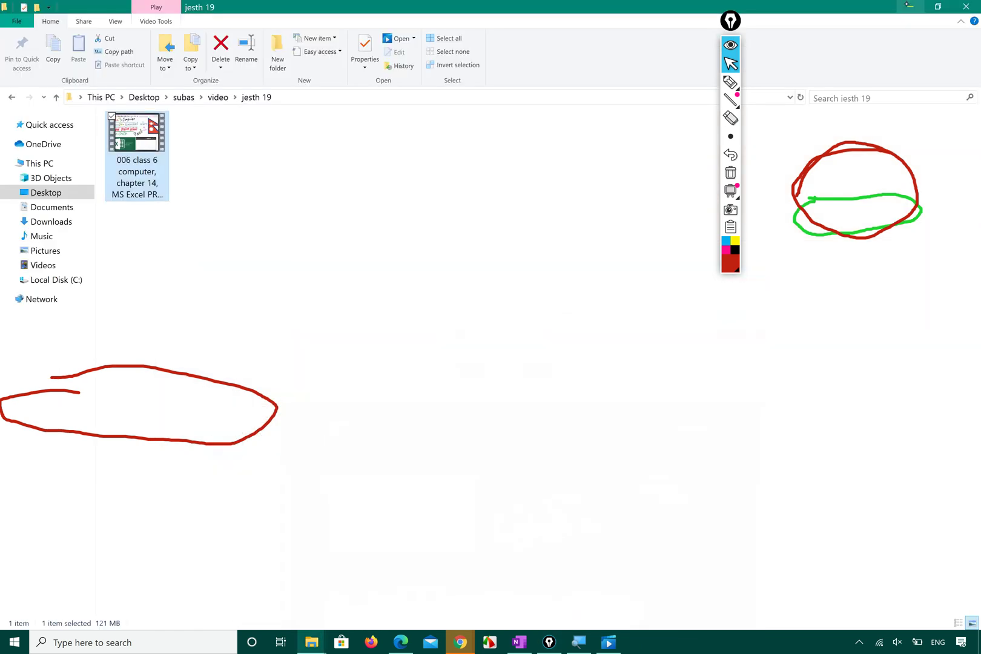
left_click(908, 6)
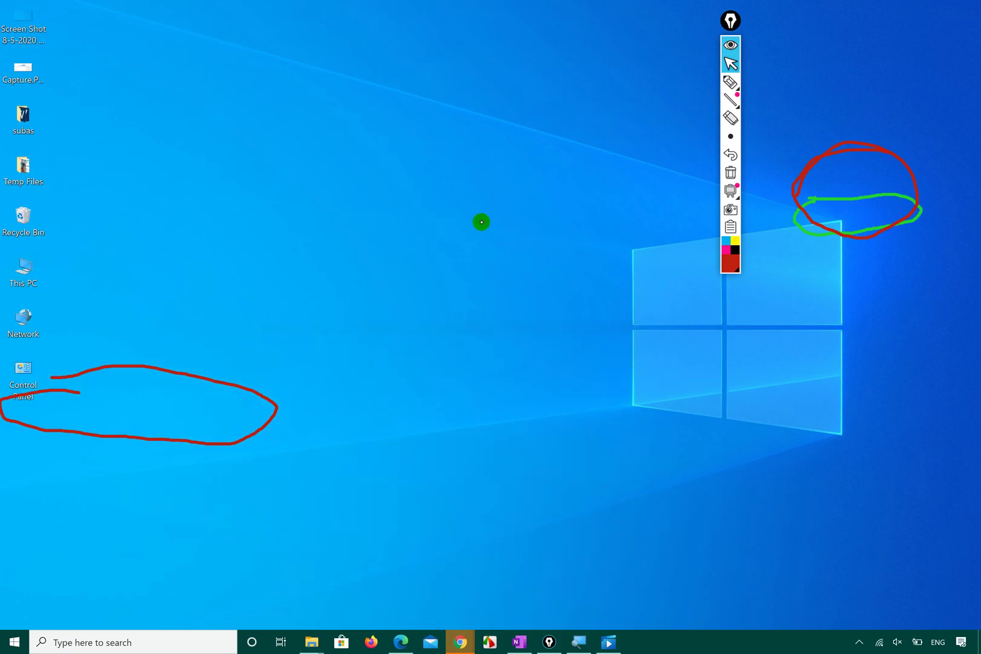
left_click(729, 176)
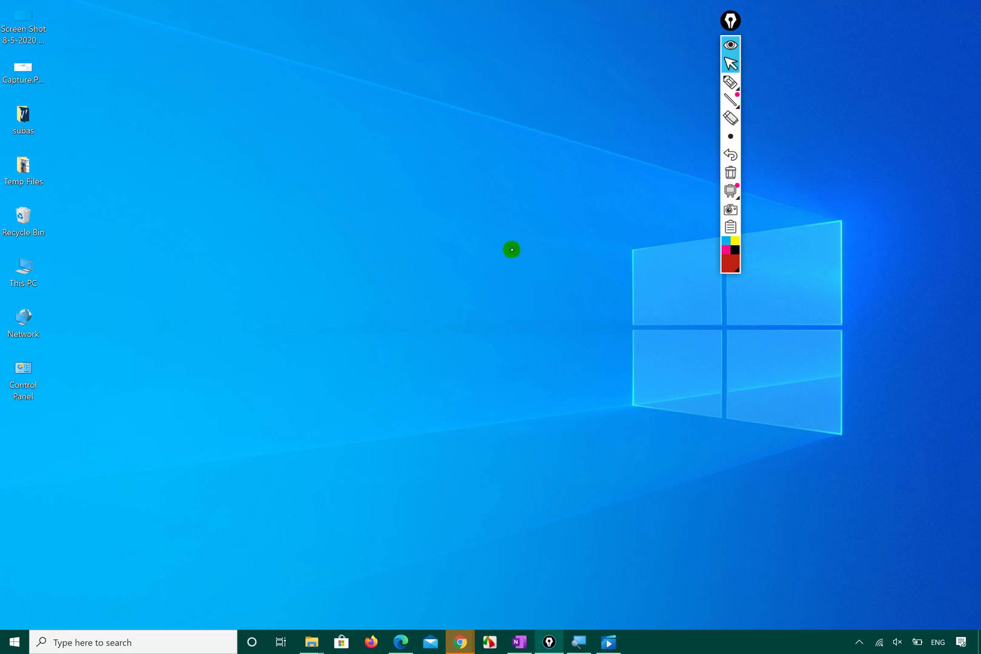
- Search Windows for "control", open Control Panel, and maximize its window
key("super")
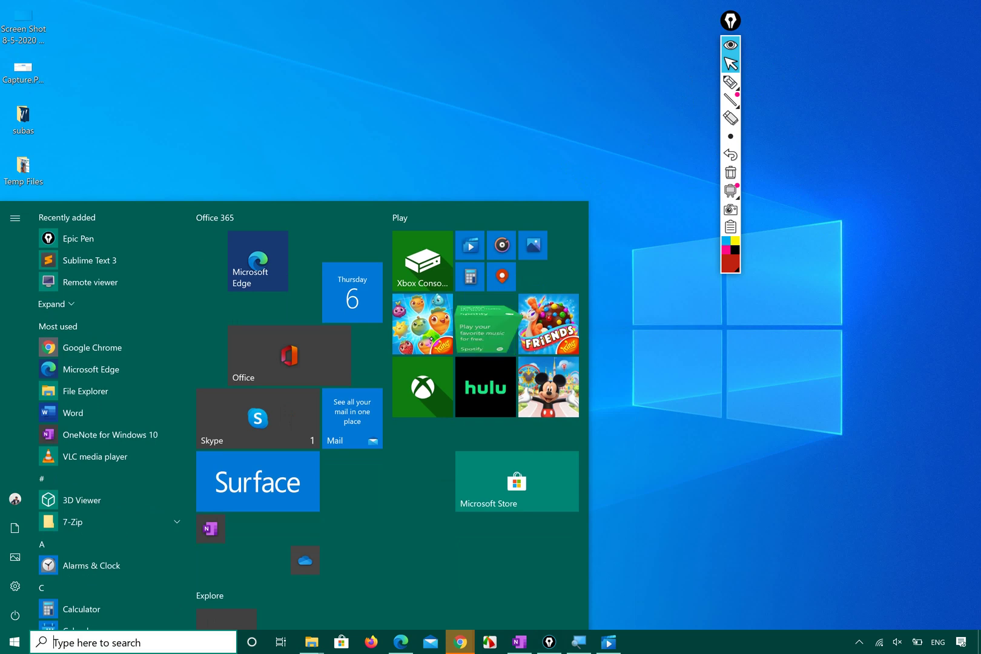
type("controo pa")
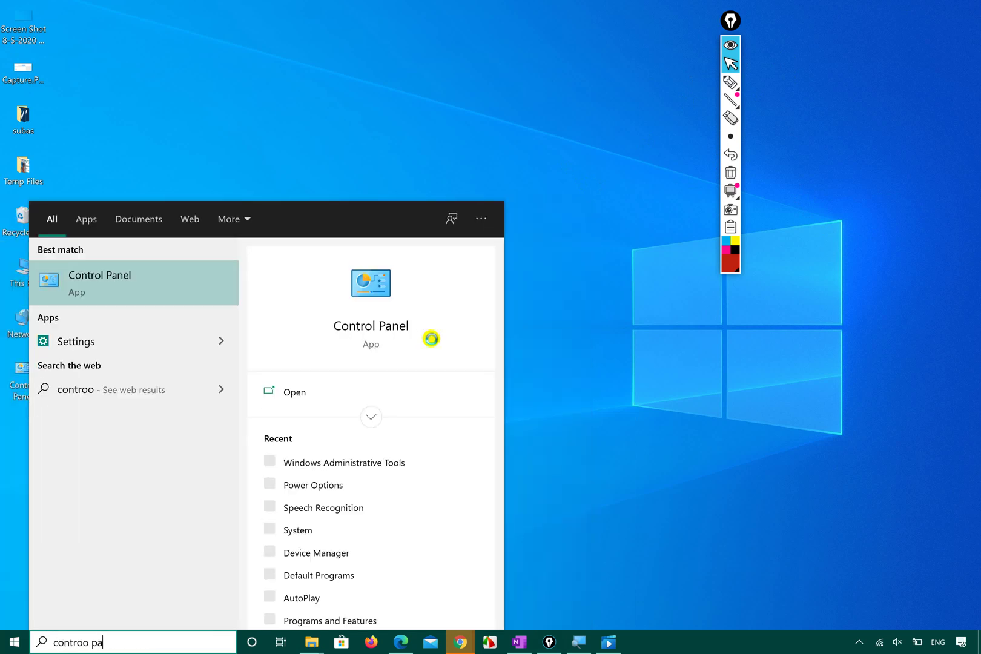
type("n")
key("BackSpace")
key("BackSpace")
key("BackSpace")
key("BackSpace")
key("BackSpace")
type("l")
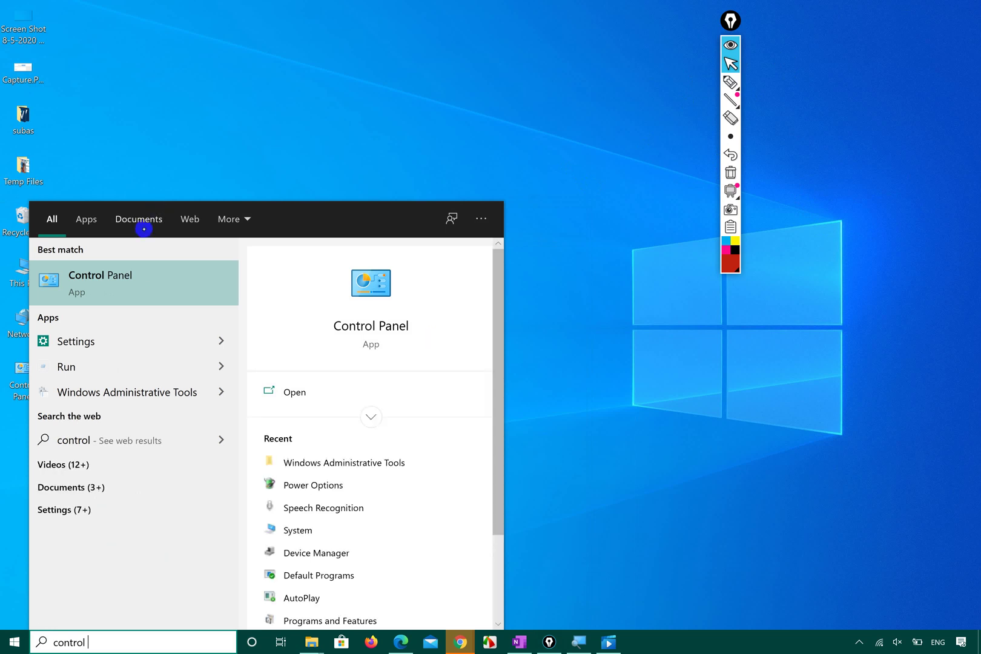
left_click(150, 284)
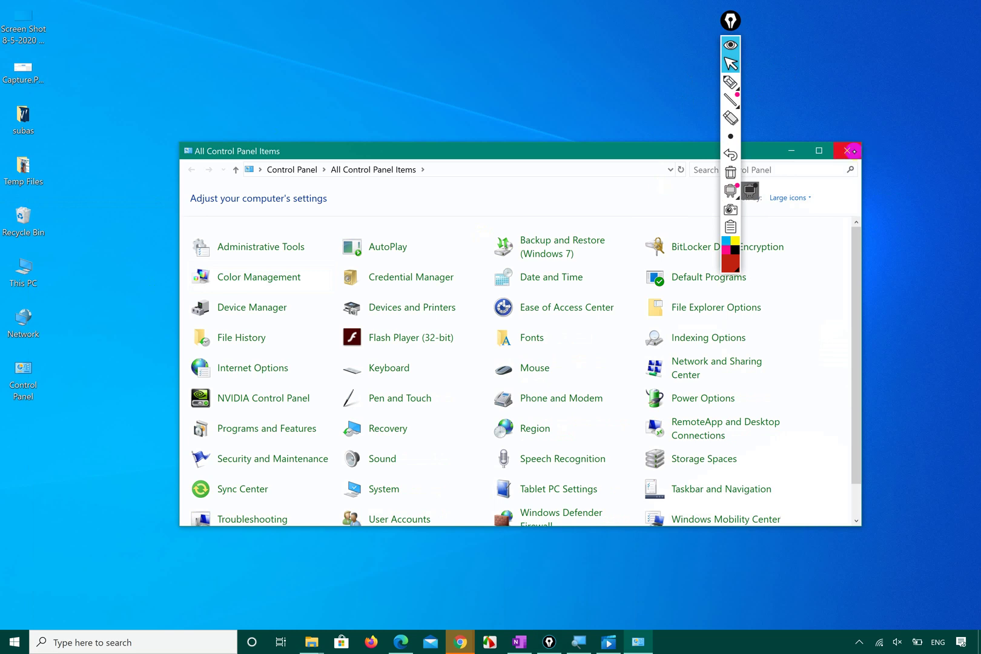
left_click(819, 150)
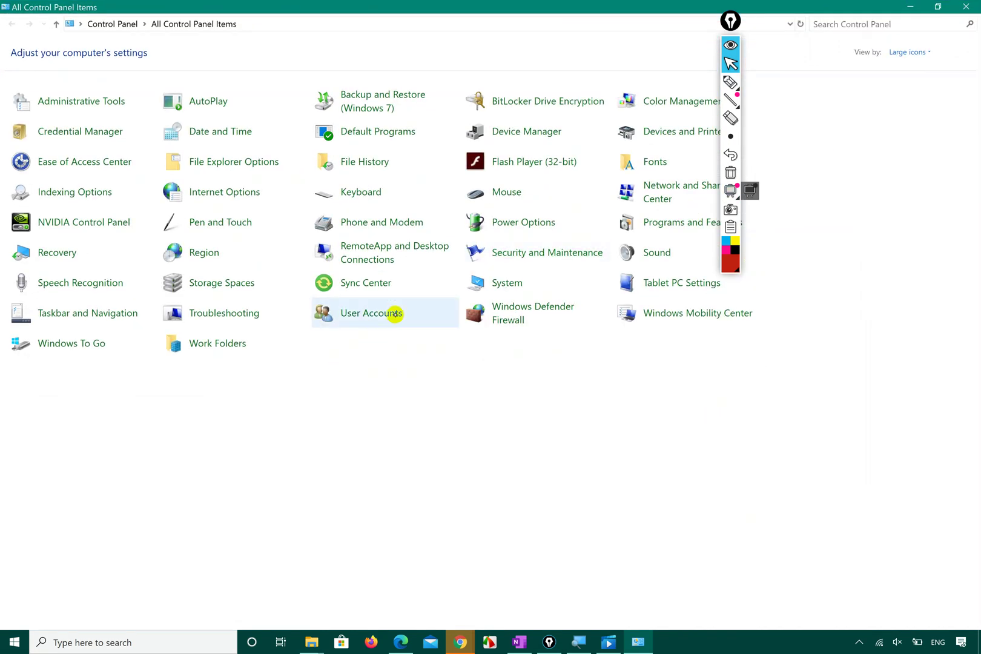
- Open the Sound settings from Control Panel and select the Speakers playback device
left_click(650, 254)
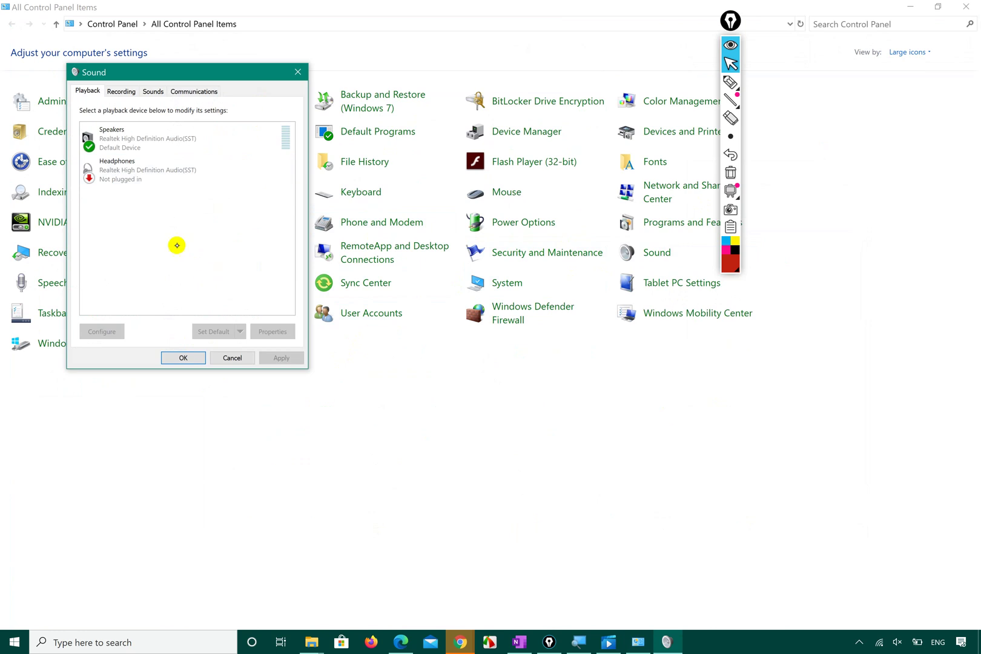
left_click(151, 143)
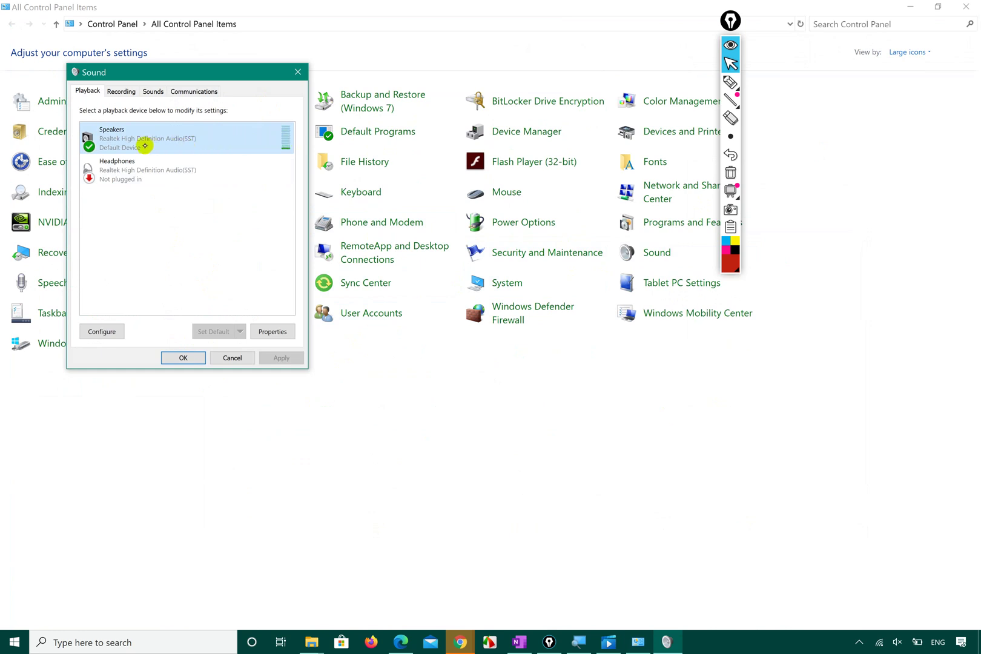
- Review the Recording, Sounds and Communications settings of the Sound dialog, and return to the playback devices
left_click(131, 92)
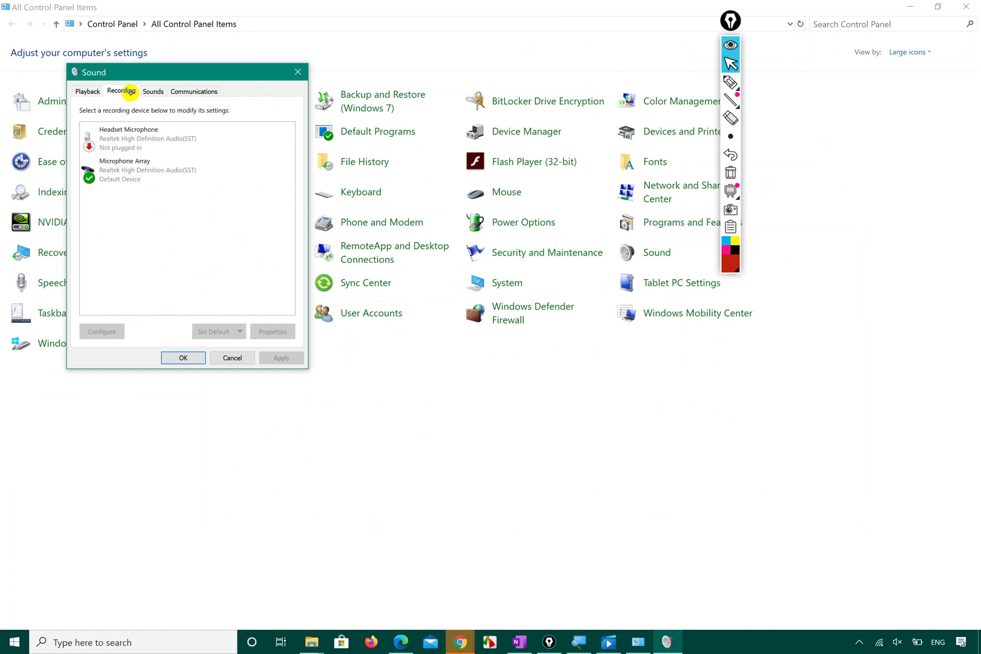
left_click(153, 91)
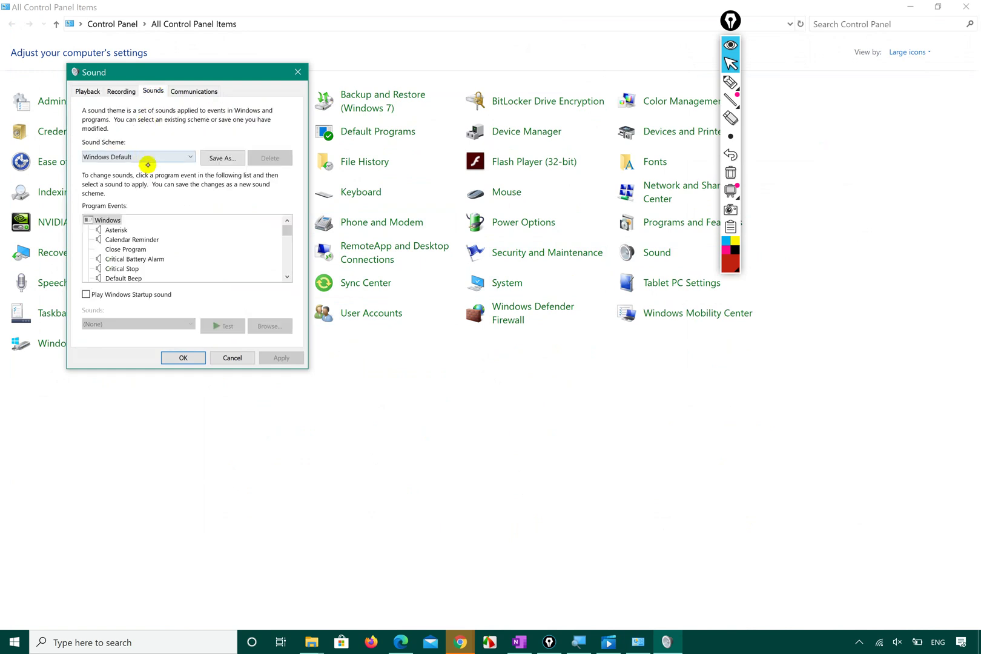
left_click(203, 90)
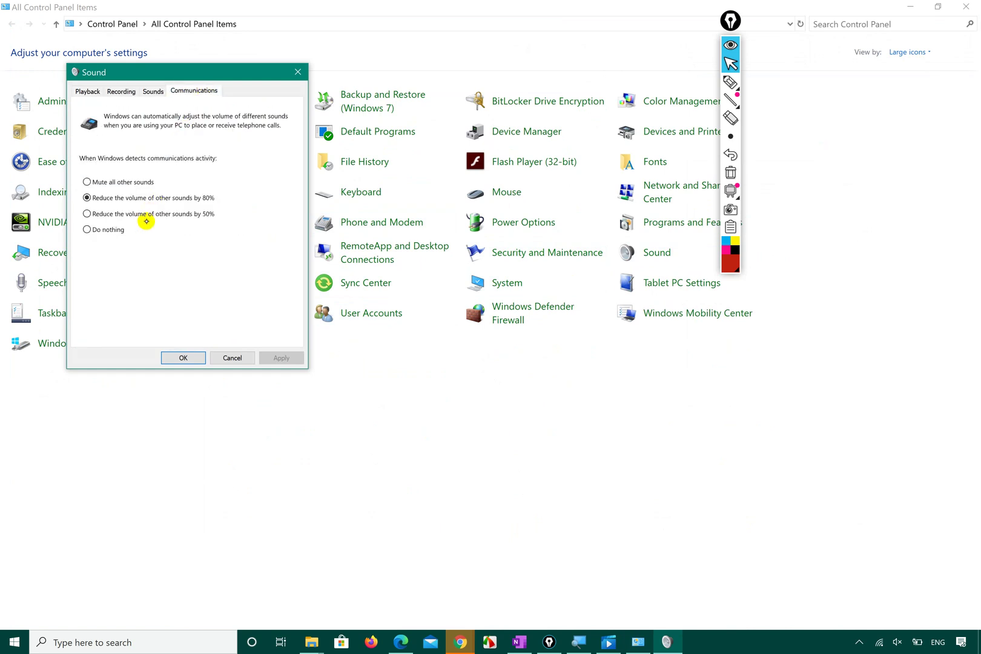
left_click(88, 90)
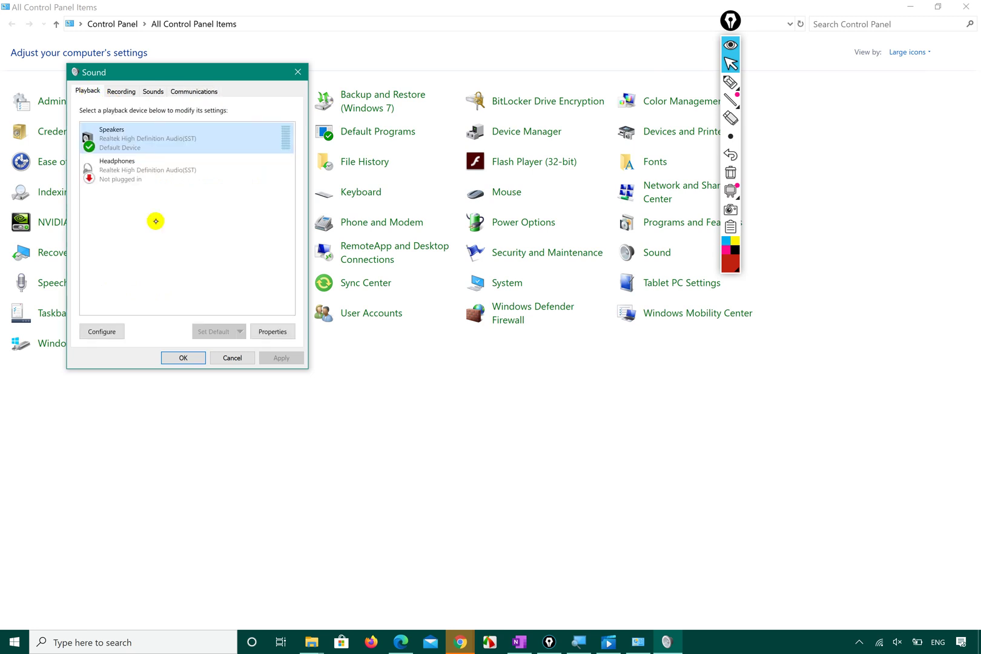
- Inspect the Speakers properties for Levels, Dolby Audio, Advanced and Spatial sound, and close both the properties and the Sound dialog
left_click(272, 332)
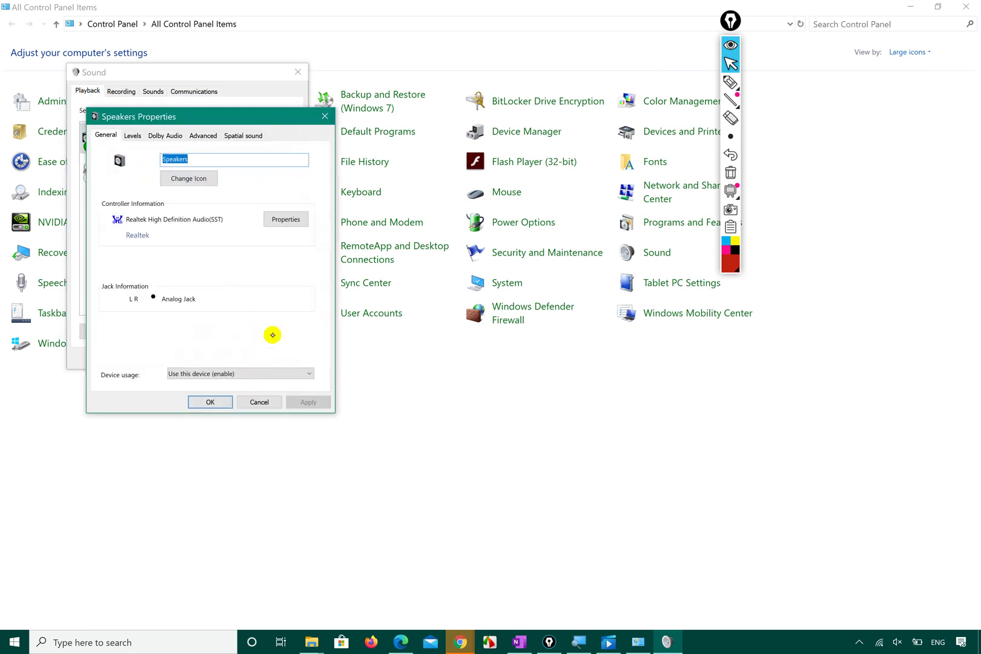
left_click(133, 134)
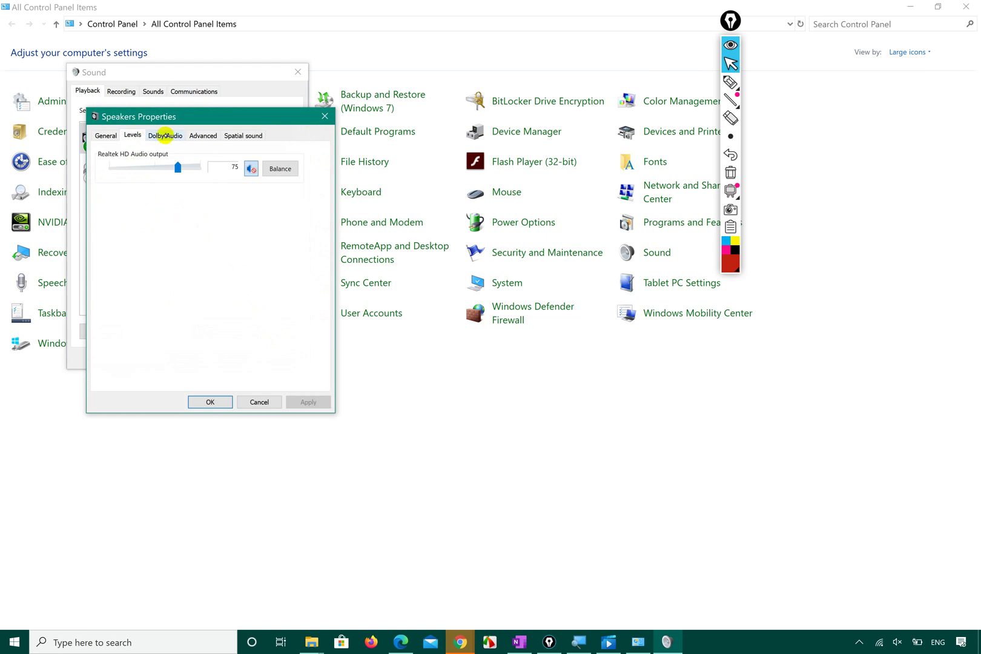
left_click(165, 135)
left_click(201, 135)
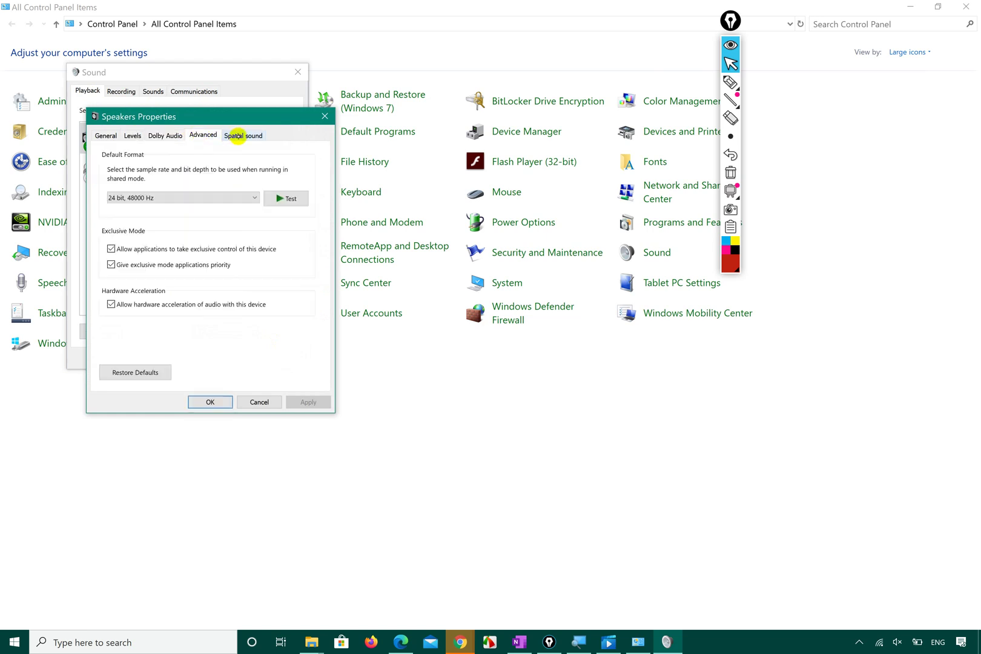
left_click(240, 135)
left_click(323, 118)
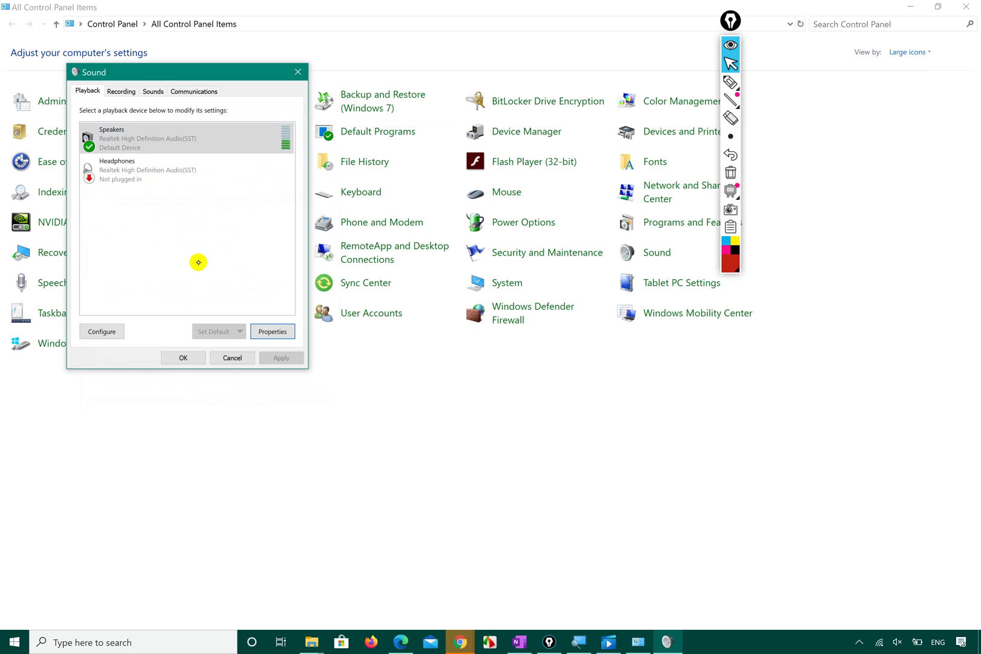
left_click(298, 72)
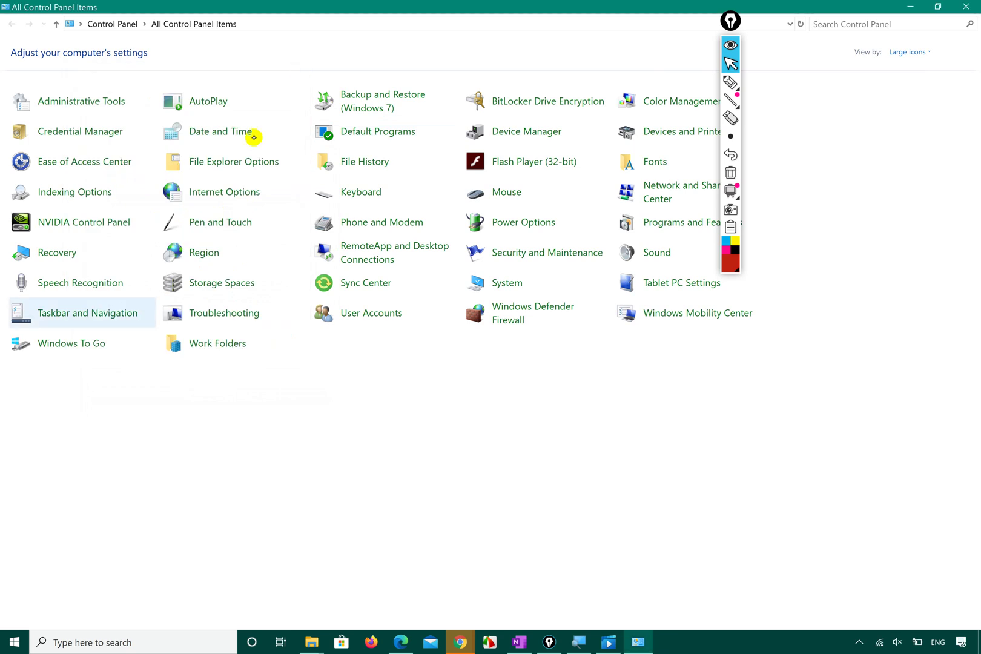
- Open Windows Settings, check the related Sound settings from the Devices category, and return to the Settings home page
left_click(13, 642)
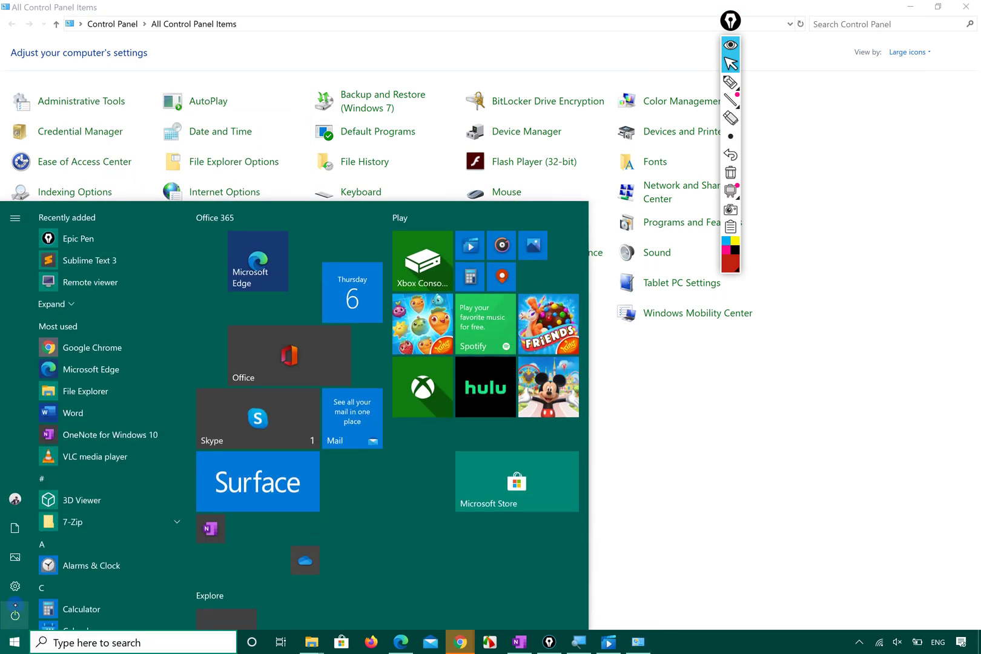
left_click(15, 586)
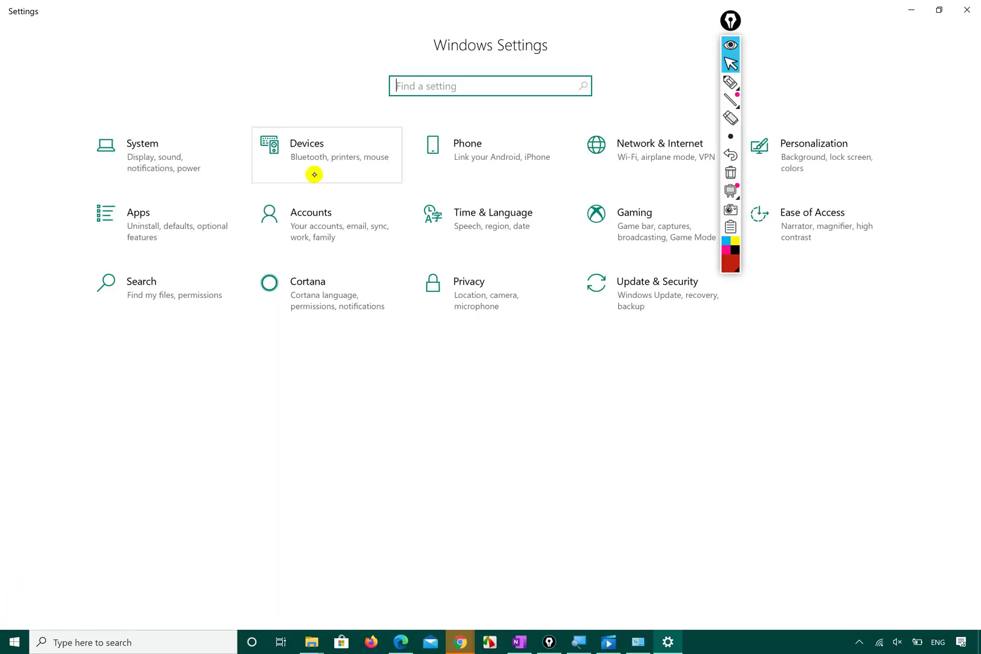
left_click(328, 164)
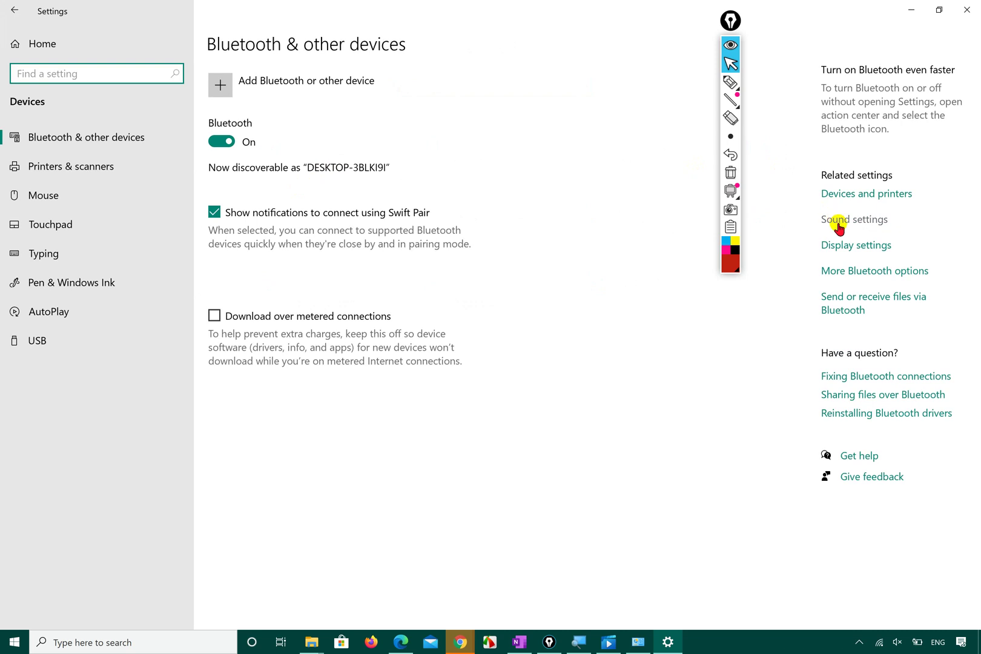
left_click(844, 224)
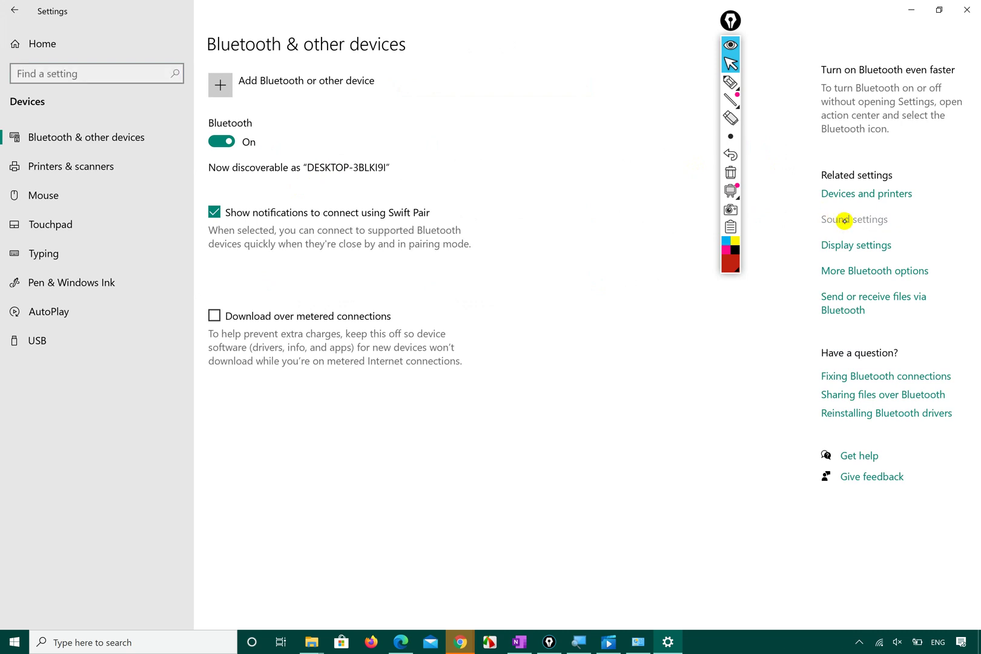
left_click(81, 50)
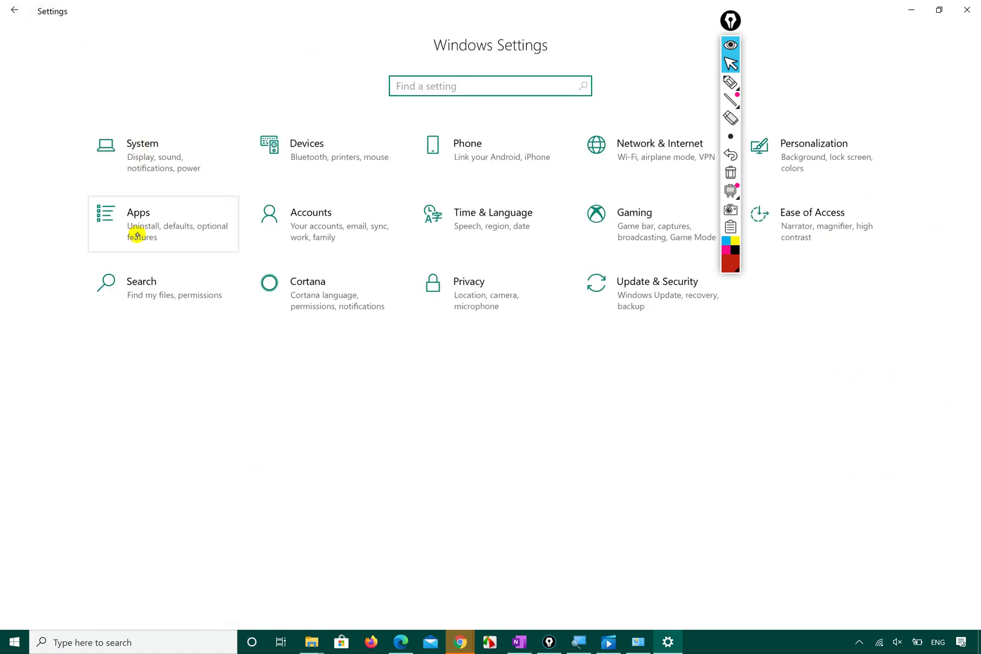
- Mark the System category with a red pen stroke and open its settings
left_click(730, 82)
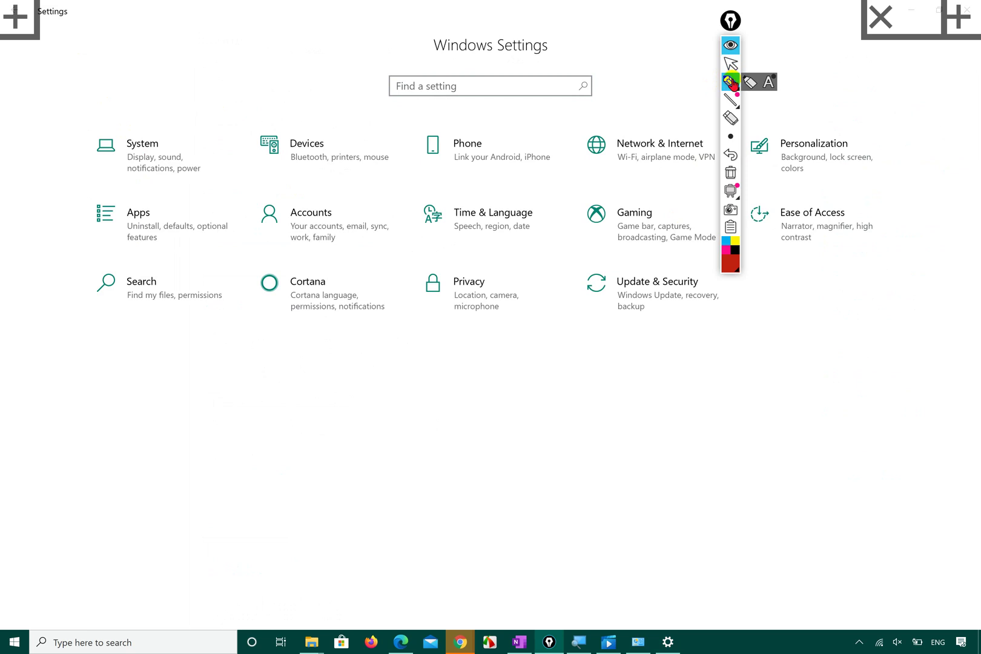
left_click_drag(181, 149, 213, 126)
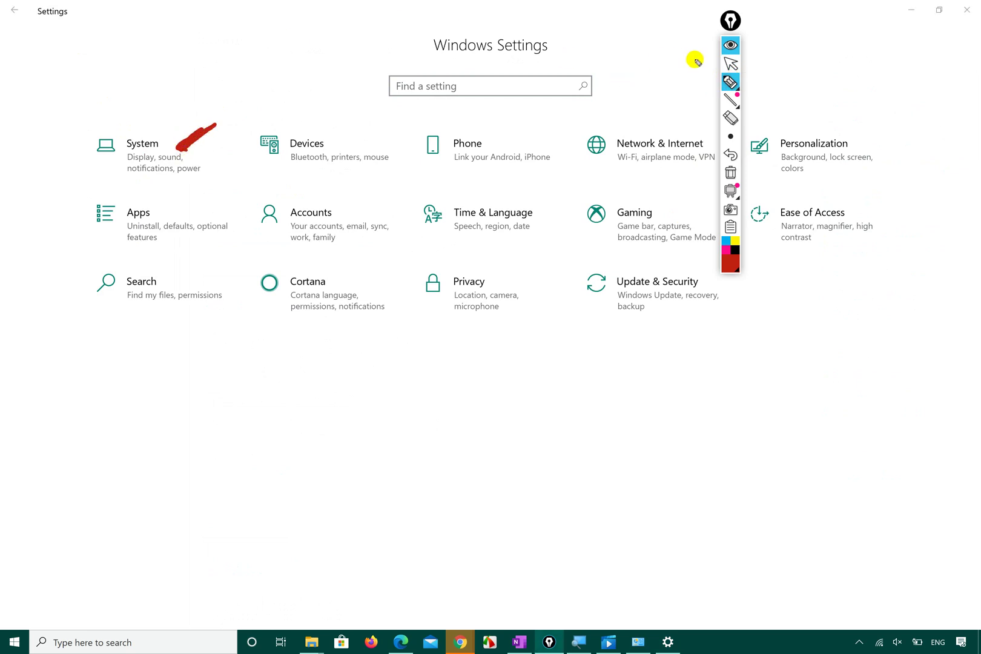
left_click(730, 63)
left_click(115, 153)
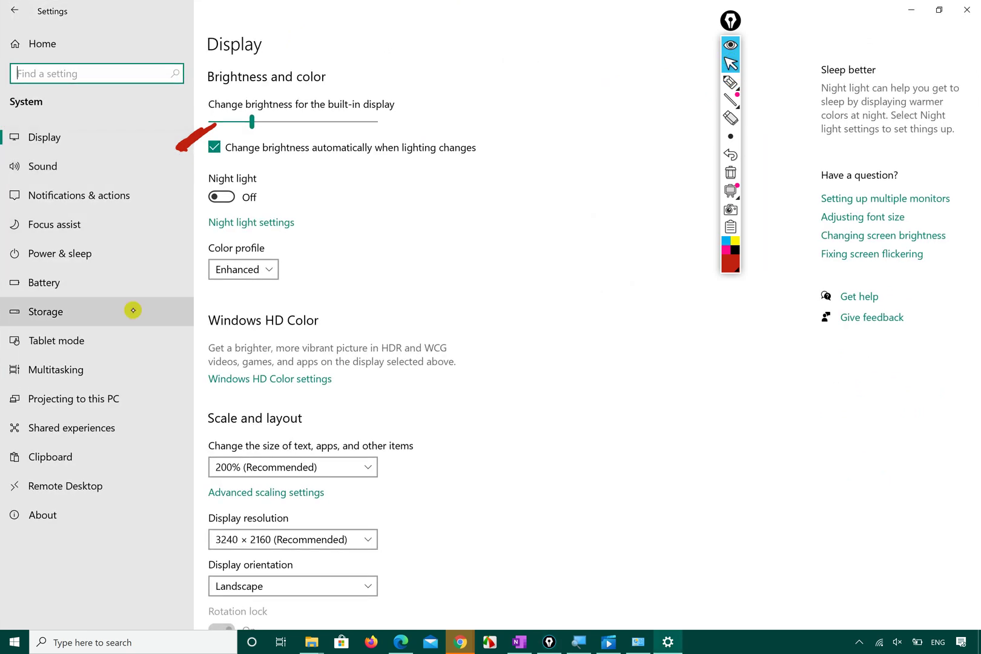
- Circle the Display and Sound entries of the System settings with the red pen, and return to the normal cursor
left_click(730, 82)
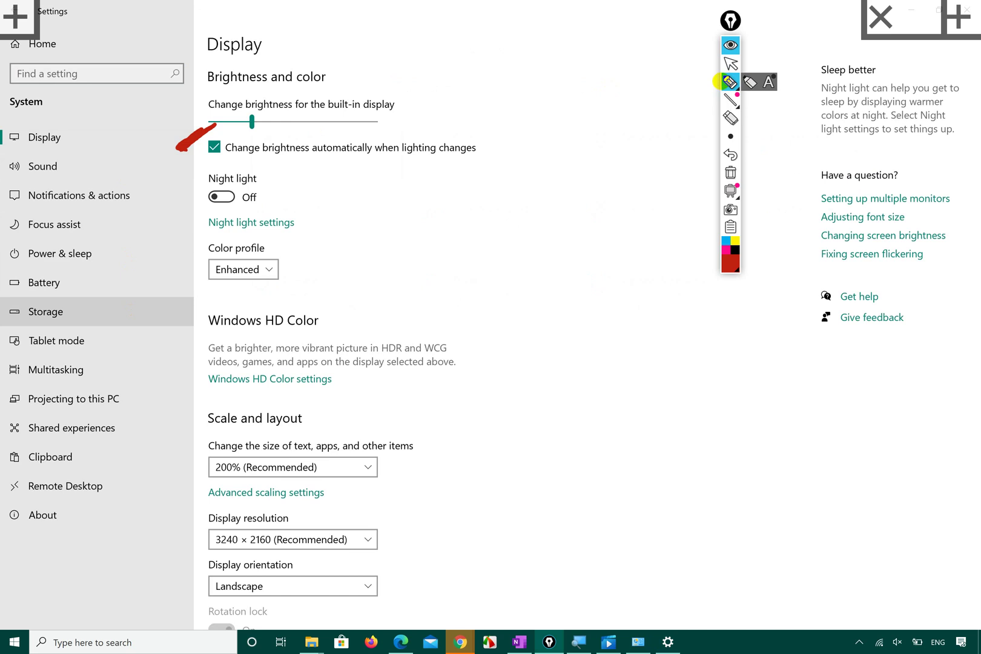
mouse_move(8, 184)
left_mouse_down()
mouse_move(88, 114)
mouse_move(13, 163)
mouse_move(4, 181)
left_mouse_up()
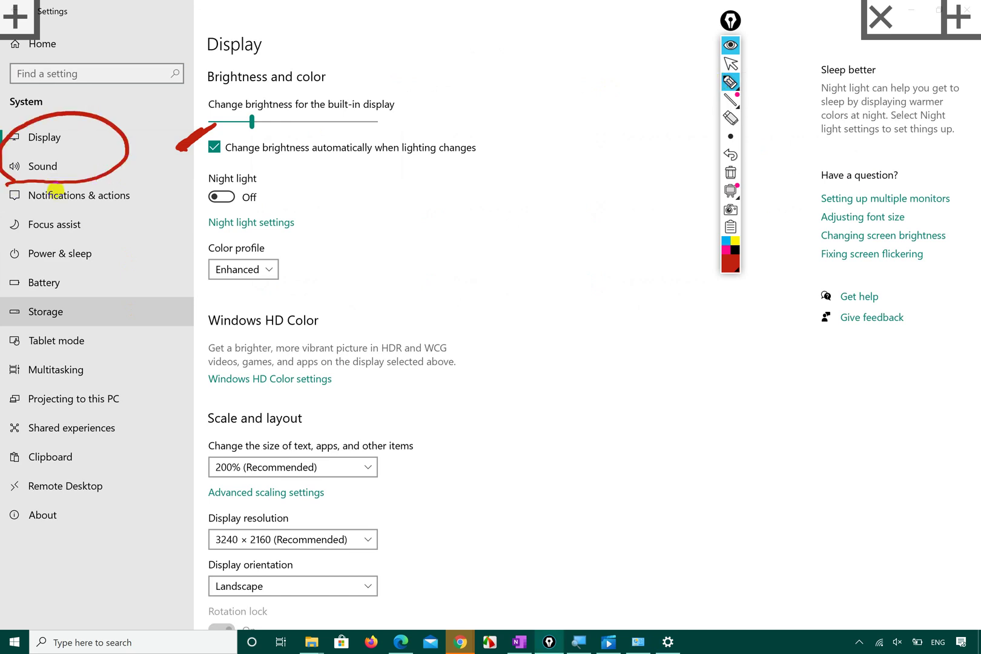
left_click(731, 63)
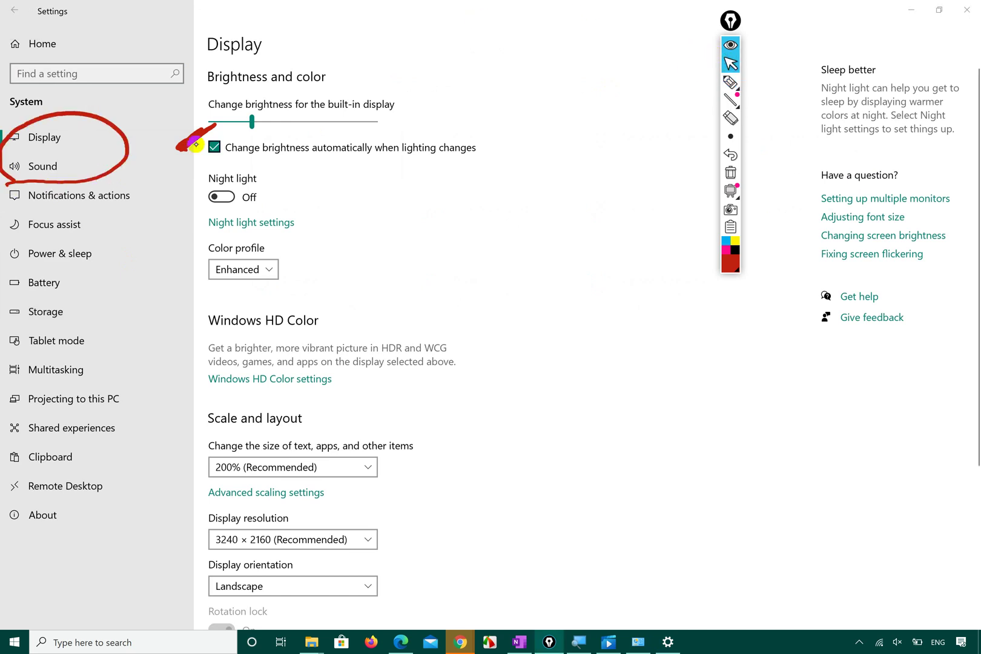
- Open the System Sound settings and review the output, input, related and advanced sound options
left_click(95, 161)
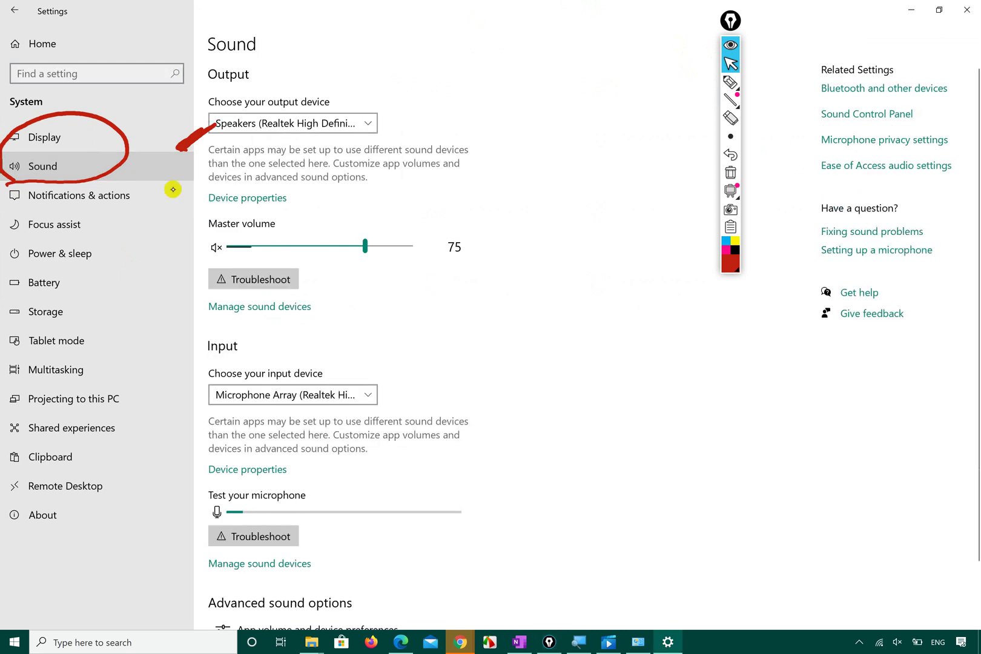
scroll(410, 347, "down", 3)
scroll(410, 347, "up", 1)
scroll(410, 347, "up", 2)
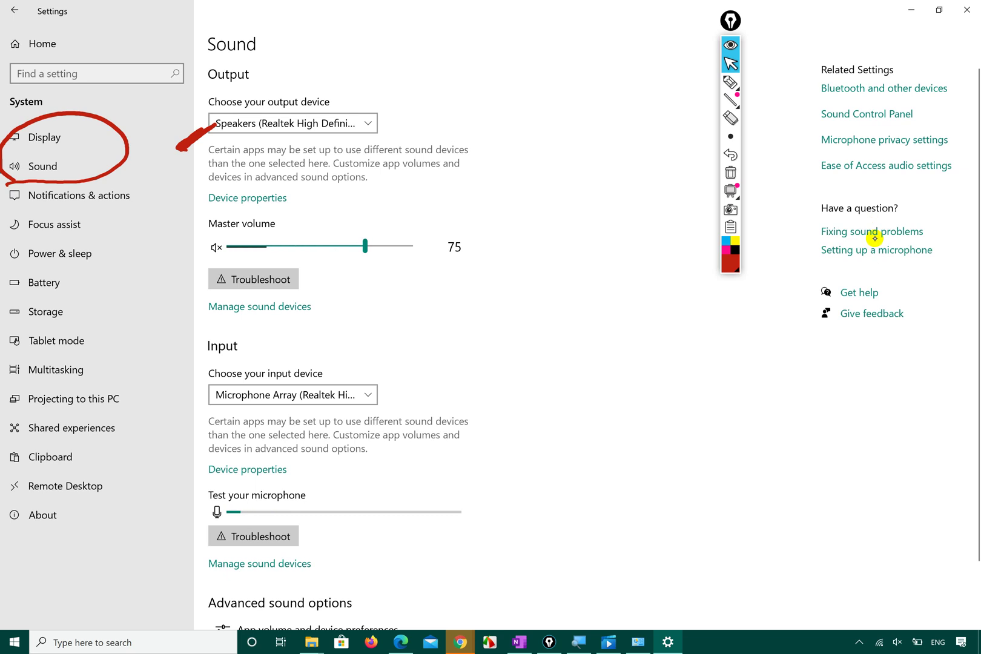
scroll(616, 266, "down", 2)
scroll(616, 266, "up", 1)
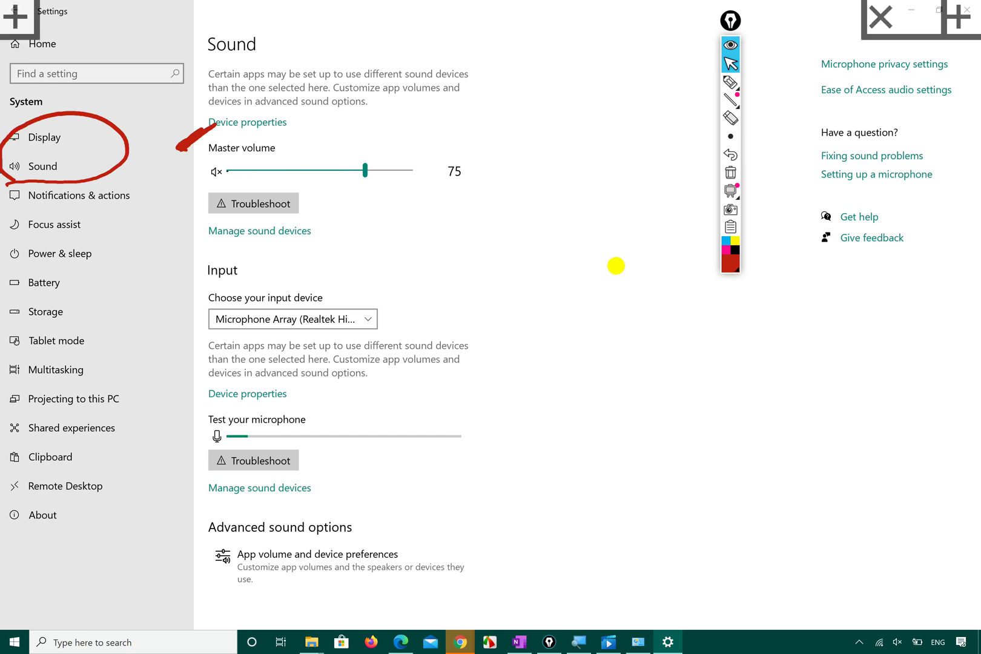
- Handwrite the contact phone number in red pen on the blank area beside the input settings and underline it
left_click(731, 81)
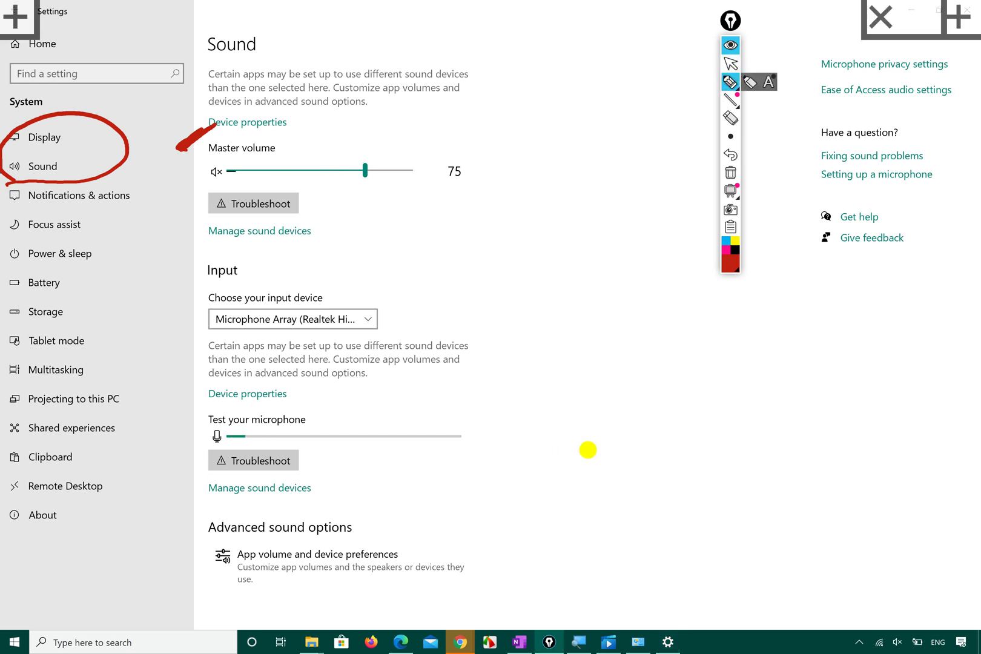
mouse_move(503, 456)
left_mouse_down()
mouse_move(512, 466)
mouse_move(498, 506)
left_mouse_up()
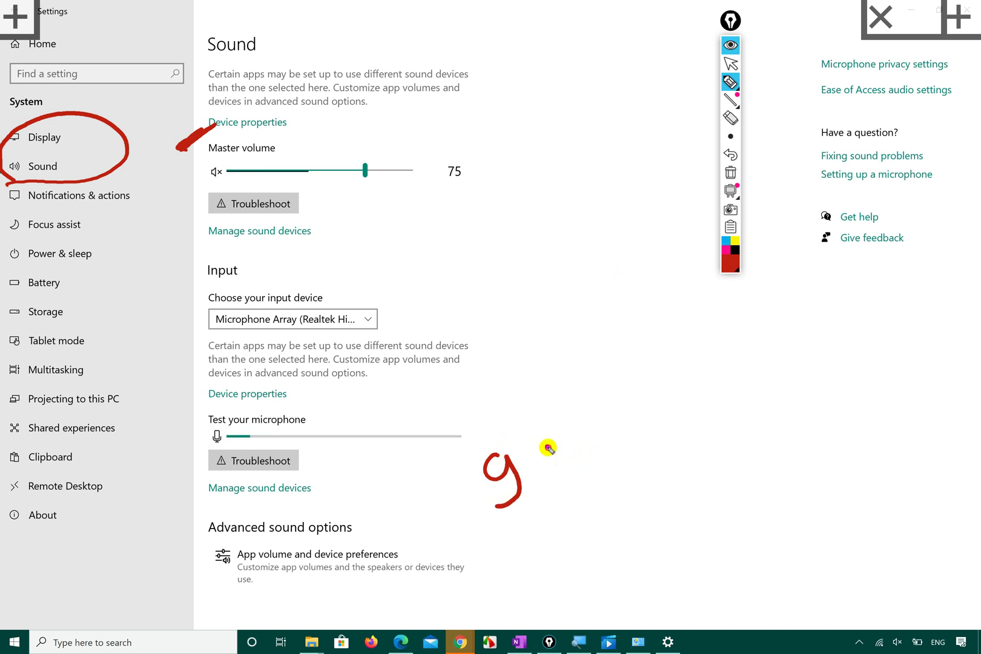
mouse_move(548, 447)
left_mouse_down()
mouse_move(567, 486)
mouse_move(550, 449)
mouse_move(607, 467)
left_mouse_up()
left_click_drag(618, 437, 618, 471)
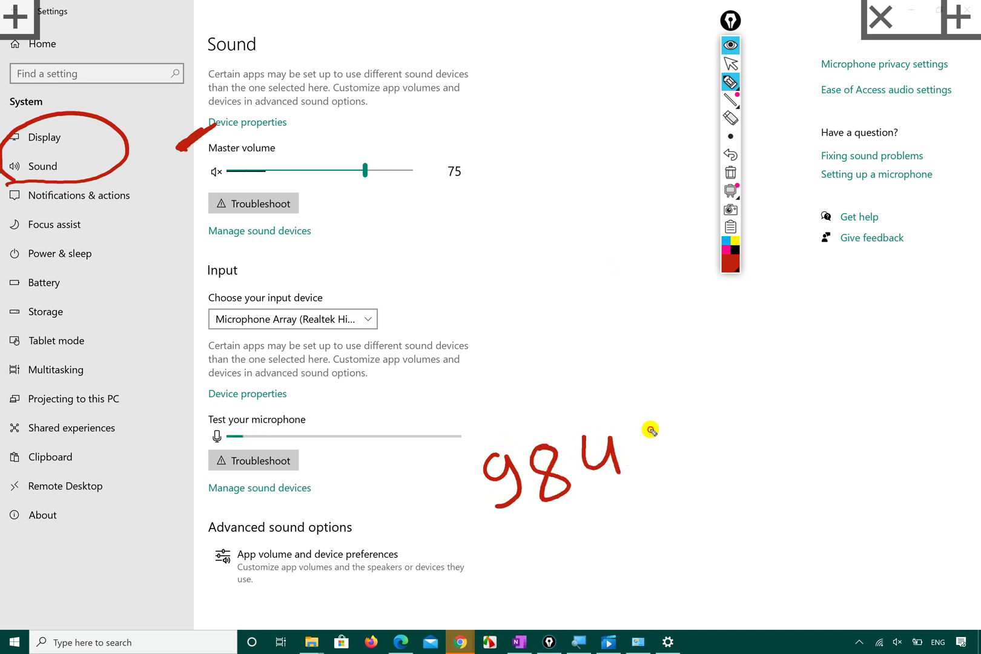
left_click_drag(651, 426, 664, 453)
mouse_move(697, 413)
left_mouse_down()
mouse_move(674, 414)
mouse_move(666, 457)
mouse_move(740, 423)
mouse_move(742, 446)
left_mouse_up()
mouse_move(780, 387)
left_mouse_down()
mouse_move(760, 423)
mouse_move(832, 424)
mouse_move(805, 394)
left_mouse_up()
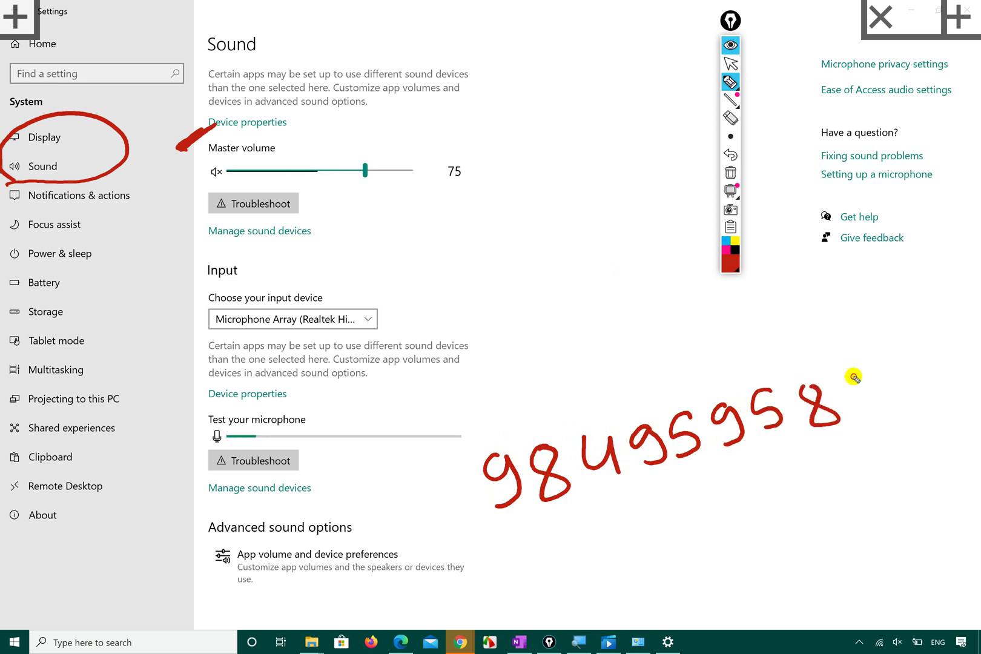
left_click_drag(872, 377, 868, 401)
mouse_move(901, 366)
left_mouse_down()
mouse_move(885, 377)
mouse_move(881, 407)
left_mouse_up()
left_click_drag(496, 555, 955, 435)
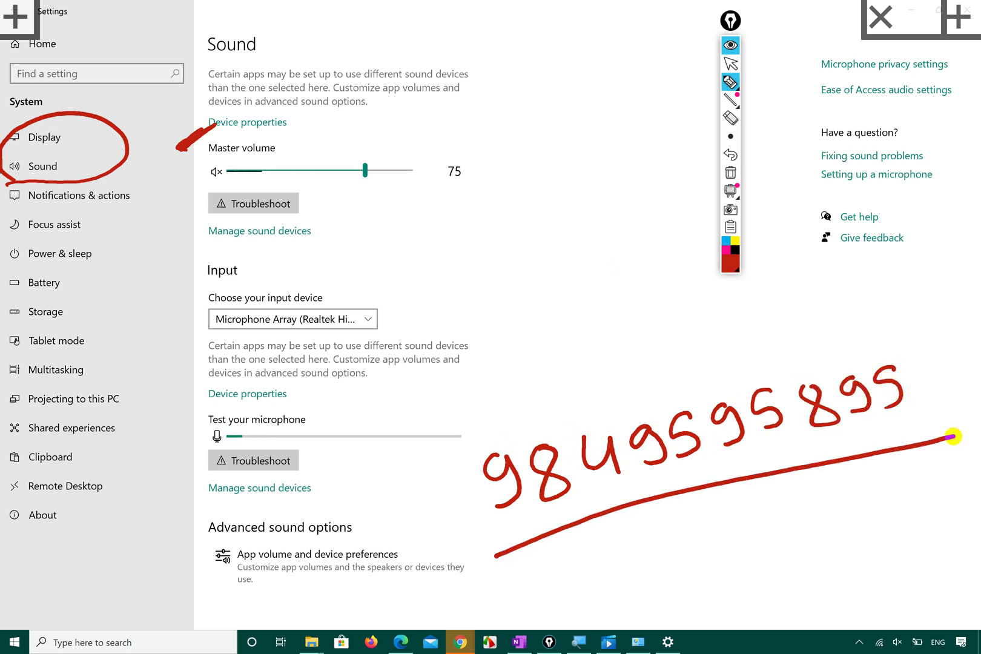